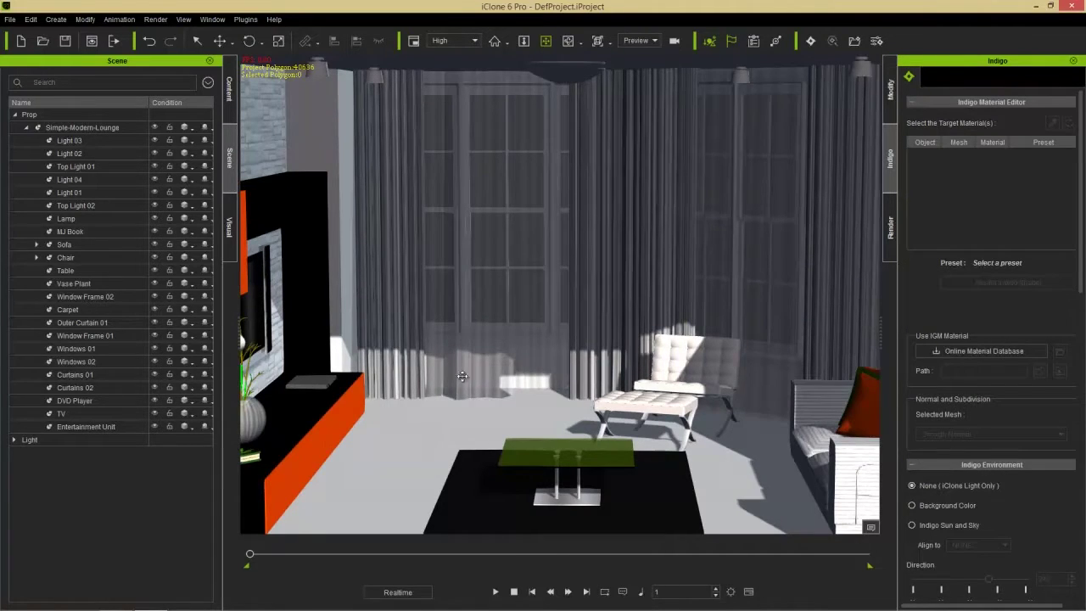
Step: Rotate the Key light so it shines through the windows and casts window-shaped sunlight onto the lounge floor
left_click(14, 440)
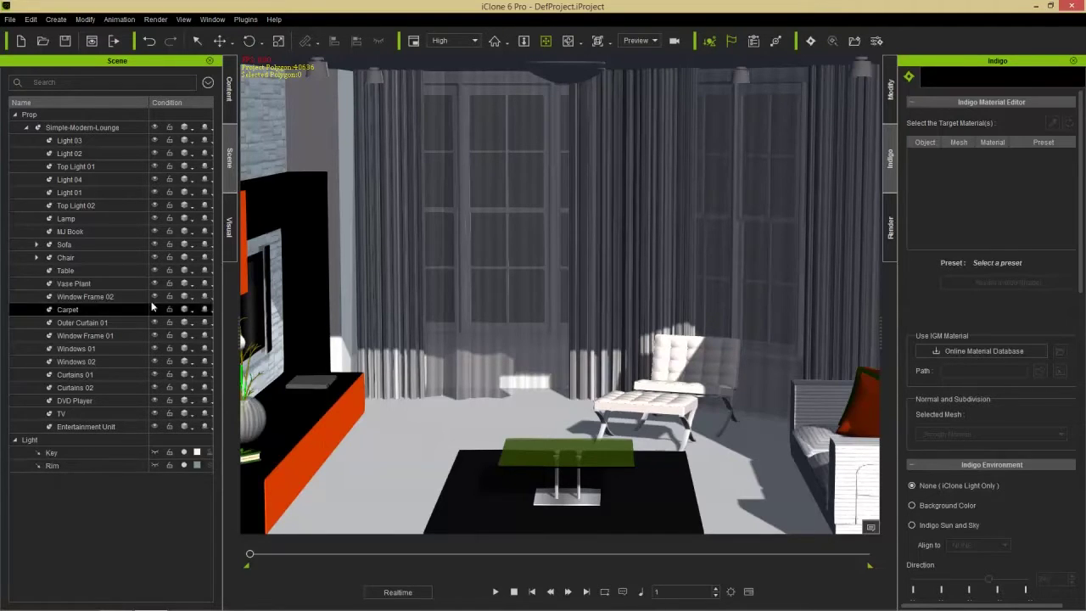
left_click(88, 454)
key("slash")
left_click_drag(582, 316, 567, 248)
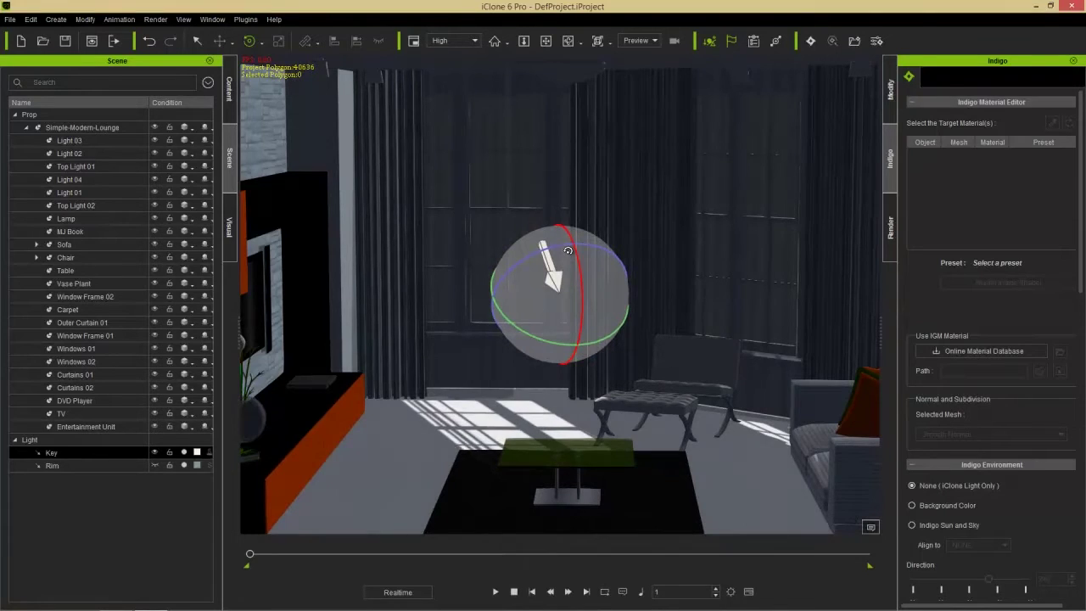
left_click_drag(567, 250, 567, 253)
left_click(514, 306)
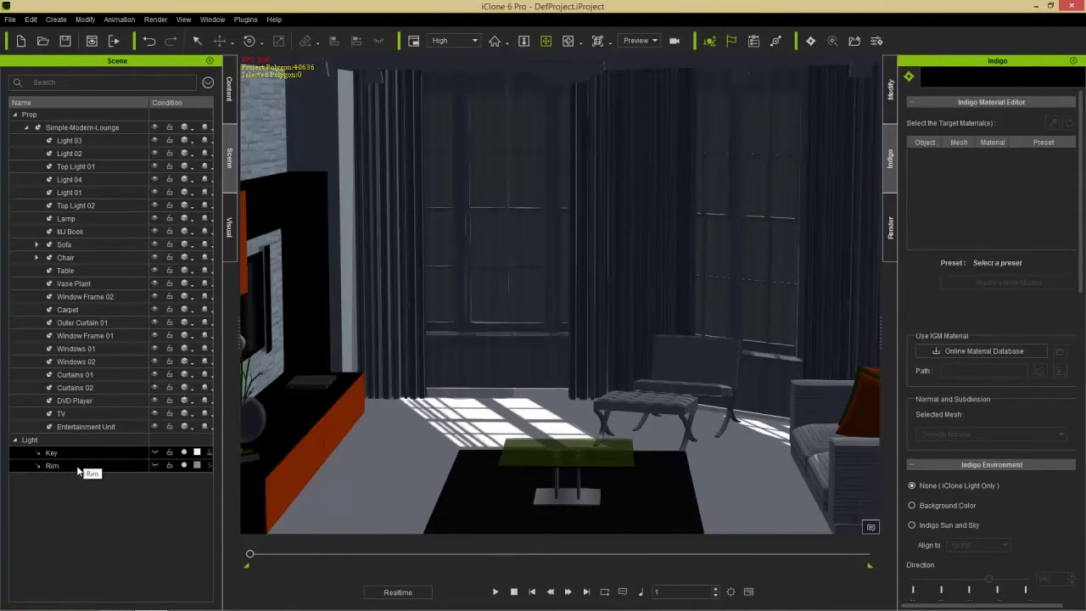
Step: Rotate the Rim light so it brightens the curtains, window frames and furniture inside the lounge
left_click(52, 465)
key("slash")
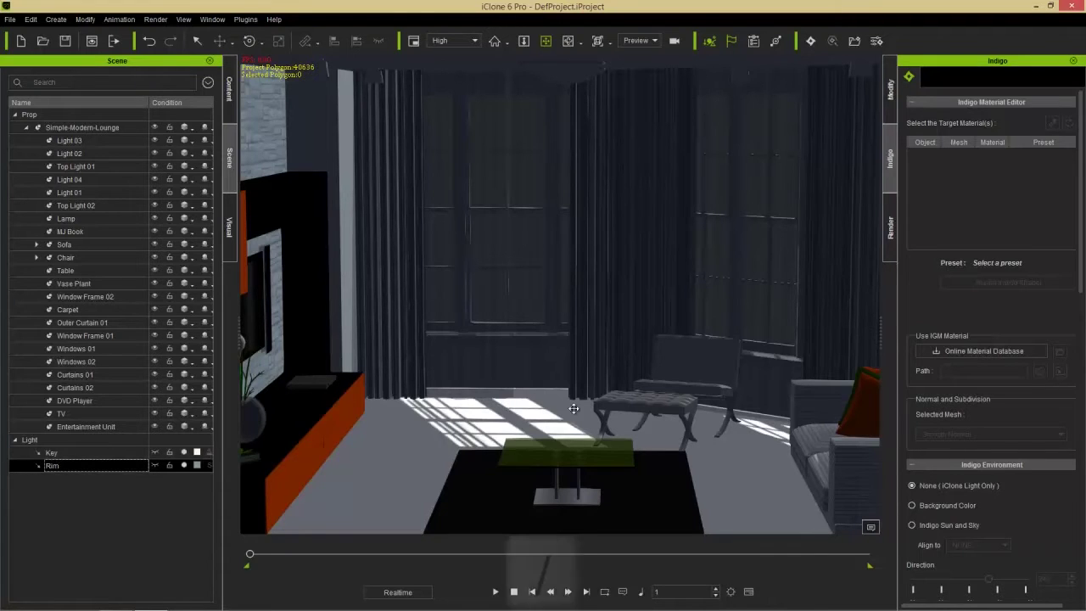
left_click_drag(551, 303, 508, 324)
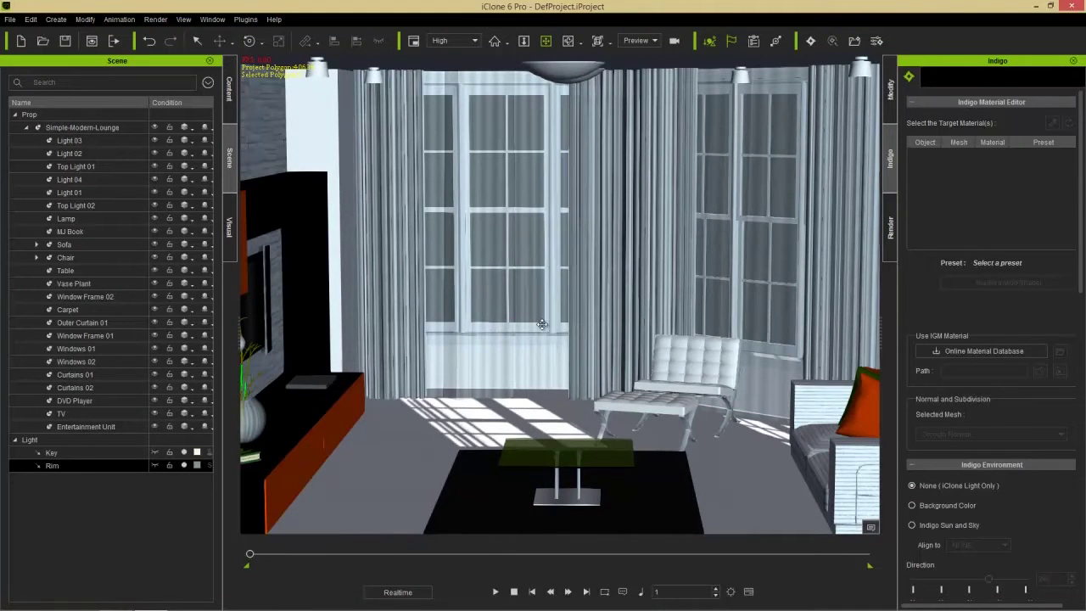
left_click_drag(645, 241, 685, 330)
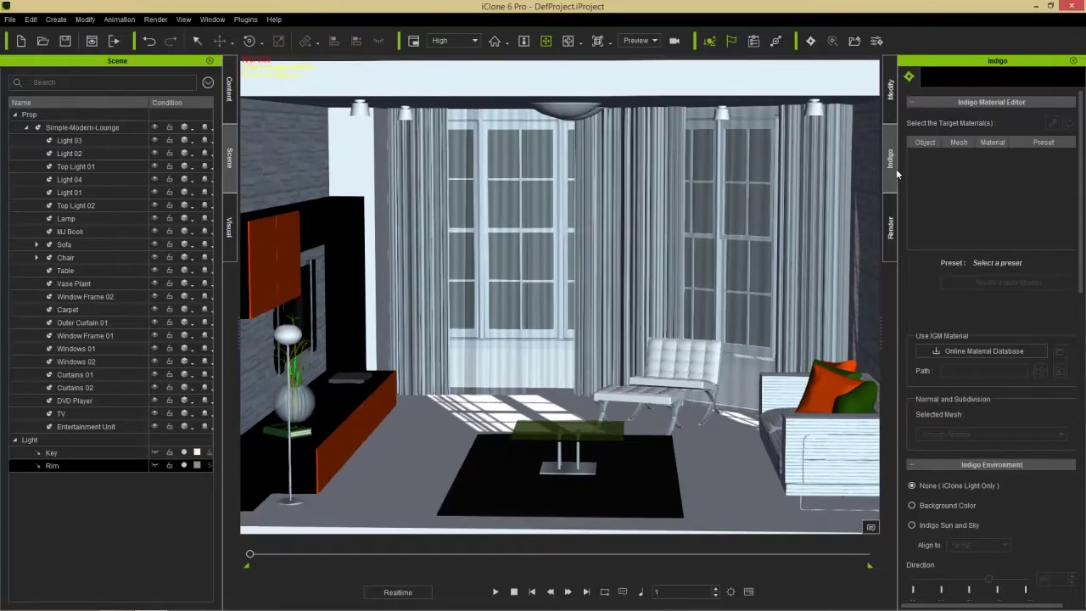
Step: Set the Indigo environment to Indigo Sun and Sky and align it to the Key light
scroll(962, 271, "down", 4)
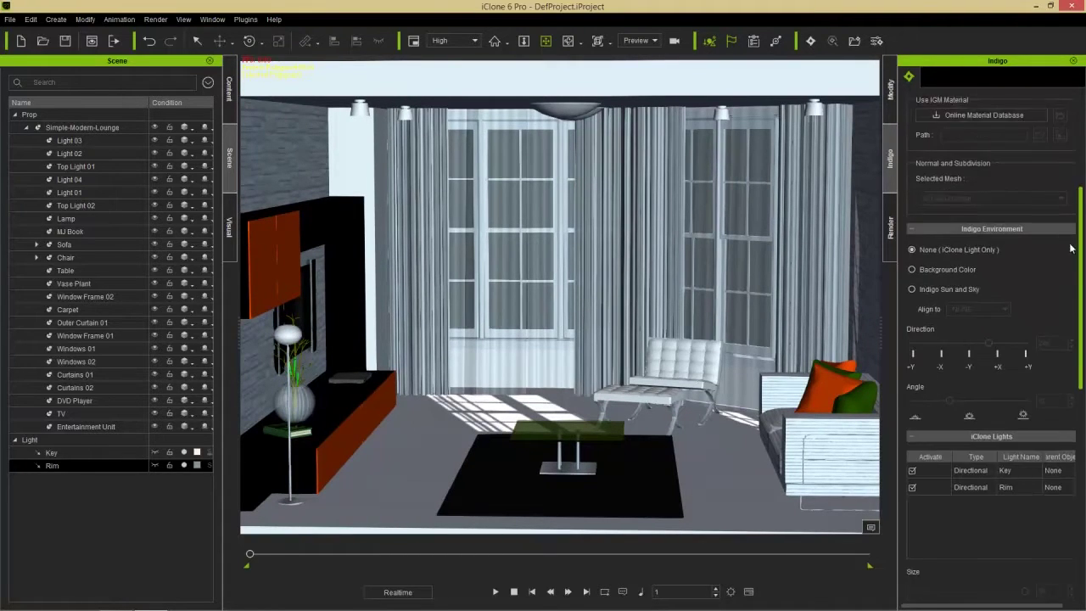
left_click(913, 272)
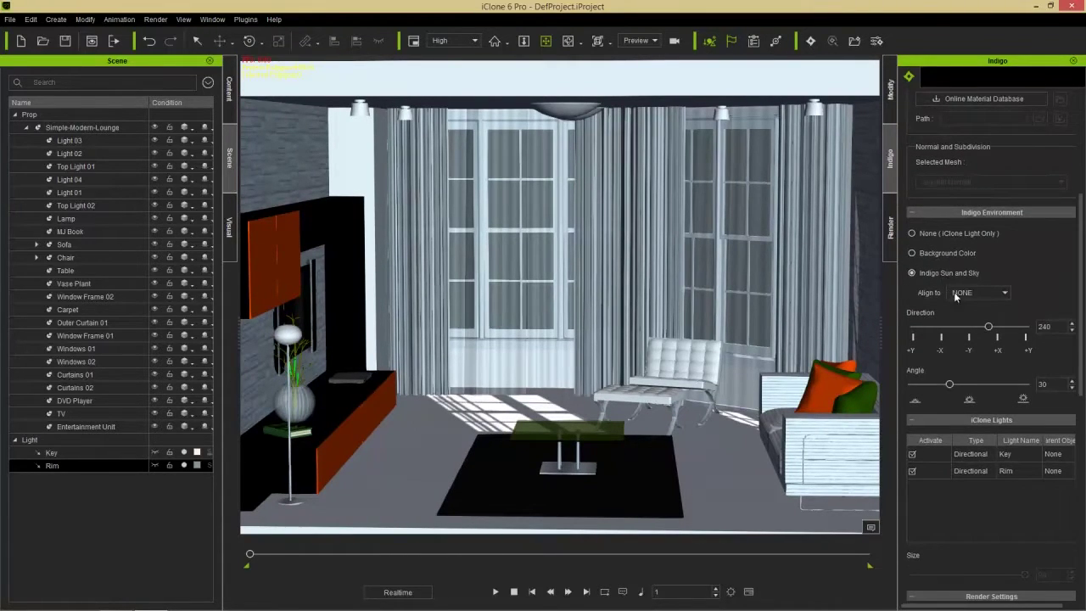
left_click(963, 291)
left_click(963, 312)
Step: Deactivate both the Key and Rim directional lights in the iClone Lights list for Indigo
scroll(1079, 333, "down", 3)
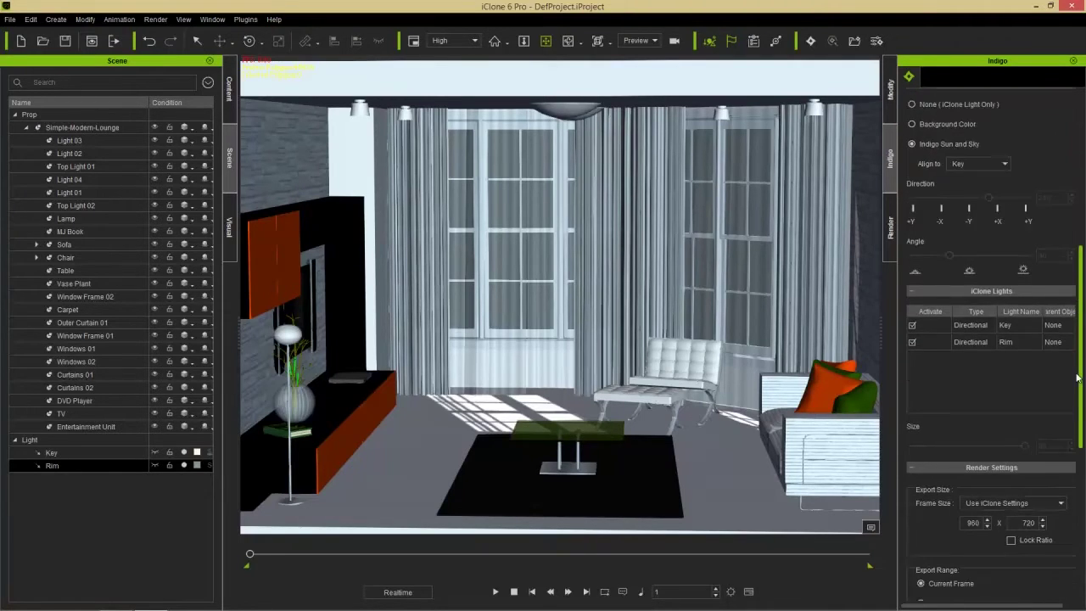
left_click(912, 319)
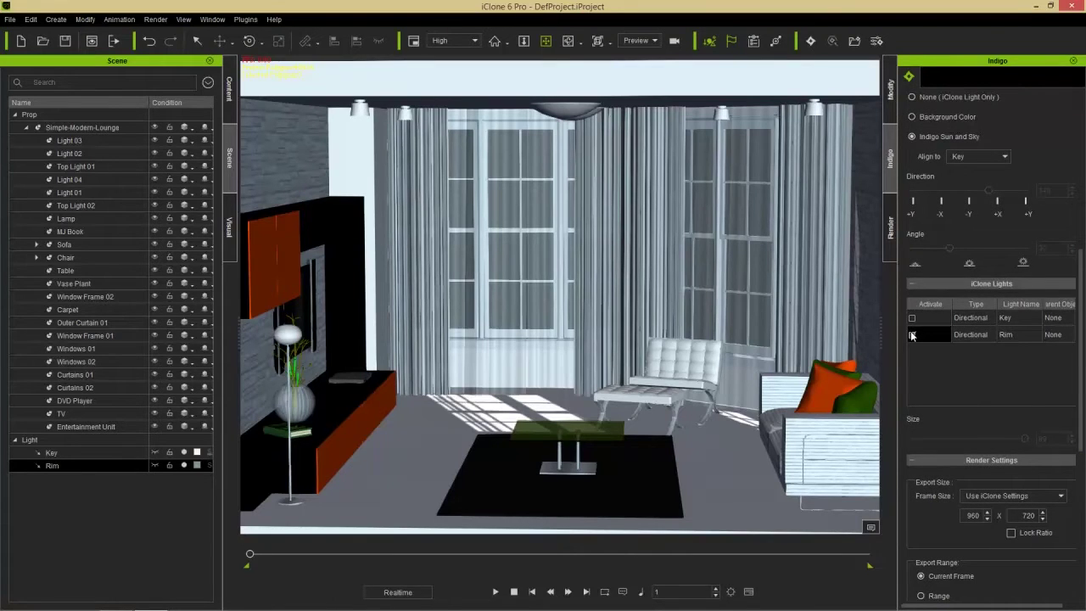
right_click_drag(637, 263, 653, 285)
middle_click_drag(653, 285, 622, 275)
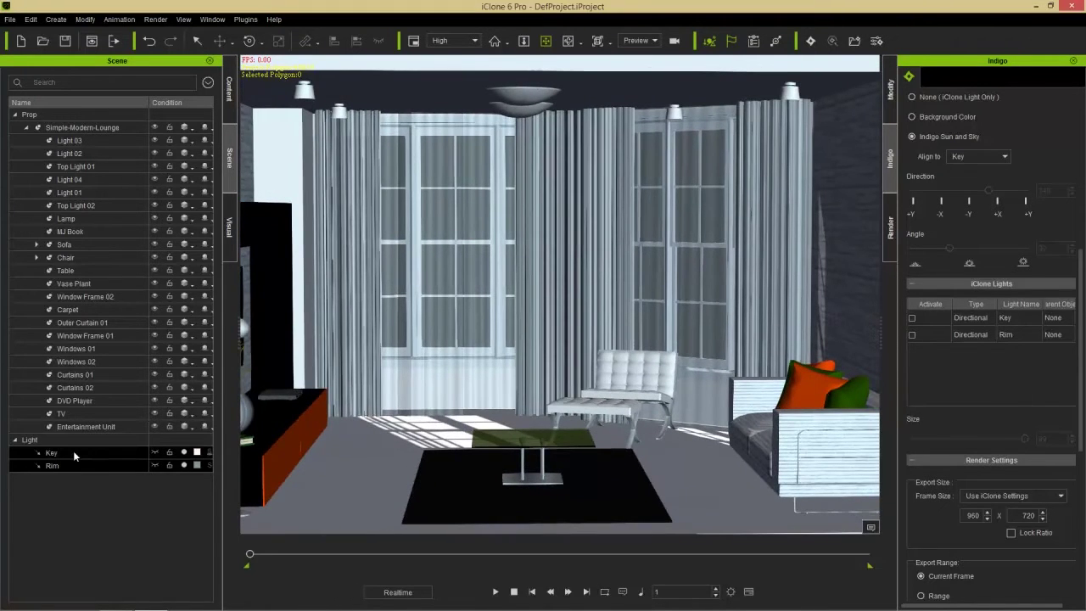
Step: Show the camera's properties and set its focal length to the 35mm preset
left_click(75, 466)
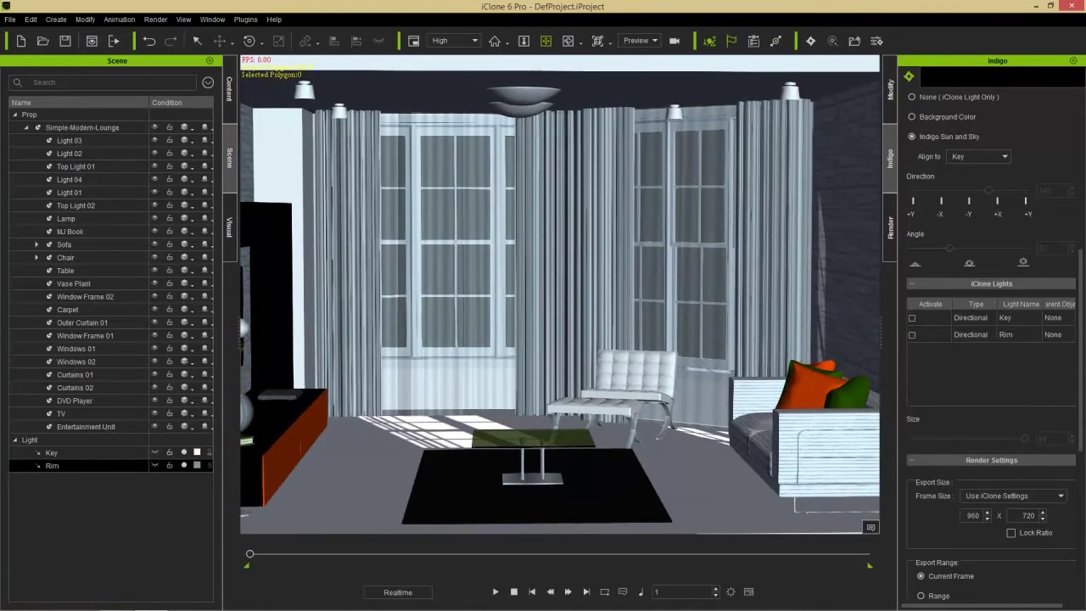
left_click_drag(1082, 303, 1083, 215)
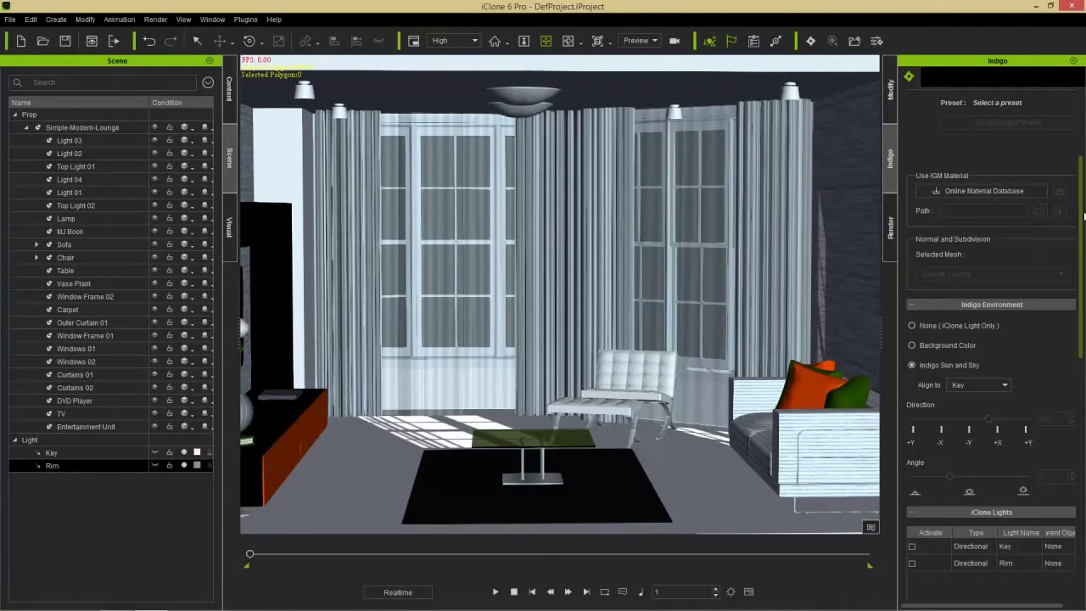
left_click(890, 107)
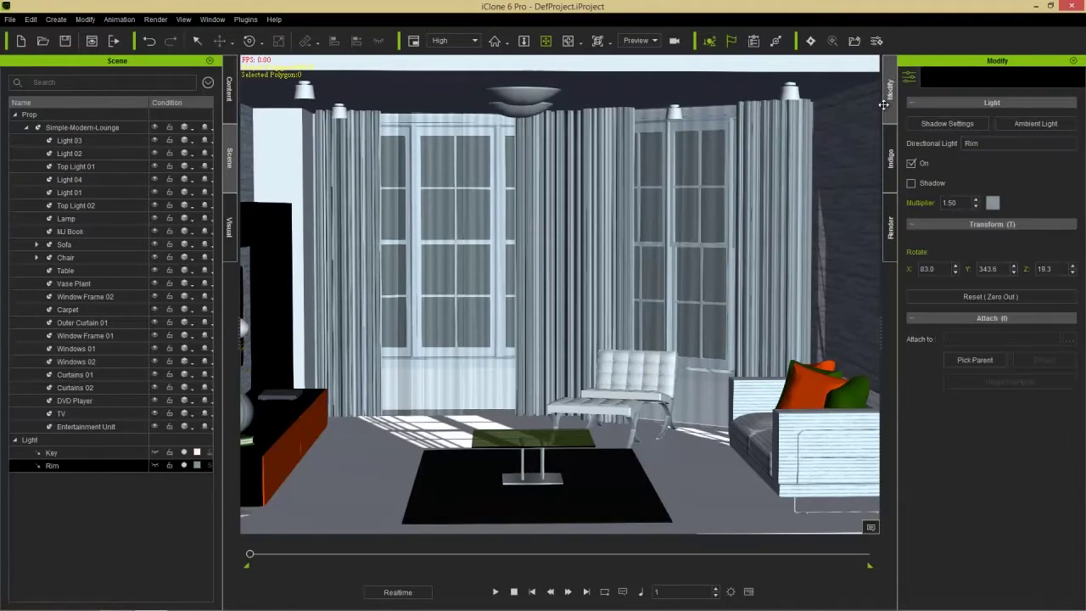
key("u")
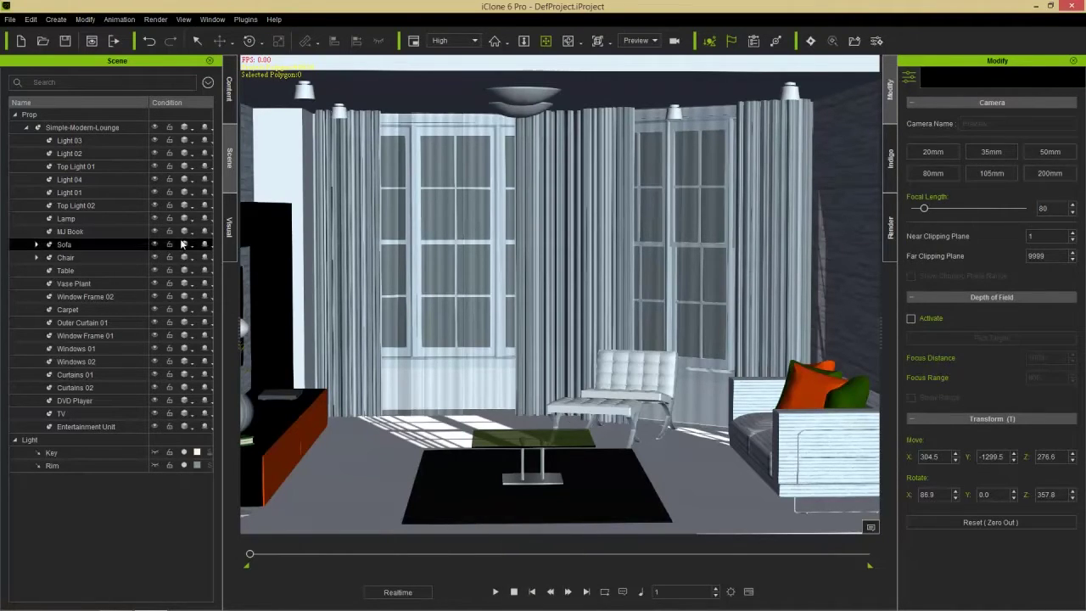
left_click(250, 291)
left_click(361, 265)
left_click(378, 227)
left_click(314, 126)
left_click(271, 141)
left_click(281, 151)
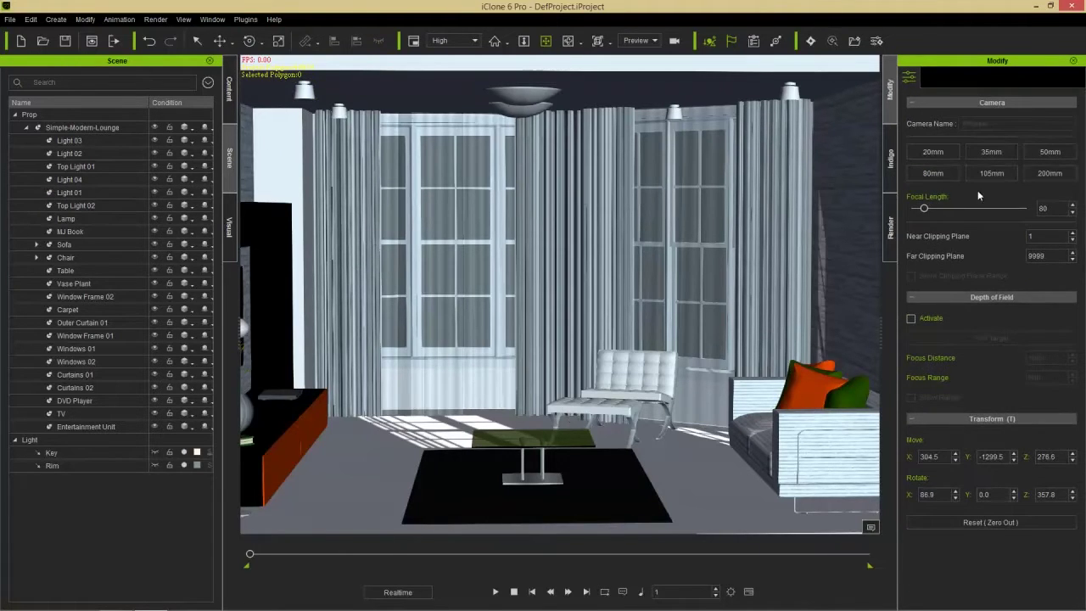
left_click(991, 151)
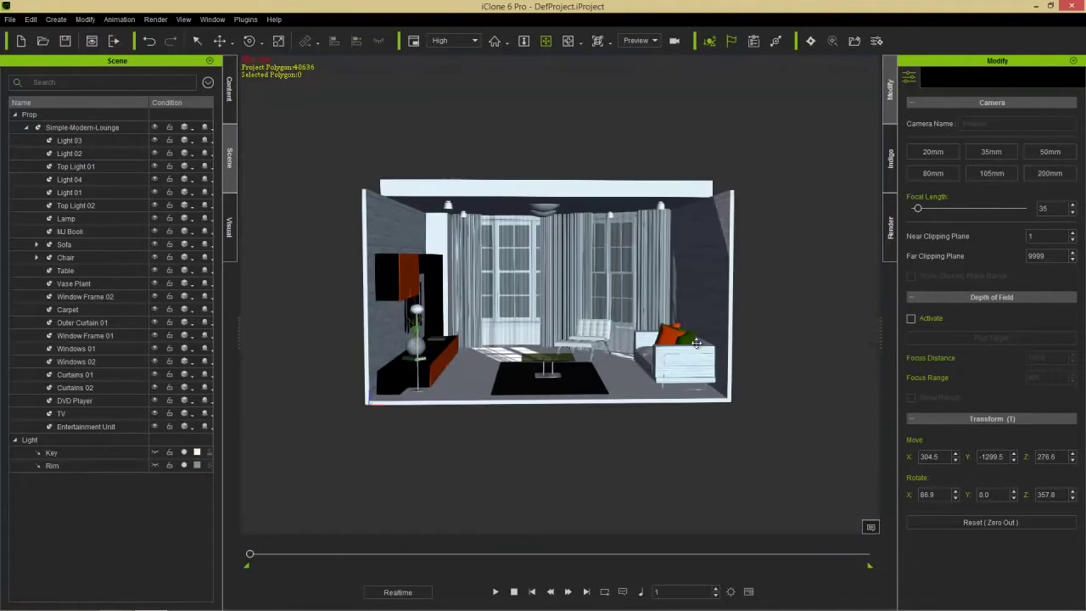
Step: Render the lounge in Indigo RT from a camera position inside the room facing the windows, and return to iClone
left_click_drag(596, 370, 574, 177)
scroll(554, 179, "up", 2)
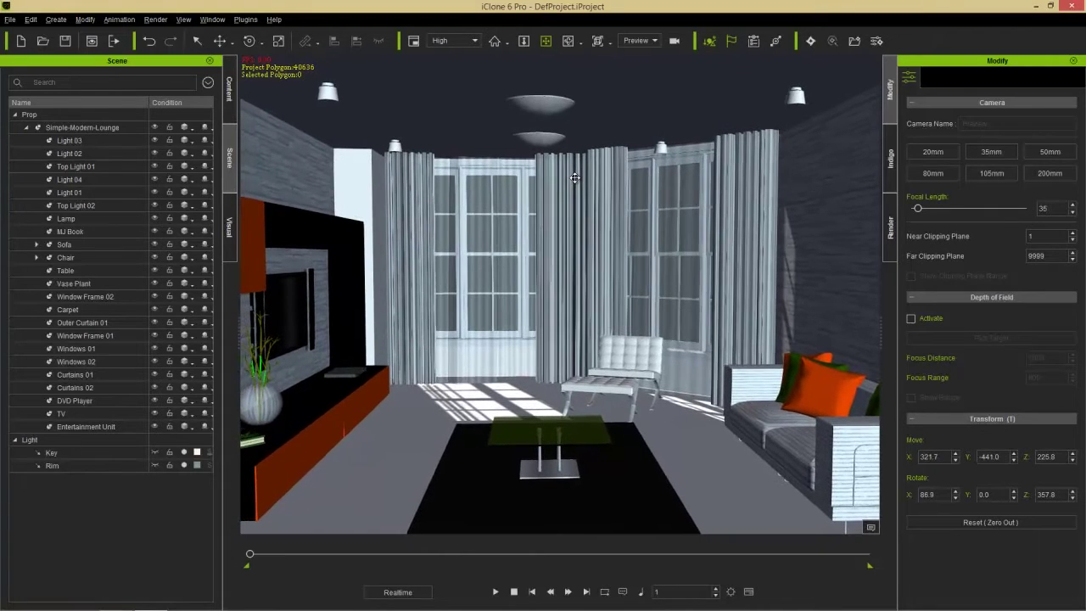
left_click(811, 47)
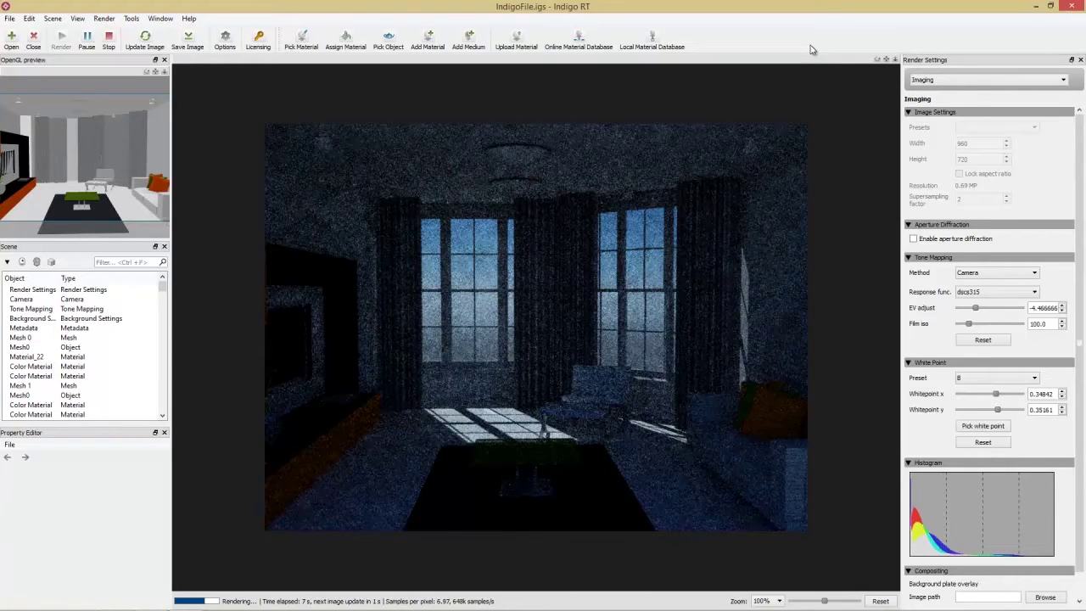
key("alt+Tab")
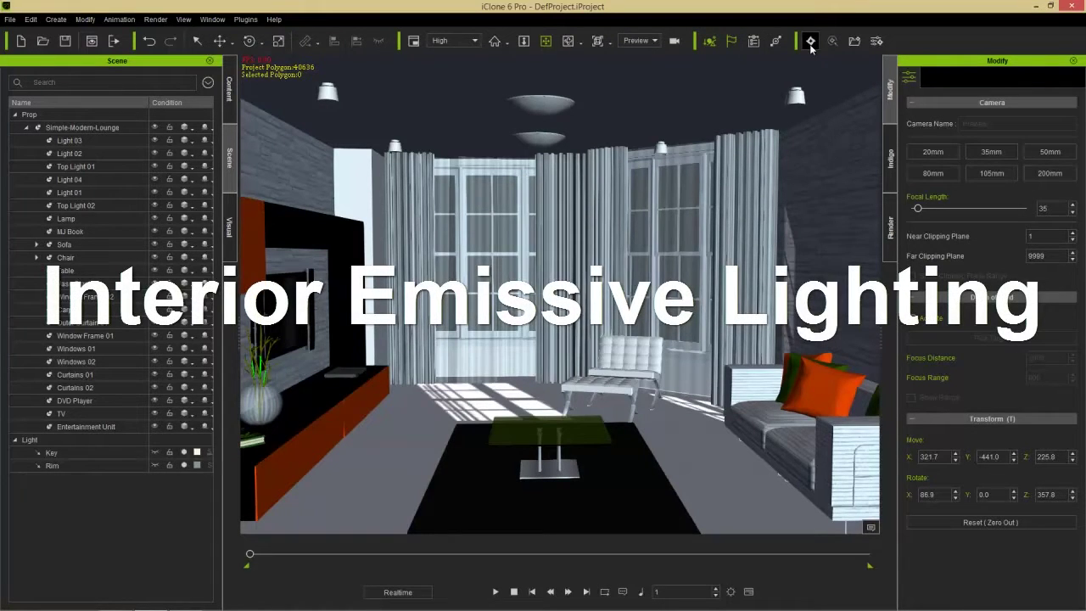
Step: Add the Ball_001 prop from the 3D Blocks templates to the floor between the entertainment unit and the carpet
left_click(811, 49)
left_click_drag(509, 327, 538, 337)
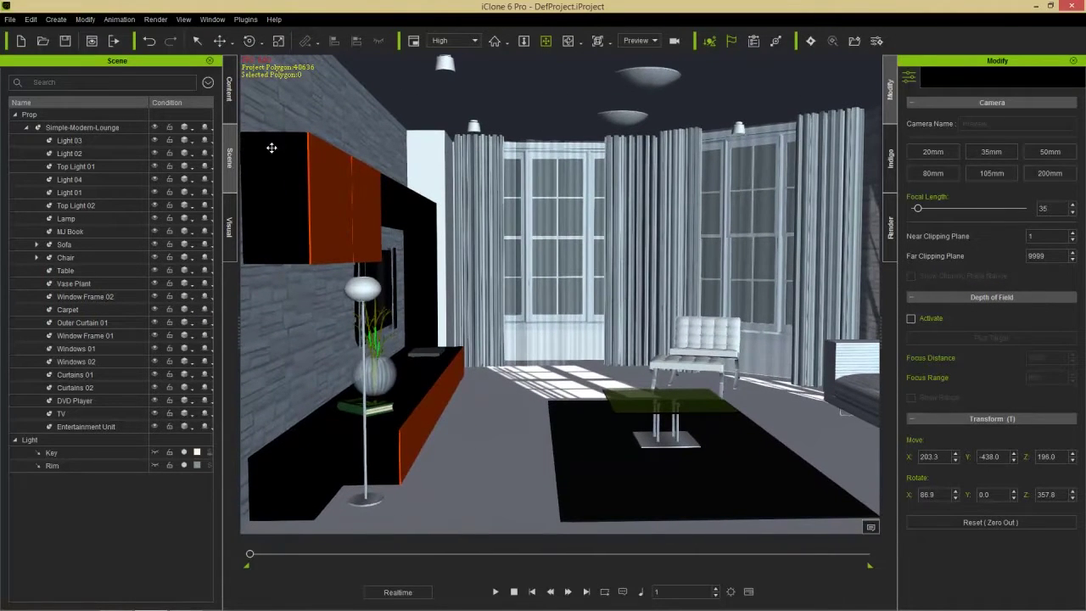
left_click(229, 88)
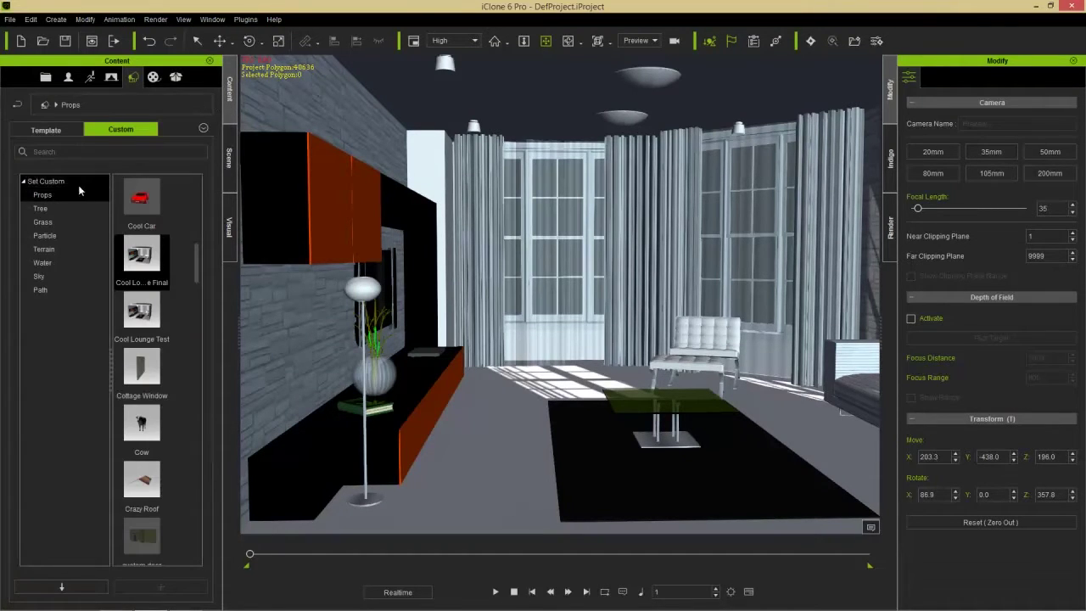
left_click(58, 131)
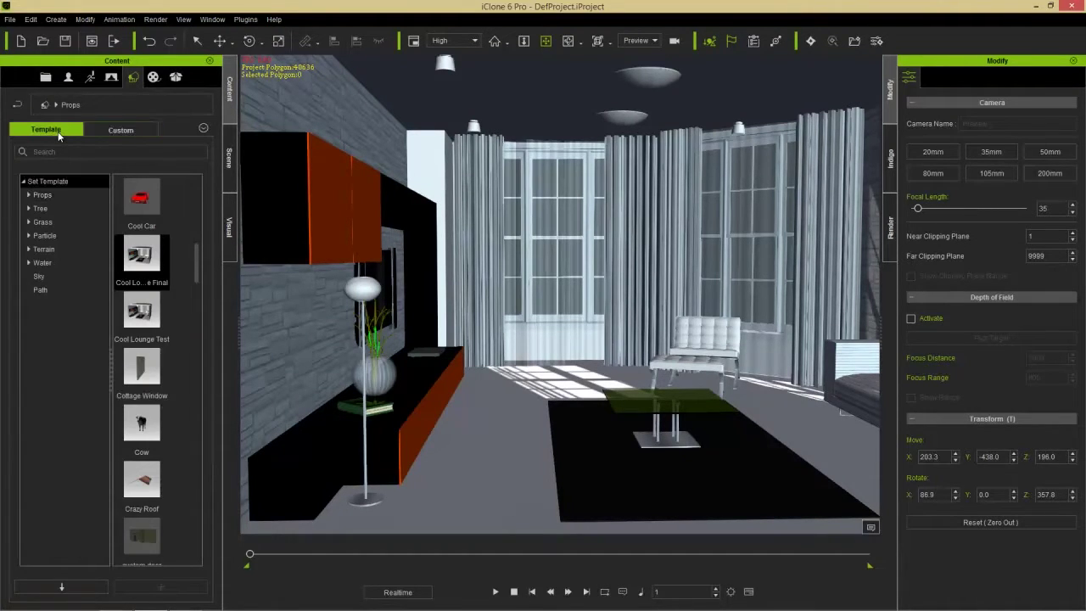
left_click(50, 194)
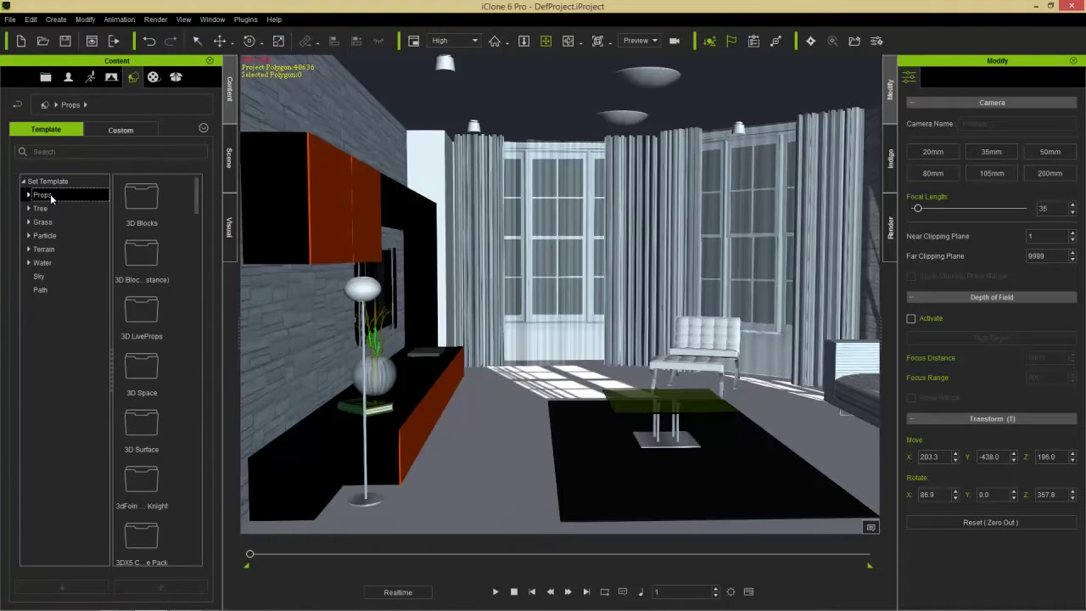
double_click(141, 200)
left_click_drag(193, 213, 497, 482)
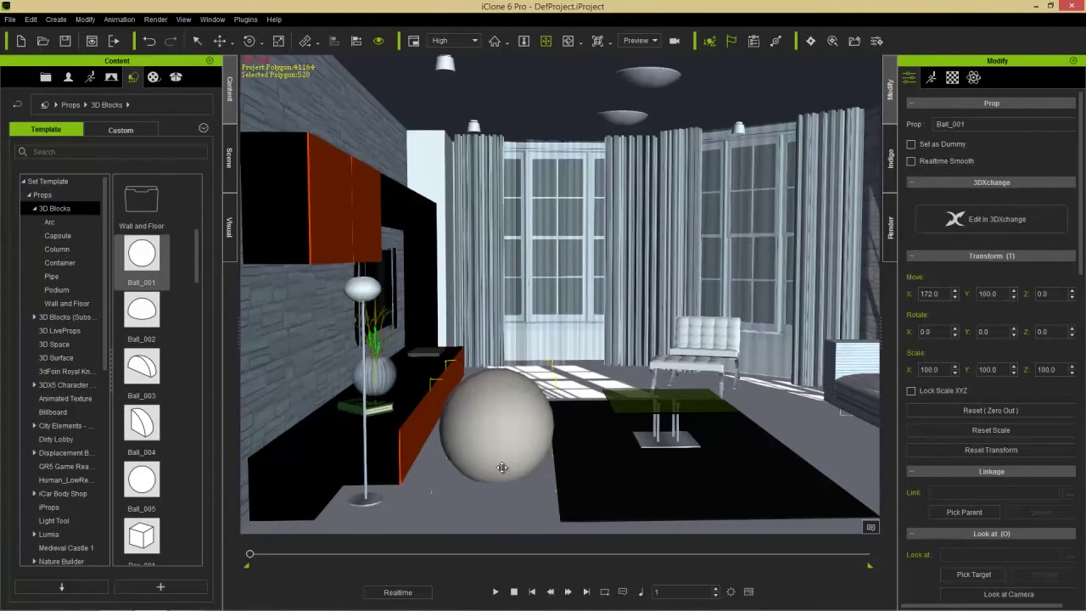
Step: Scale the ball down uniformly to about 15.8 on all axes
scroll(461, 387, "up", 4)
scroll(461, 387, "up", 2)
key("r")
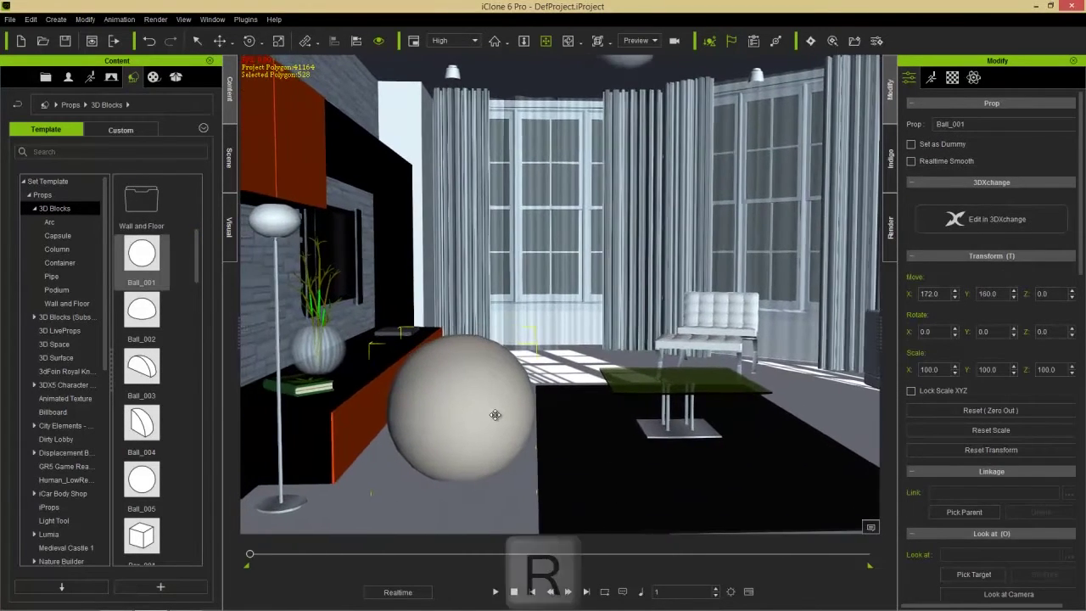
left_click_drag(459, 478, 355, 432)
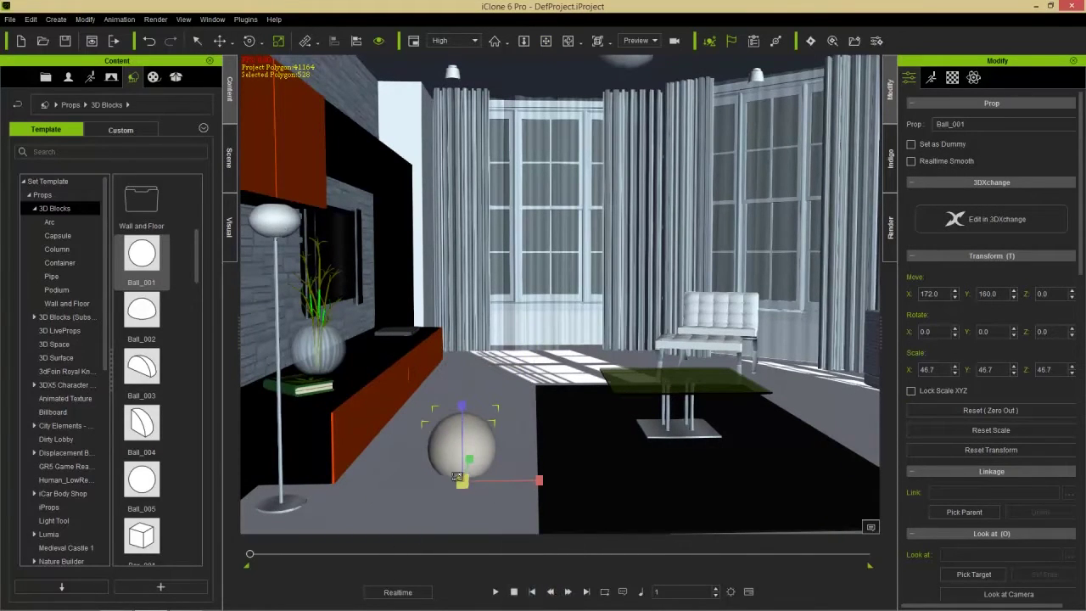
left_click_drag(461, 481, 380, 603)
right_click_drag(472, 496, 457, 357)
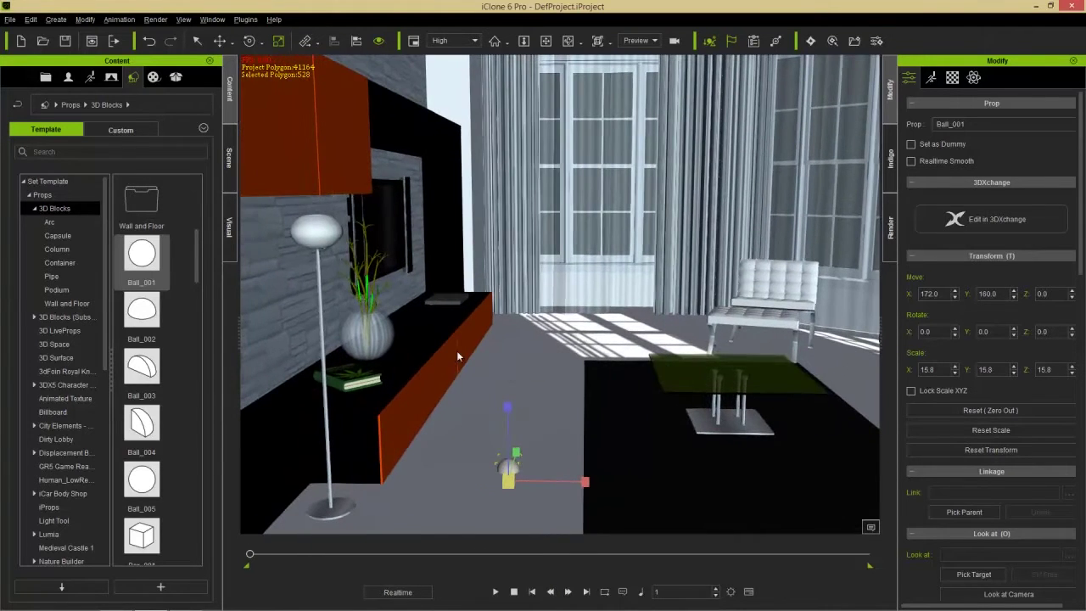
Step: Align the ball to the floor lamp on the X, Y and Z axes using Pivot
left_click(356, 41)
left_click(317, 235)
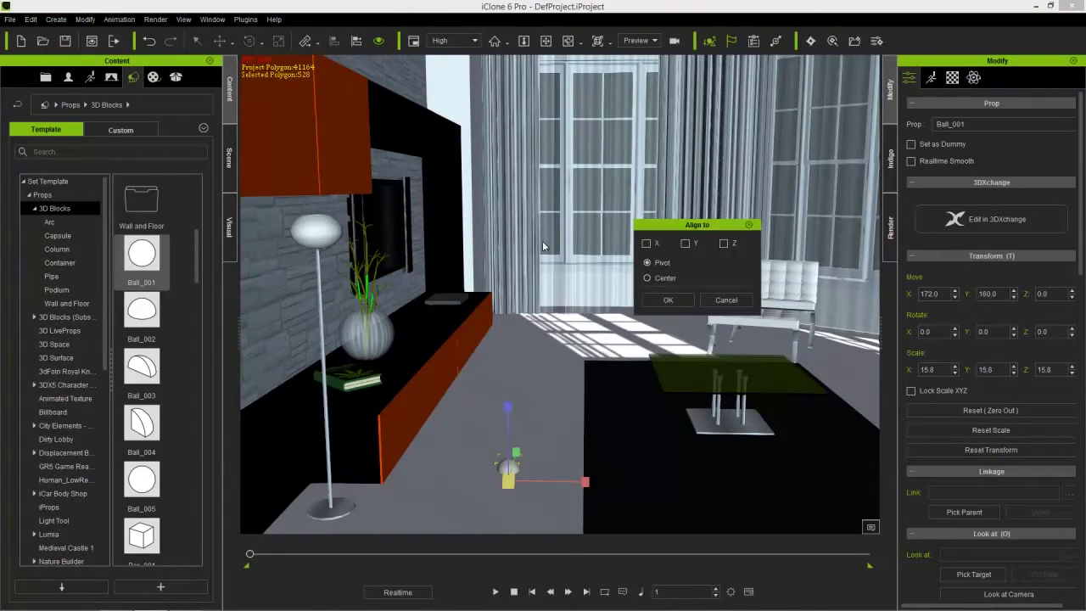
left_click(647, 244)
left_click(686, 243)
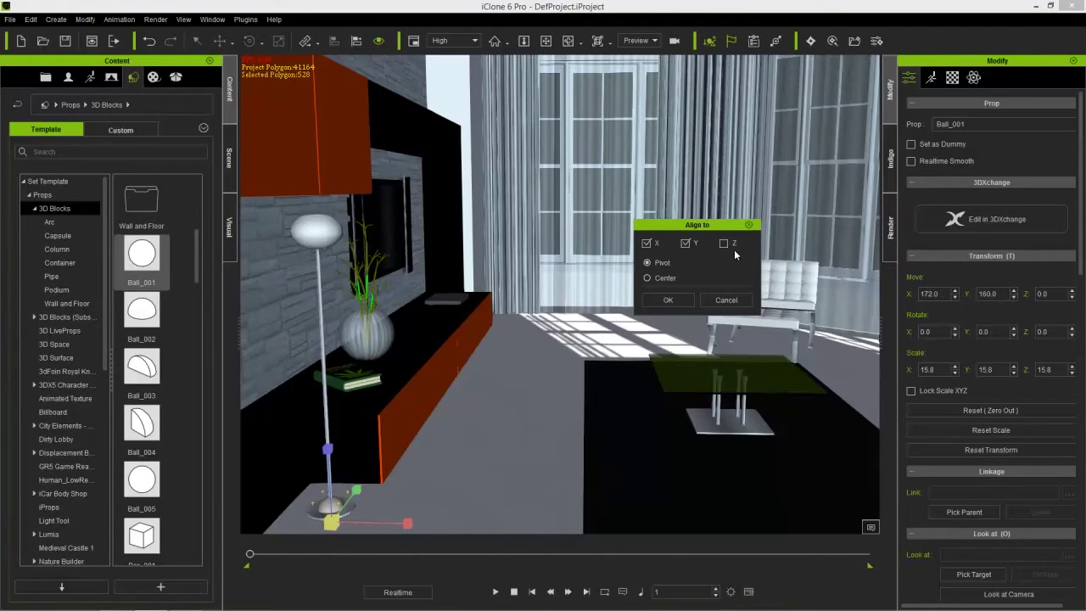
left_click(723, 245)
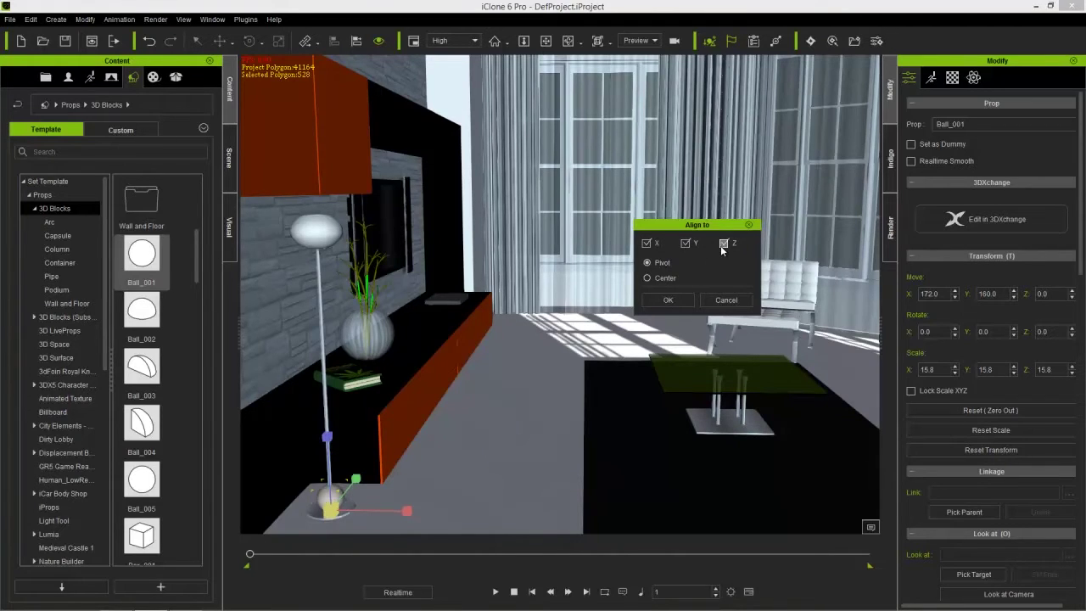
left_click(671, 300)
Step: Raise the ball to about Z 140.5, just below the lamp shade, and scale it uniformly to about 12.9
key("w")
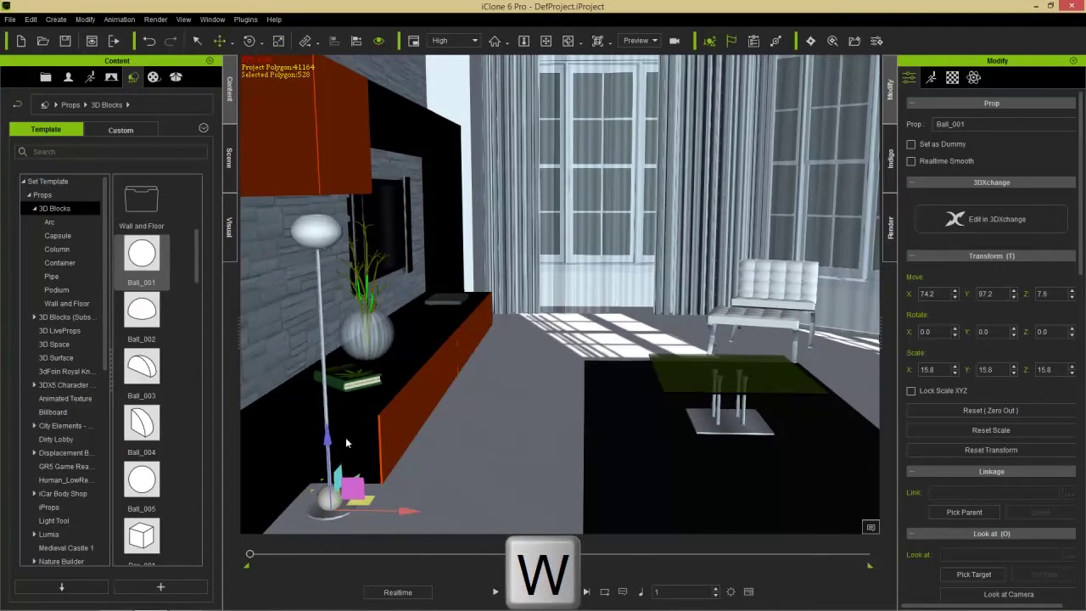
left_click_drag(327, 439, 311, 273)
scroll(407, 305, "up", 5)
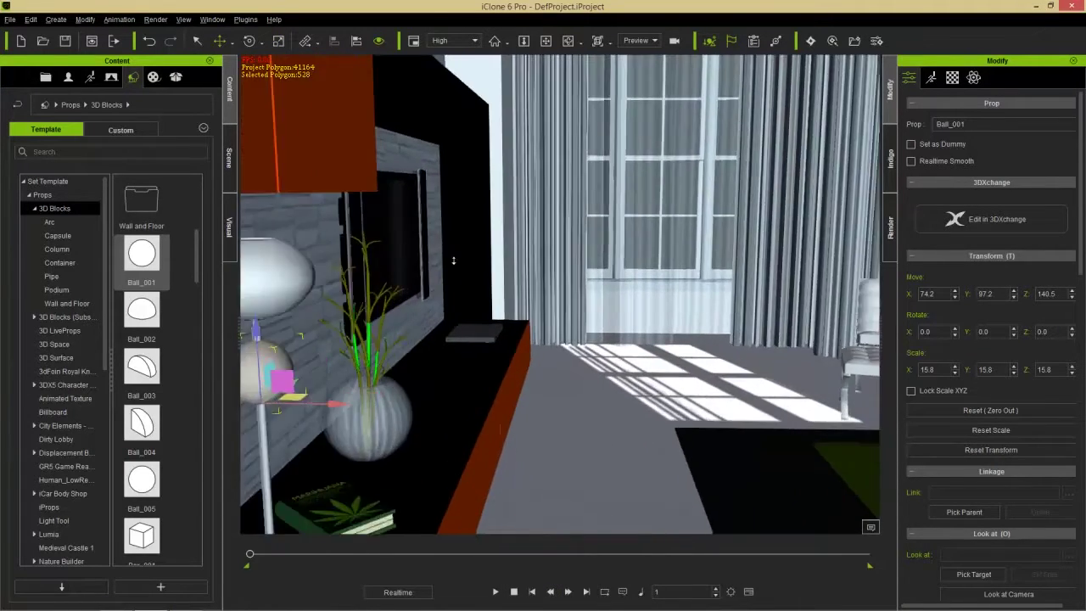
scroll(445, 304, "up", 1)
key("r")
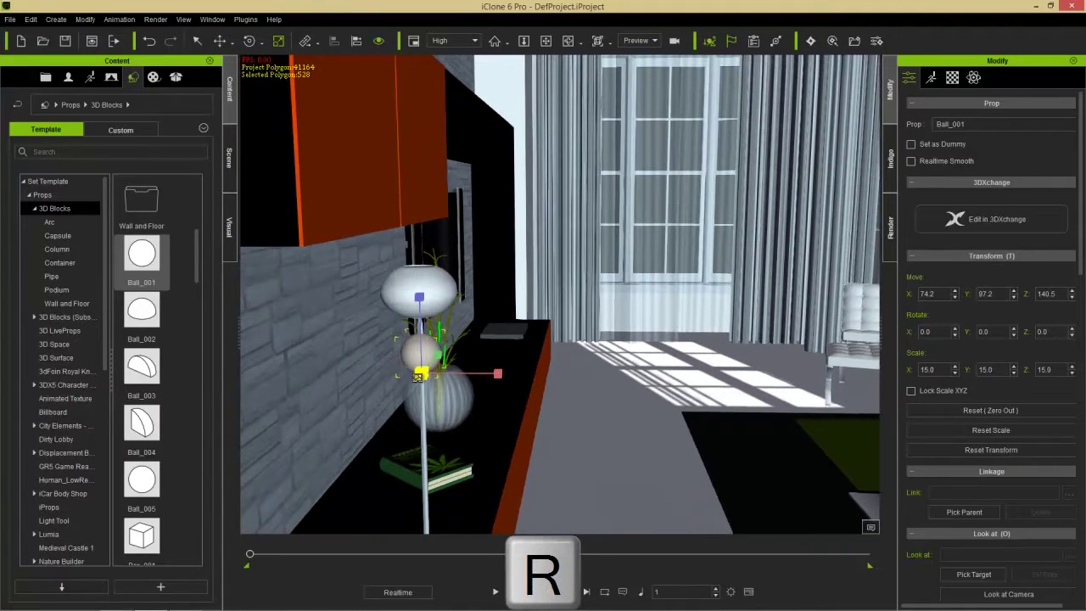
left_click_drag(417, 377, 410, 393)
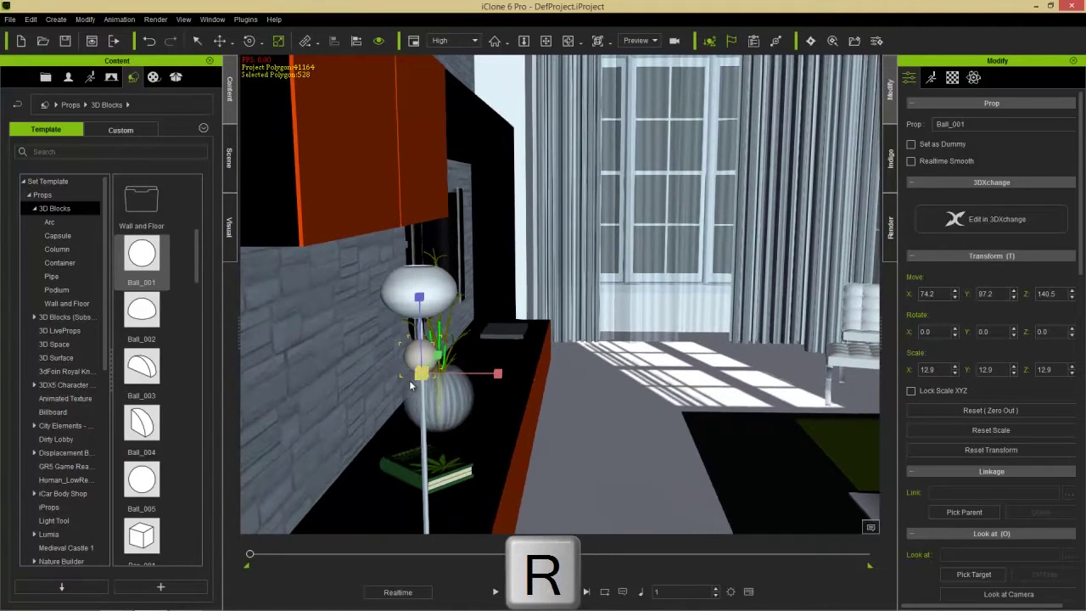
Step: Raise the ball to about Z 161.6 so it sits inside the floor lamp's shade
key("w")
left_click_drag(422, 307, 429, 251)
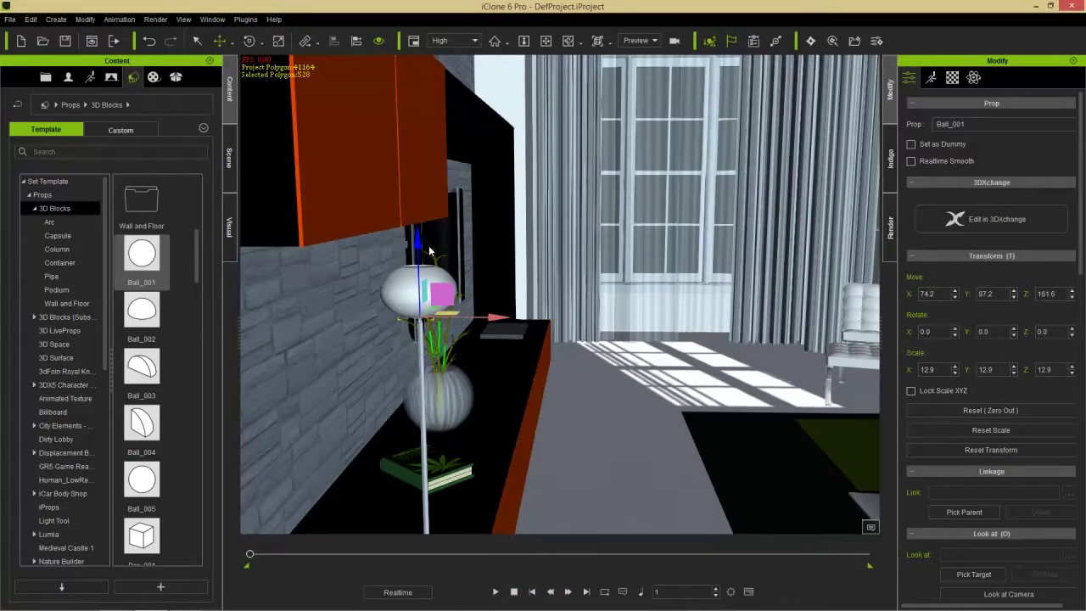
right_click_drag(453, 349, 497, 388)
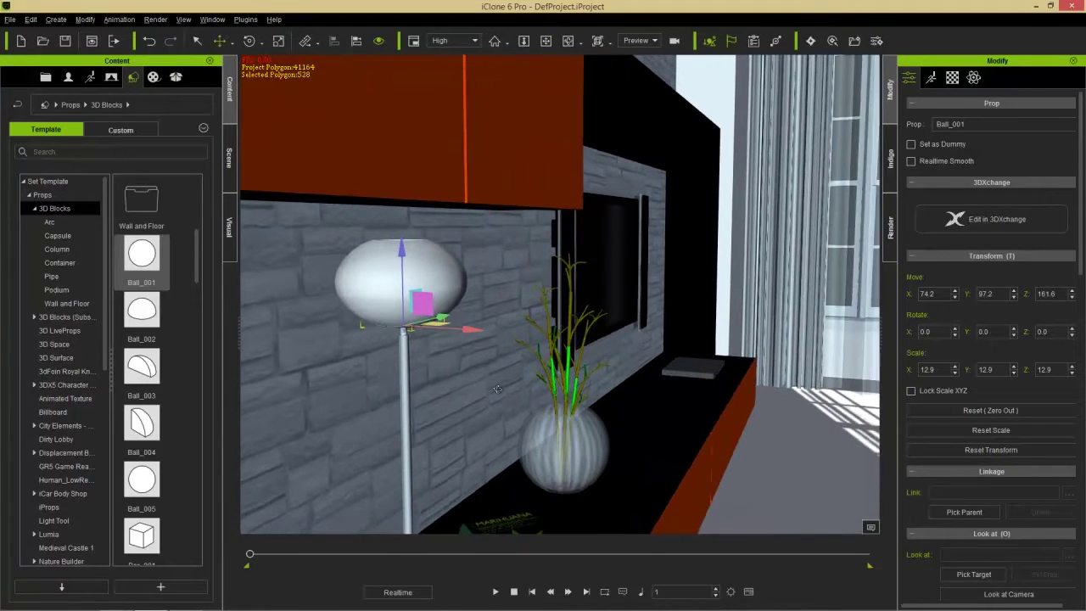
Step: Rename the Ball_001 prop in the scene list as Lightbulb
left_click(231, 161)
double_click(72, 439)
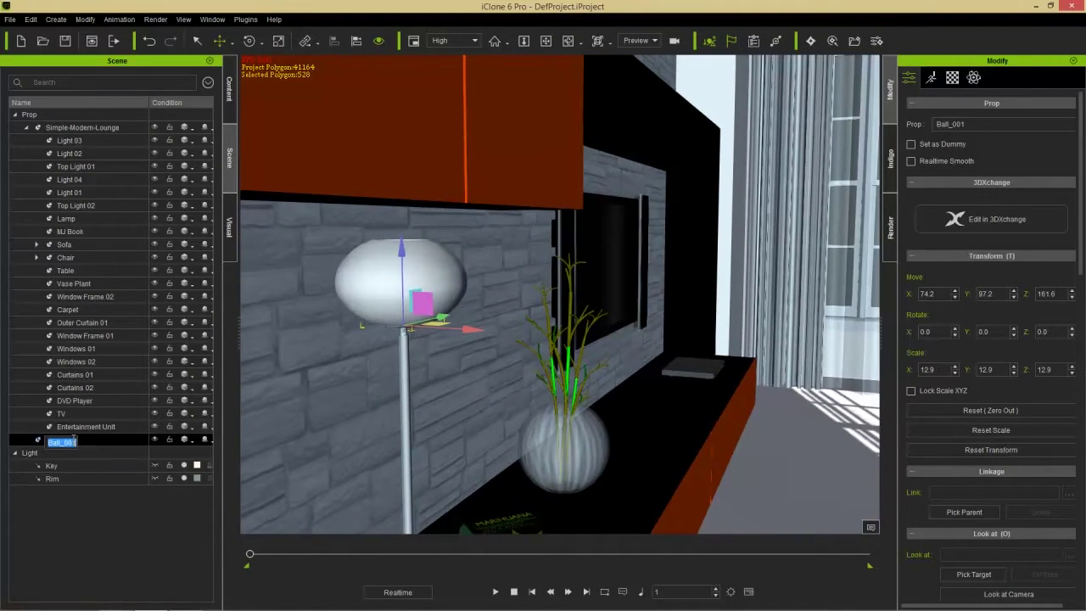
type("Lightbulb")
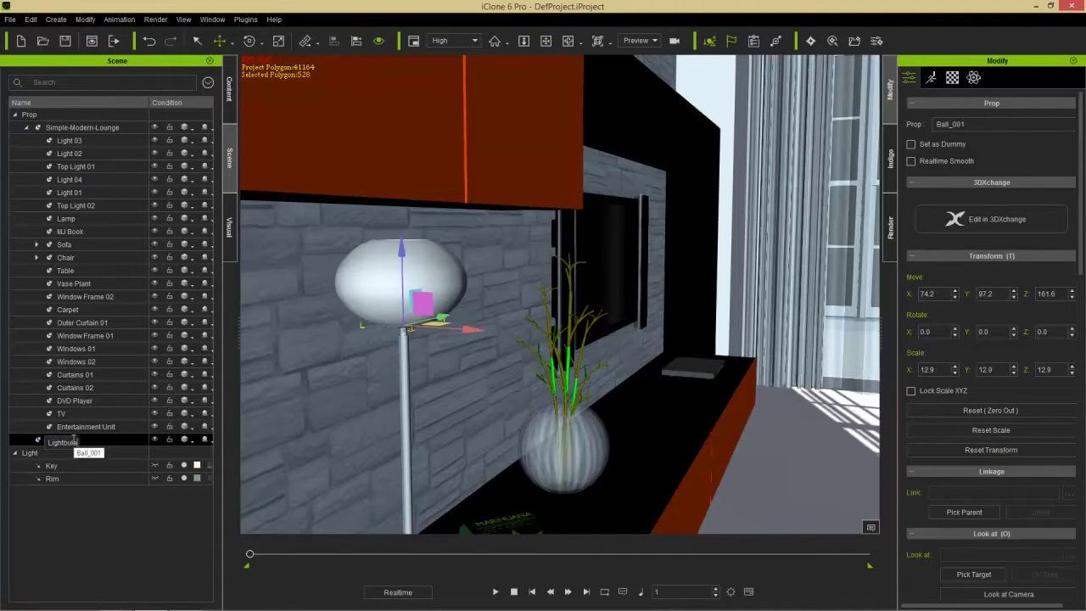
key("Return")
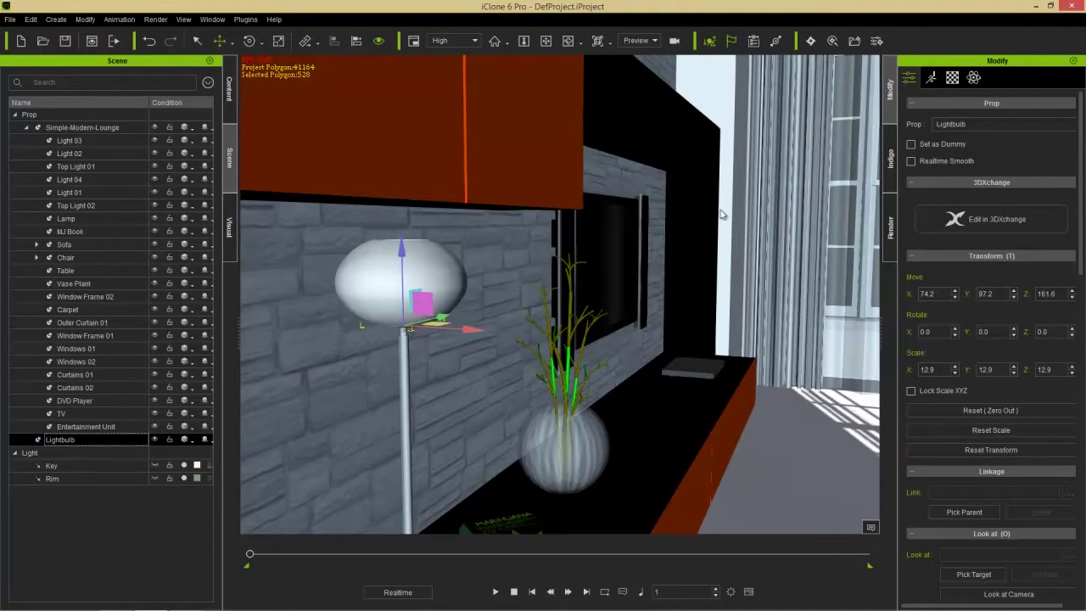
Step: Enable Base Emission on the Lightbulb's Indigo material and set it to about 41667
left_click(890, 161)
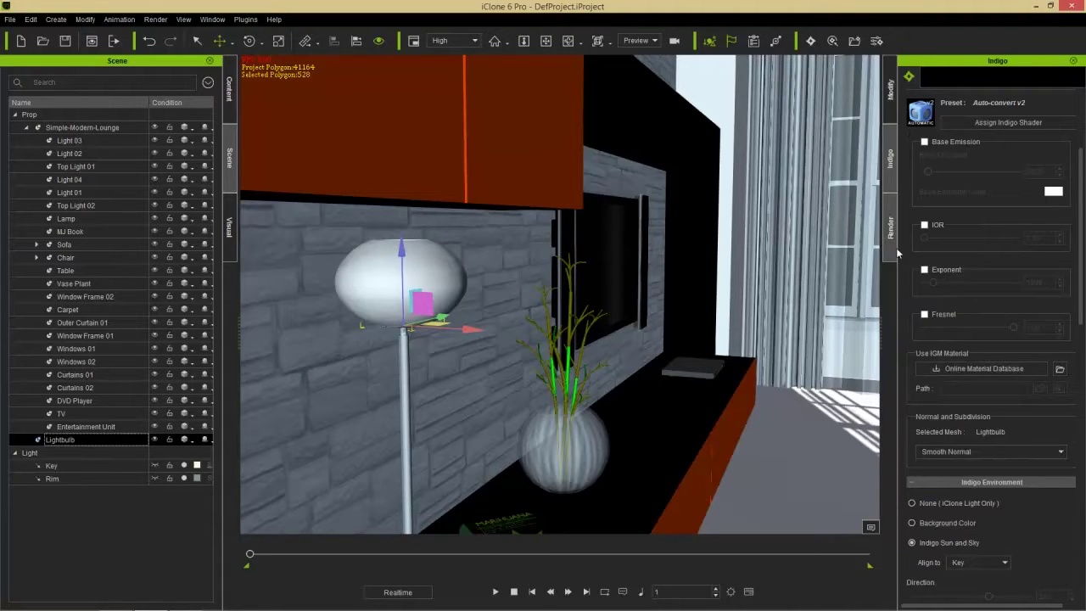
left_click_drag(882, 322, 822, 327)
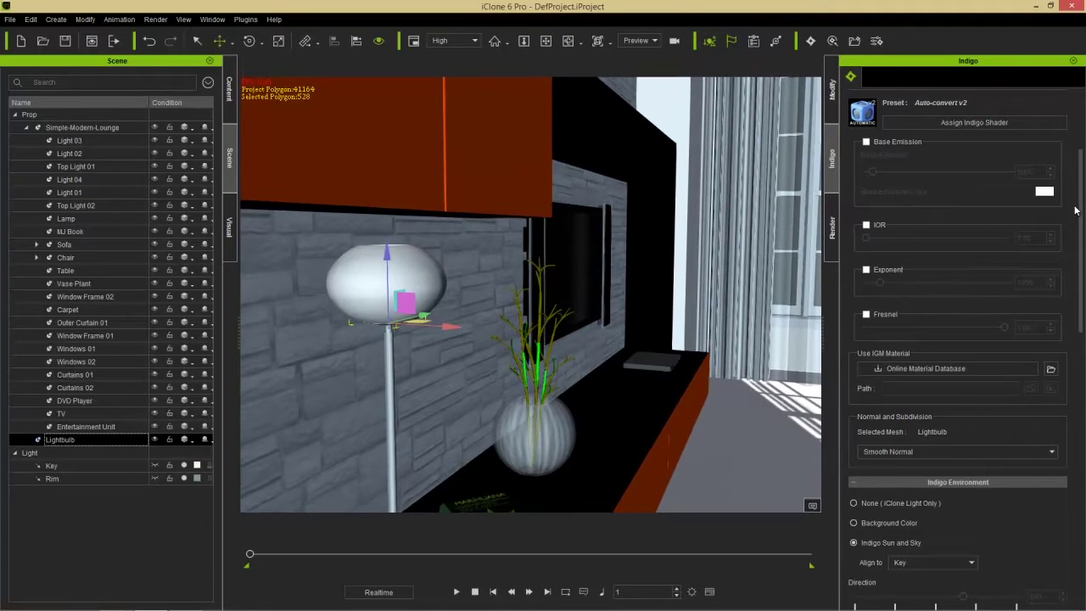
scroll(1081, 208, "up", 3)
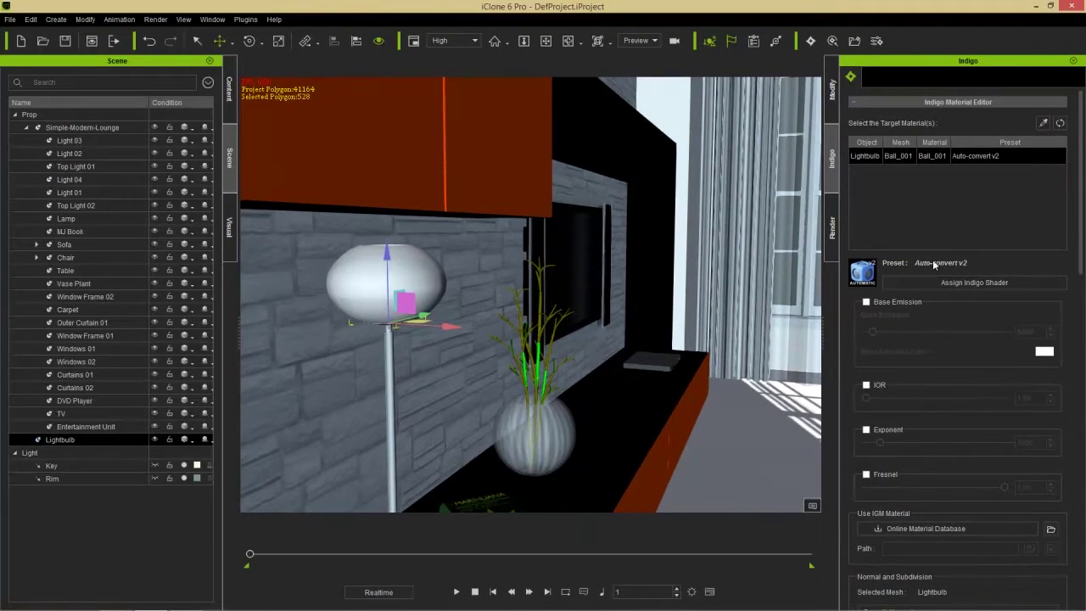
left_click(866, 302)
left_click_drag(895, 335, 928, 337)
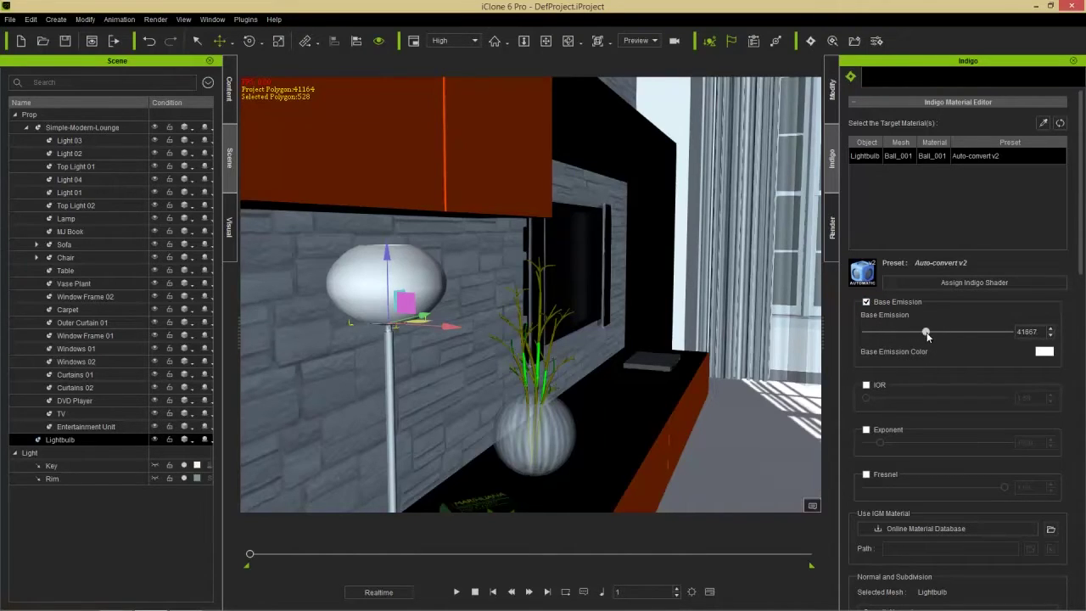
Step: Set the Lightbulb's Base Emission Color to a pale warm yellow, #fcffc1
left_click(1044, 353)
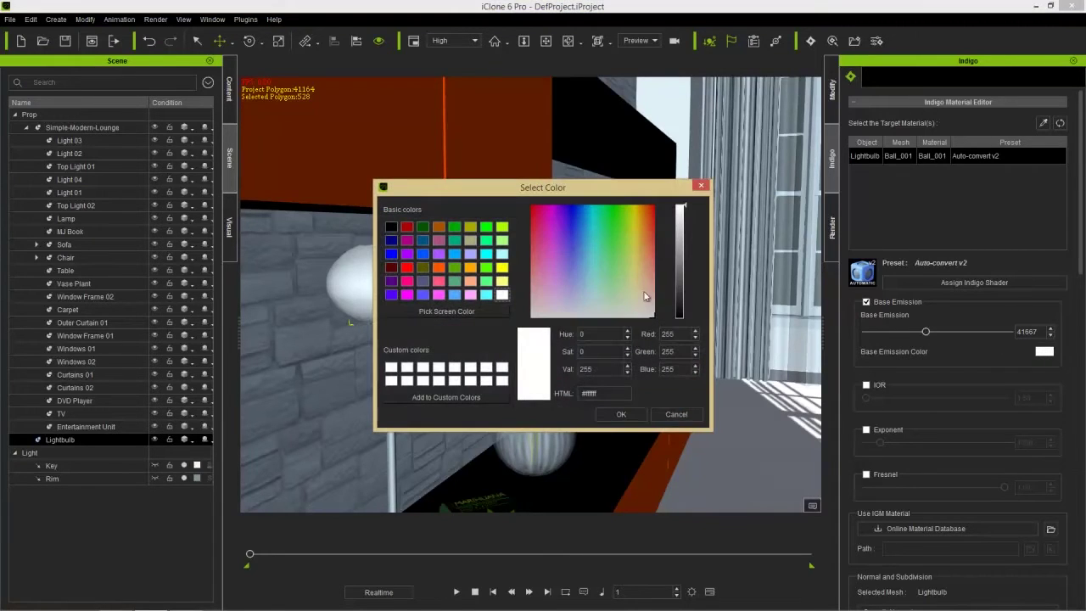
left_click_drag(649, 302, 633, 292)
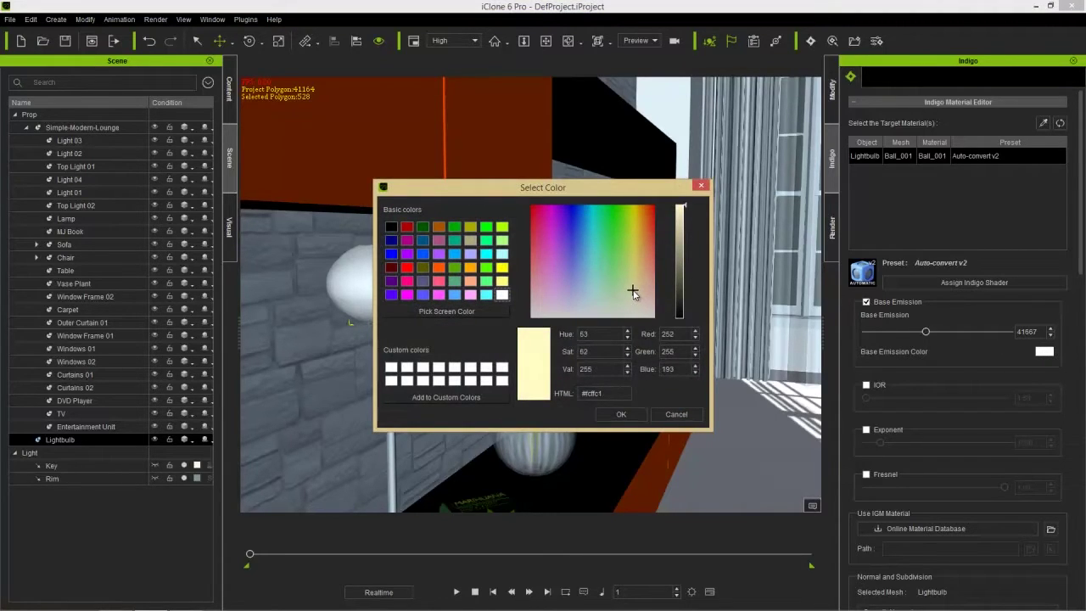
left_click(630, 411)
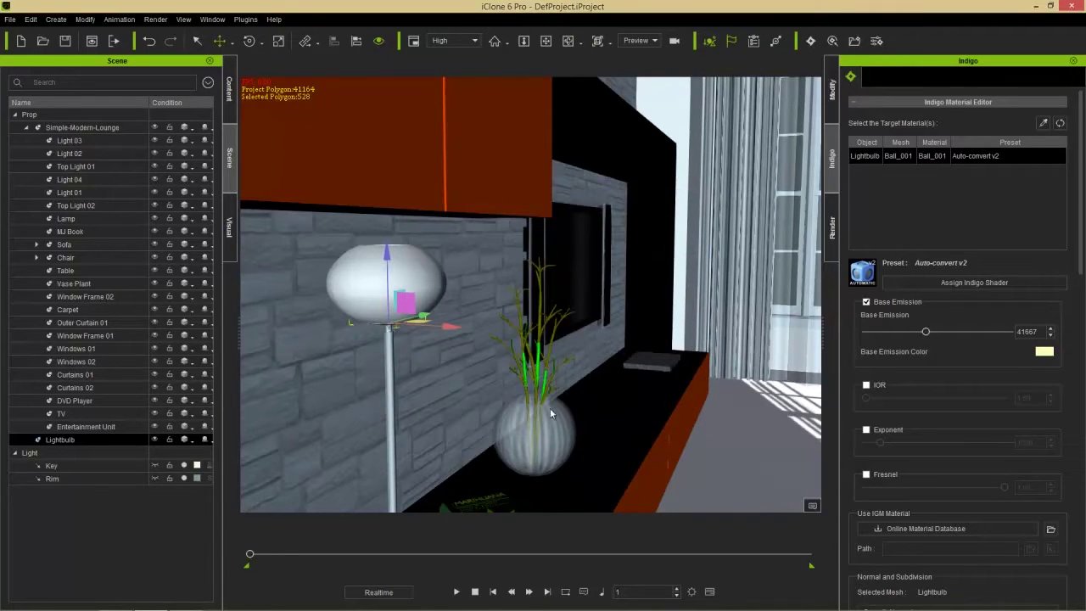
Step: Assign the Glossy Transparent - Frosted Glass v2 Indigo shader to the Lamp's shade material
right_click_drag(444, 358, 540, 362)
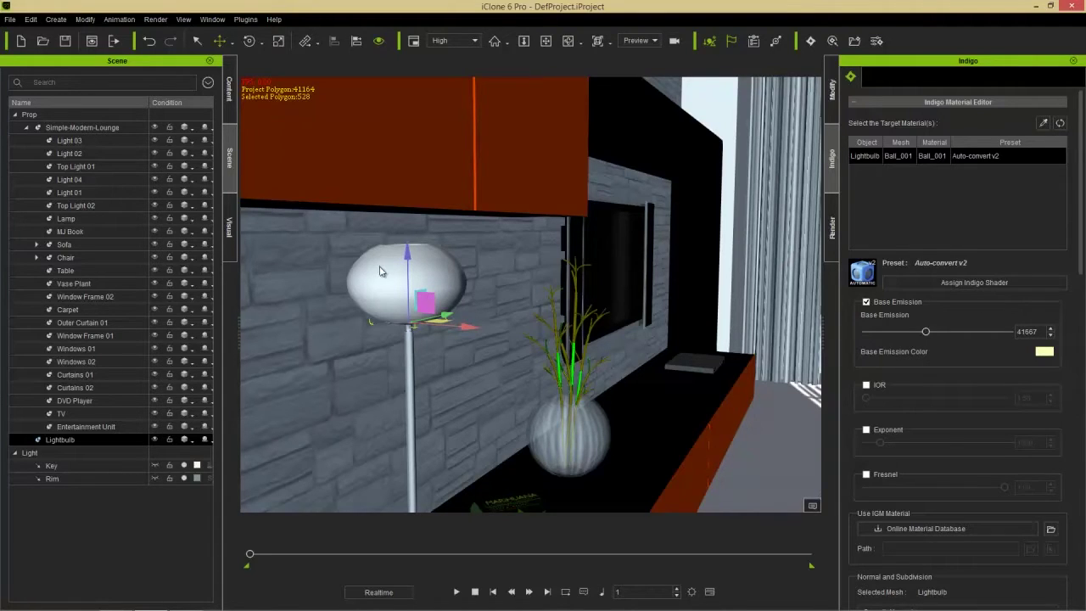
left_click(73, 220)
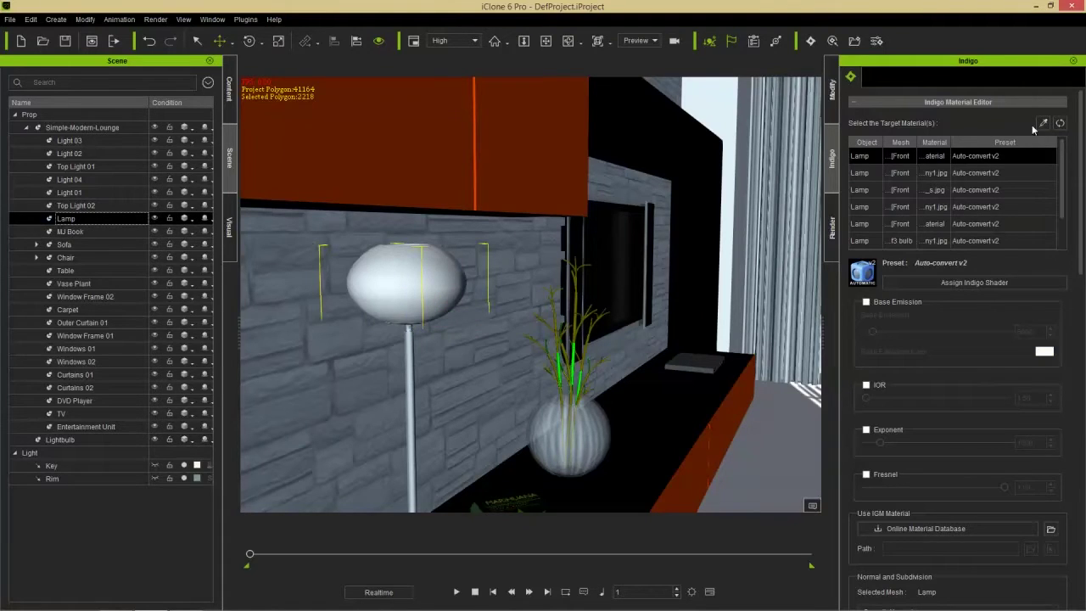
left_click(386, 270)
left_click_drag(950, 142, 1025, 142)
left_click_drag(821, 324, 797, 323)
left_click_drag(891, 148, 941, 149)
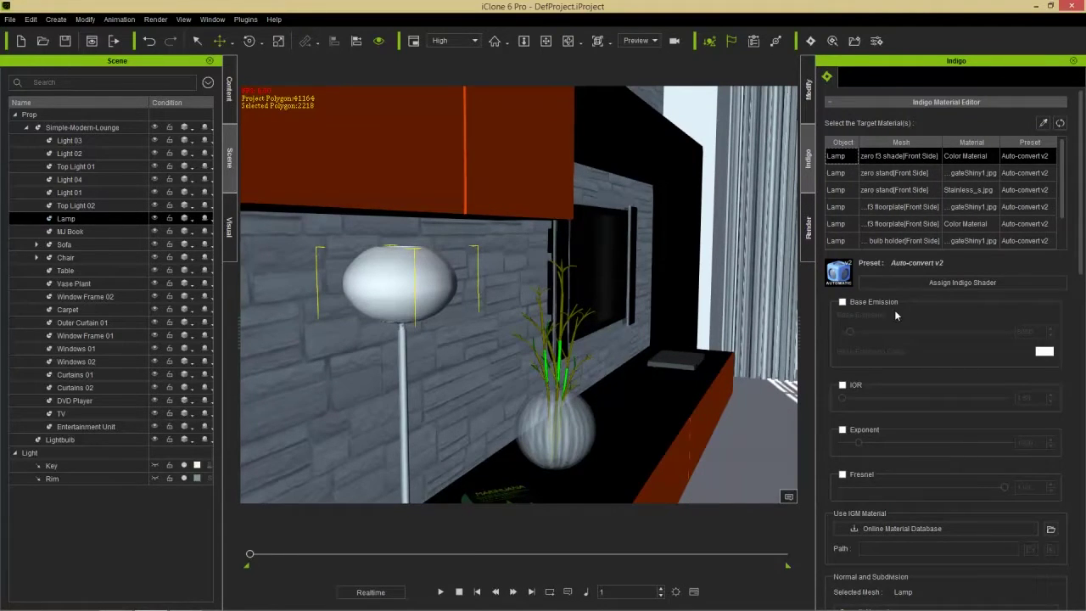
left_click(941, 284)
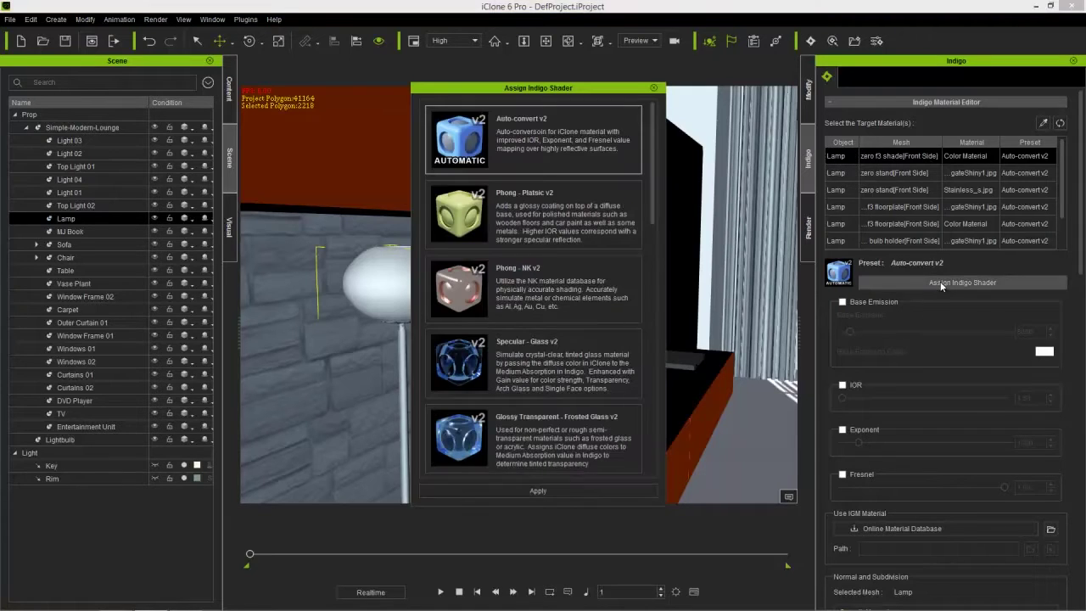
left_click(554, 431)
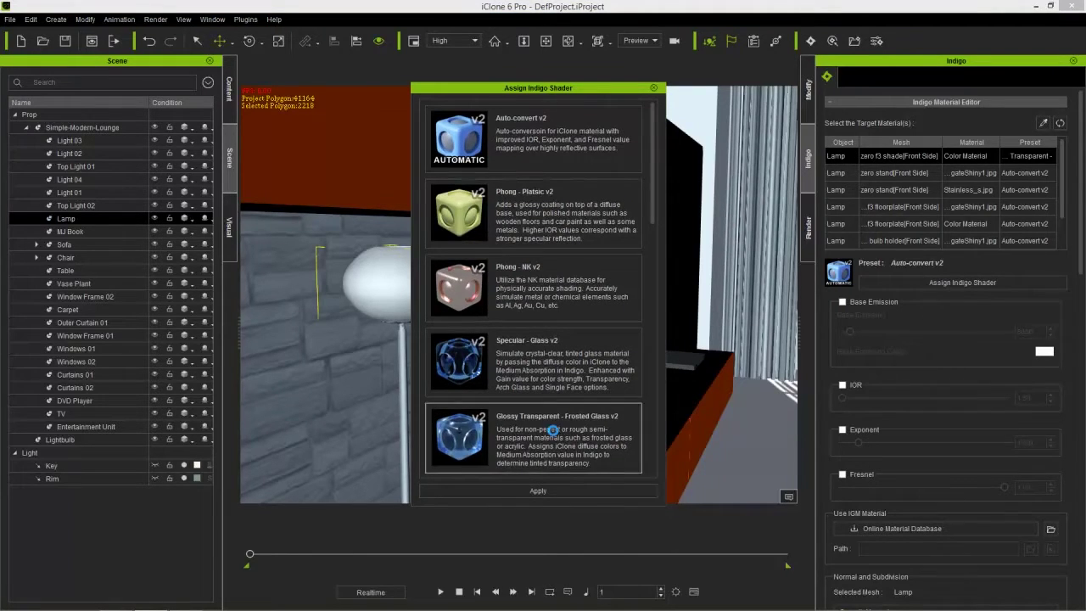
left_click(654, 88)
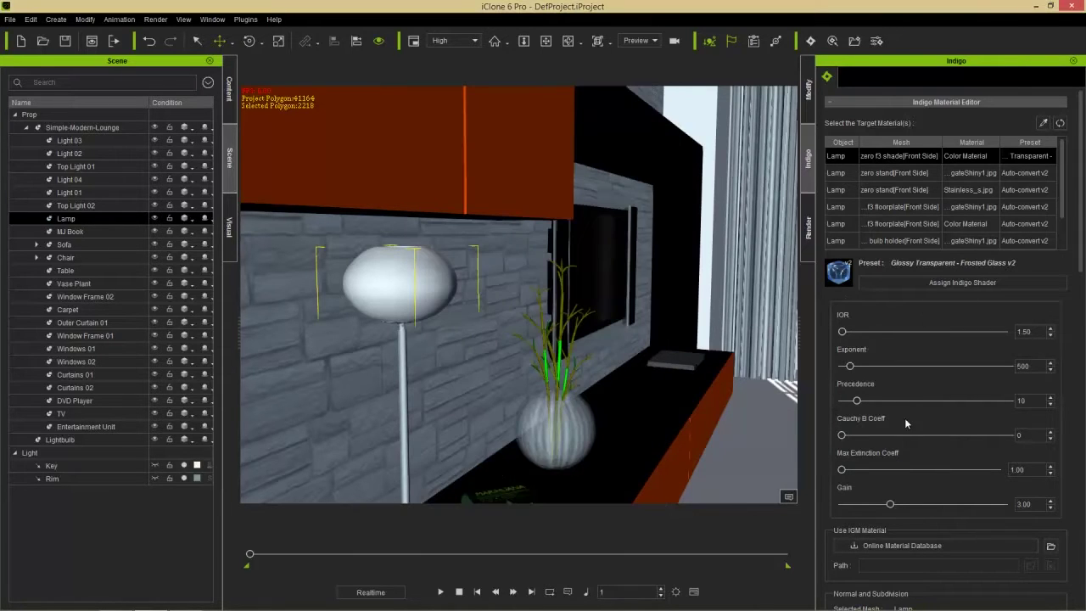
Step: Render the lit lamp in Indigo RT, and stop and close the earlier render of the whole lounge
middle_click_drag(514, 268, 563, 282)
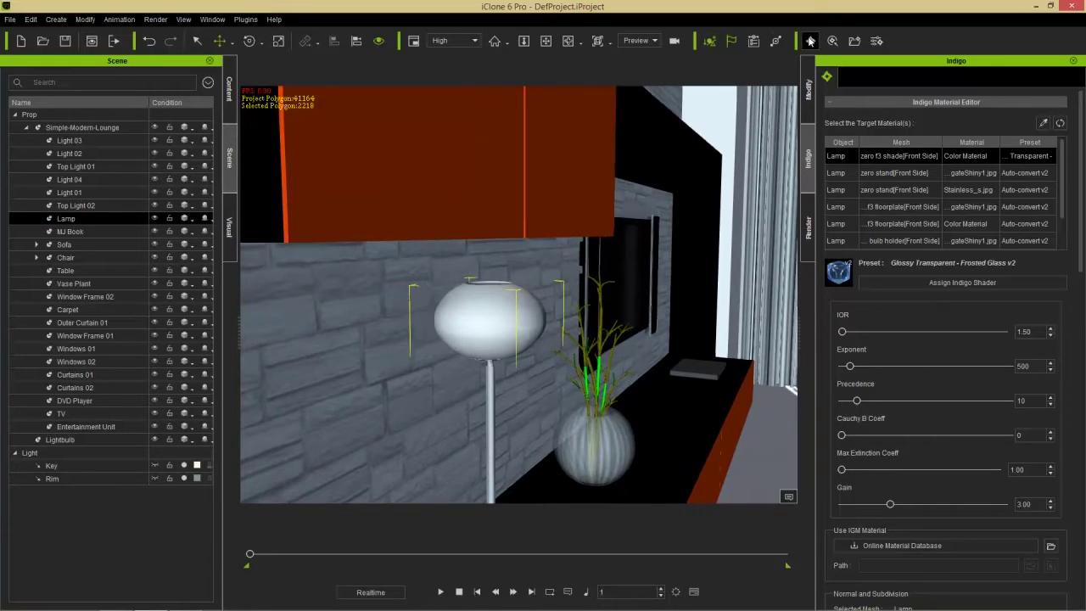
left_click(810, 41)
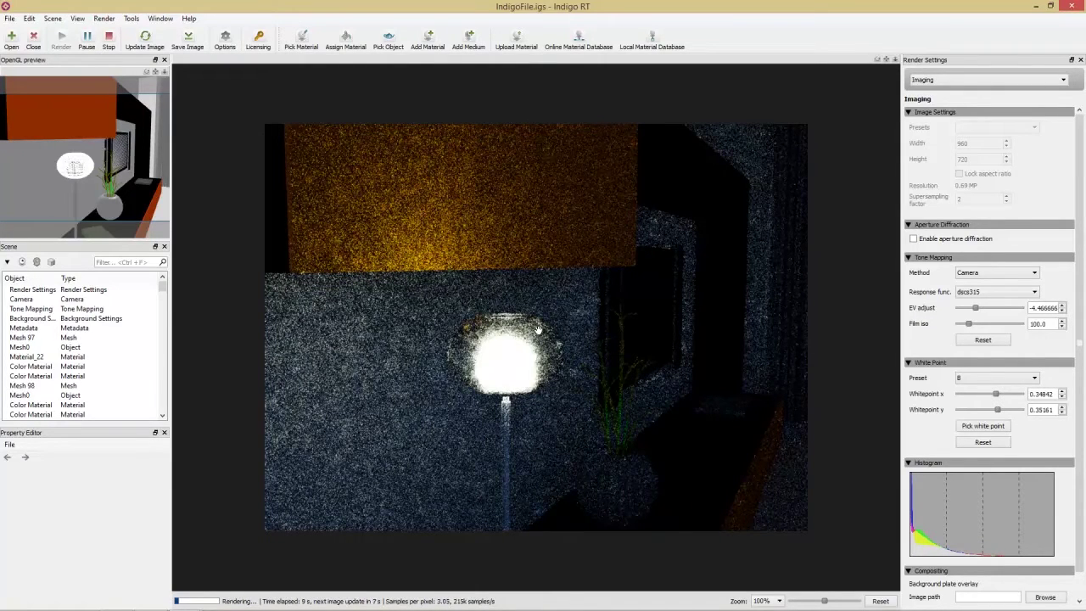
key("alt+Tab")
key("alt+Tab")
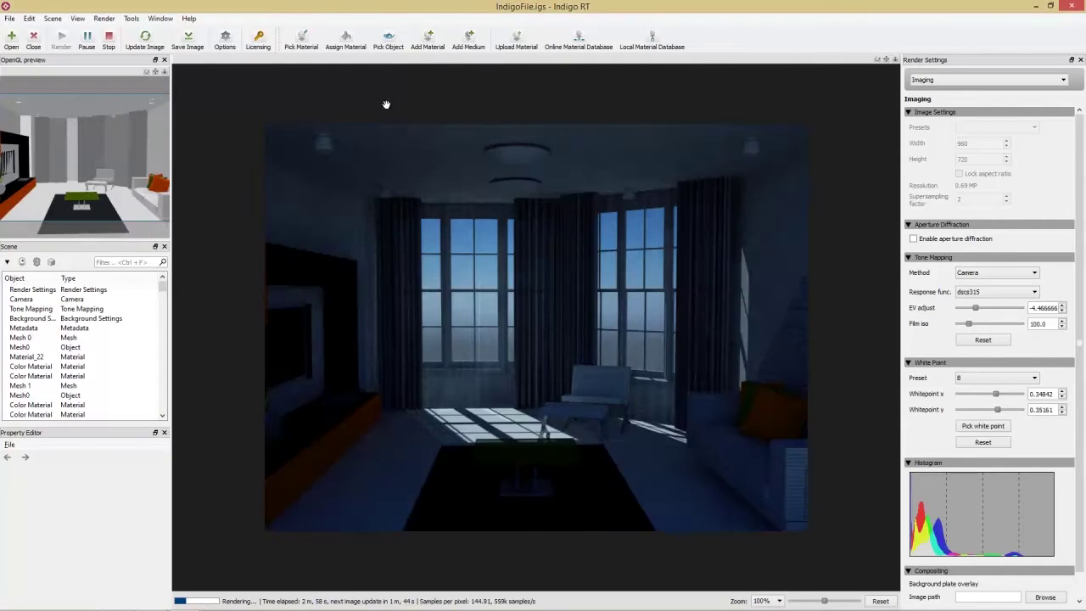
left_click(109, 35)
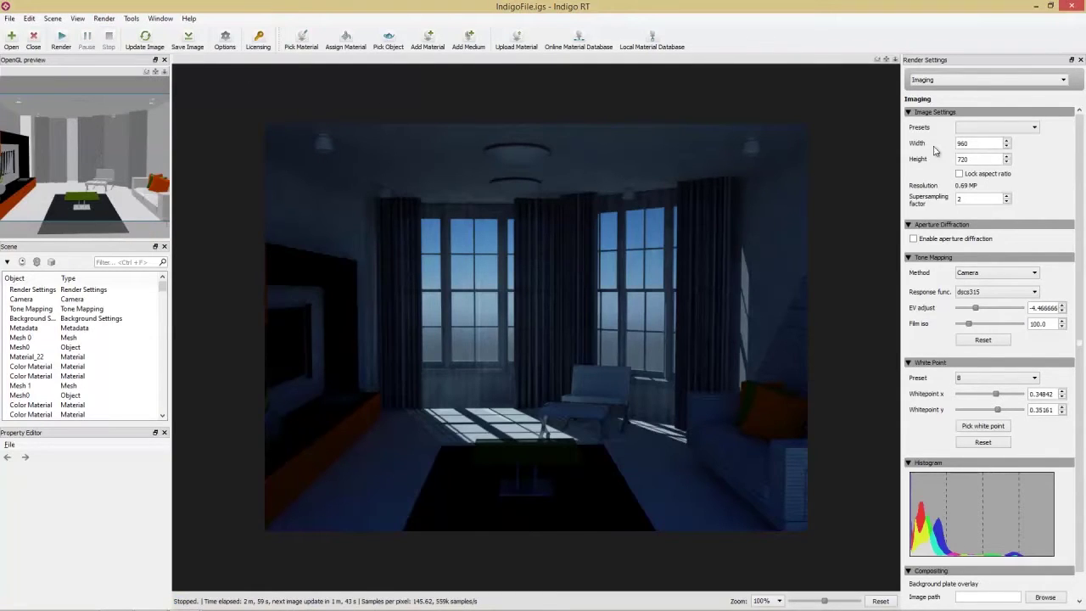
left_click(1072, 6)
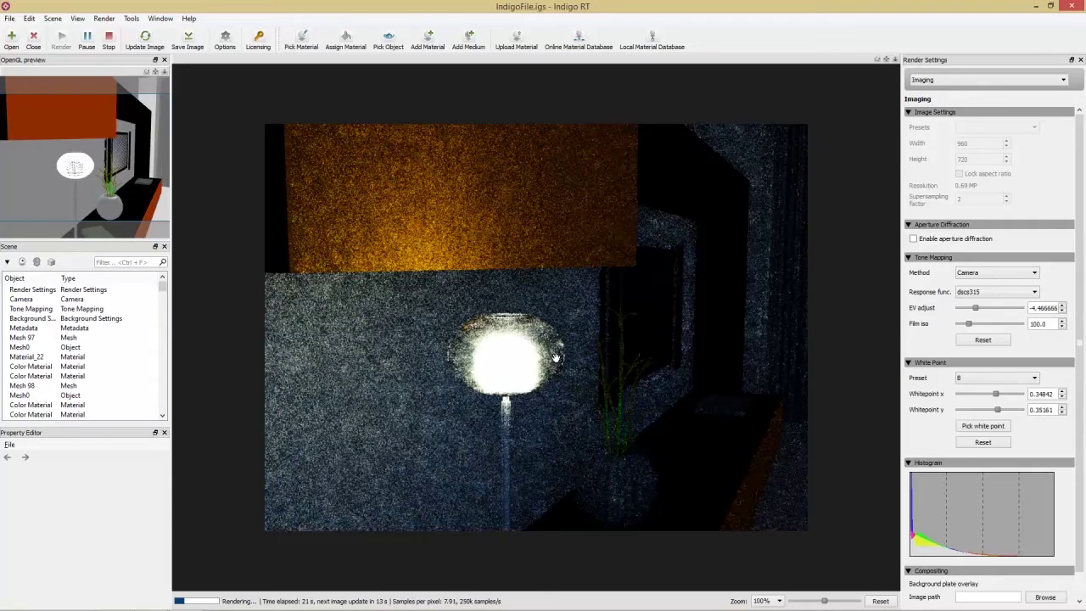
Step: Switch back to iClone and duplicate the Lightbulb along the X axis, away from the floor lamp
key("alt+Tab")
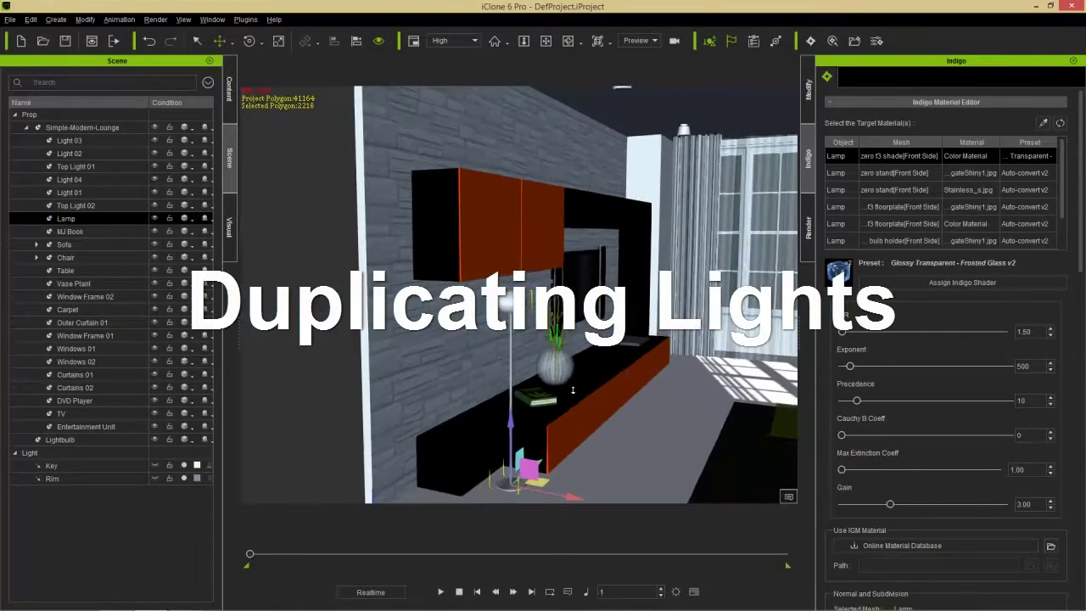
right_click_drag(502, 377, 648, 340)
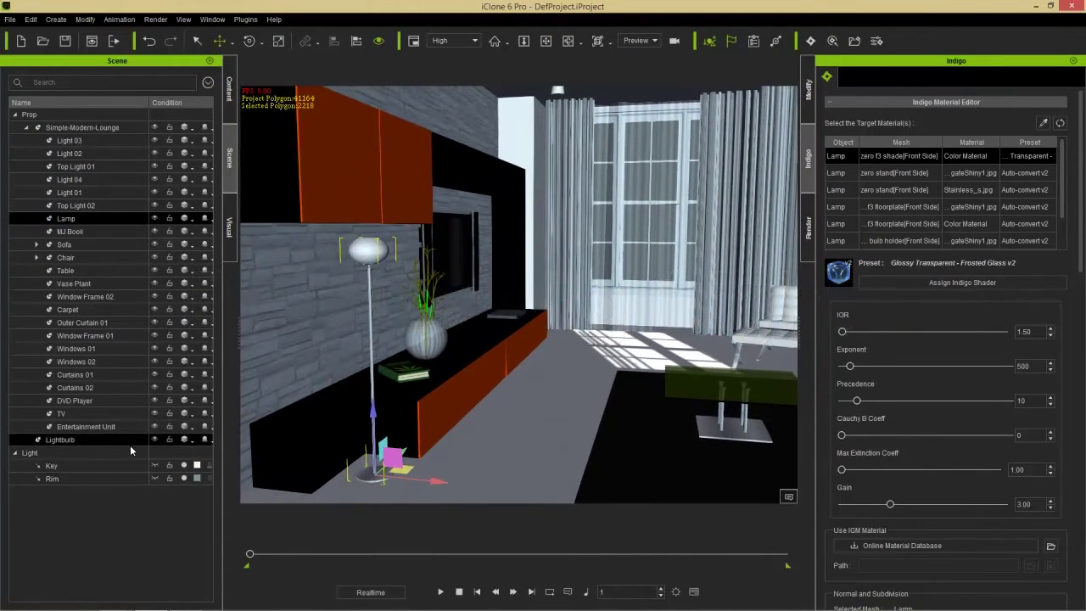
left_click(92, 439)
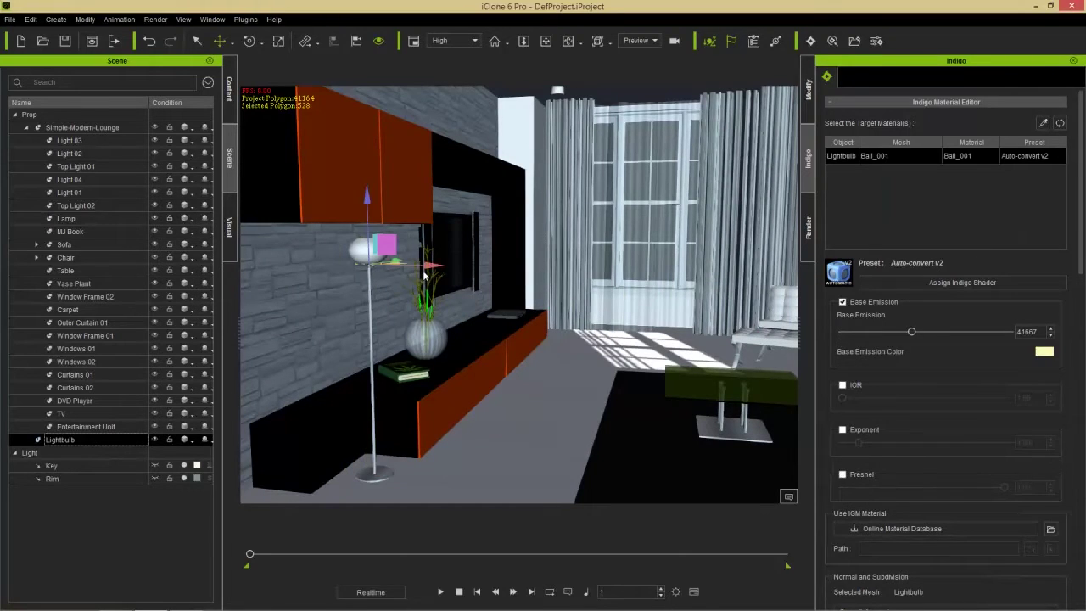
right_click_drag(436, 309, 450, 280)
left_click_drag(435, 272, 569, 285, "ctrl")
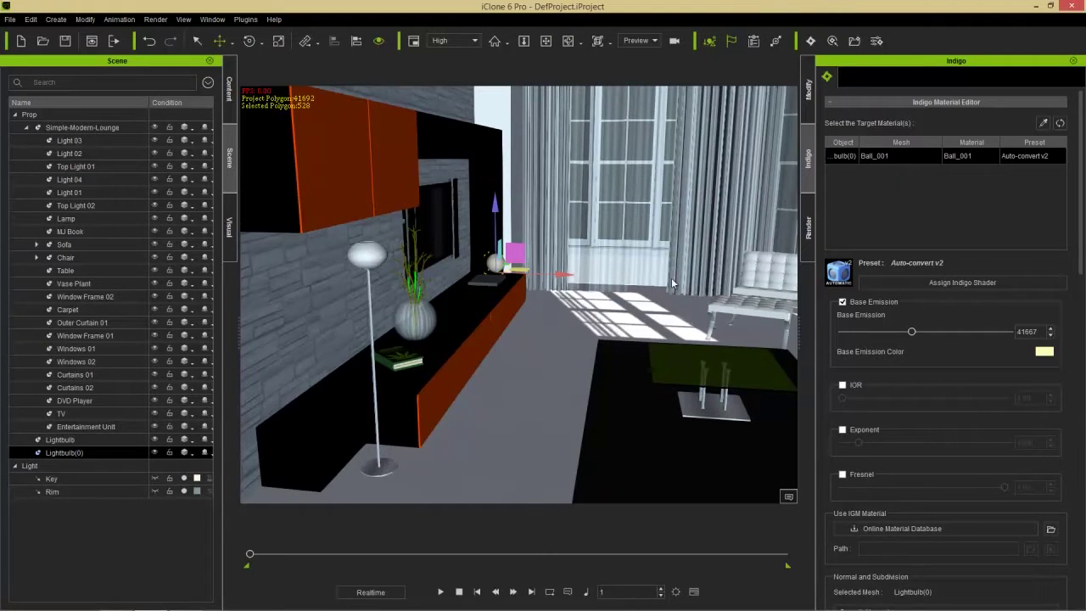
Step: Align the duplicated bulb to ceiling fixture Light 01 on the X, Y and Z axes using Pivot
right_click_drag(628, 266, 593, 277)
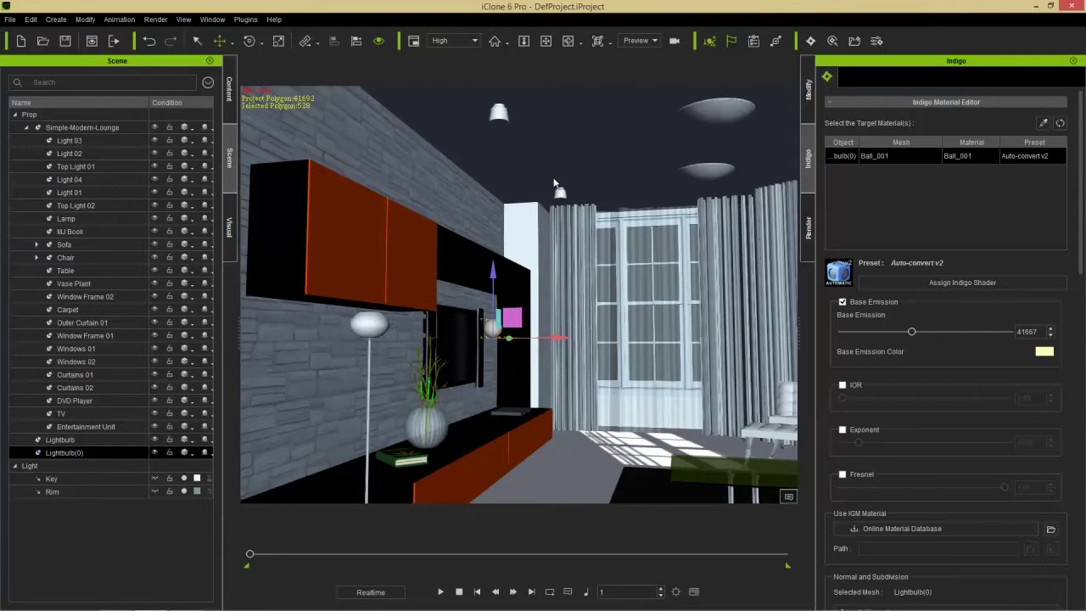
key("ctrl+l")
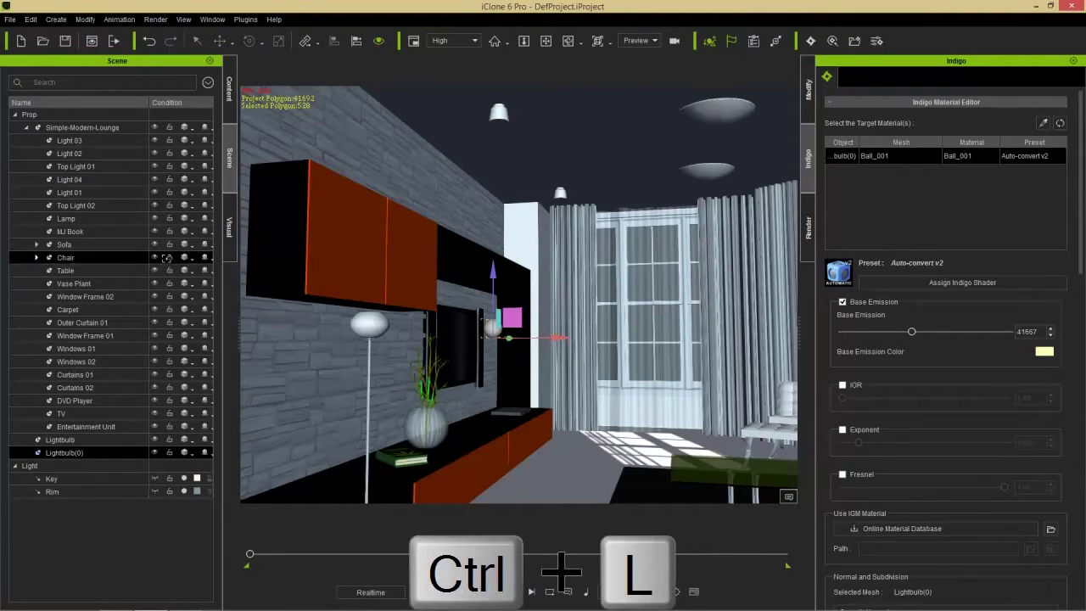
left_click(76, 193)
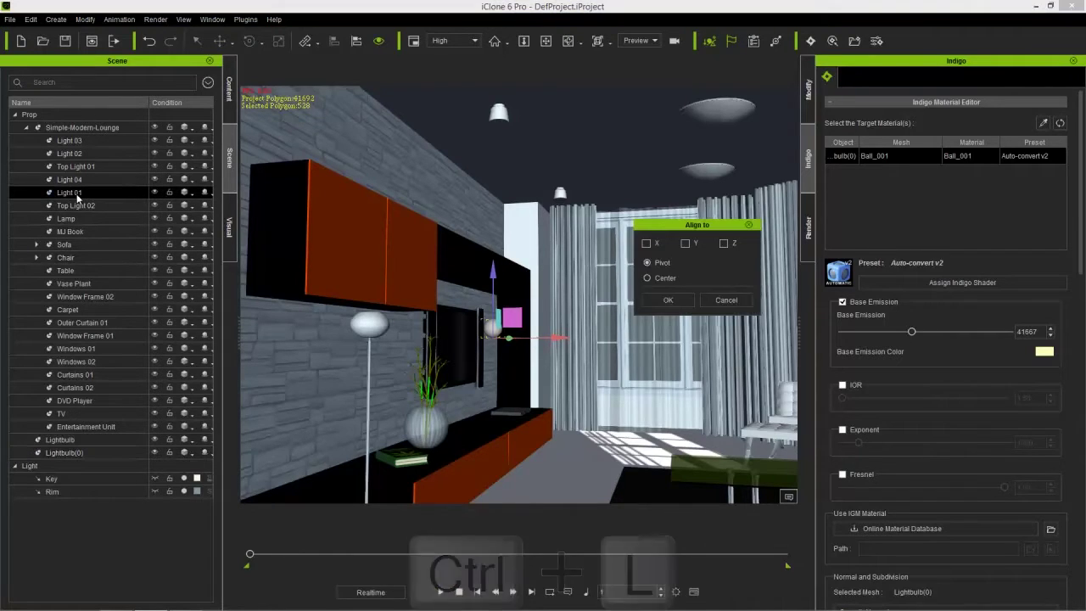
left_click(646, 244)
left_click(686, 243)
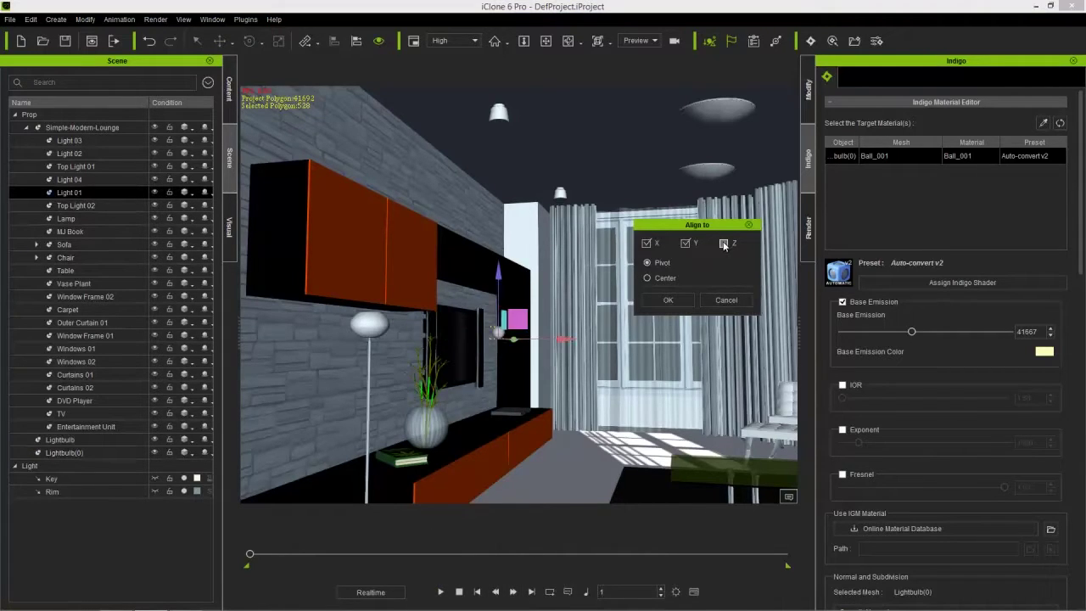
left_click(723, 243)
left_click(668, 299)
Step: Duplicate the Light 01 bulb along the X axis and align the copy to Light 02 on X and Y using Pivot
right_click_drag(583, 251, 565, 214)
left_click_drag(550, 191, 604, 211, "ctrl")
key("ctrl+l")
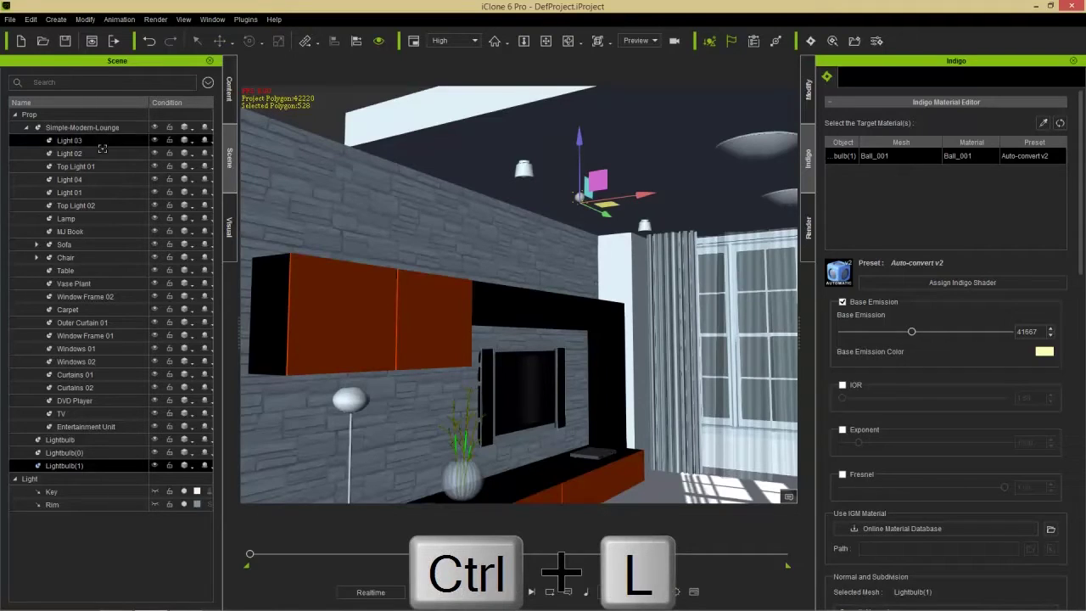
left_click(90, 155)
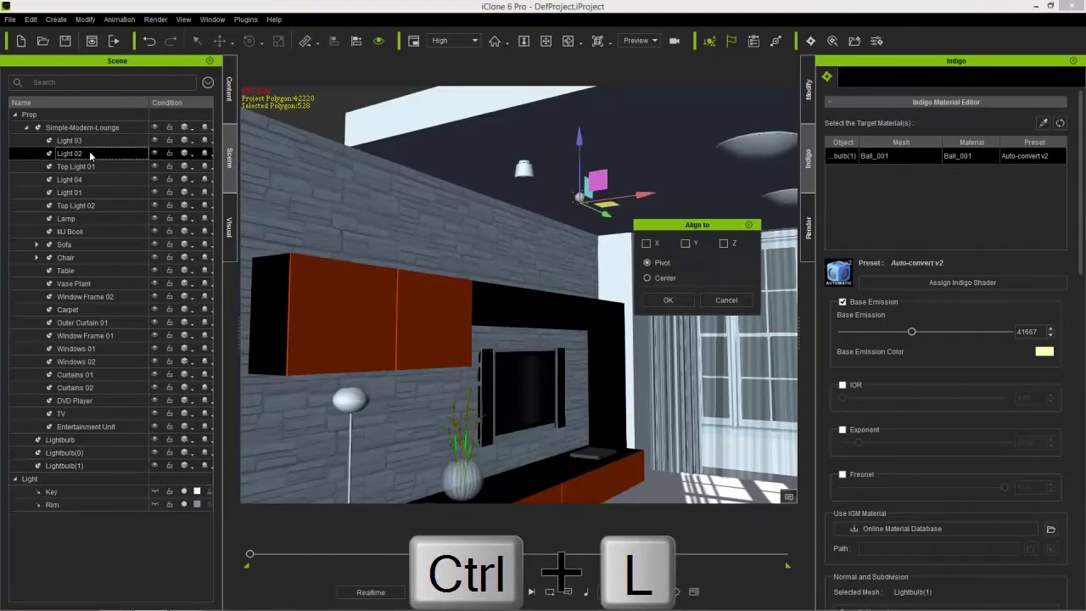
left_click(646, 244)
left_click(686, 243)
left_click(668, 299)
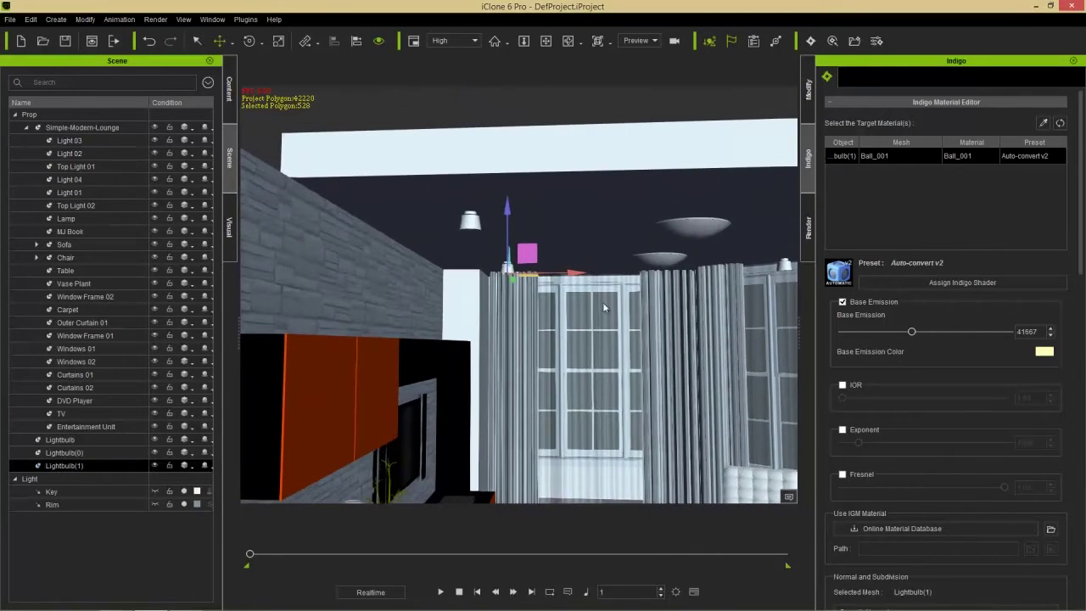
Step: Duplicate the Light 02 bulb along the X axis and align the copy to Light 03 on X and Y using Pivot
left_click_drag(580, 272, 661, 272, "ctrl")
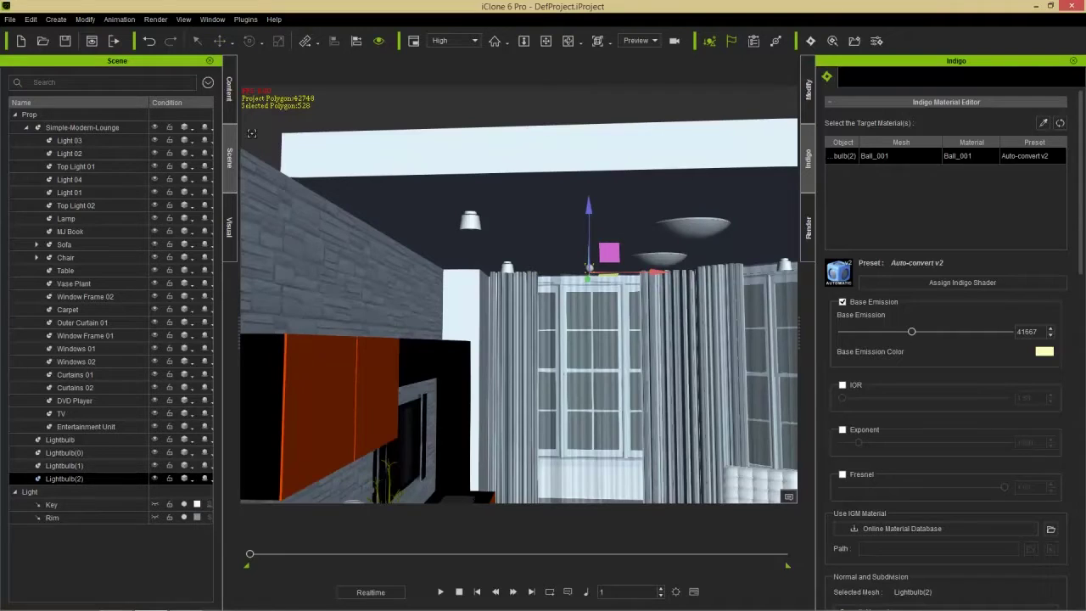
left_click(86, 140)
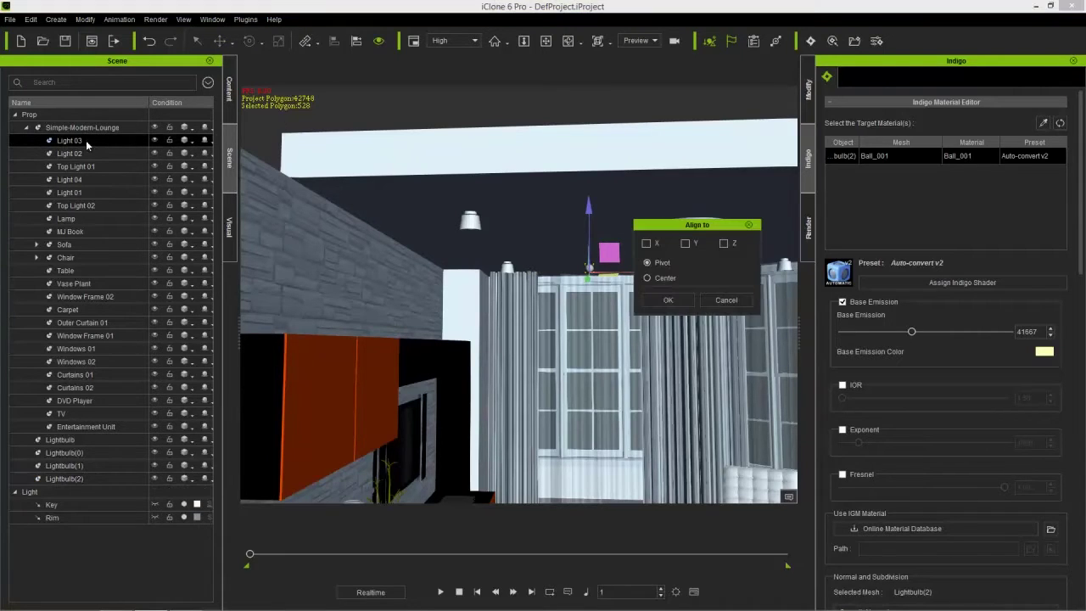
left_click(685, 244)
left_click(646, 244)
left_click(667, 299)
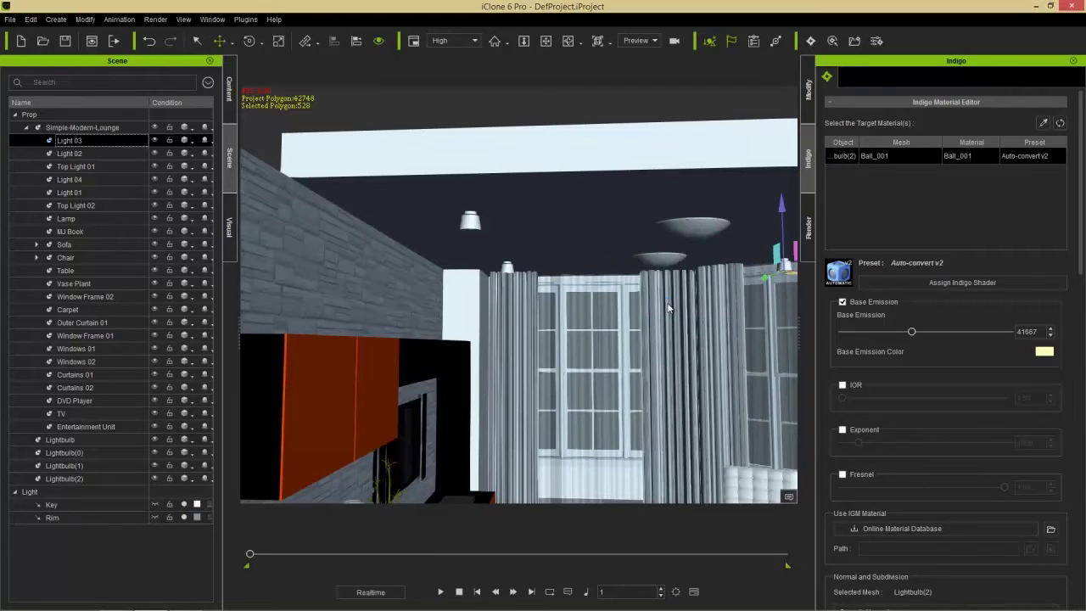
Step: Duplicate the Light 03 bulb along the Y axis and align the copy to Light 04 on X, Y and Z using Pivot
key("z")
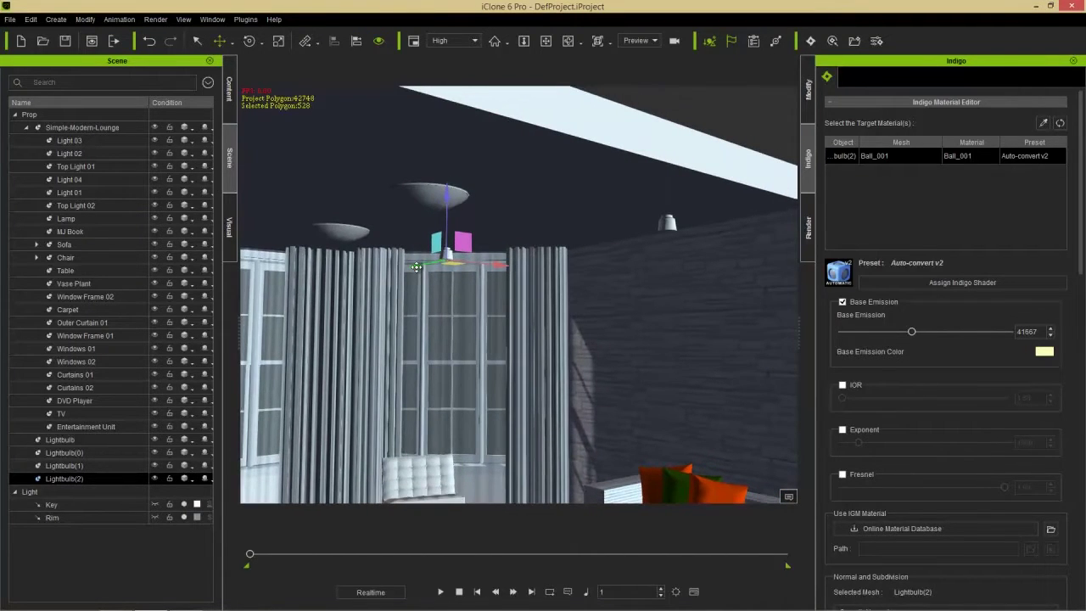
left_click_drag(416, 266, 541, 250, "ctrl")
right_click_drag(575, 267, 468, 343)
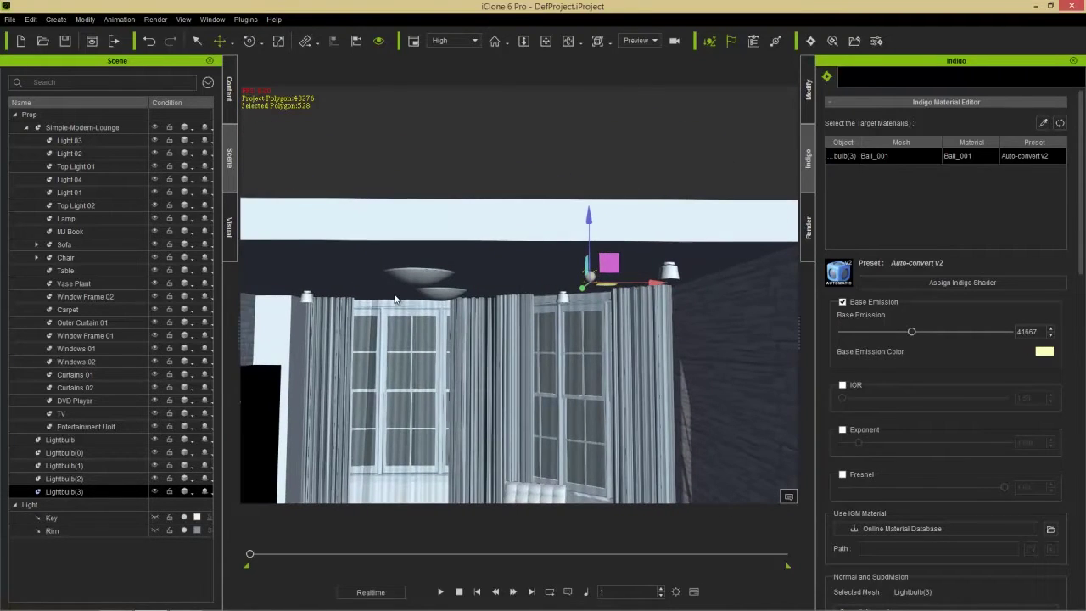
left_click(628, 277)
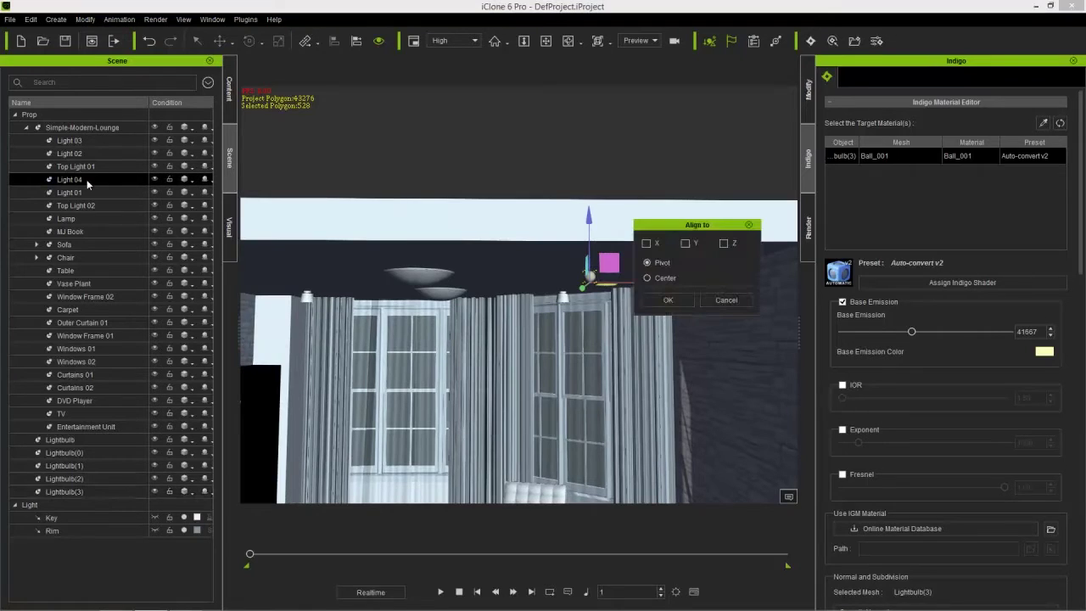
left_click(649, 243)
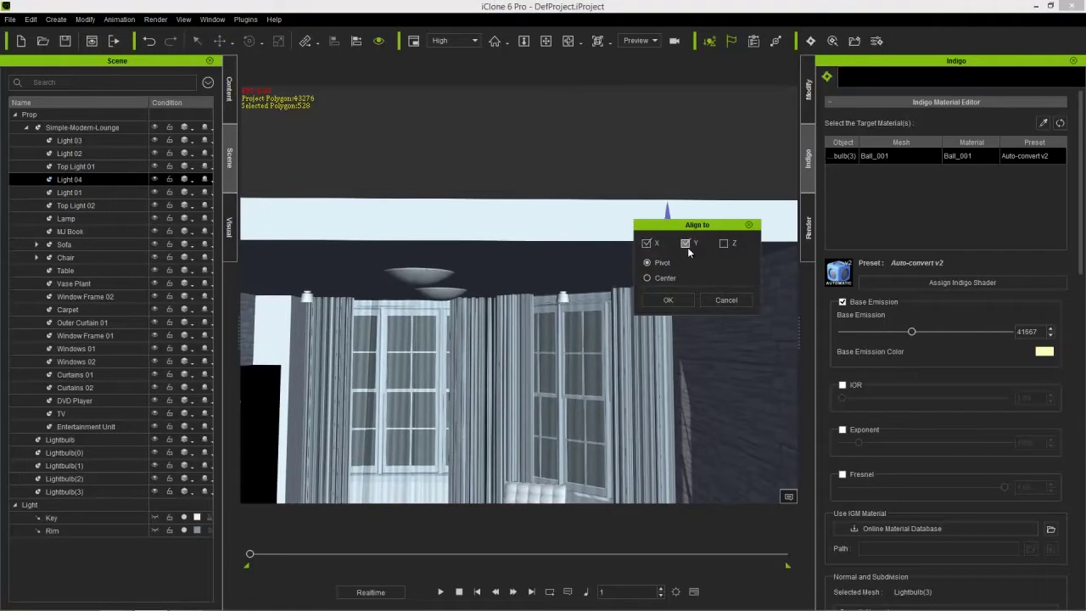
left_click(725, 245)
left_click(677, 299)
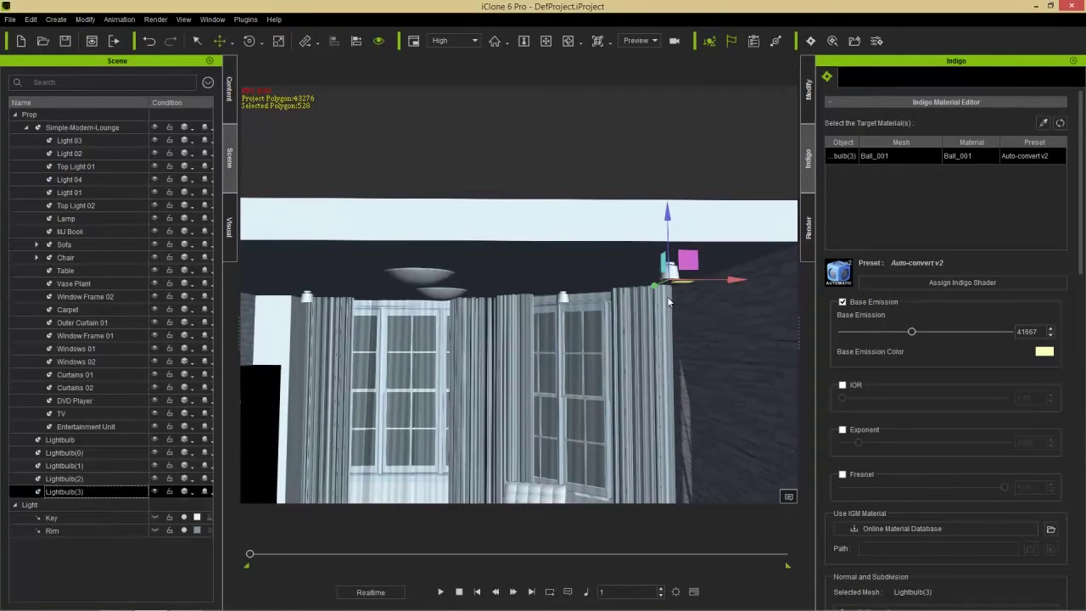
Step: Test-render the ceiling with its four bulbs in Indigo RT, and stop and close both this render and the earlier lamp render
right_click_drag(676, 299, 539, 274)
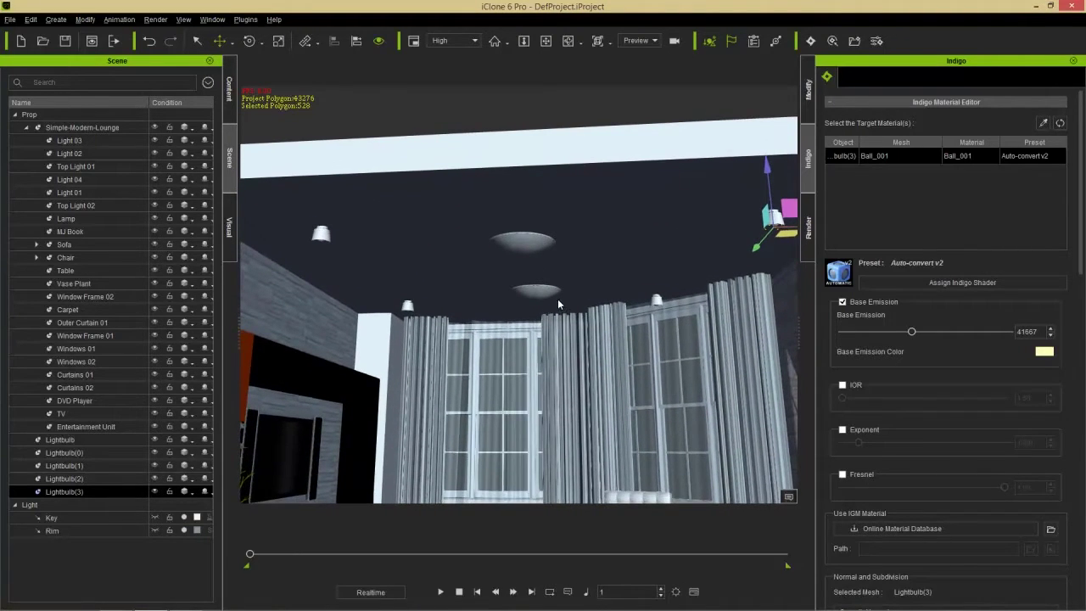
right_click_drag(645, 208, 632, 216)
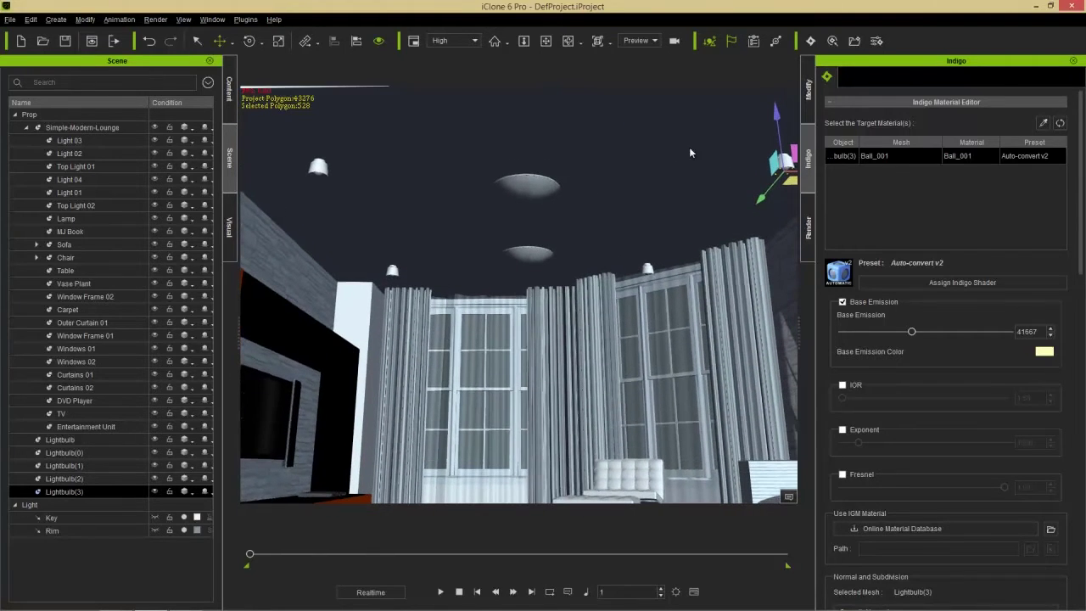
left_click(810, 41)
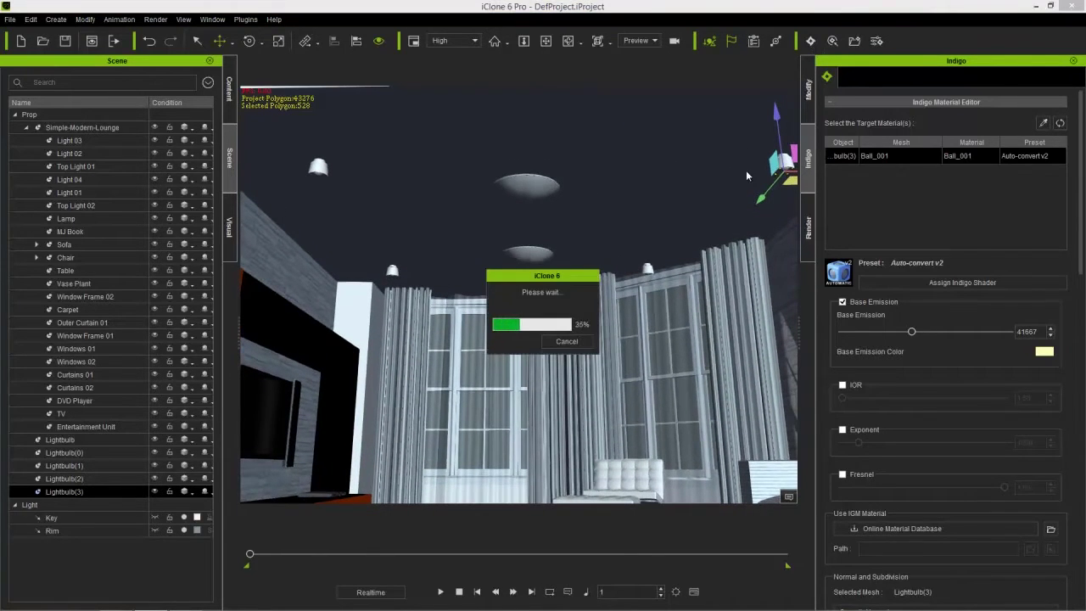
key("alt+Tab")
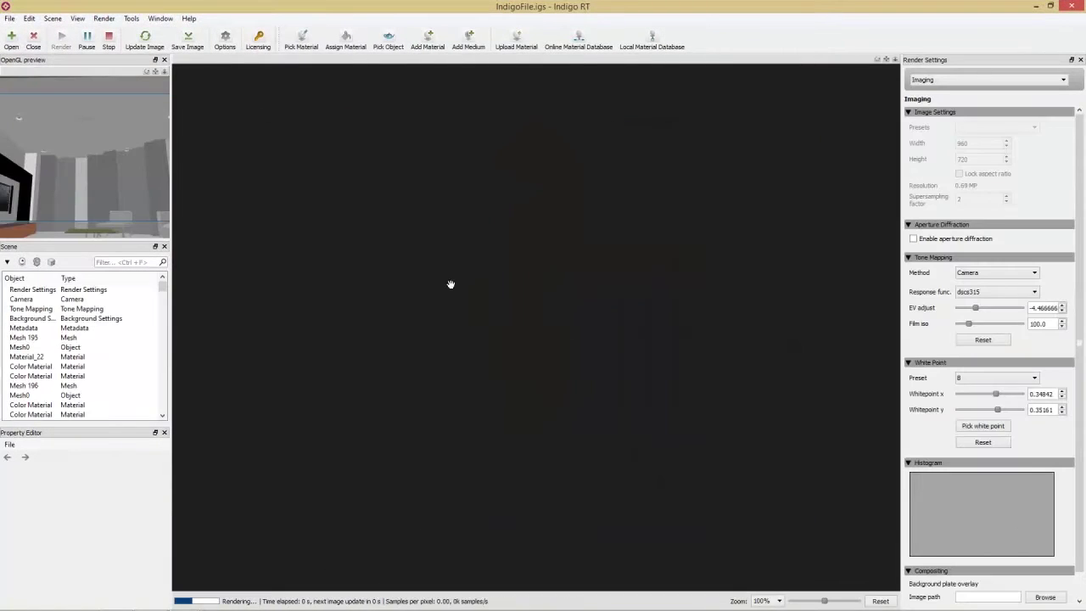
key("alt+Tab")
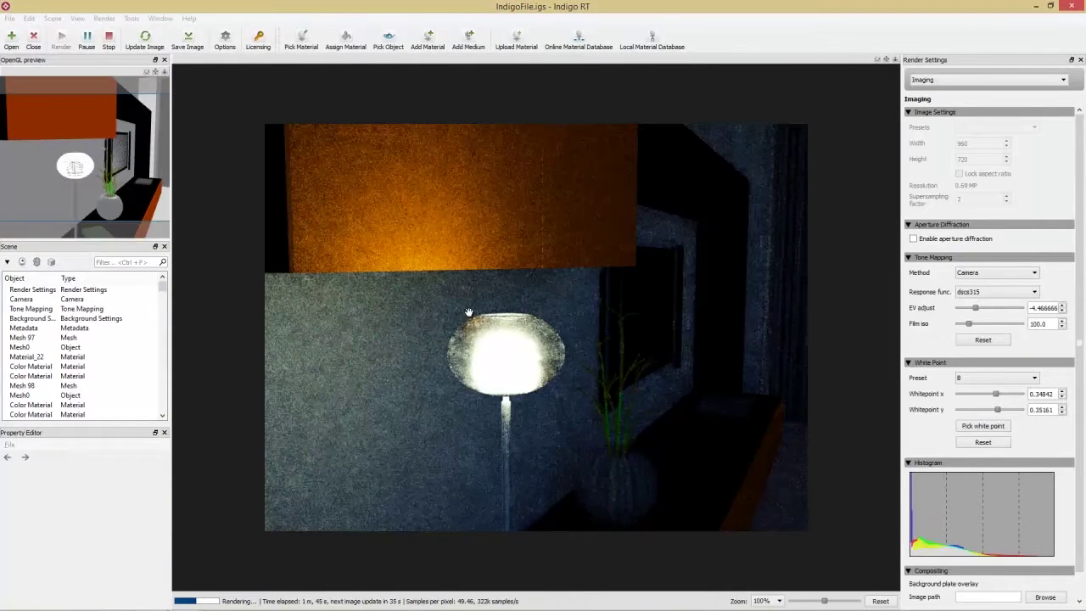
left_click(108, 36)
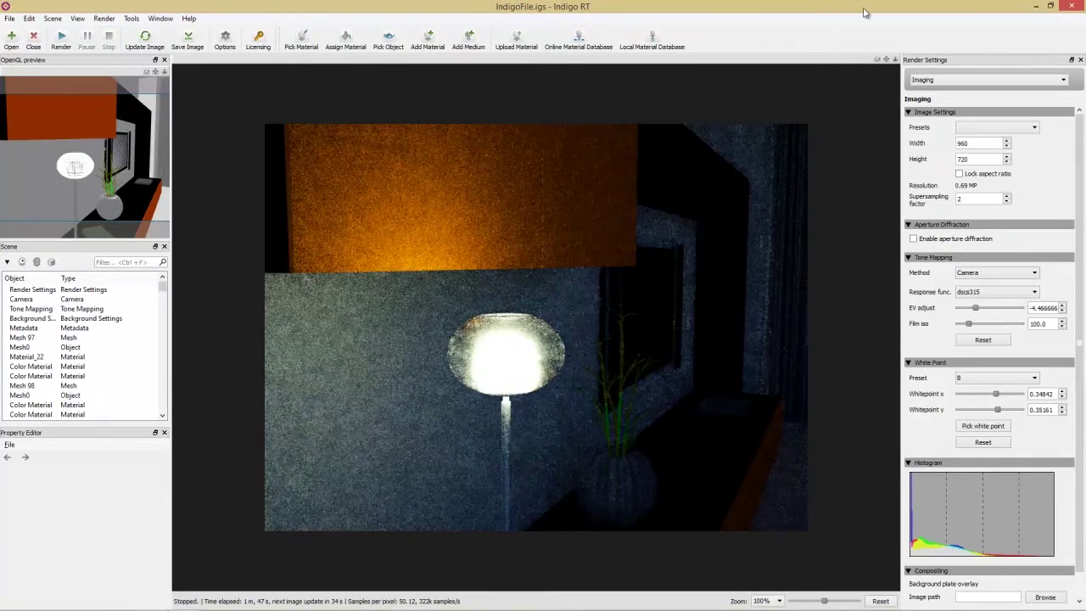
left_click(1071, 7)
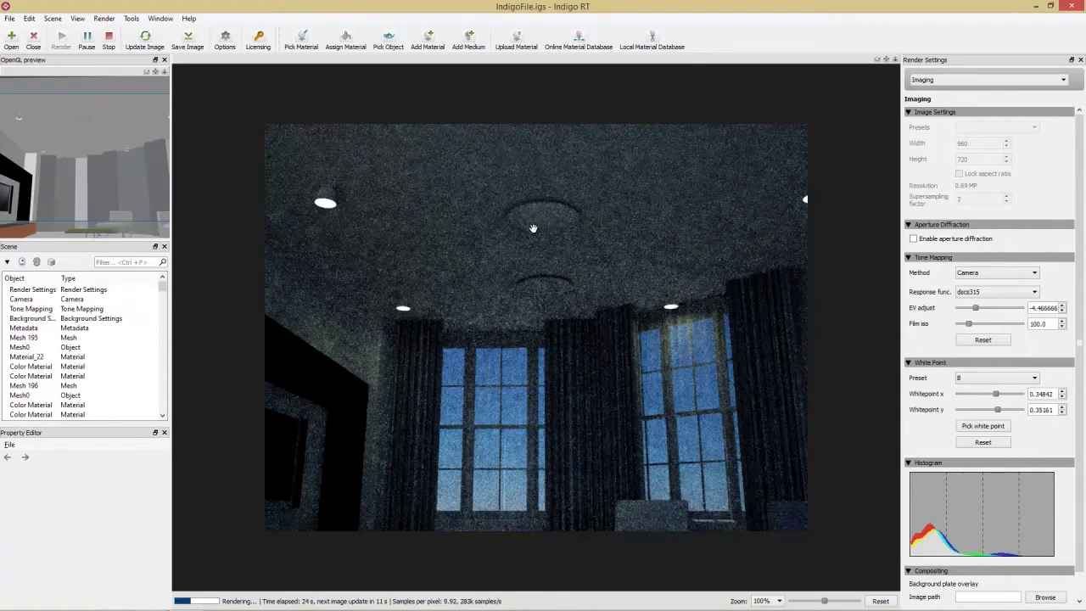
left_click(108, 42)
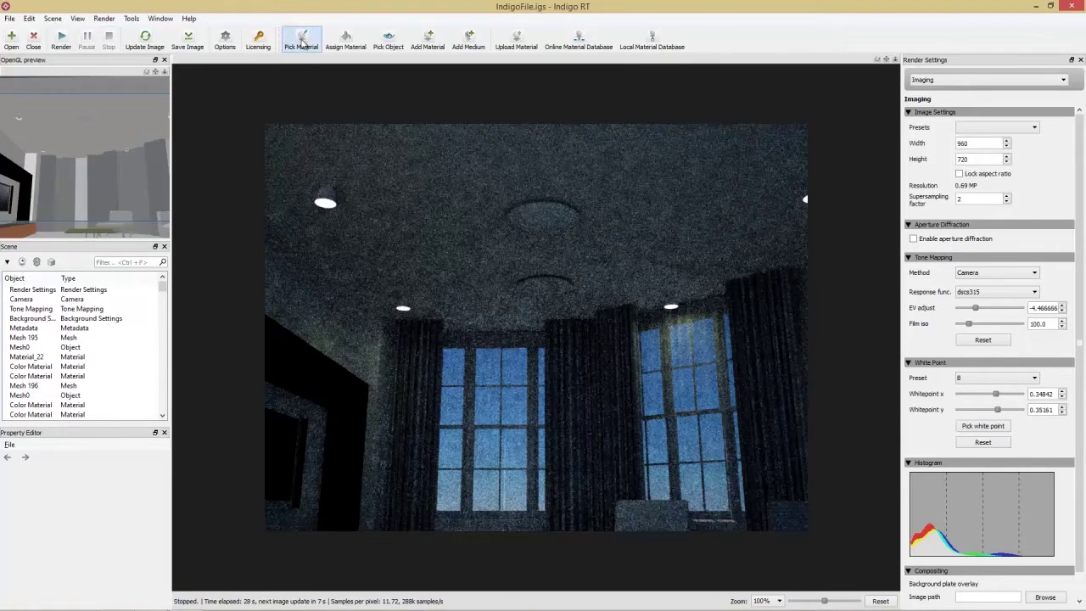
left_click(1074, 7)
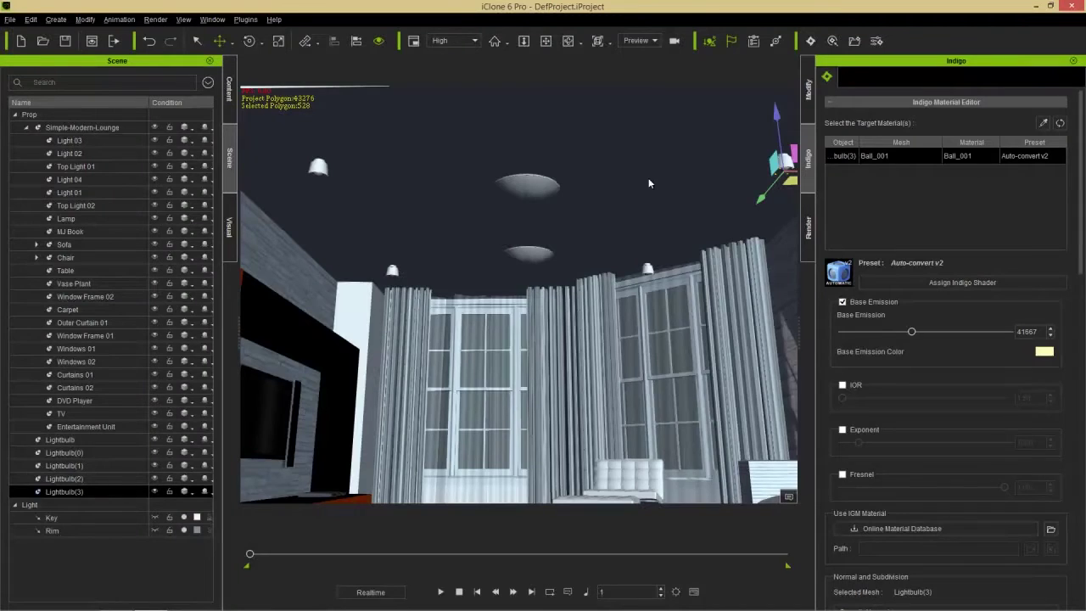
Step: Enable Base Emission on the trama-diffuser material of Top Light 01 and set it to about 40137
right_click_drag(578, 227, 607, 259)
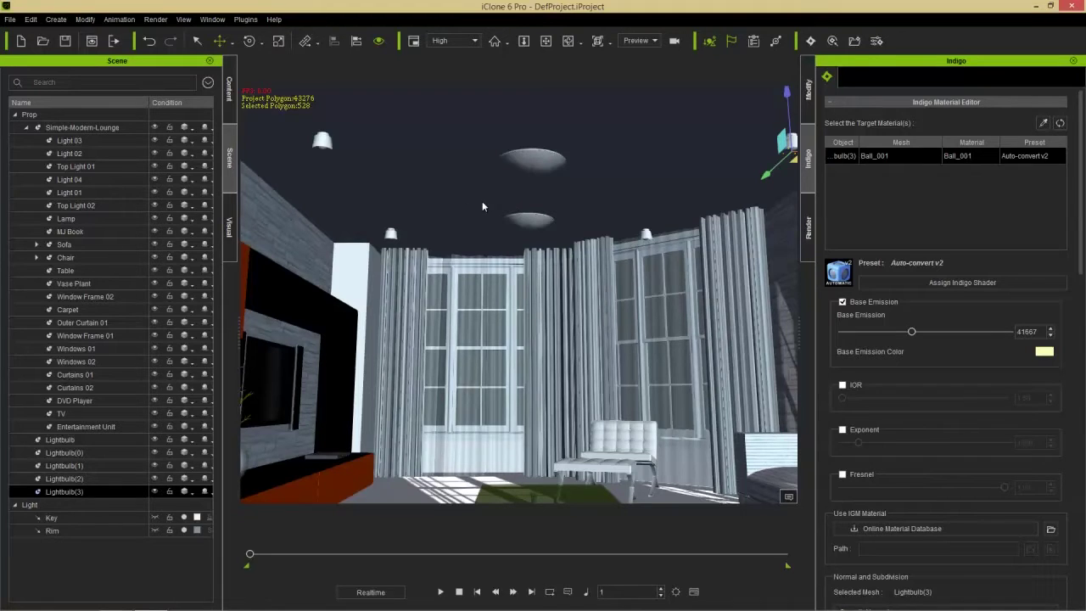
right_click_drag(424, 392, 512, 382)
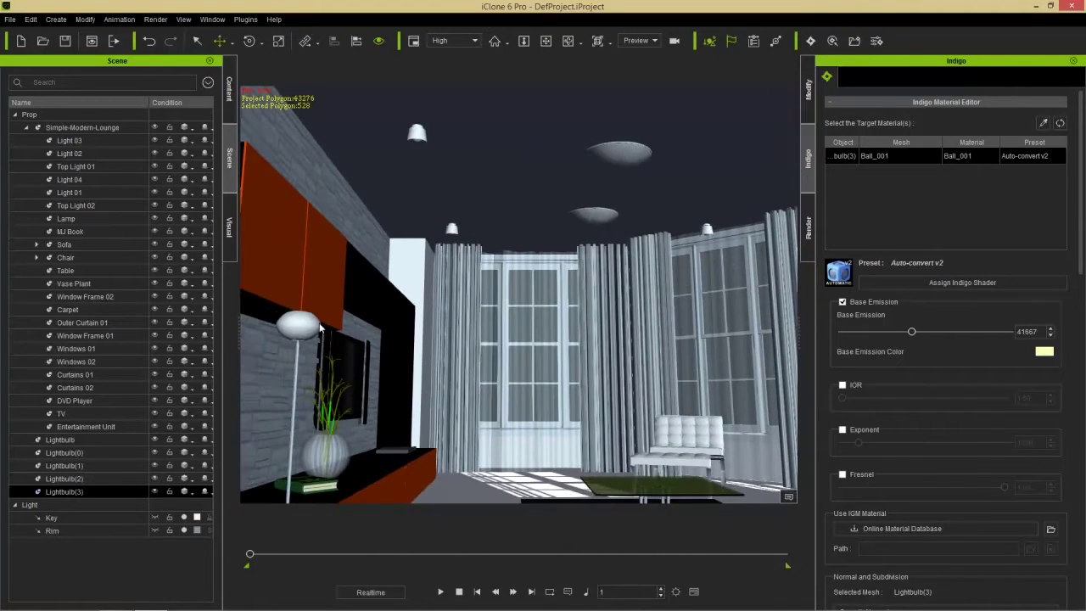
right_click_drag(592, 293, 476, 291)
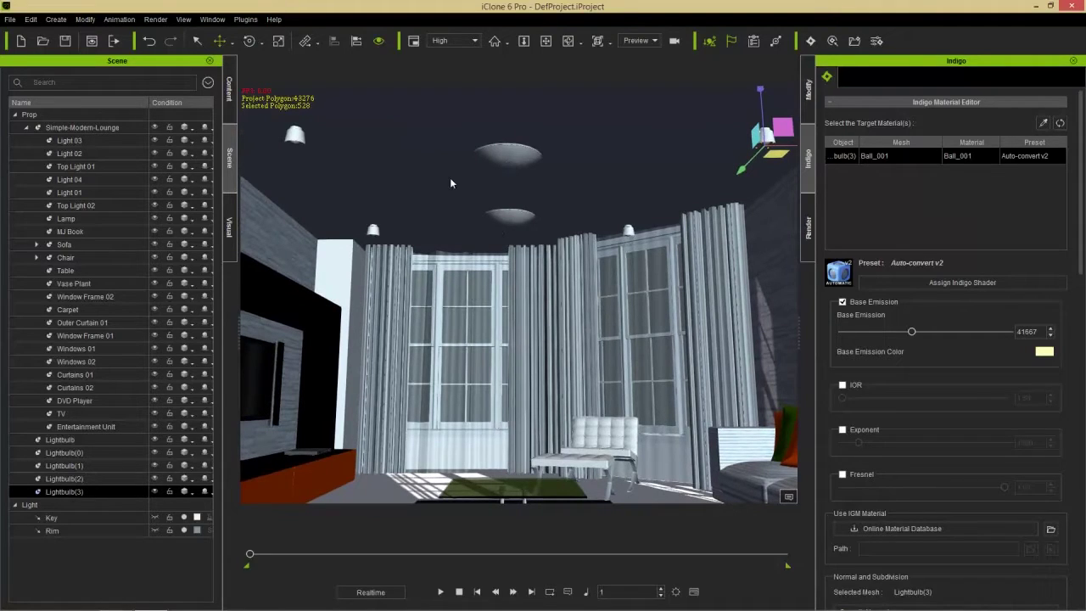
left_click(93, 166)
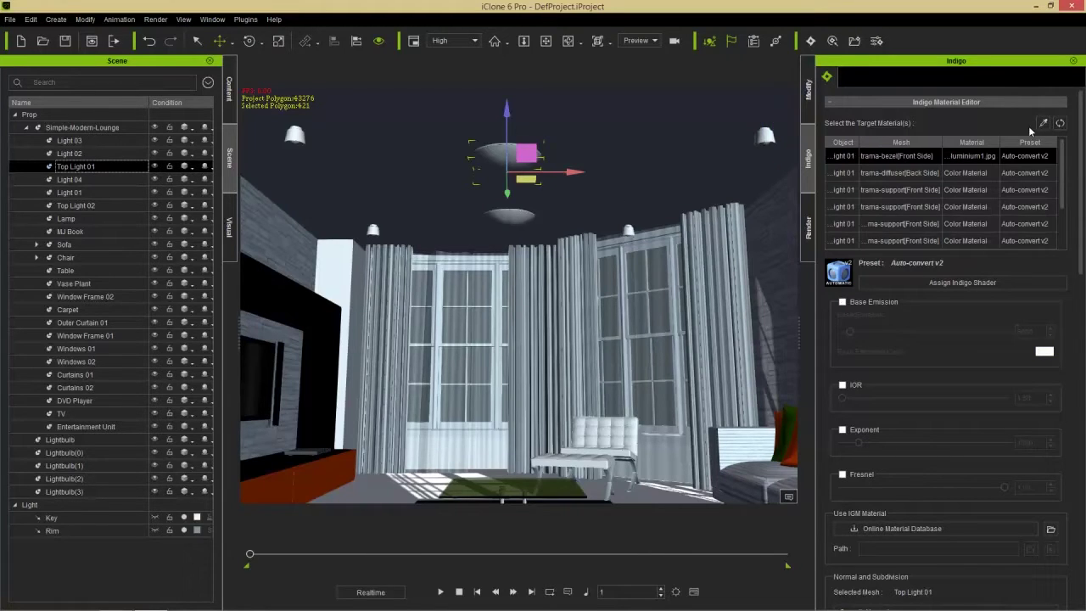
left_click(506, 150)
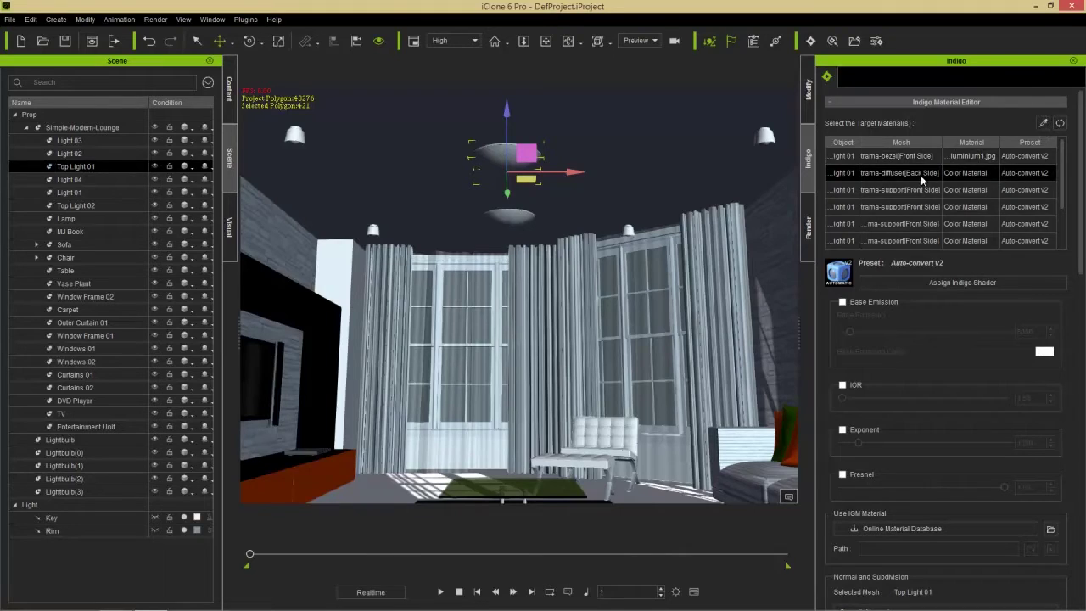
left_click(861, 304)
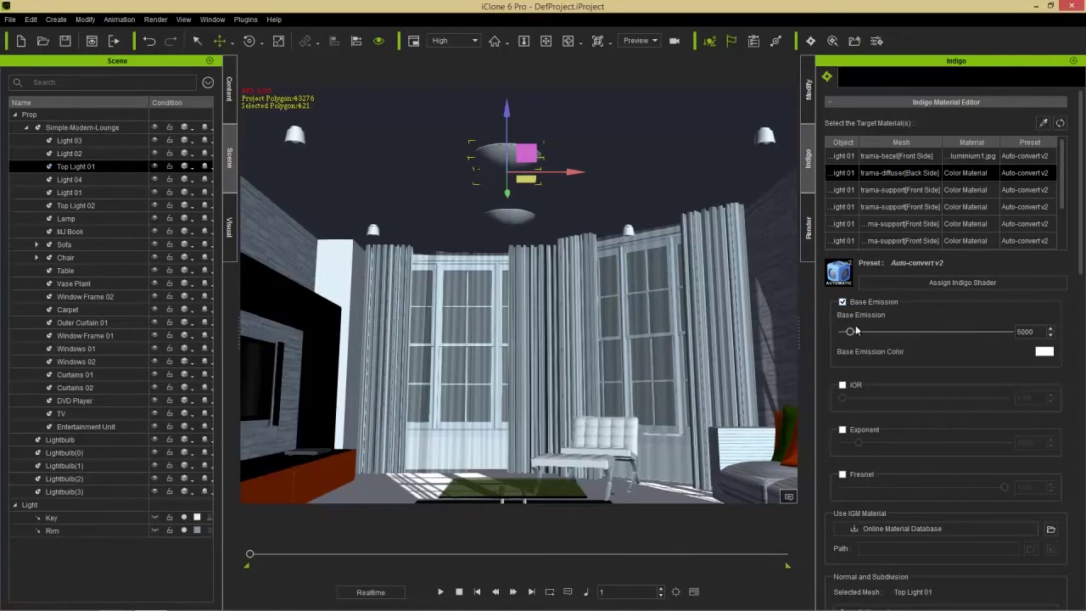
left_click_drag(851, 333, 904, 335)
Step: Enable Base Emission on the diffuser material of Top Light 02 and set it to about 40477
left_click(89, 206)
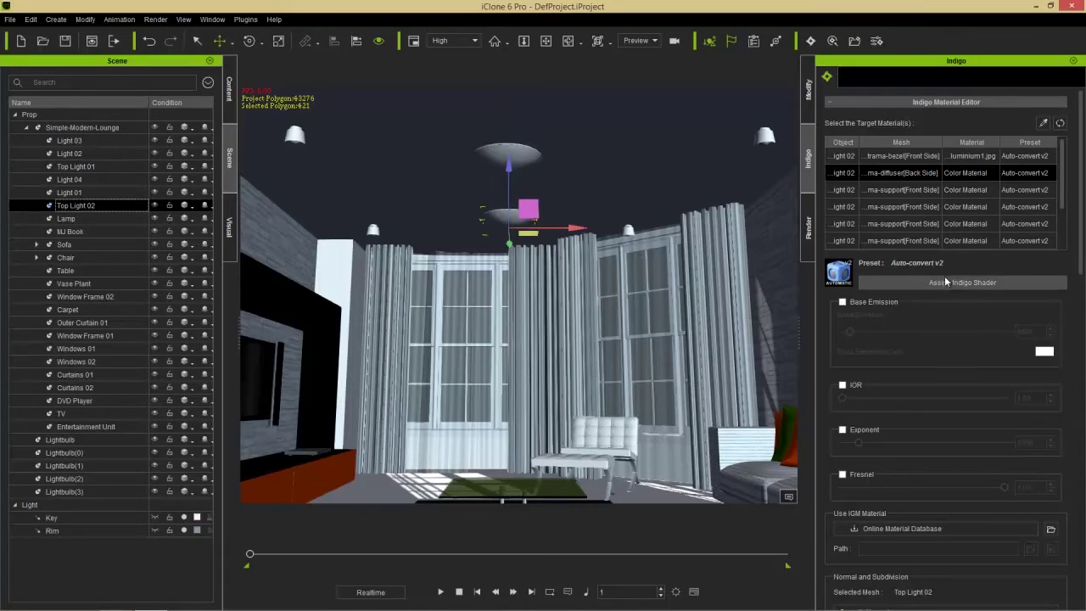
left_click(873, 302)
left_click_drag(851, 332, 910, 334)
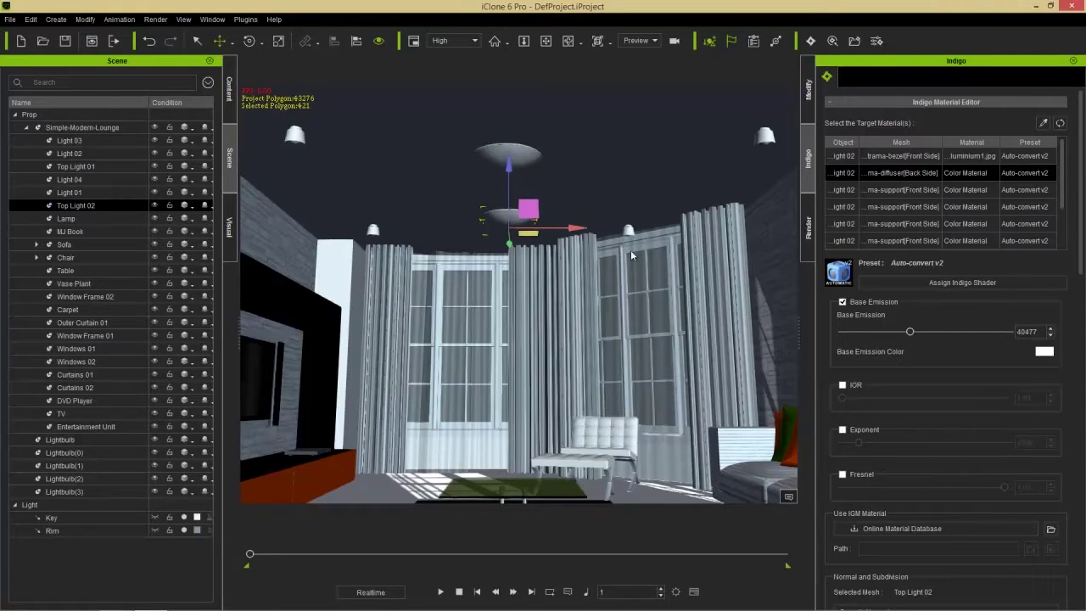
Step: Render the room with both emissive top lights in Indigo RT, and stop the render after checking it
right_click_drag(563, 265, 567, 262)
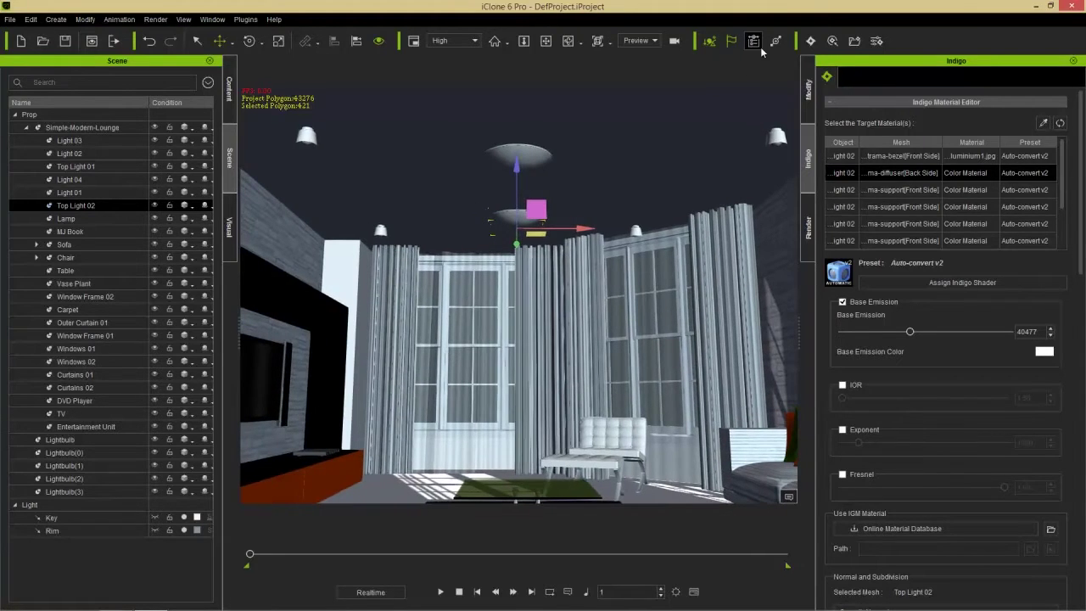
left_click(810, 41)
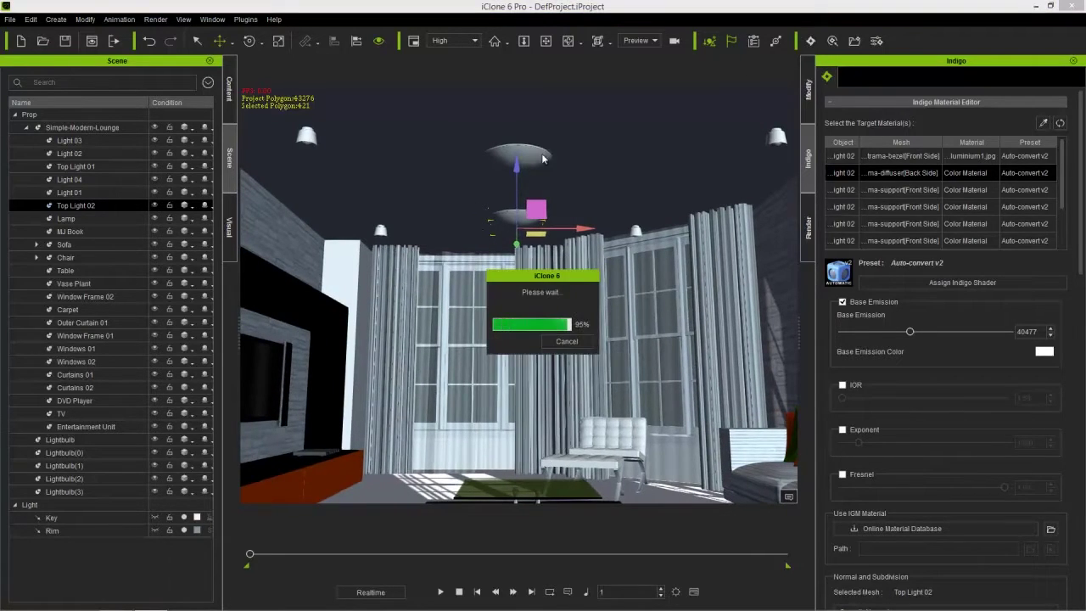
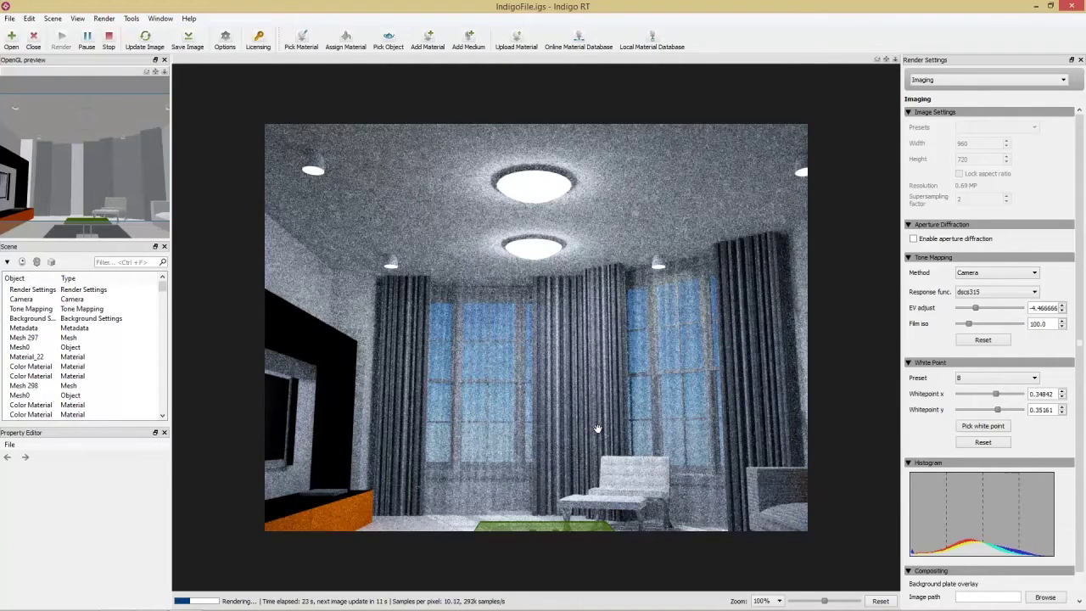
left_click(108, 43)
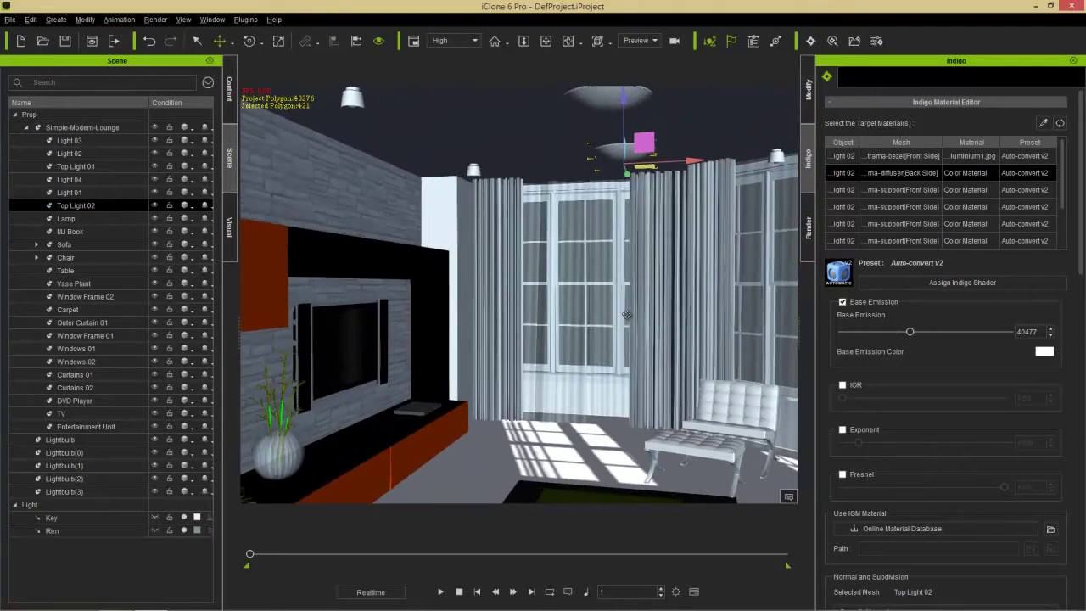
Step: Lower the diffuser's Base Emission to about 35375 on Top Light 02 and about 34354 on Top Light 01
left_click_drag(915, 334, 906, 332)
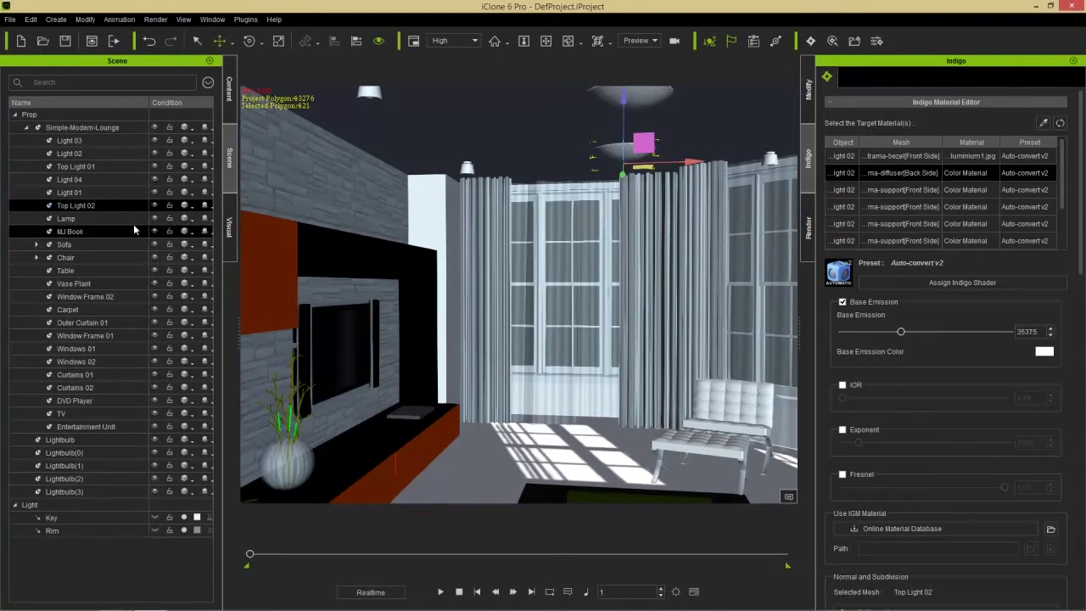
left_click(76, 166)
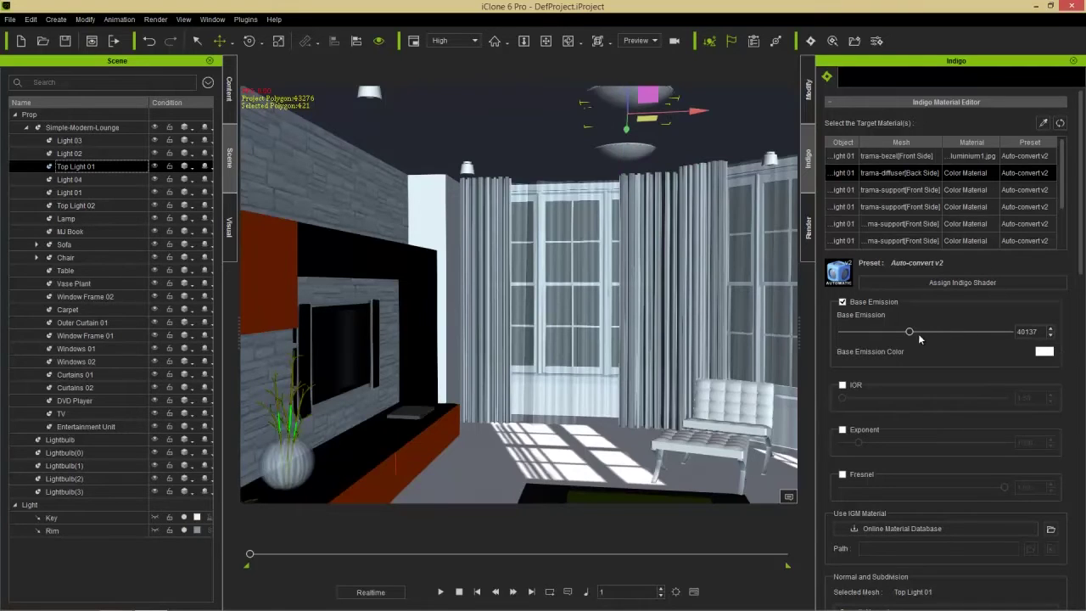
left_click_drag(911, 331, 901, 332)
Step: Select the TV prop, frame it close up, and pick its Screen mesh as the Indigo target material
right_click_drag(576, 331, 477, 361)
scroll(628, 439, "up", 5)
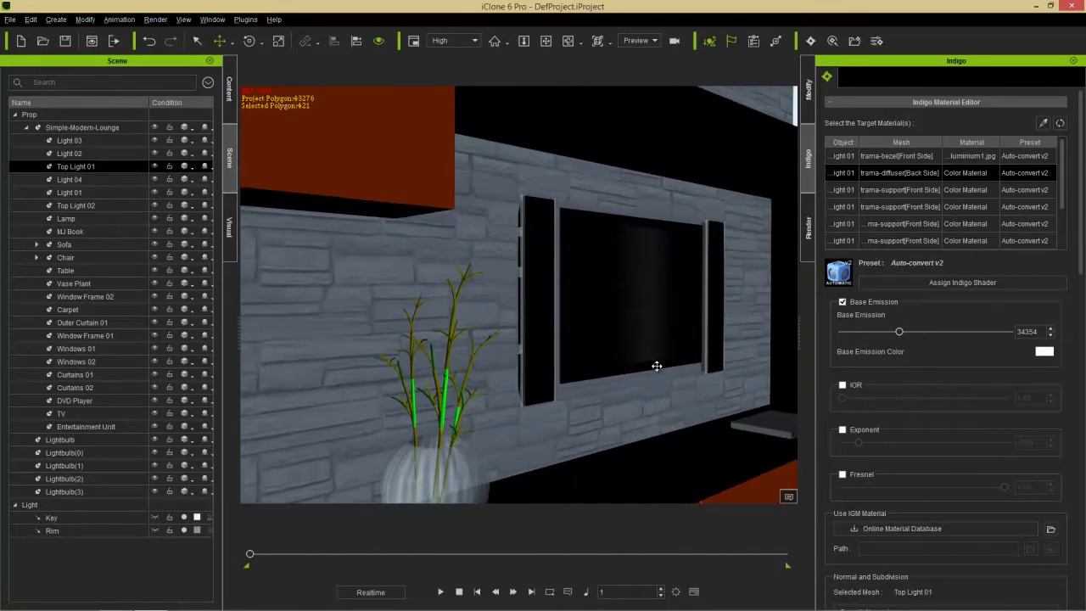
right_click_drag(654, 365, 490, 358)
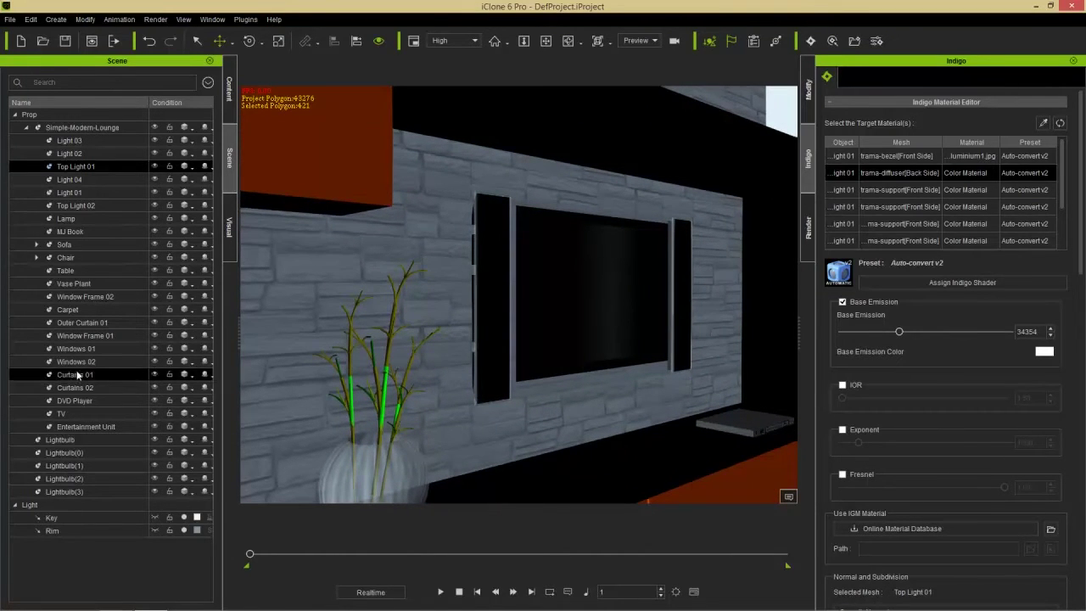
left_click(75, 414)
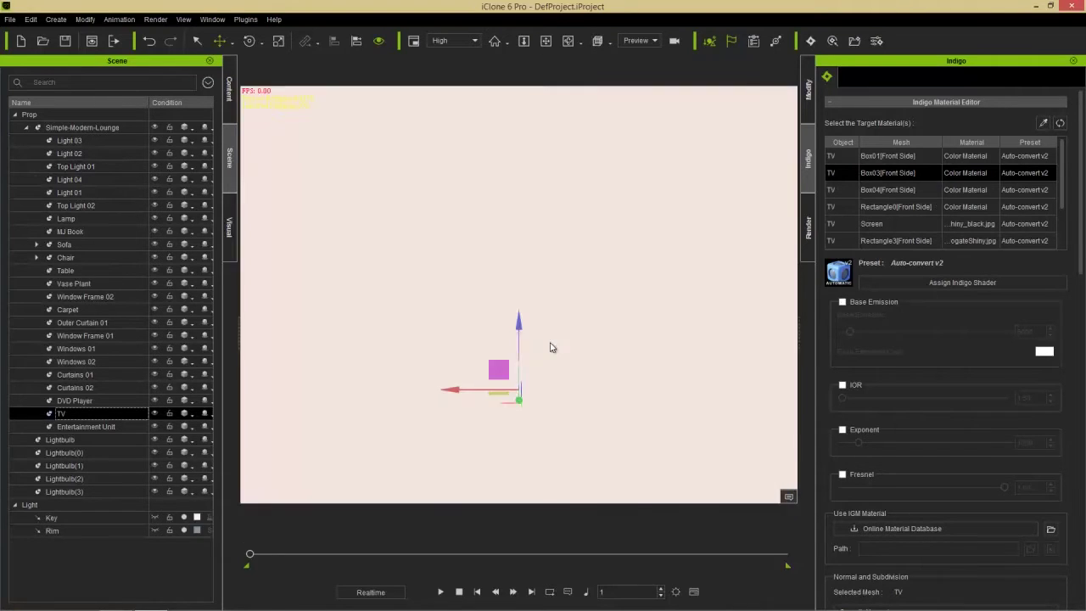
key("s")
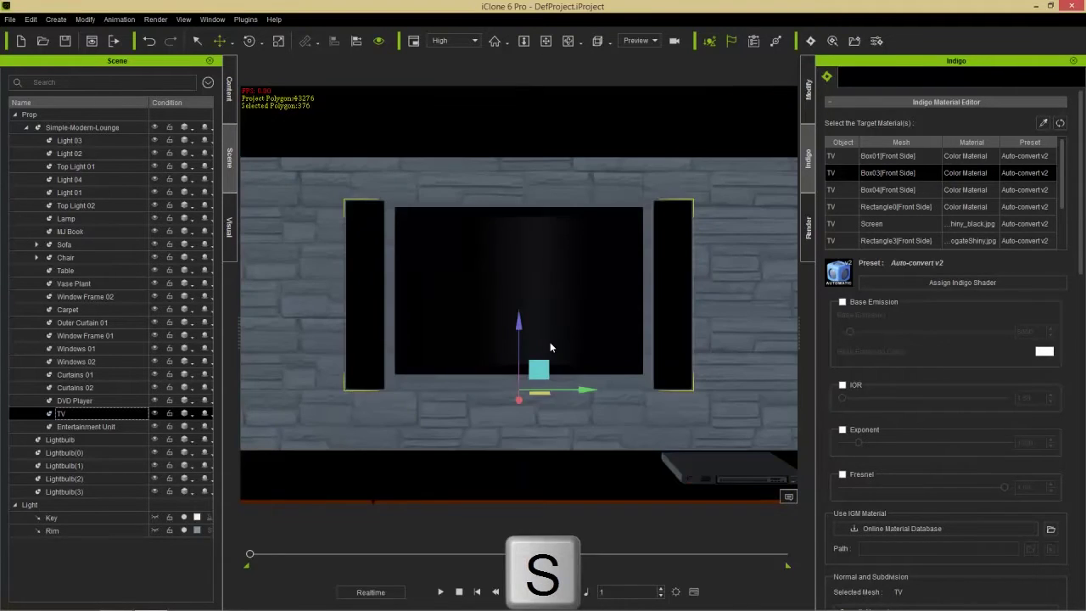
right_click_drag(421, 343, 476, 352)
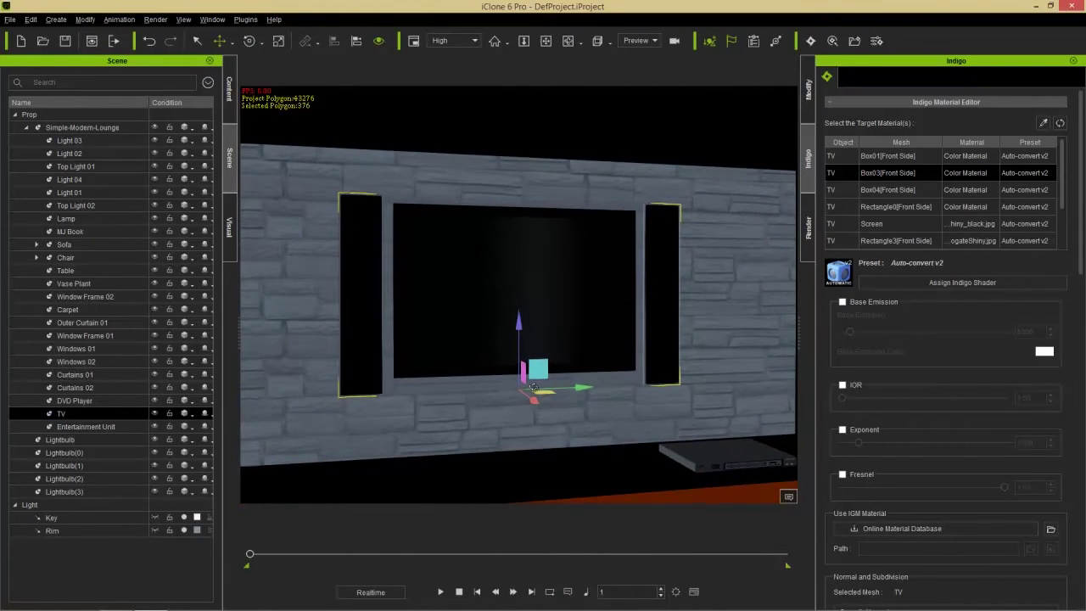
scroll(532, 386, "up", 2)
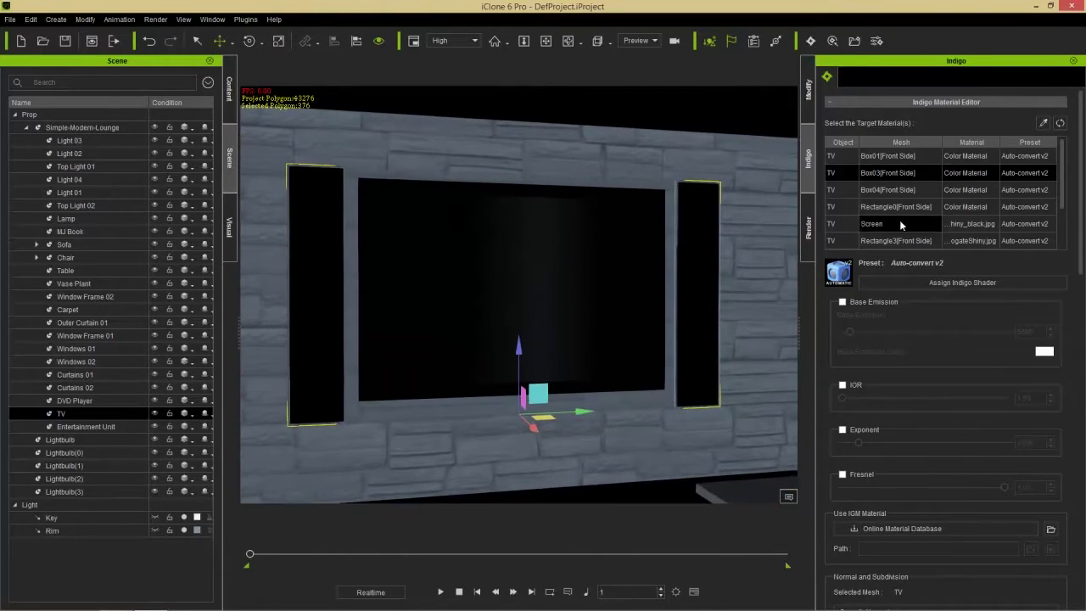
left_click(879, 226)
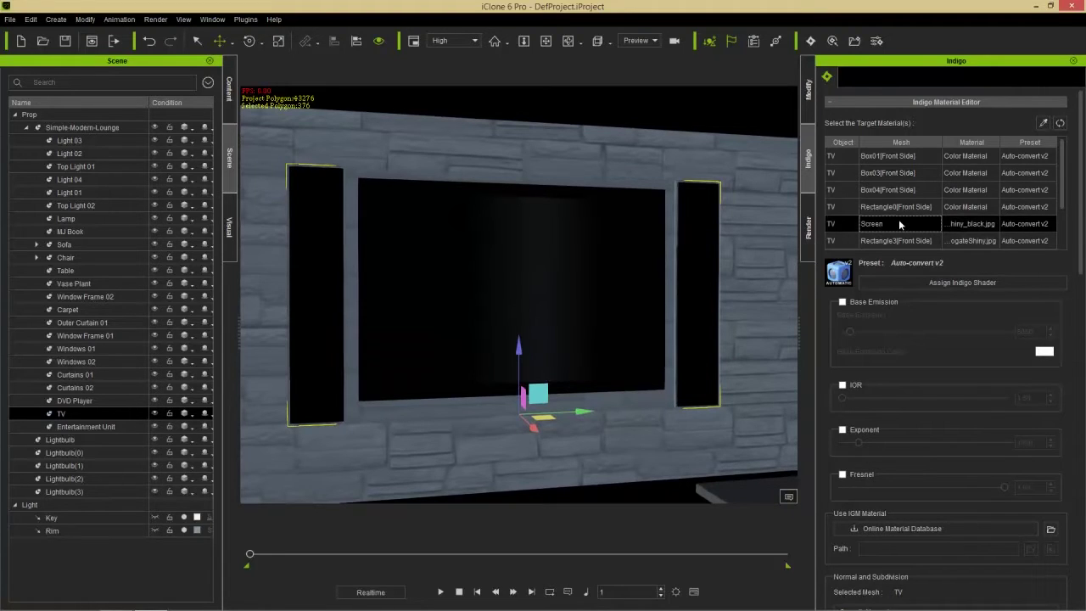
left_click(1043, 123)
left_click(527, 271)
Step: Load the maxresdefault image as the Diffuse texture of the TV's Screen material
left_click(808, 102)
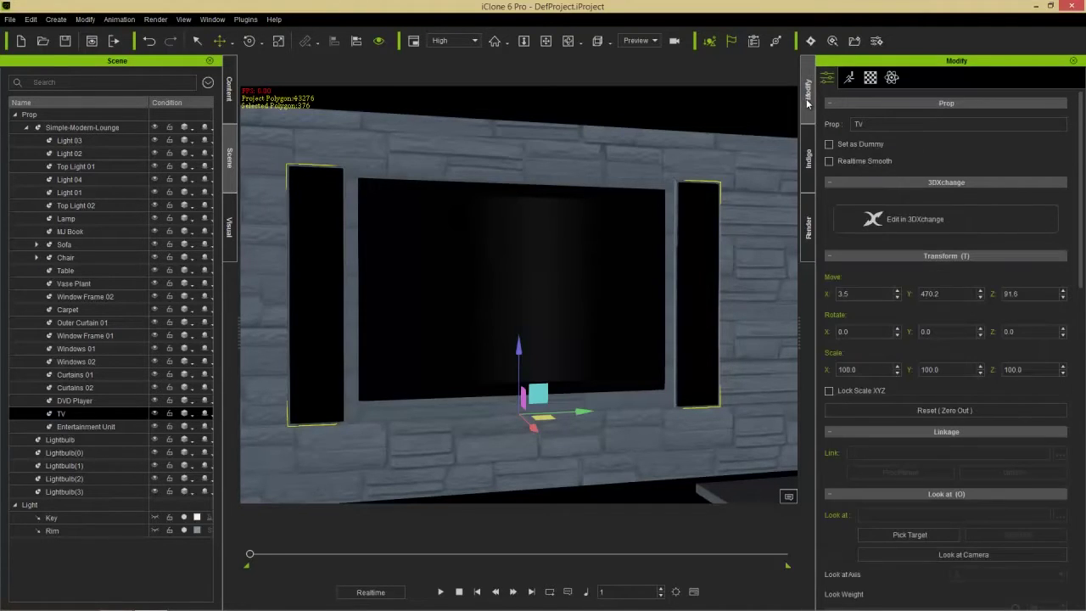
left_click(871, 77)
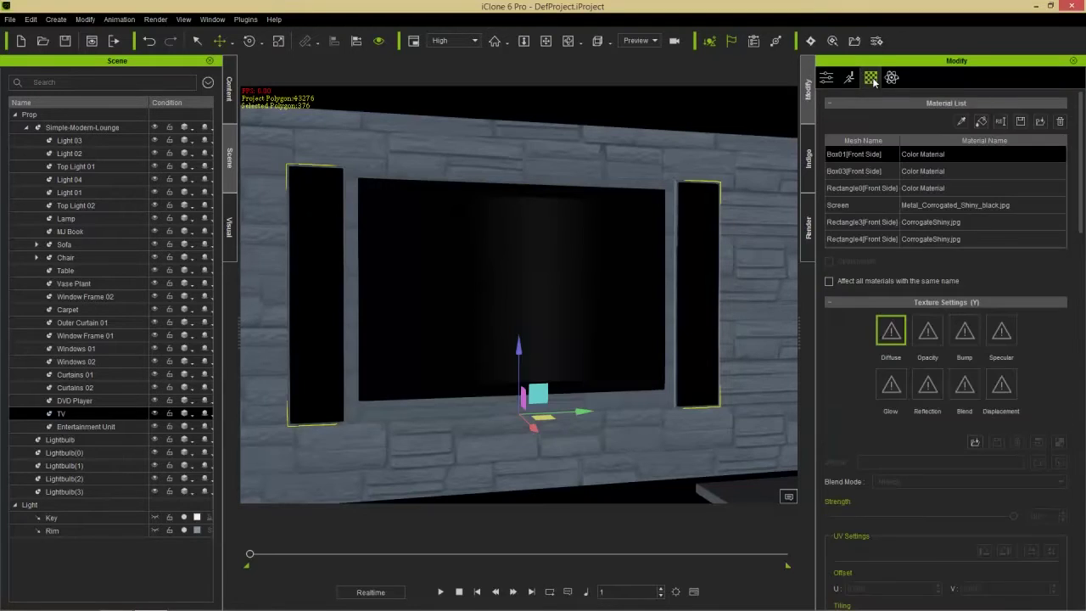
left_click(982, 122)
left_click(612, 278)
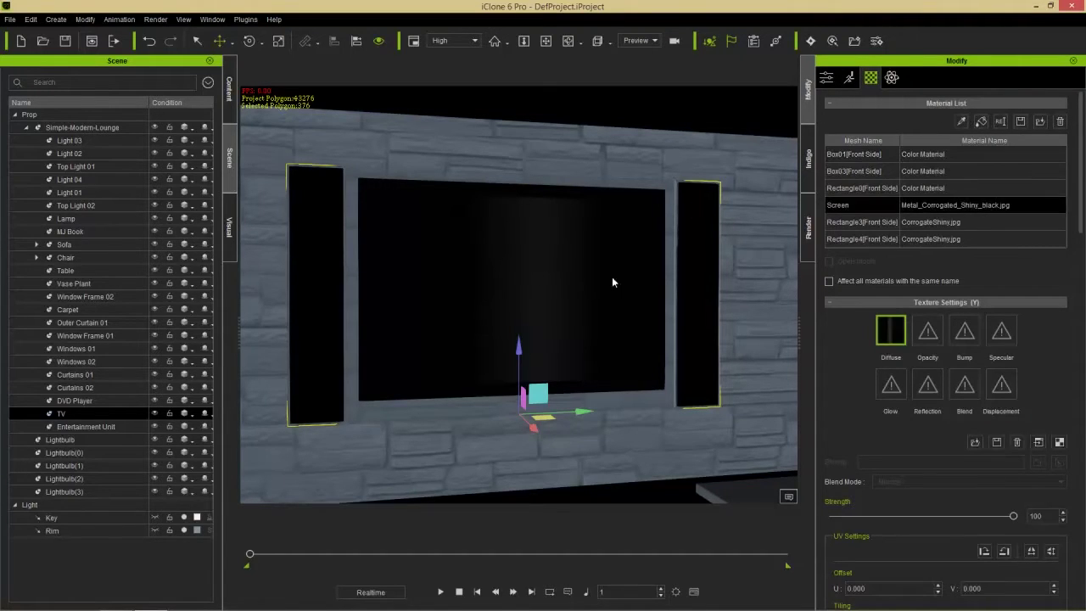
double_click(894, 337)
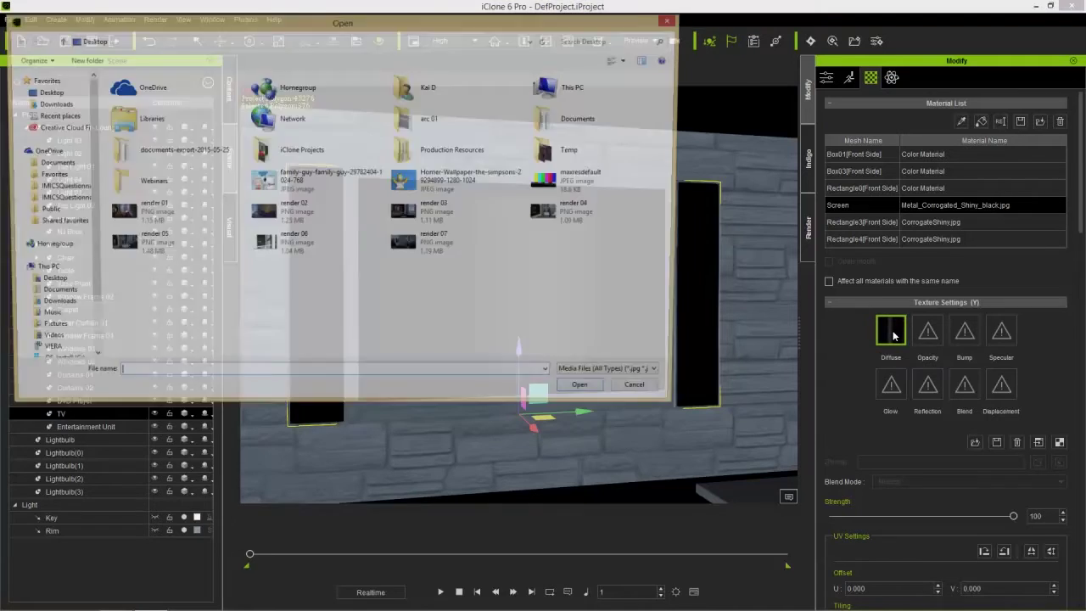
double_click(574, 181)
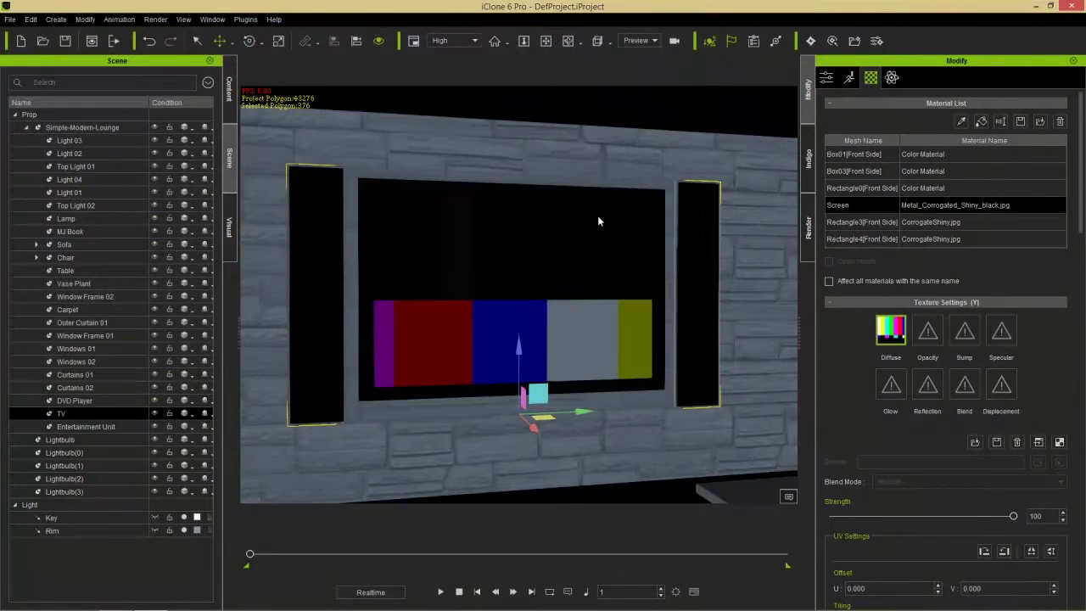
Step: Load the maxresdefault image as the Glow texture of the TV's Screen material and set its strength to 56
right_click_drag(635, 384, 819, 412)
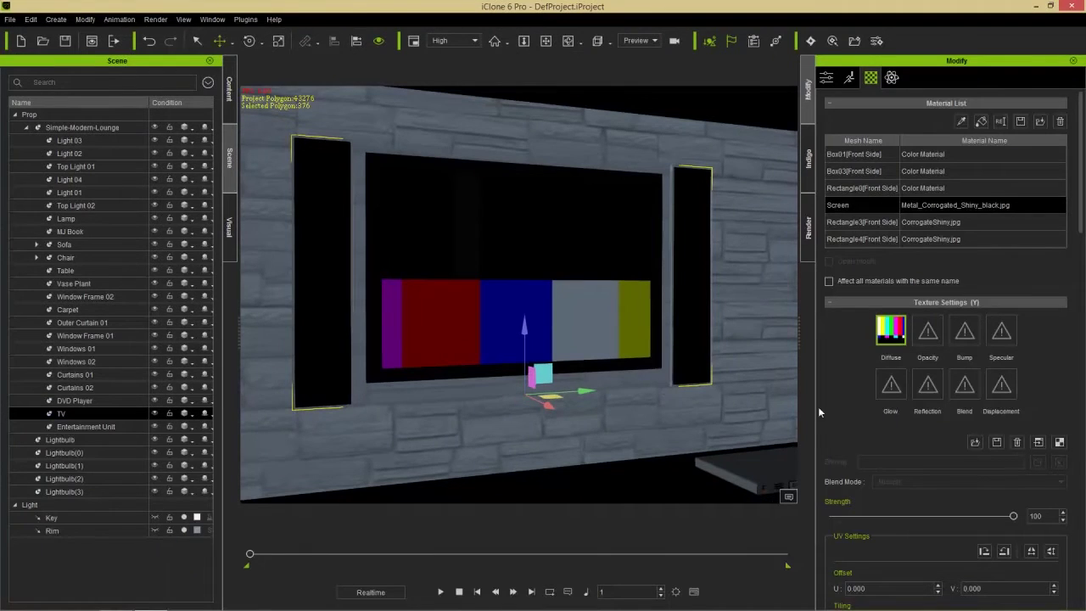
double_click(890, 384)
left_click(574, 187)
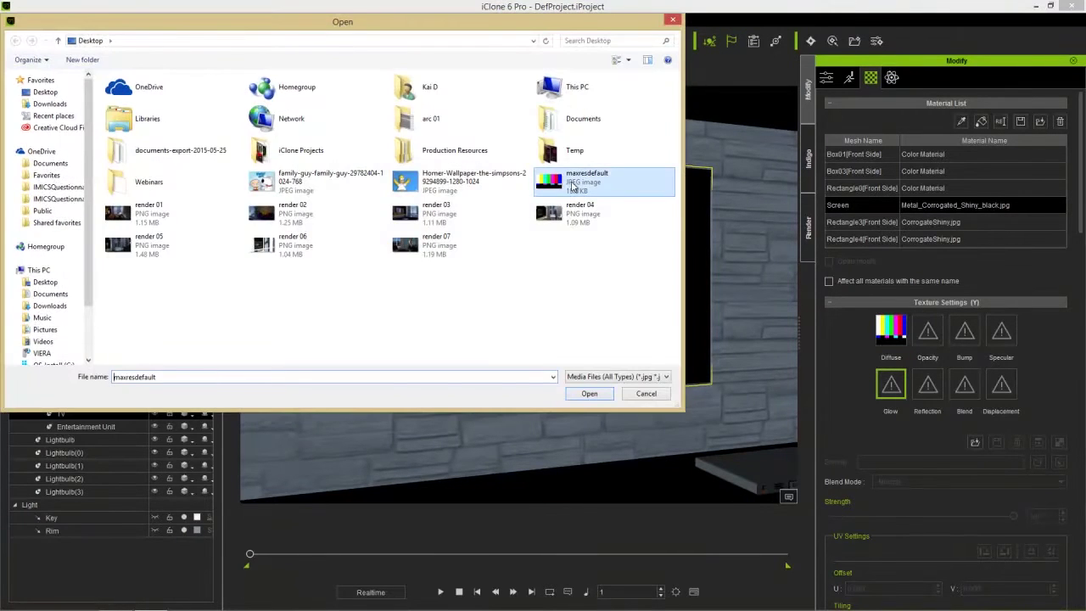
double_click(574, 187)
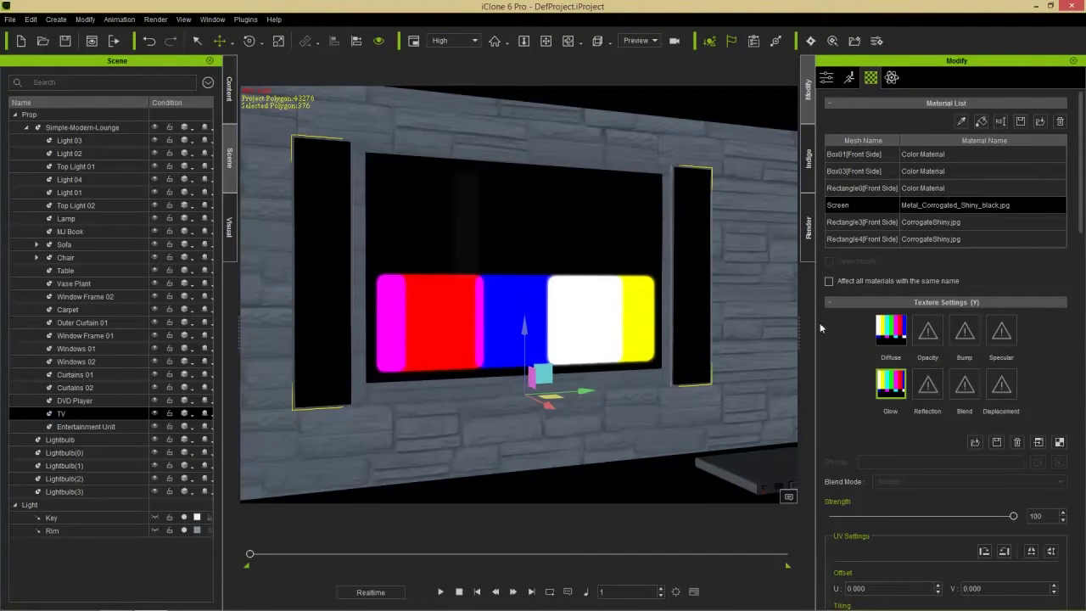
left_click_drag(1014, 517, 936, 527)
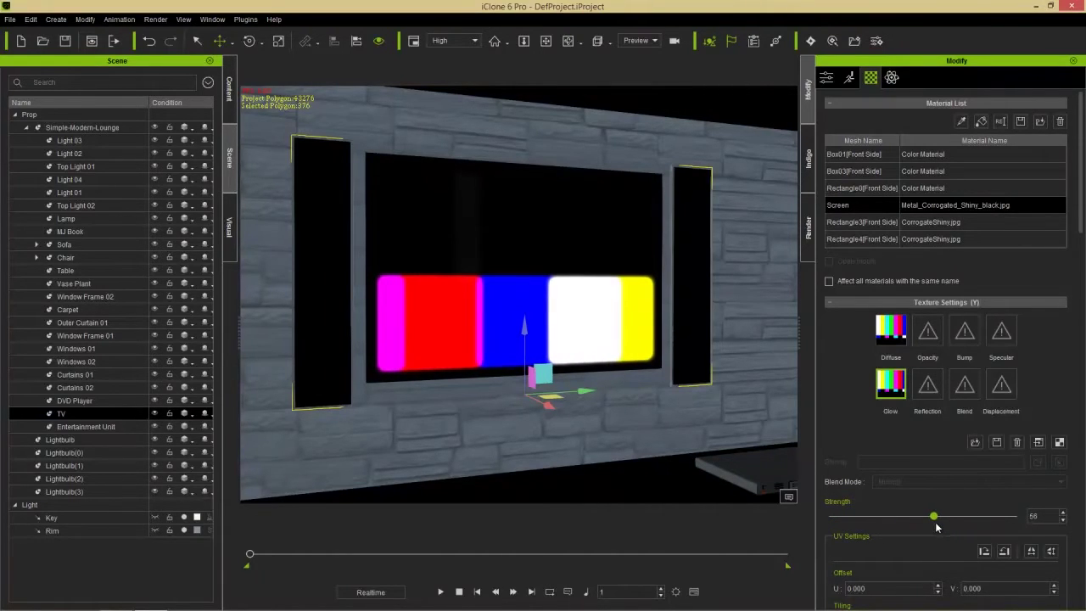
Step: Enable Affect All Channels for the TV screen's Diffuse texture and set its U tiling to 1.5
scroll(853, 407, "down", 5)
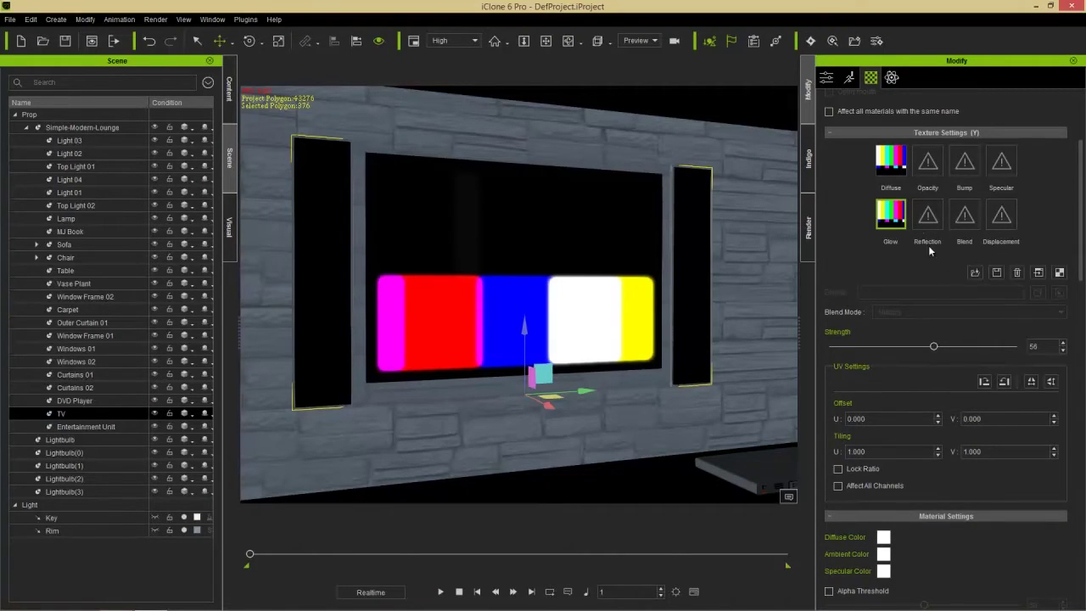
left_click(899, 166)
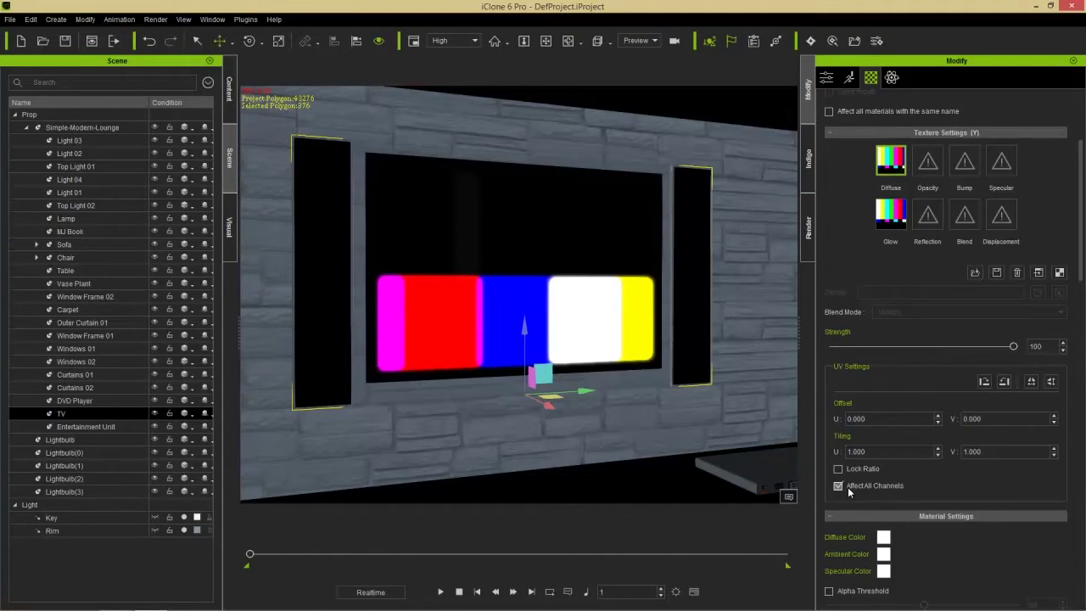
left_click(901, 451)
double_click(896, 451)
type("1")
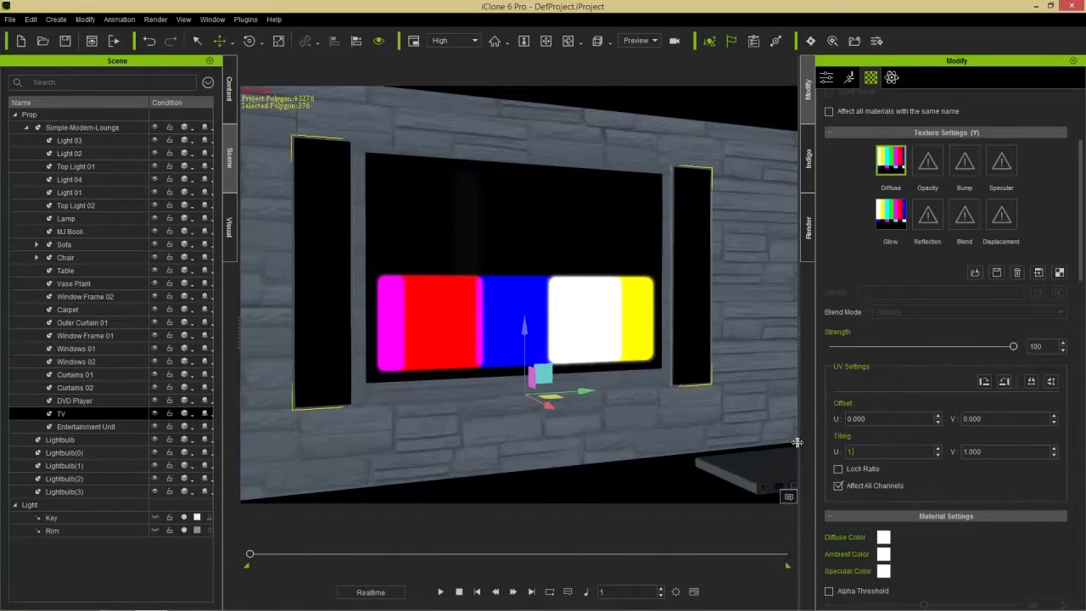
type(".500")
key("Return")
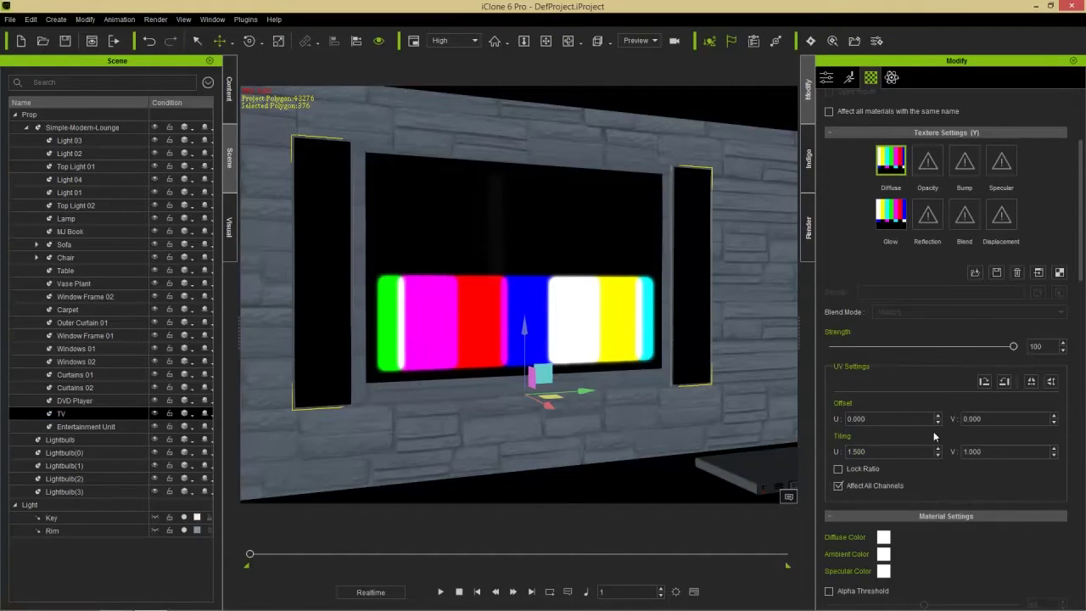
Step: Set the TV screen texture's tiling to 2 in U and 1.5 in V
double_click(857, 452)
type("2")
key("Return")
double_click(972, 452)
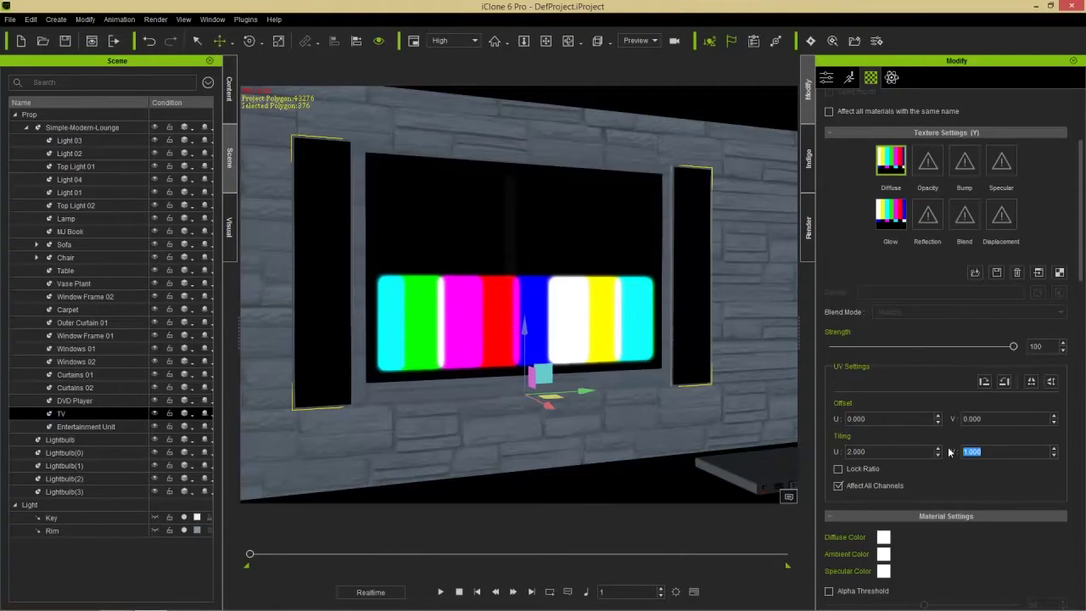
type("1.5")
key("Return")
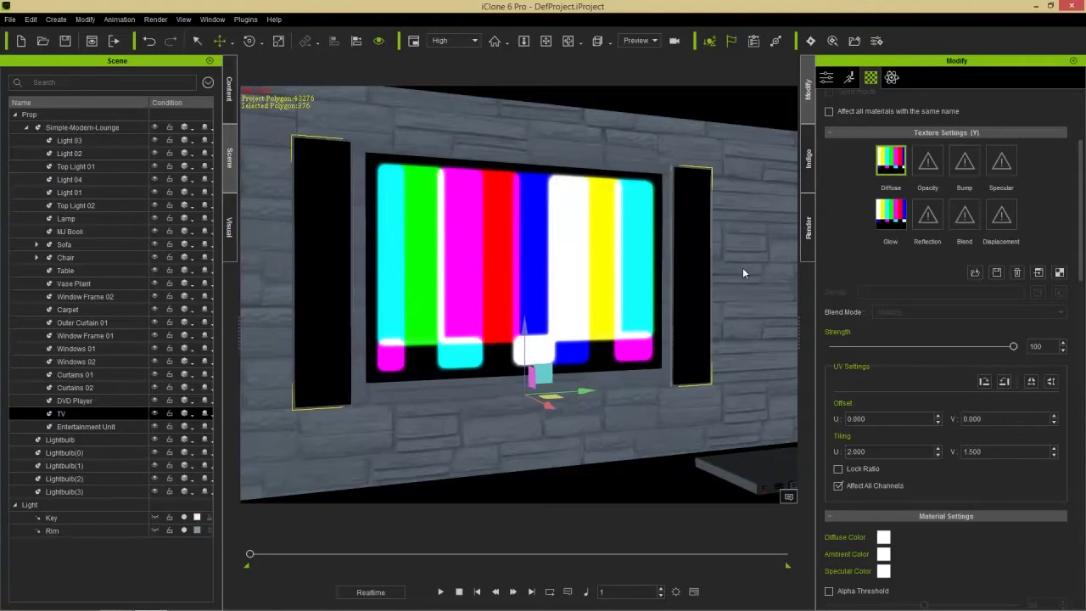
Step: Check the TV screen's Glow strength of 56 and render the TV close-up with Indigo RT
left_click(891, 214)
left_click(933, 347)
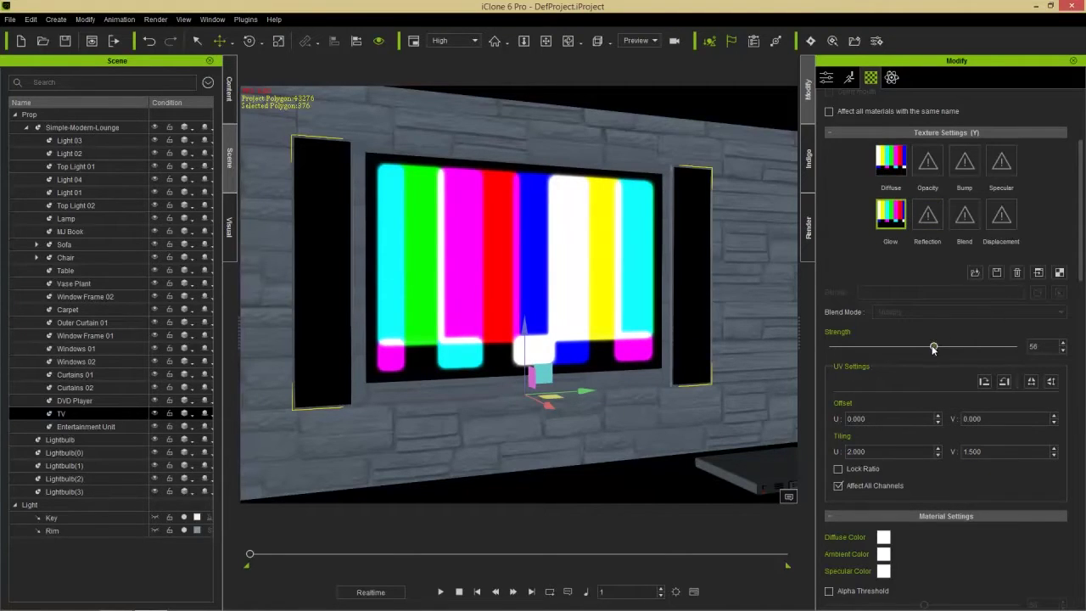
left_click_drag(939, 349, 933, 347)
scroll(483, 325, "up", 1)
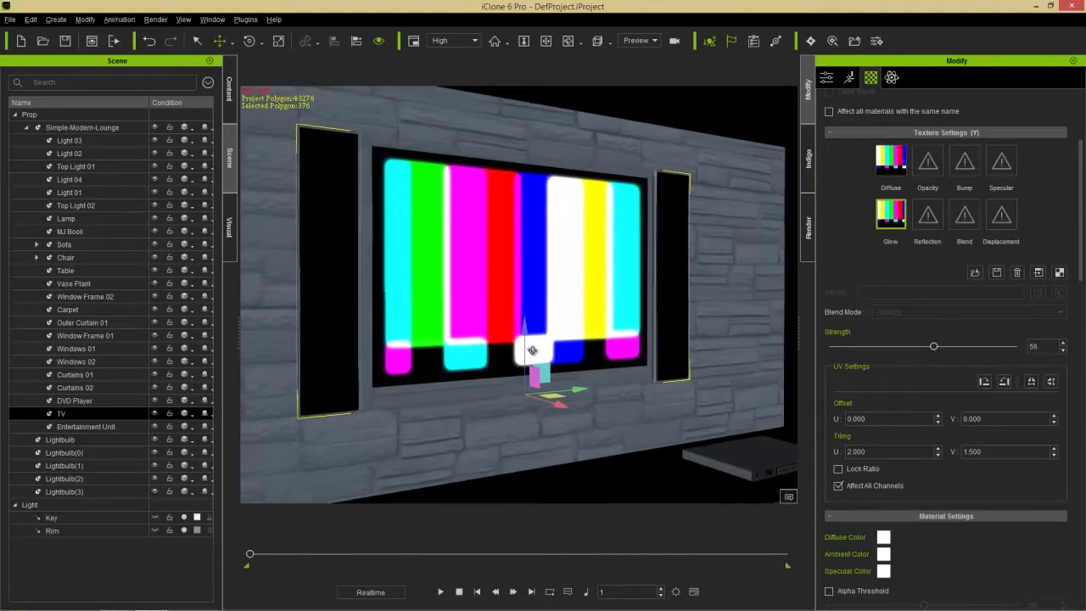
scroll(601, 389, "up", 2)
scroll(591, 335, "up", 2)
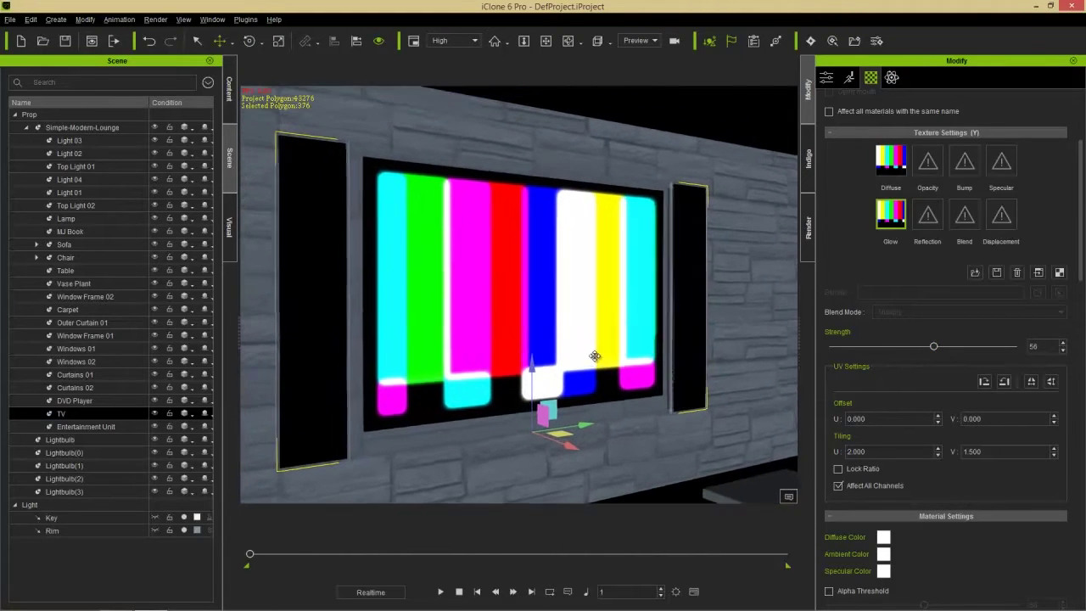
left_click(810, 43)
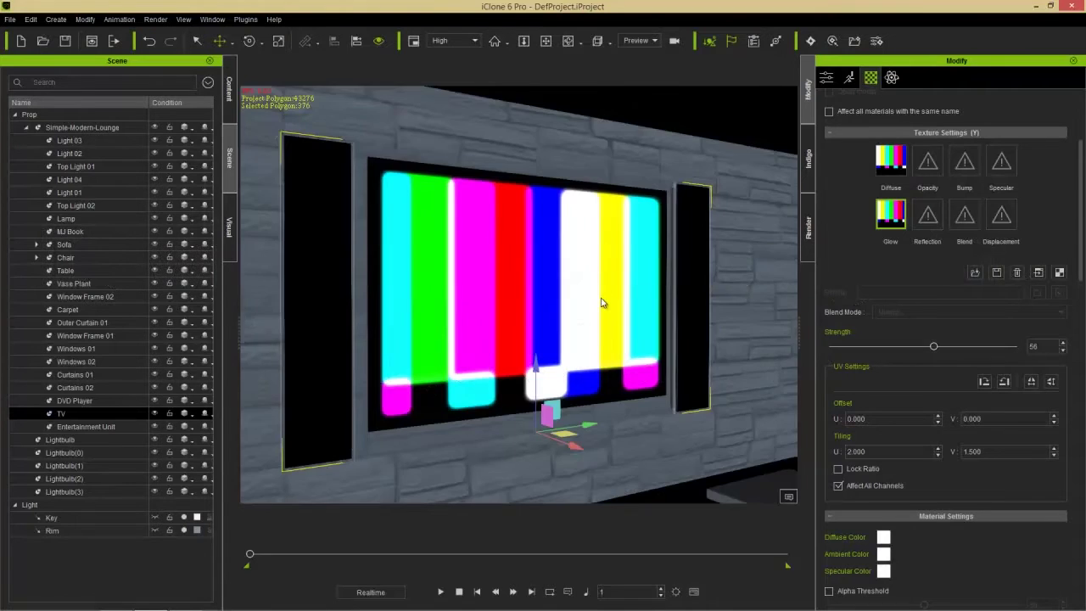
Step: Duplicate the lamp's Lightbulb and bring the copy down to the floor in front of the entertainment unit
left_click_drag(601, 302, 508, 316)
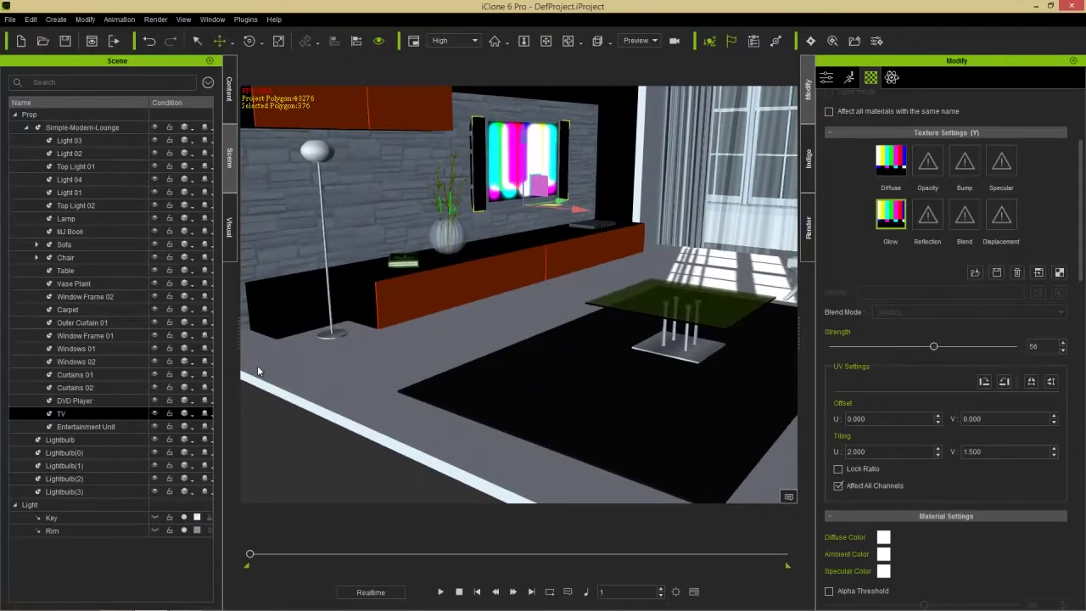
left_click(78, 441)
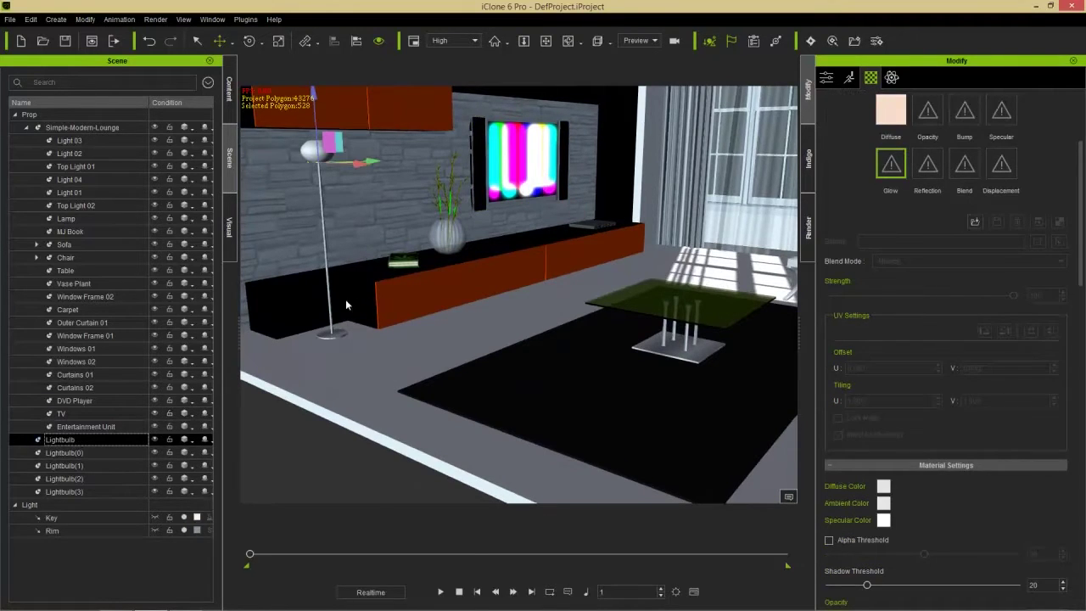
left_click_drag(357, 163, 525, 170, "ctrl")
left_click_drag(490, 100, 527, 301)
scroll(547, 385, "up", 5)
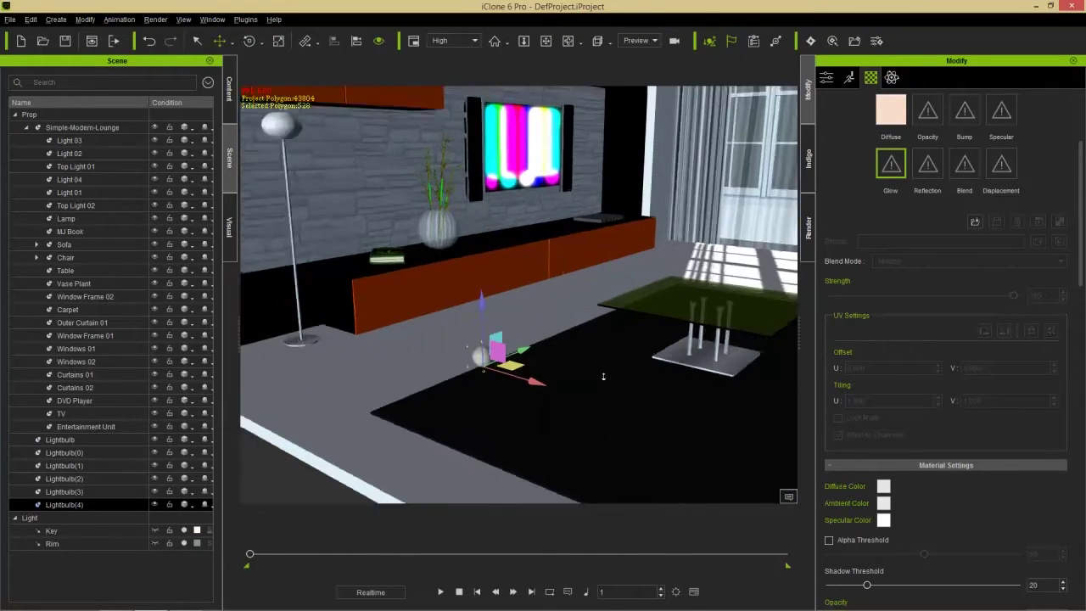
Step: Move the duplicated bulb onto the edge of the carpet and lower it slightly
middle_click_drag(602, 310, 577, 391)
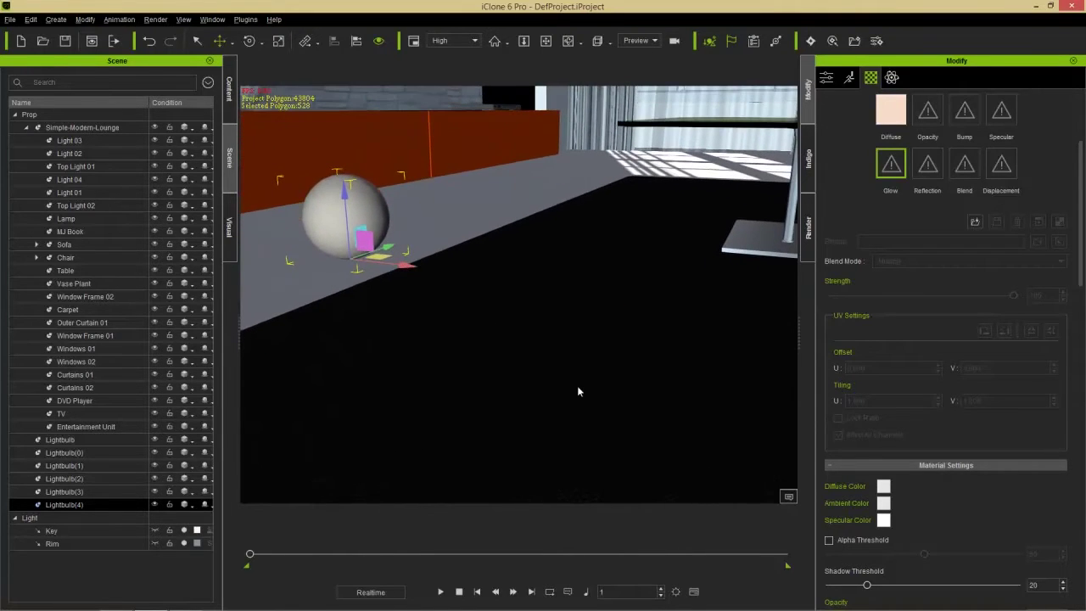
left_click_drag(396, 264, 560, 258)
middle_click_drag(641, 317, 582, 318)
scroll(580, 315, "up", 3)
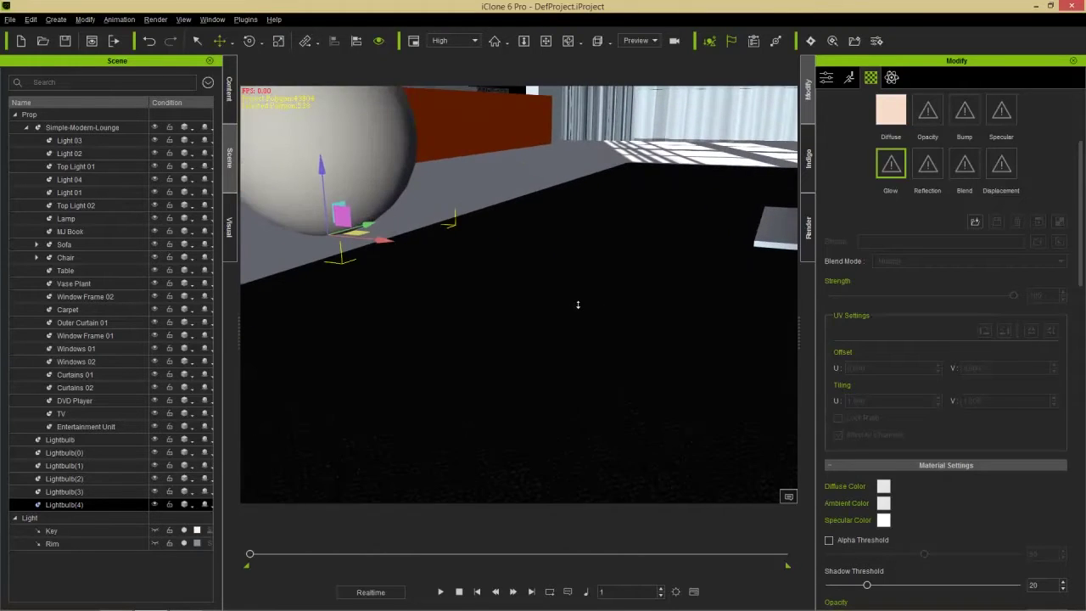
scroll(578, 312, "down", 2)
scroll(578, 312, "down", 2)
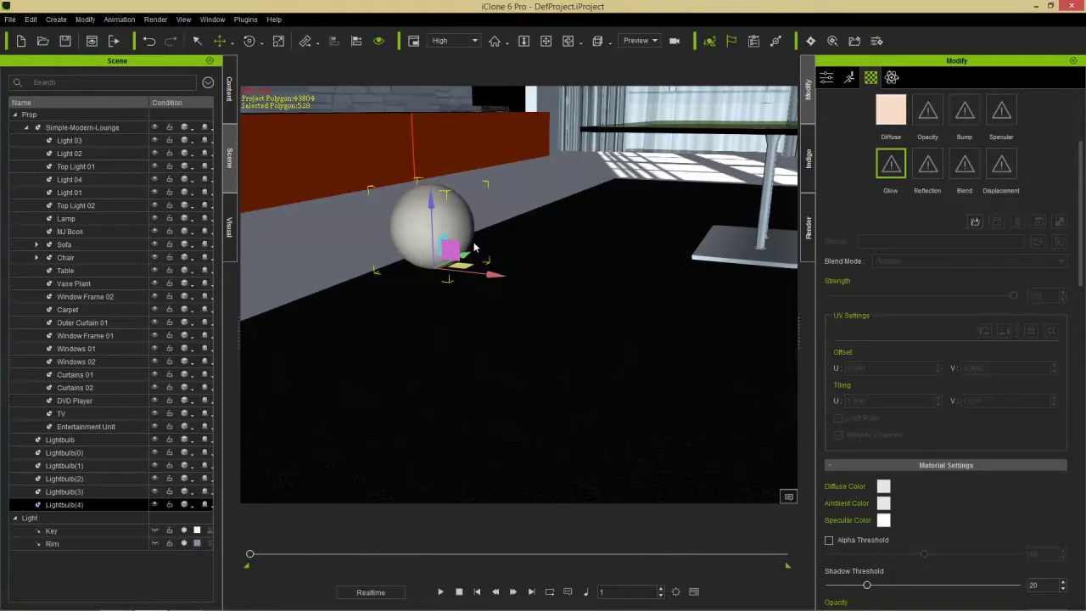
left_click_drag(474, 247, 471, 219)
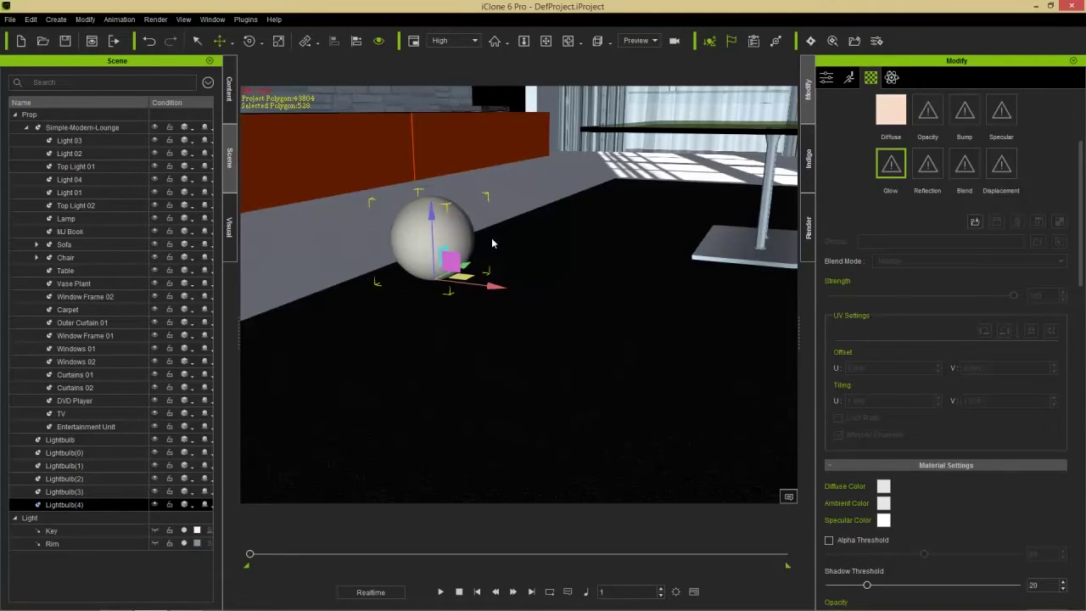
Step: Select the Carpet and open Indigo's online material database in the browser
left_click(68, 308)
left_click(810, 158)
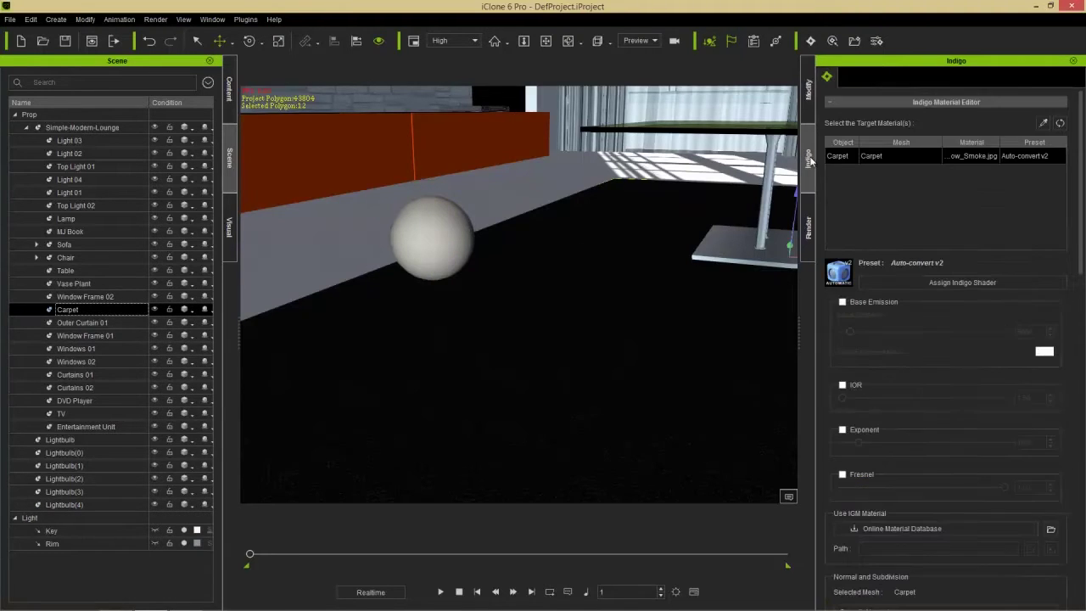
left_click_drag(1080, 187, 1079, 283)
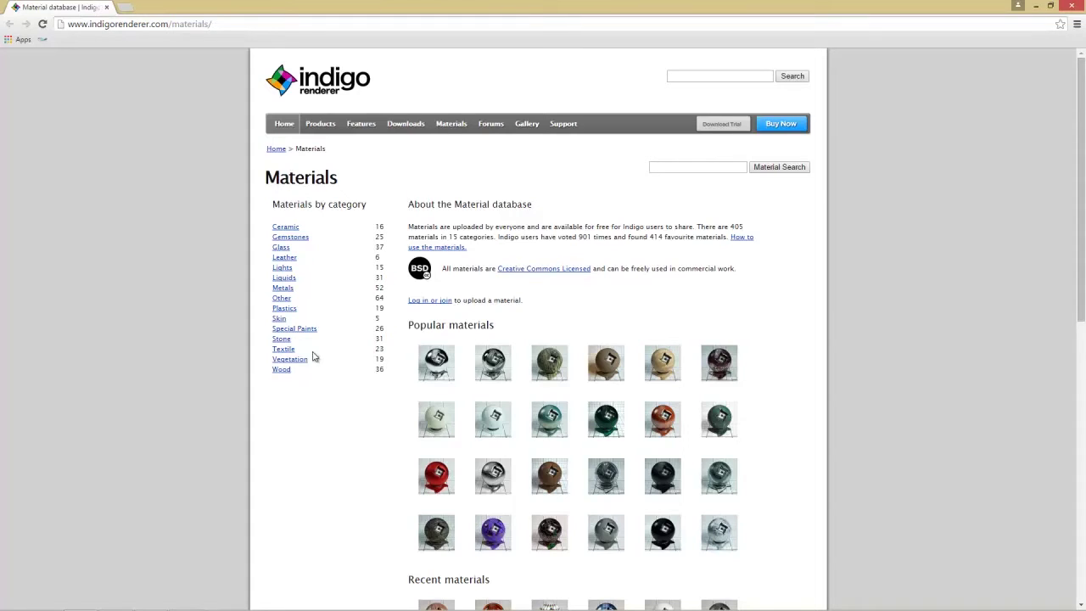
Step: Find Bumpy Carpet in the material database's Textile category and download it
left_click(283, 350)
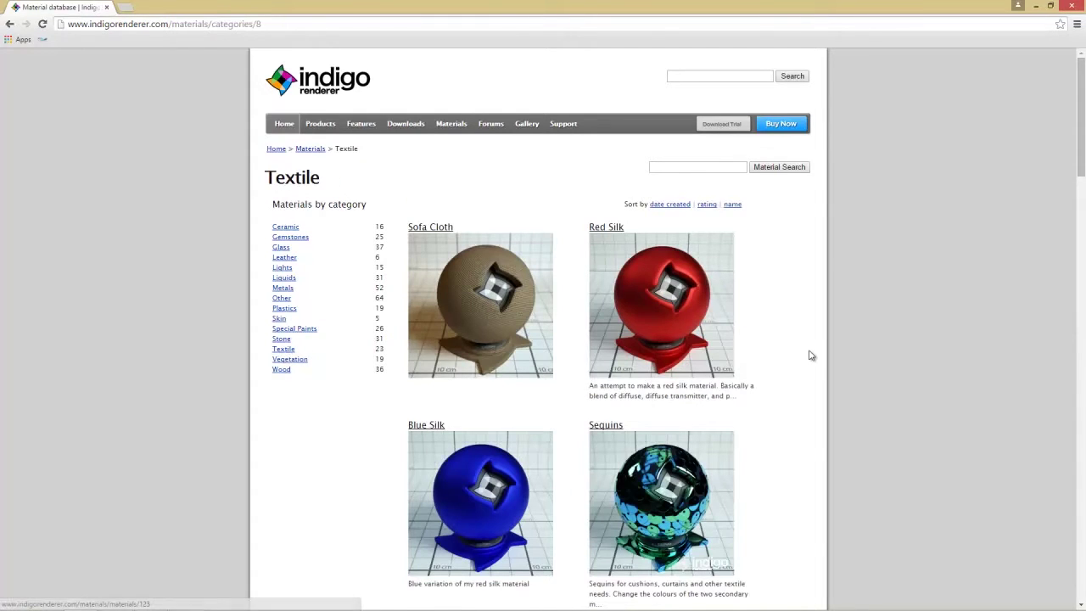
scroll(810, 356, "down", 2)
scroll(812, 363, "down", 2)
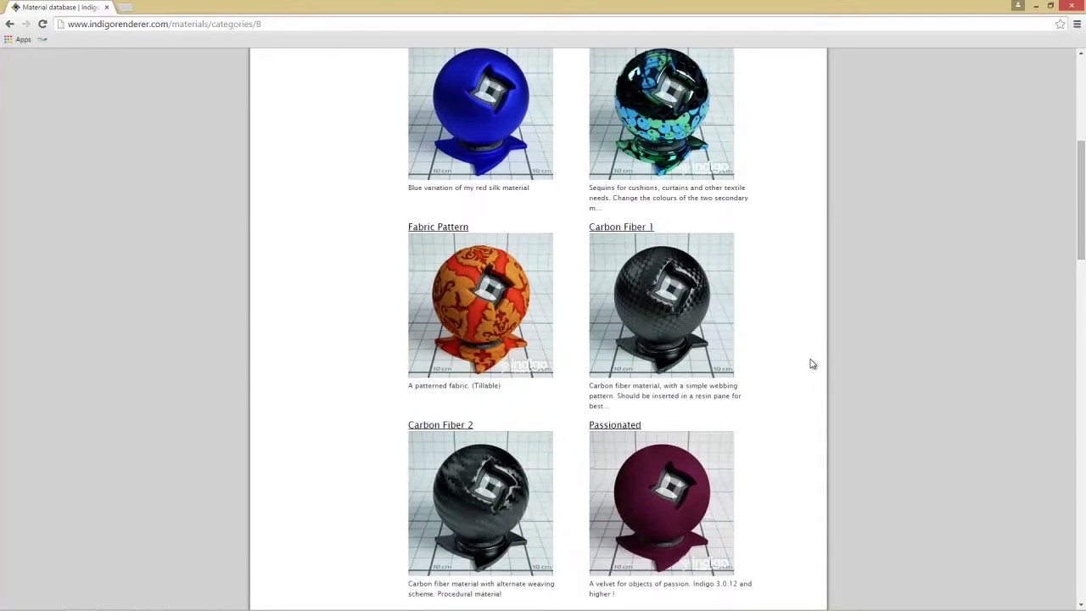
scroll(811, 365, "down", 3)
scroll(808, 365, "down", 5)
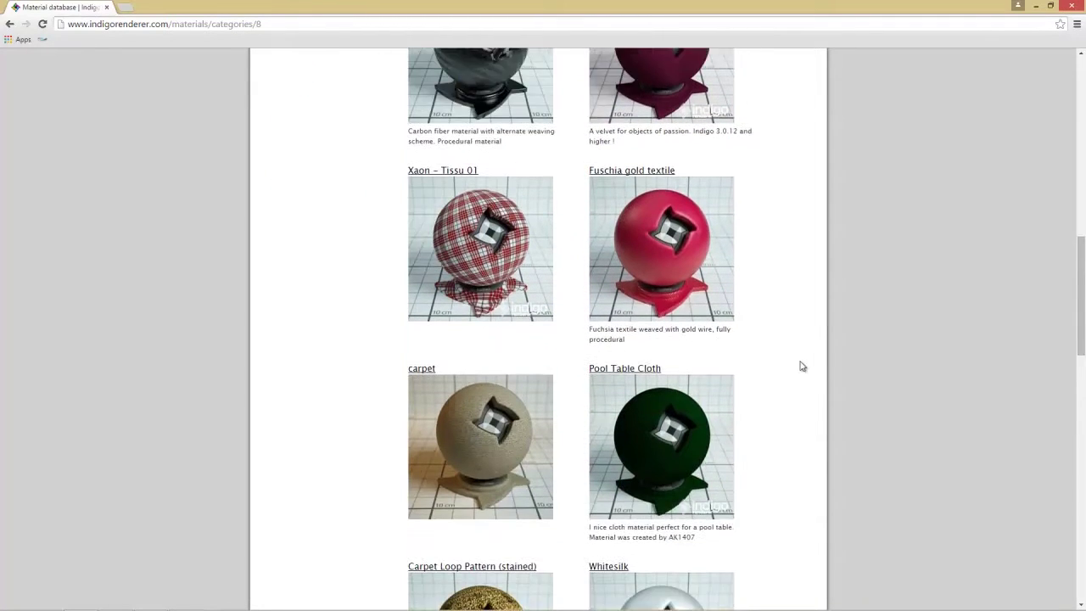
scroll(798, 369, "down", 2)
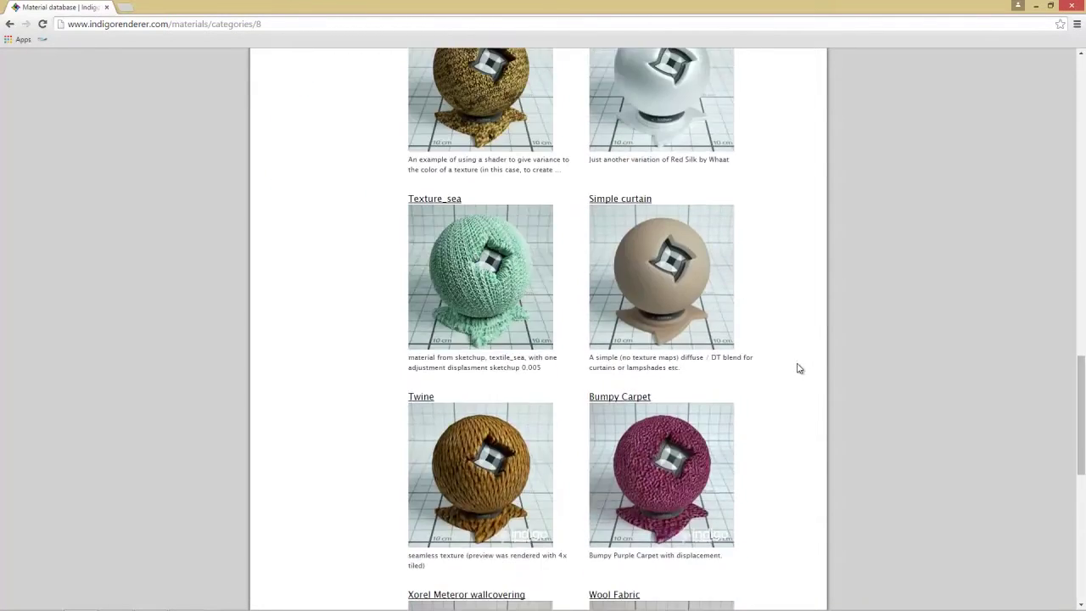
scroll(794, 367, "up", 2)
scroll(790, 294, "down", 4)
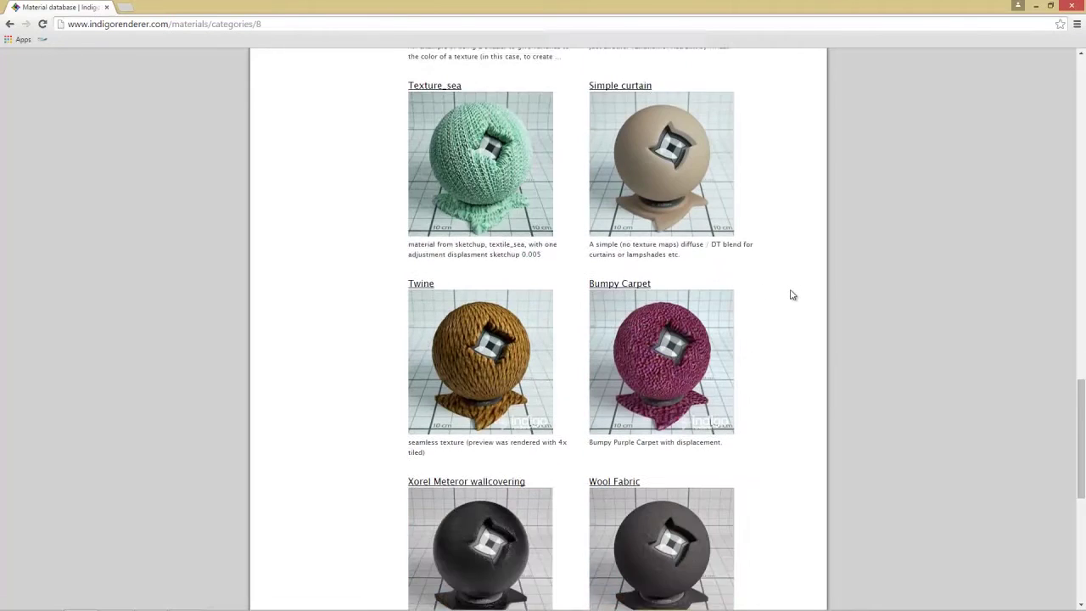
left_click(653, 296)
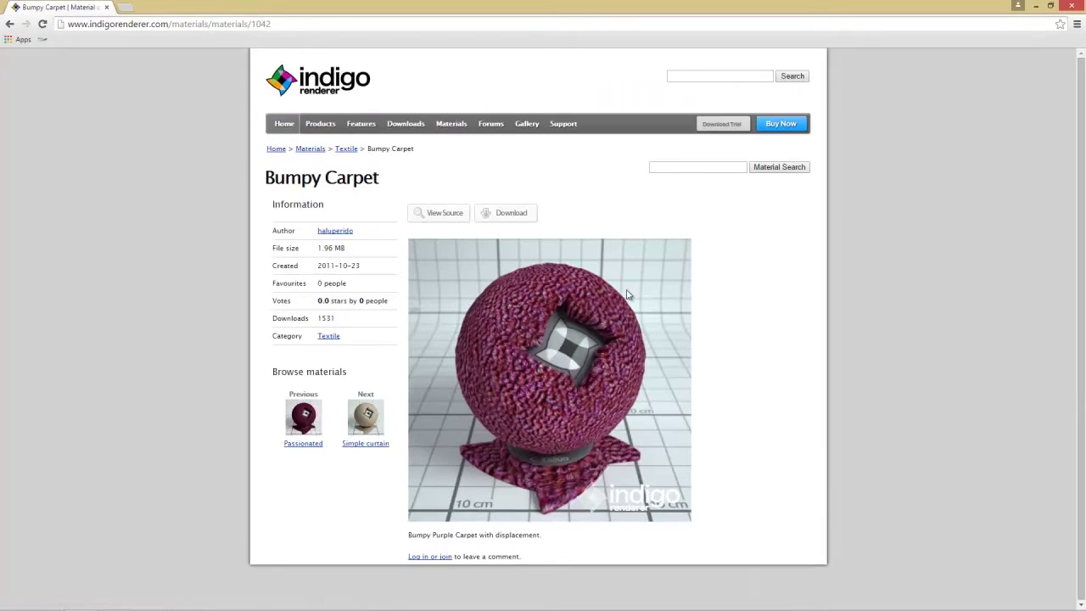
left_click(511, 213)
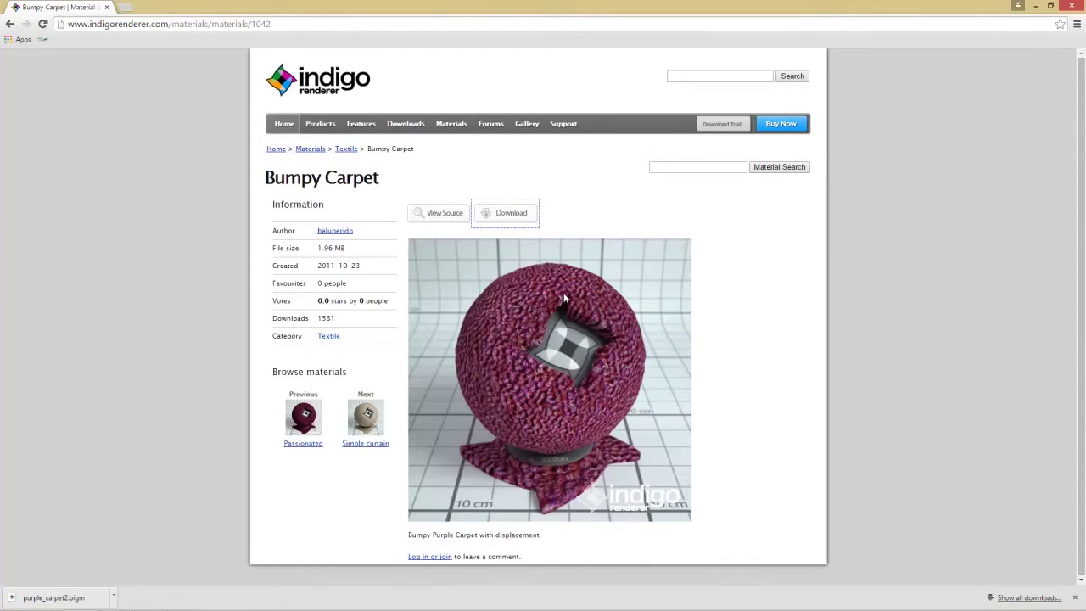
Step: Return to iClone and load the downloaded purple_carpet2 file as the Carpet's IGM material
key("alt+Tab")
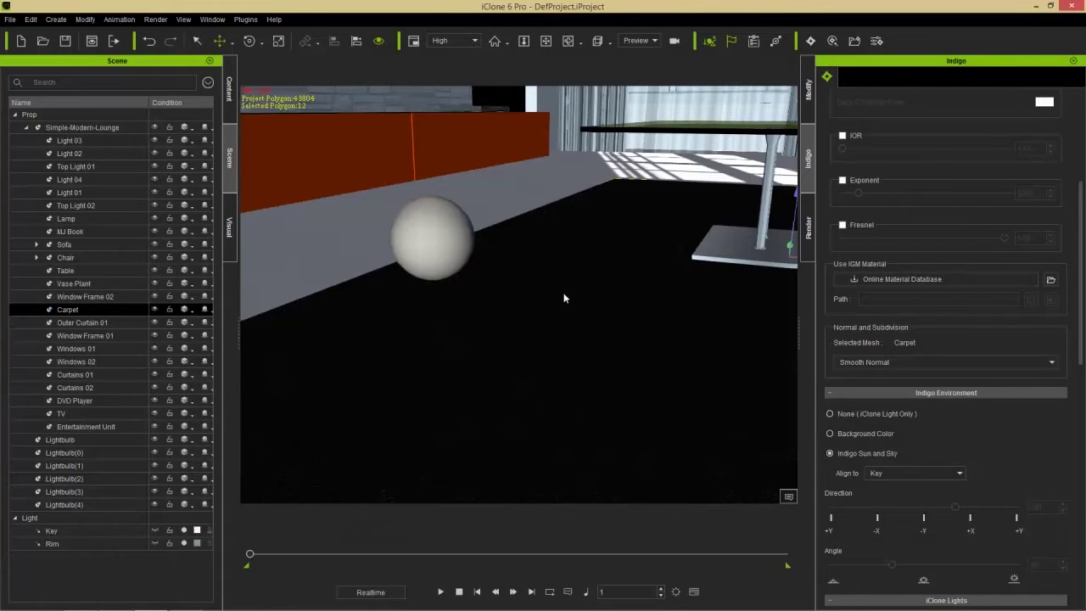
left_click(1051, 285)
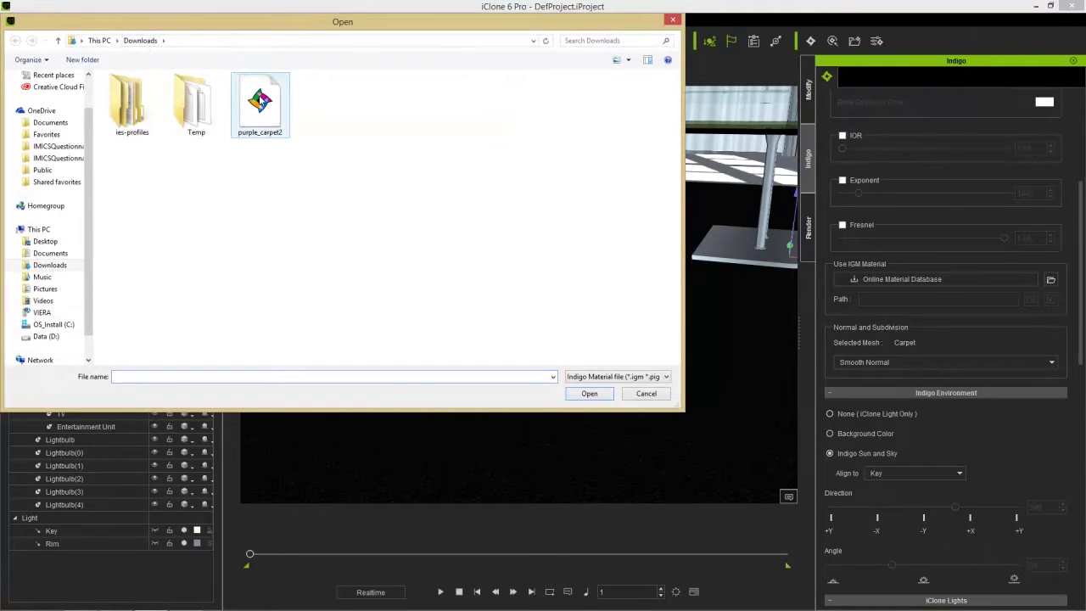
double_click(261, 100)
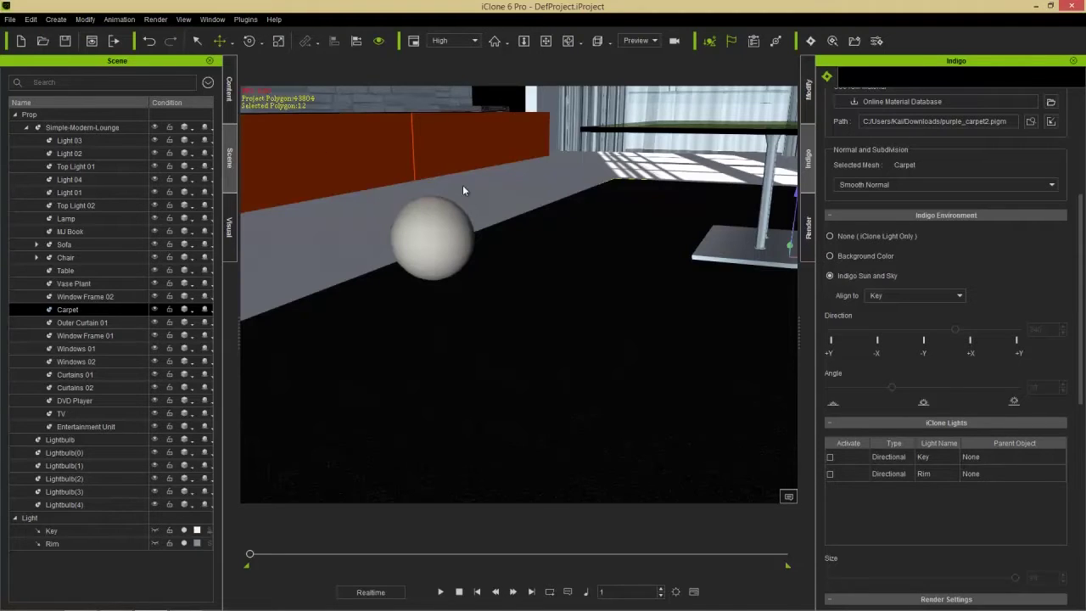
Step: Start an Indigo RT render of the carpet close-up and bring up the earlier TV render
left_click(810, 40)
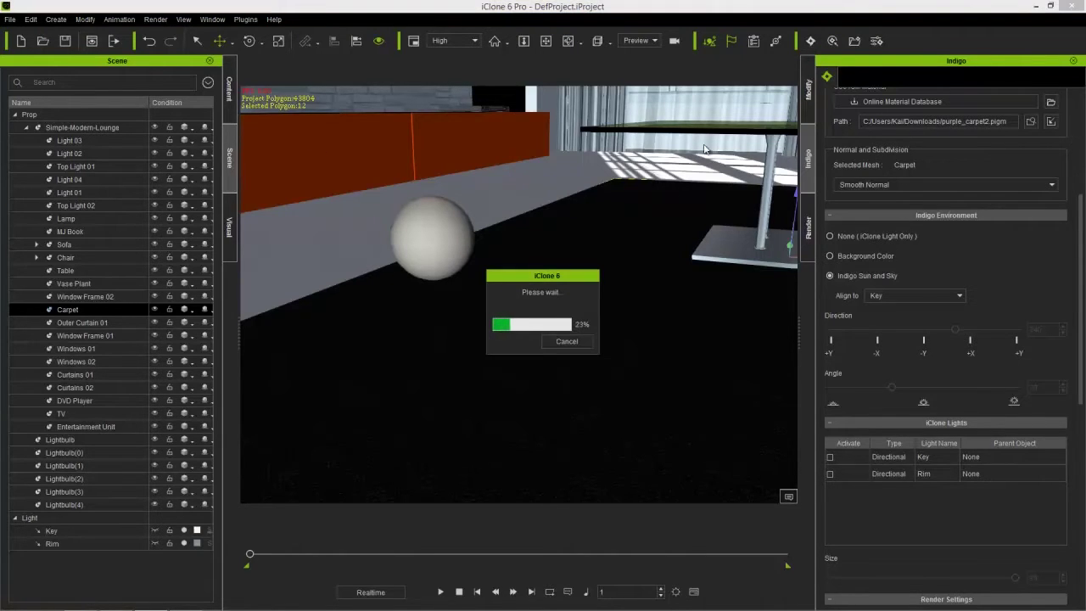
key("alt+Tab")
key("alt+Tab")
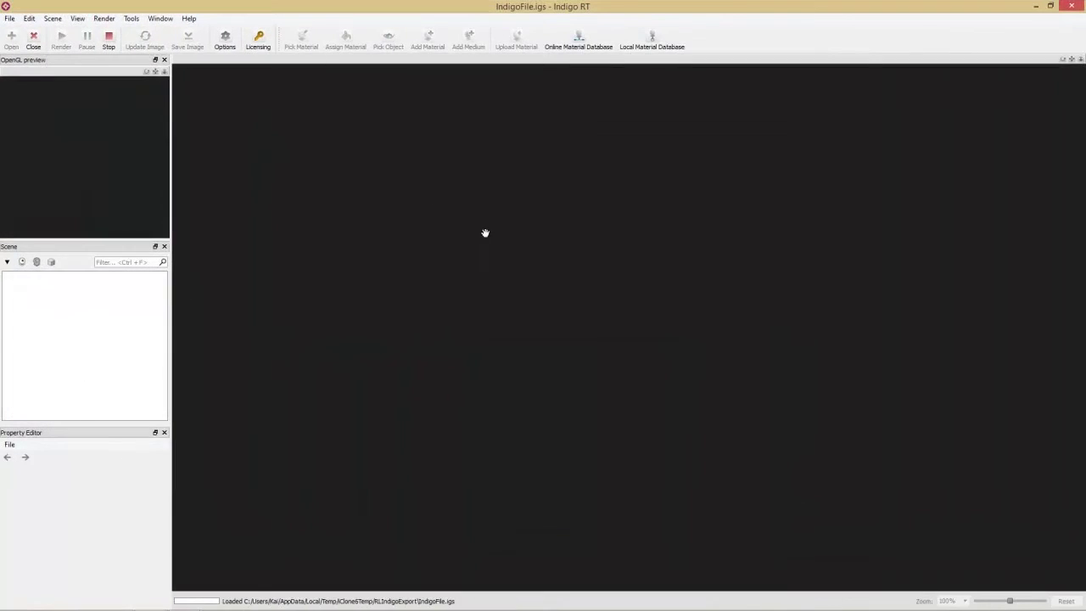
key("alt+Tab")
key("alt+Tab")
key("alt+Tab")
key("alt+Tab")
key("alt+Tab")
key("alt+Tab")
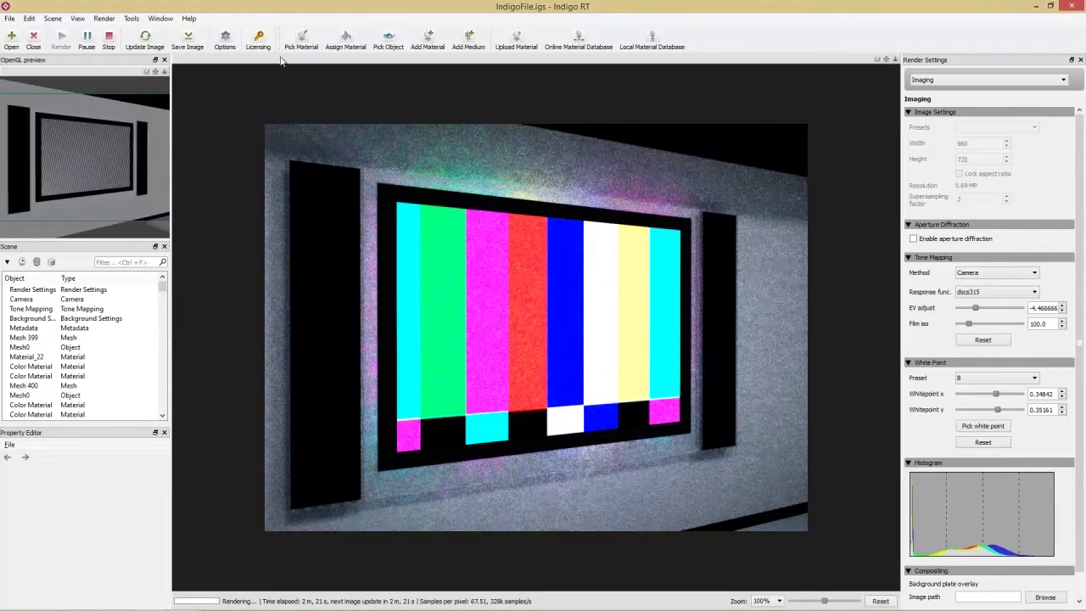
Step: Stop and close the earlier TV render, view the carpet render, and return to iClone
left_click(110, 39)
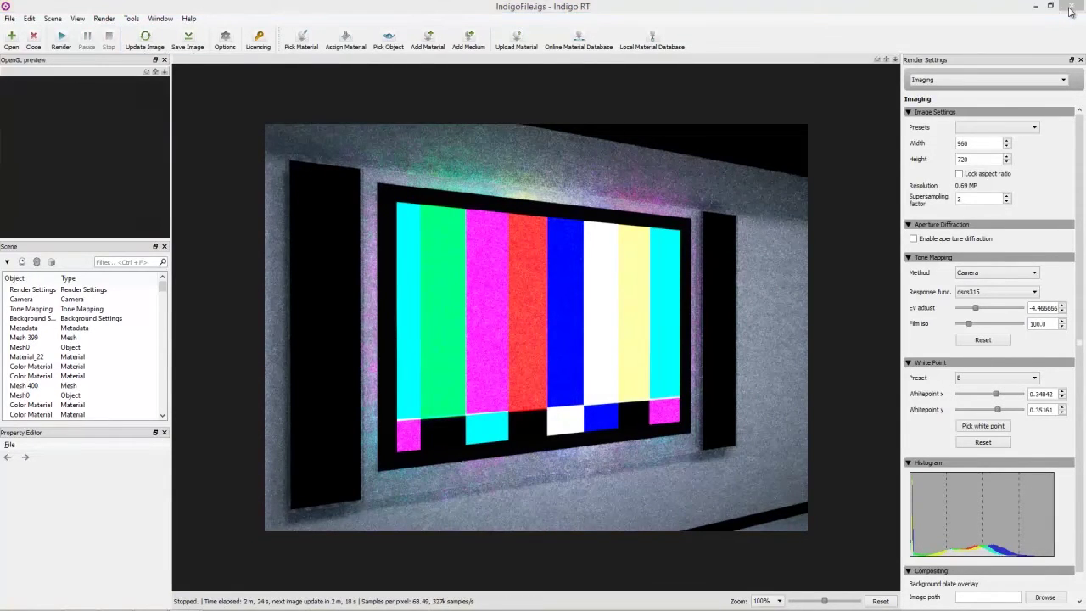
left_click(1074, 7)
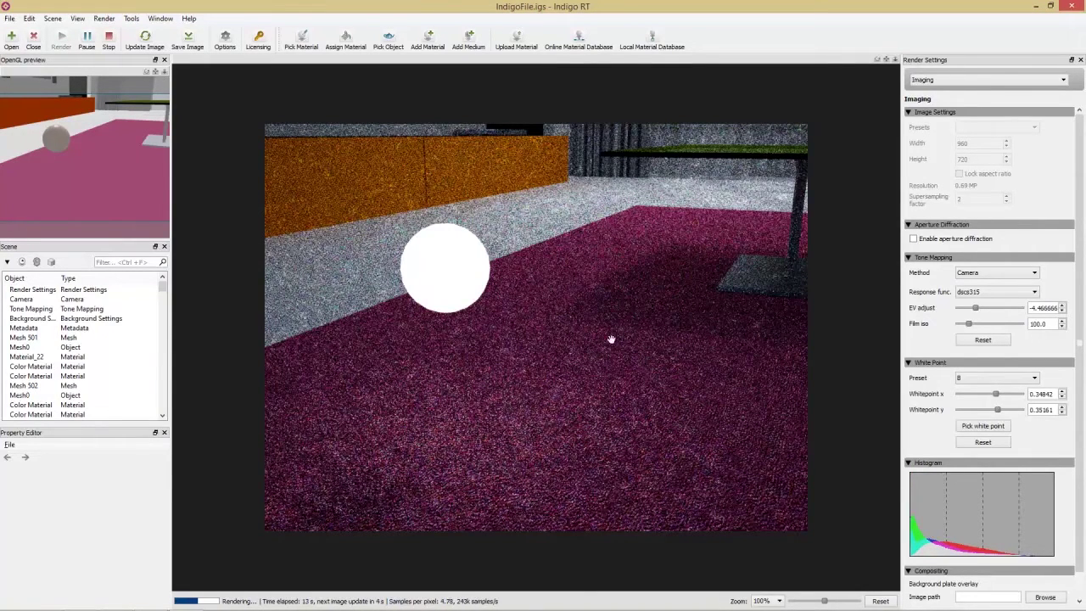
key("alt+Tab")
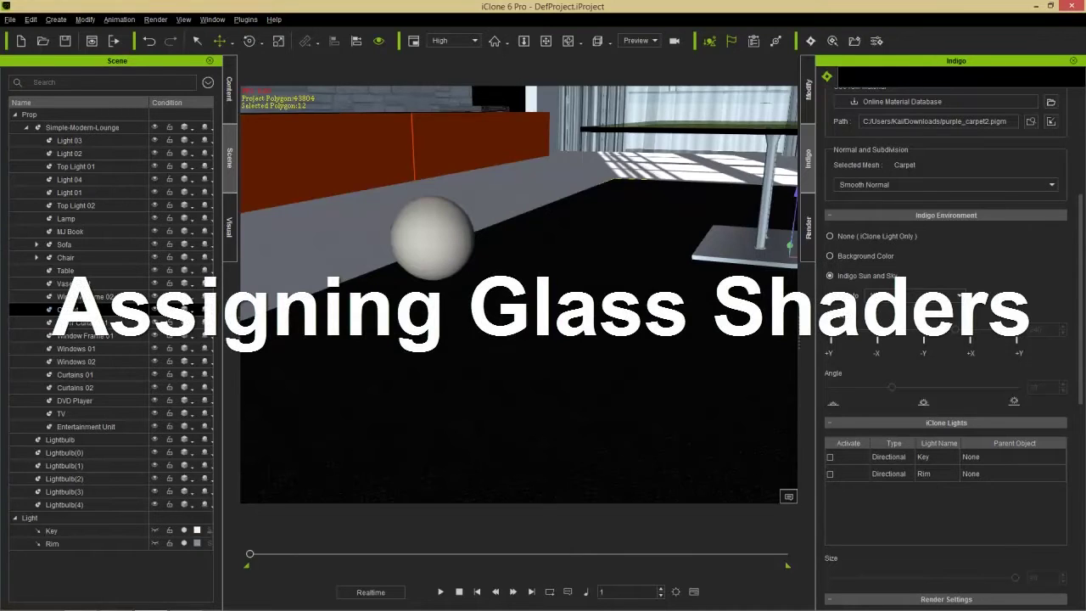
Step: Select the Vase Plant, pick the vase's CorrogateShiny.jpg material, and set its Opacity to 34
middle_click_drag(370, 211, 336, 290)
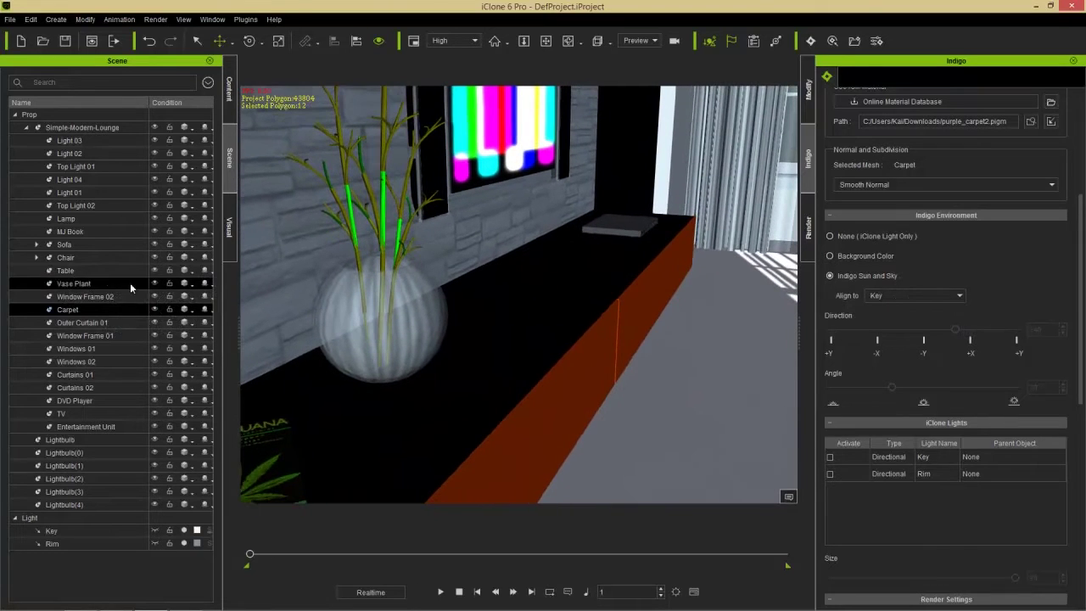
left_click(81, 283)
middle_click_drag(432, 293, 396, 326)
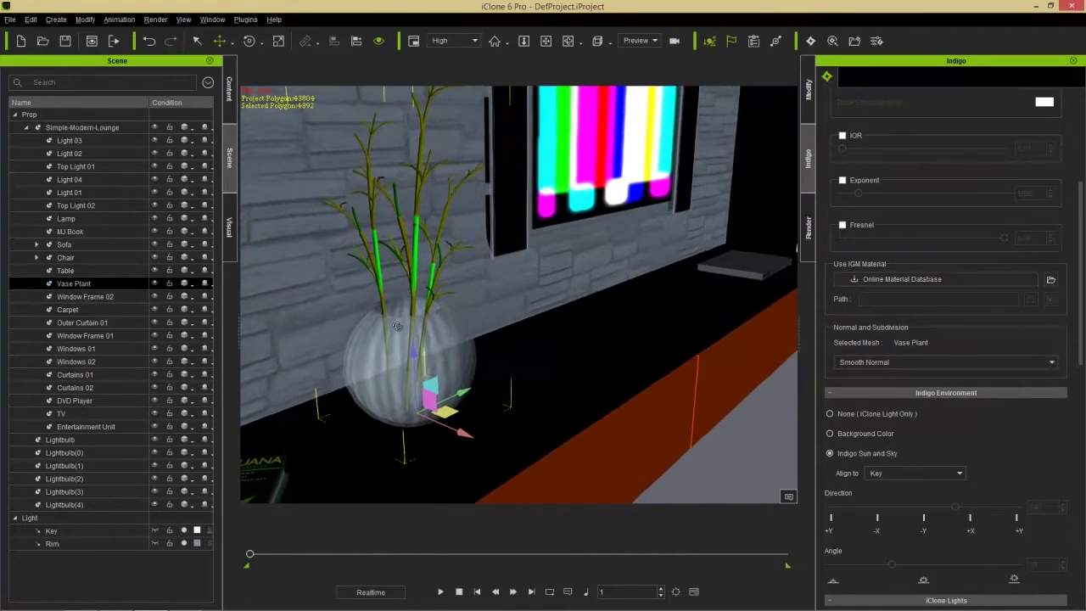
left_click(807, 89)
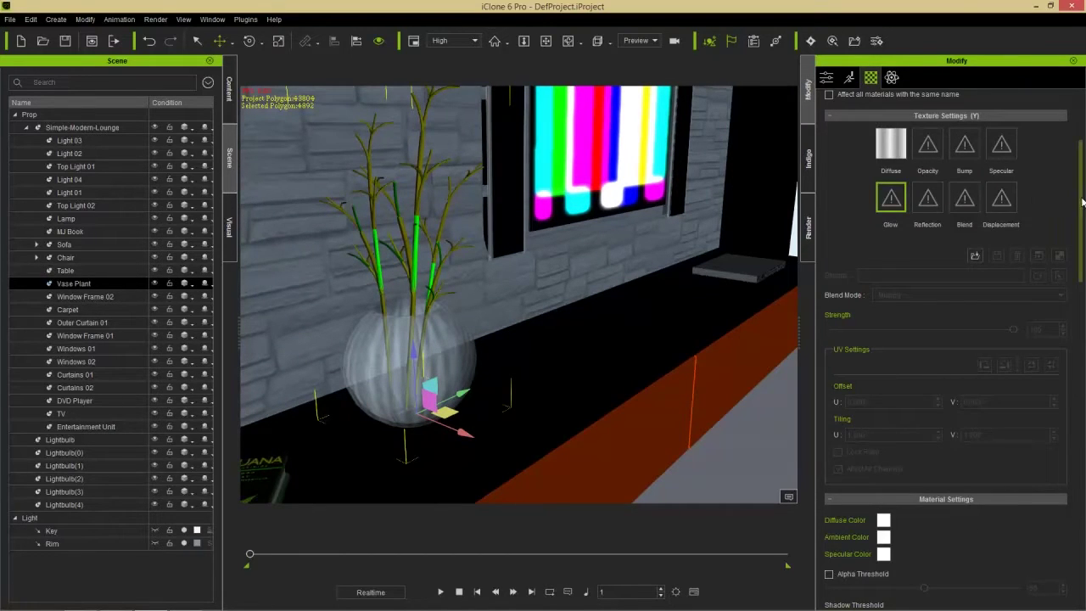
scroll(1082, 201, "up", 5)
left_click(962, 122)
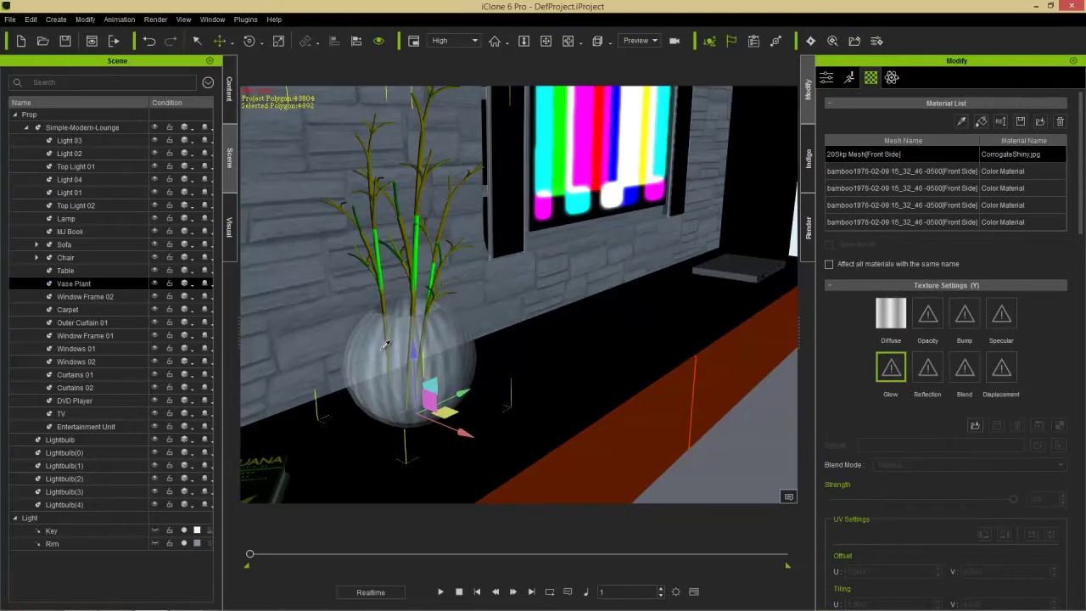
left_click(891, 314)
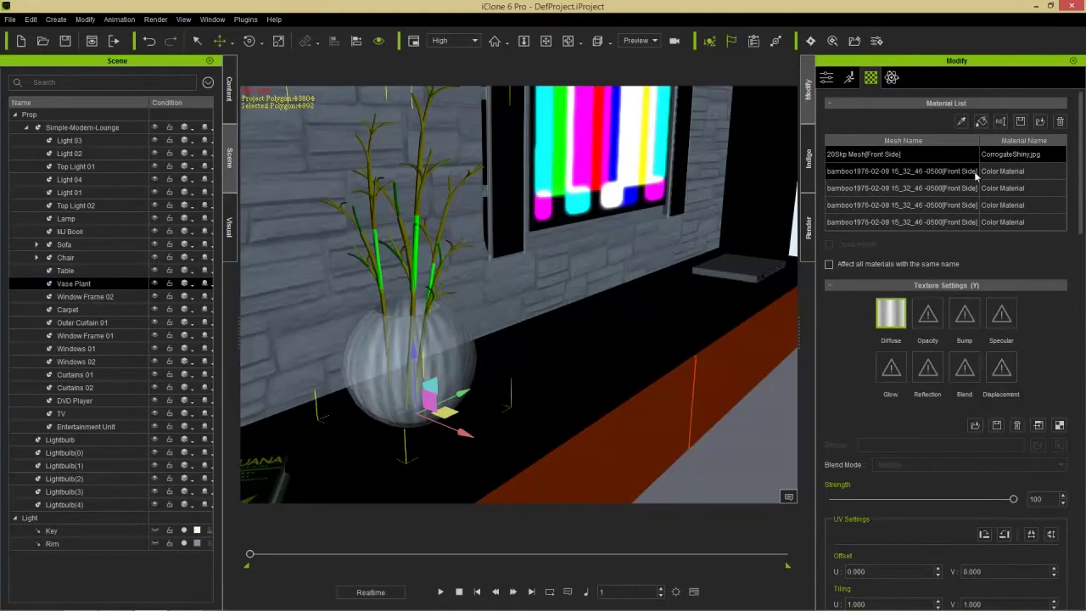
left_click_drag(1079, 171, 1079, 319)
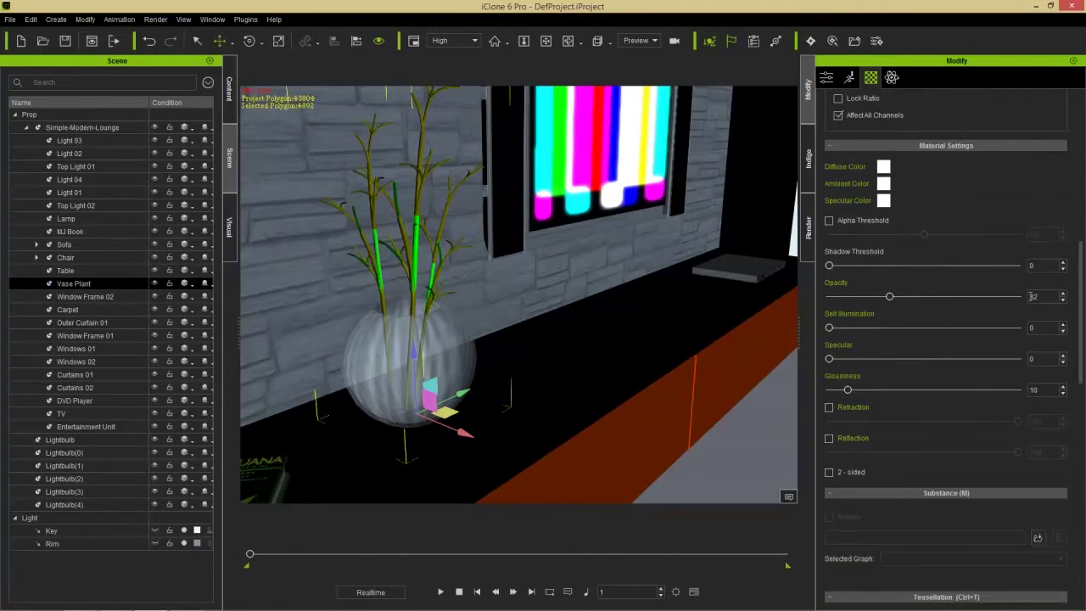
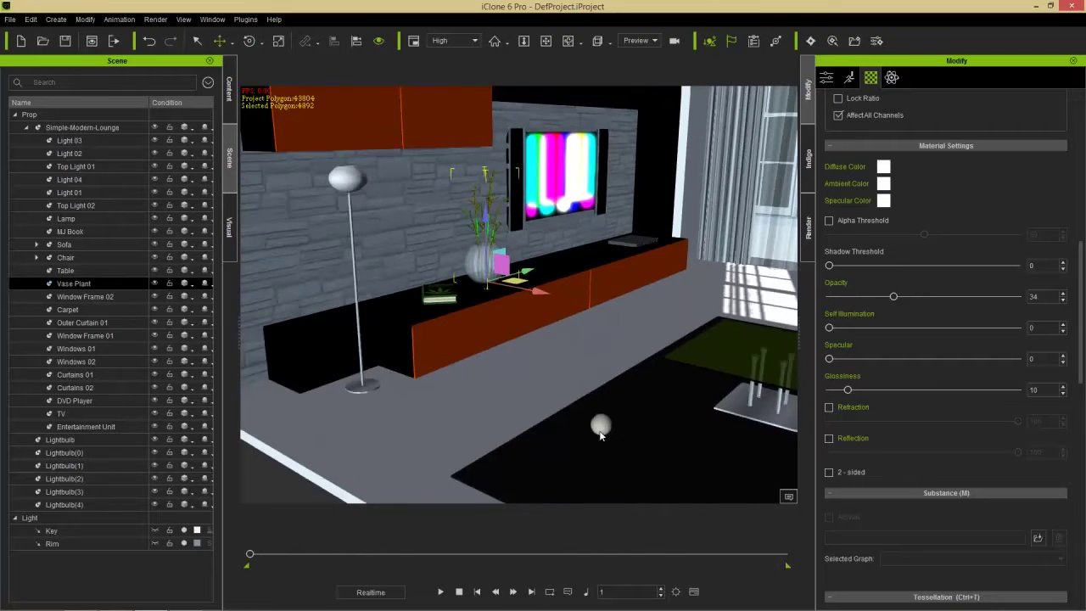
Step: Move the light bulb from the carpet to above the entertainment unit, in front of the TV near the vase
left_click_drag(628, 432, 520, 284)
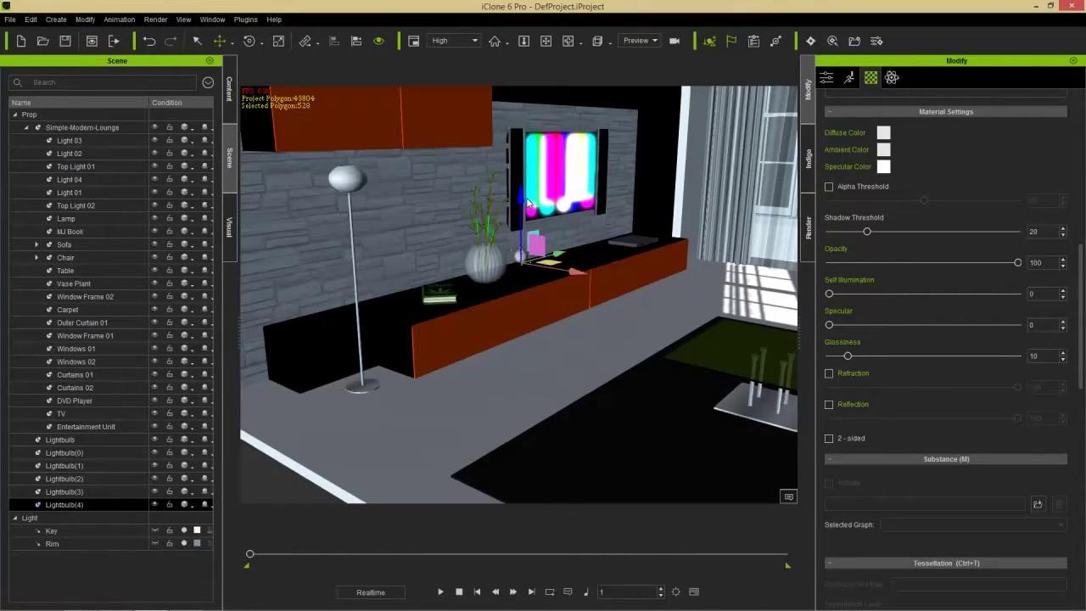
left_click_drag(524, 214, 523, 154)
scroll(561, 397, "up", 5)
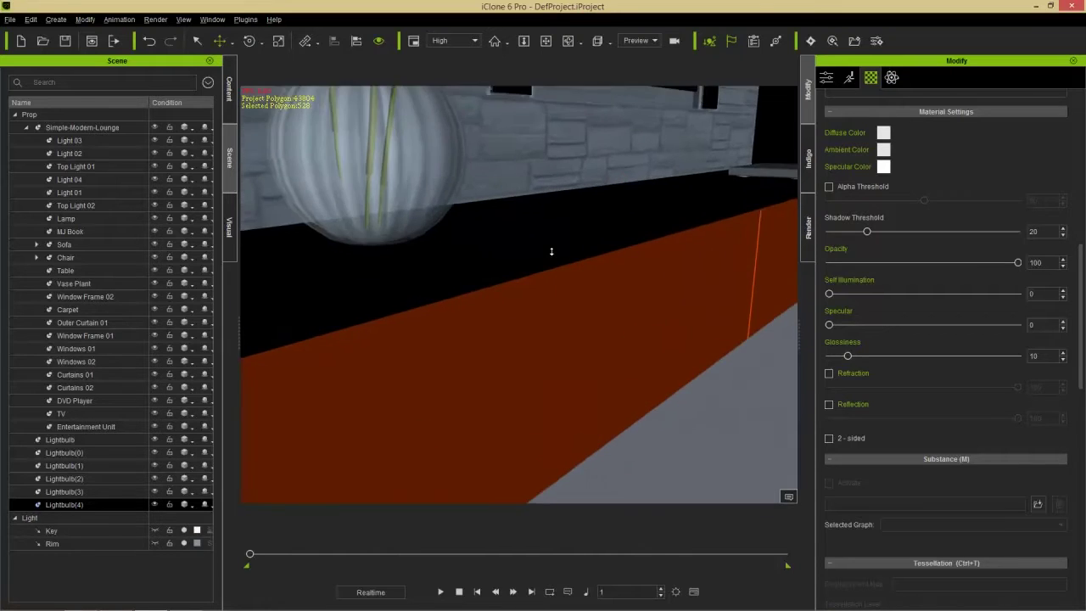
scroll(553, 252, "down", 3)
left_click_drag(597, 207, 573, 218)
right_click_drag(573, 218, 623, 303)
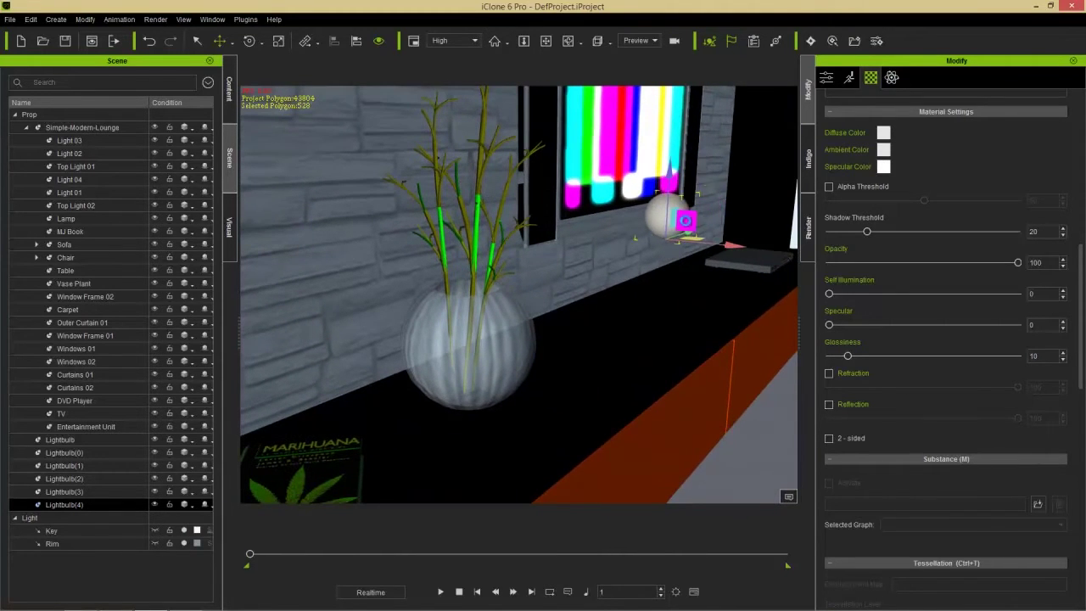
Step: Assign the Specular - Glass v2 Indigo shader to the Vase Plant's vase material and enable Arch Glass and Single Face
left_click(86, 283)
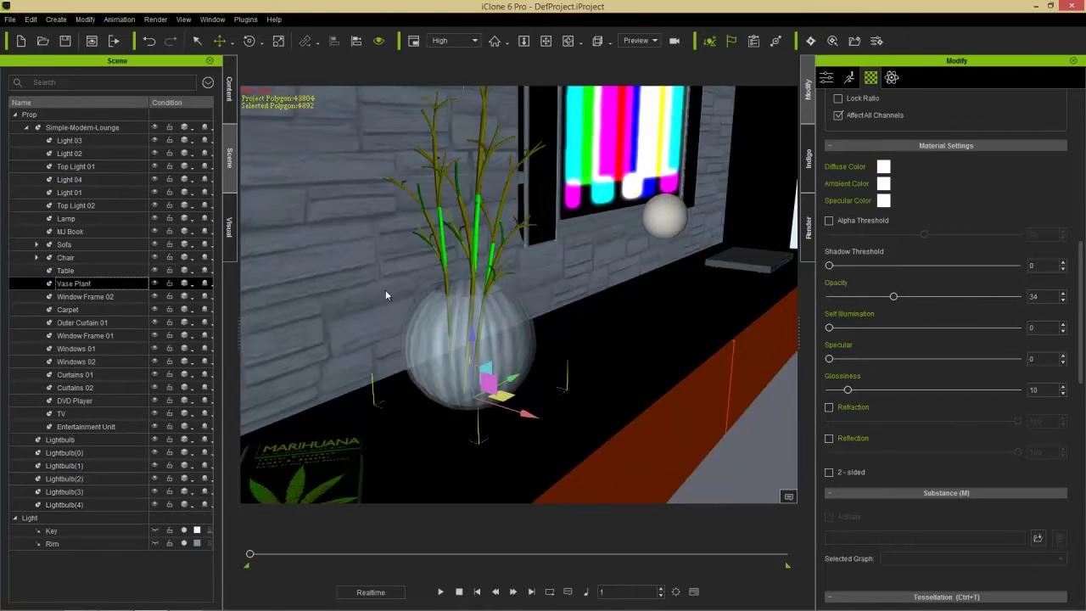
left_click(808, 157)
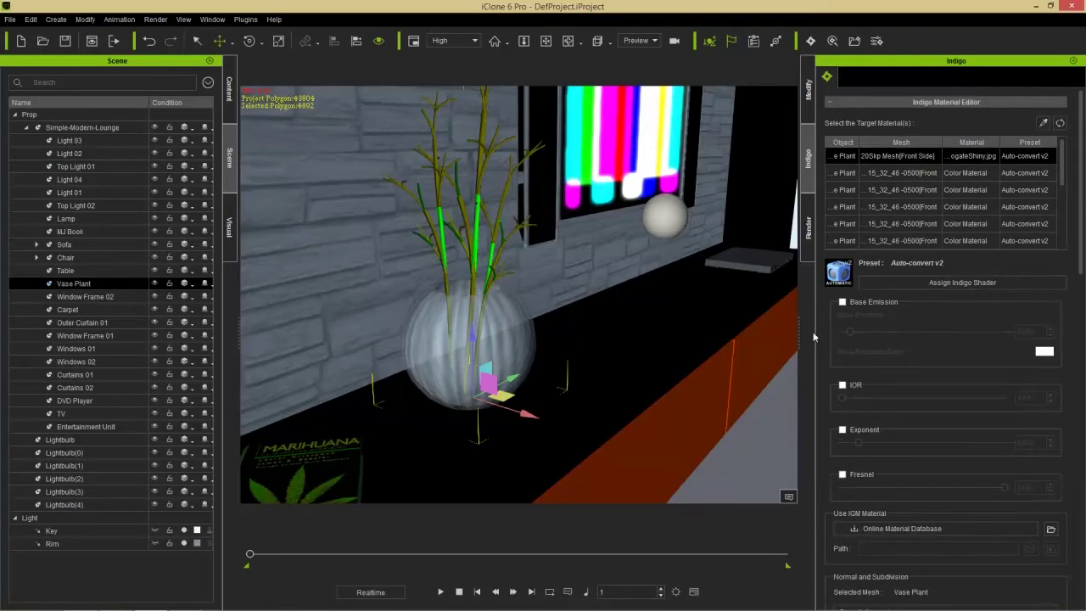
left_click(917, 283)
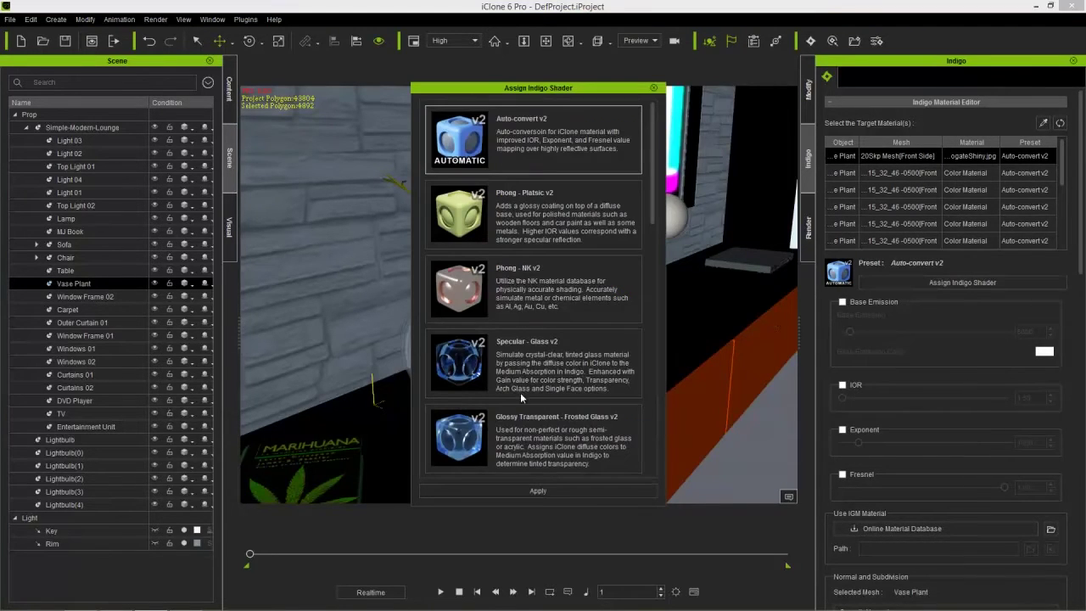
left_click(522, 387)
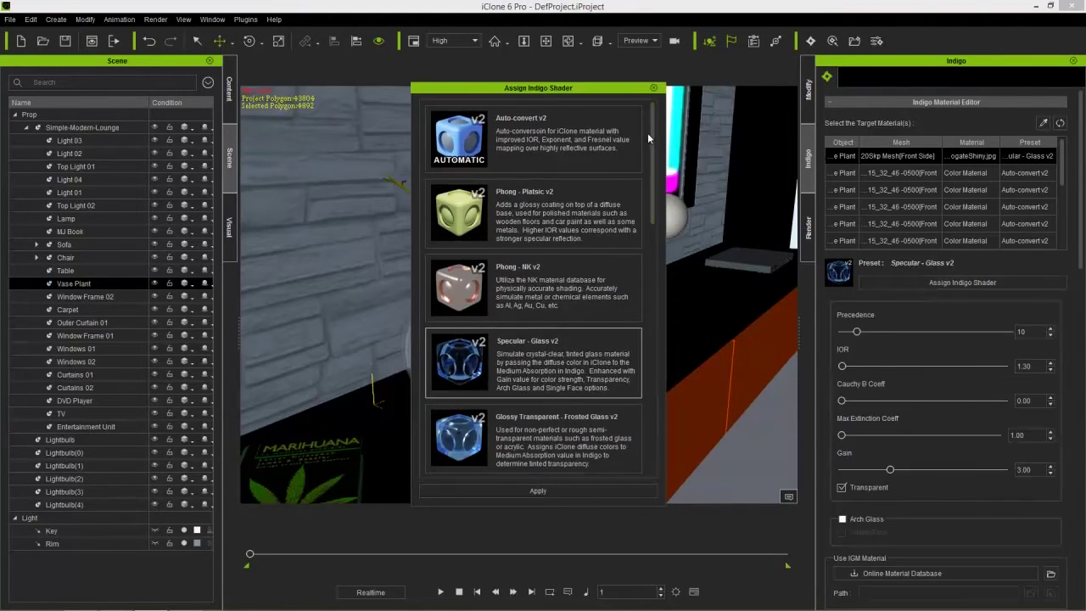
left_click(653, 88)
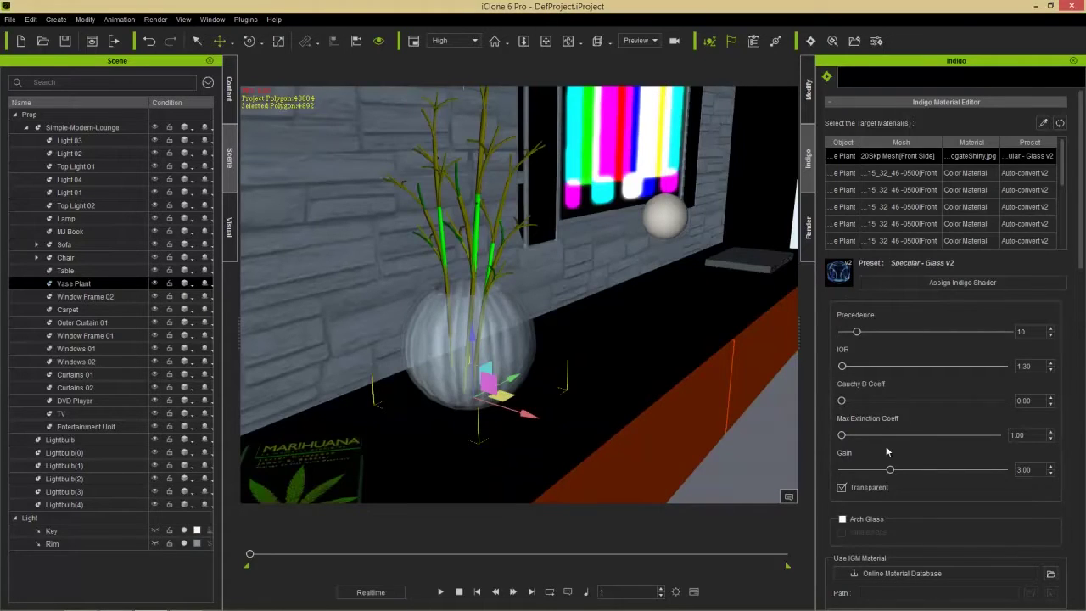
left_click(842, 519)
left_click(841, 532)
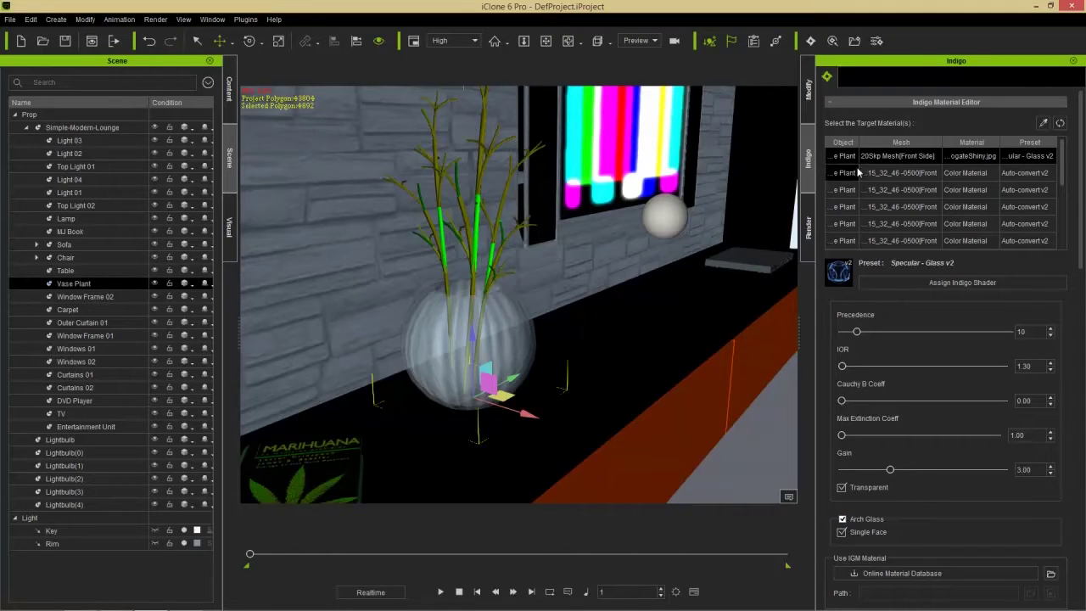
Step: Render the vase close-up with Indigo RT and pick the glass vase's material in the rendered image
left_click(811, 41)
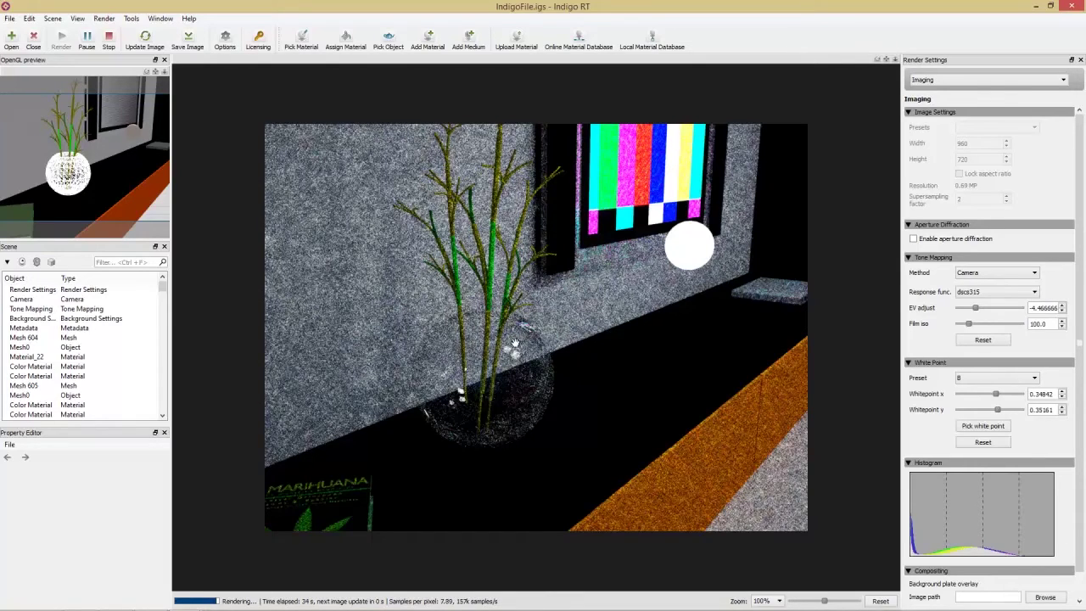
left_click(304, 39)
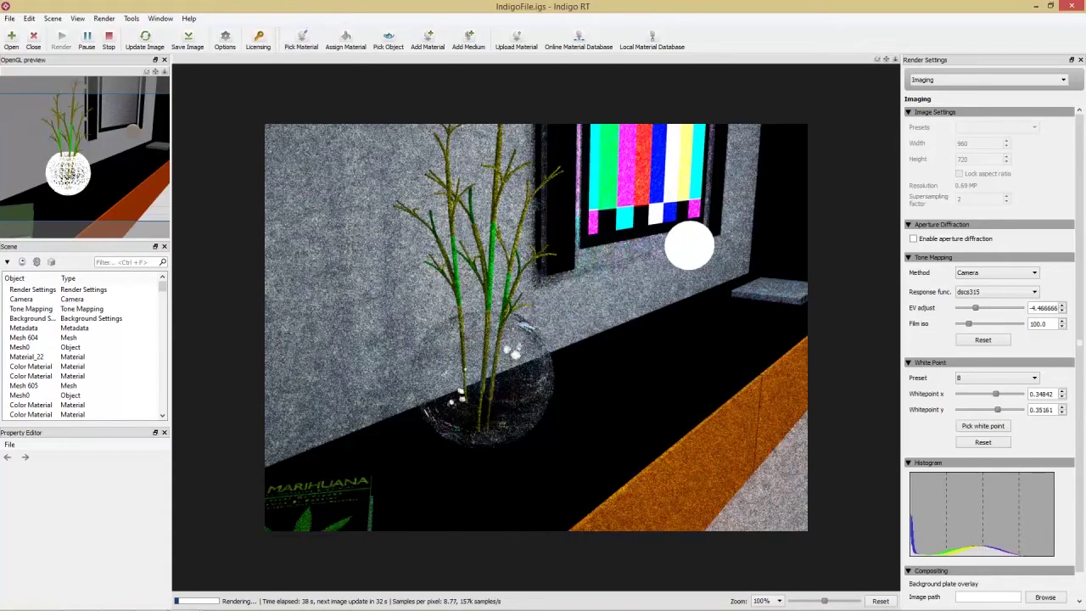
left_click(521, 365)
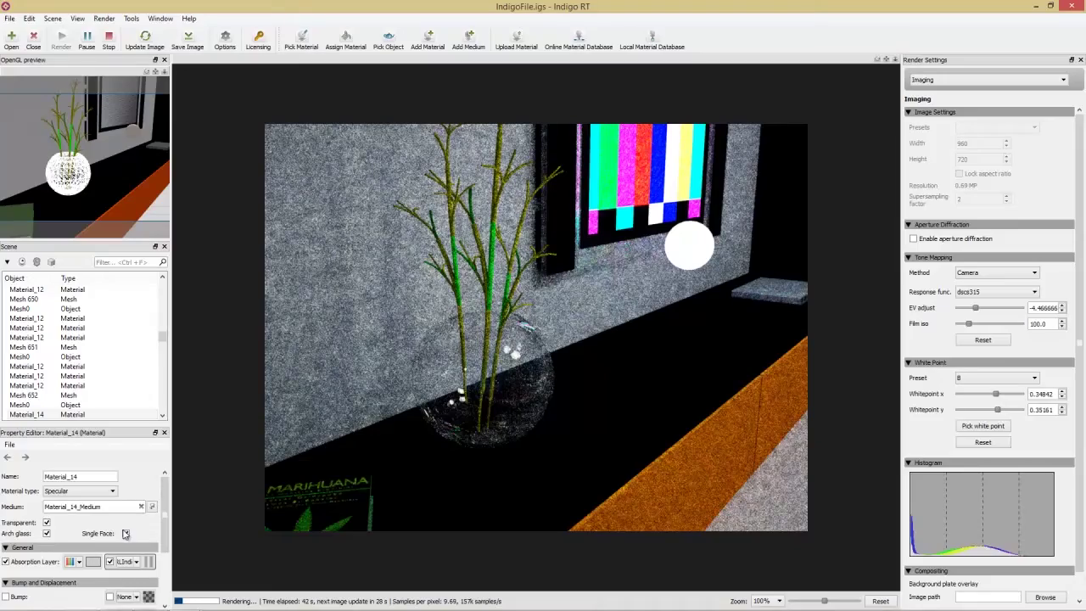
Step: Disable Single Face and Arch Glass on the vase's material, and set its absorption layer colour to blue #61ACCC
left_click(126, 534)
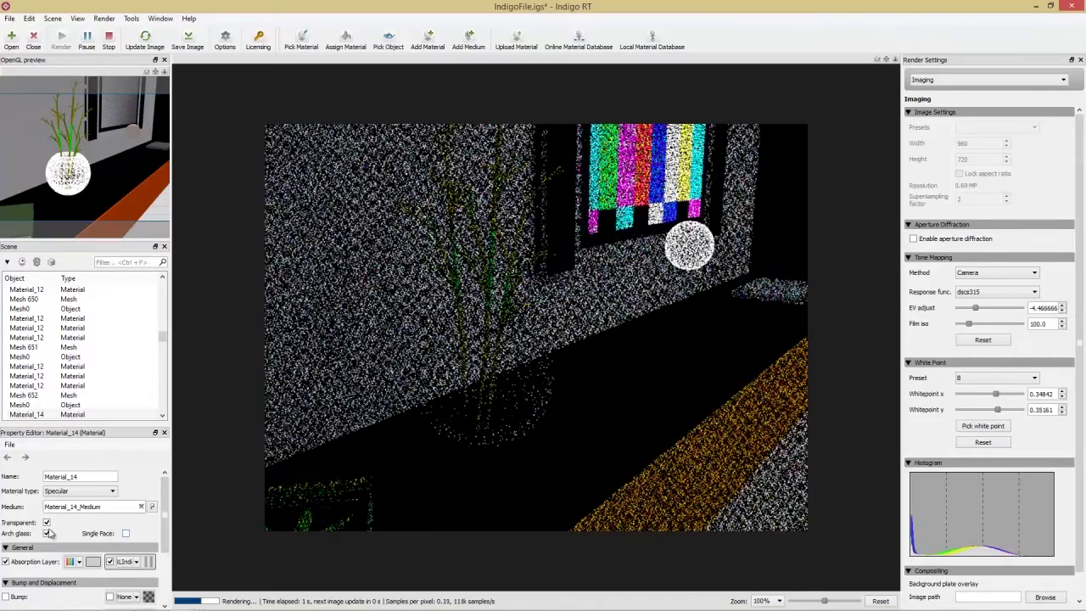
left_click(47, 534)
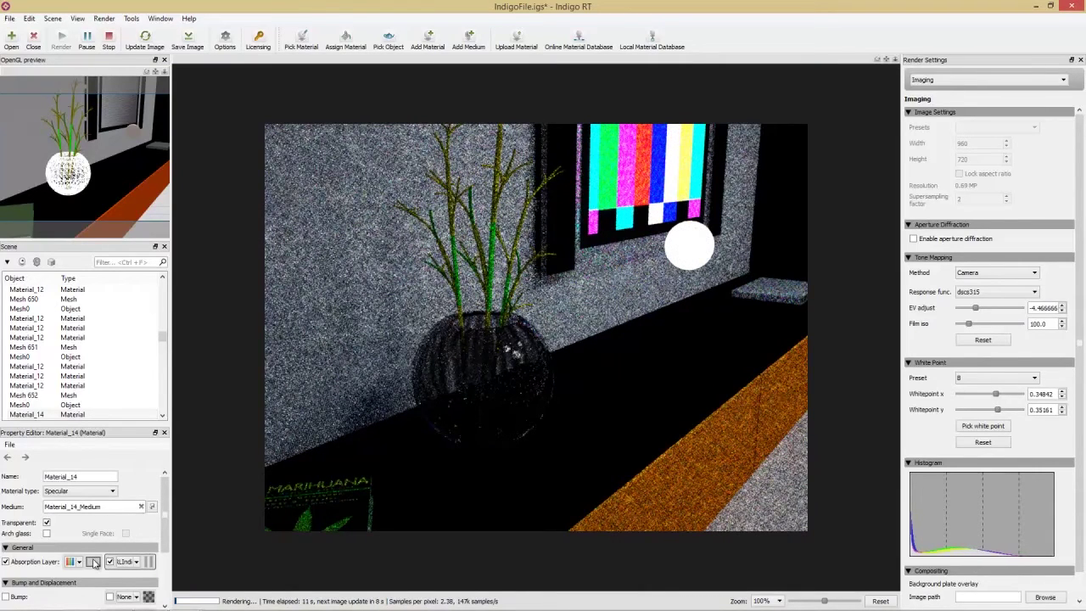
left_click(93, 562)
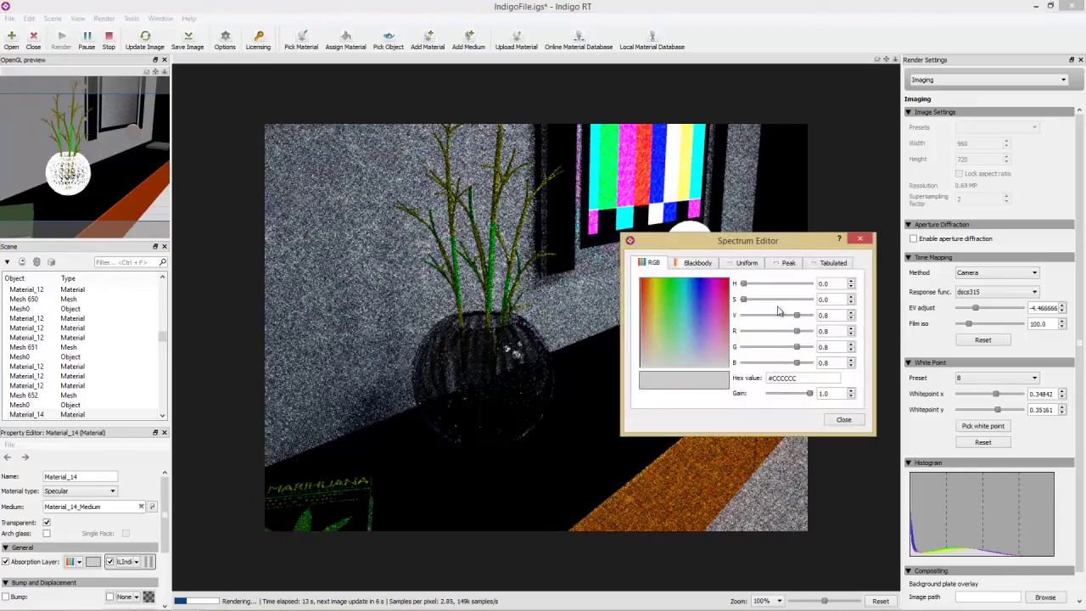
left_click(690, 323)
left_click(689, 320)
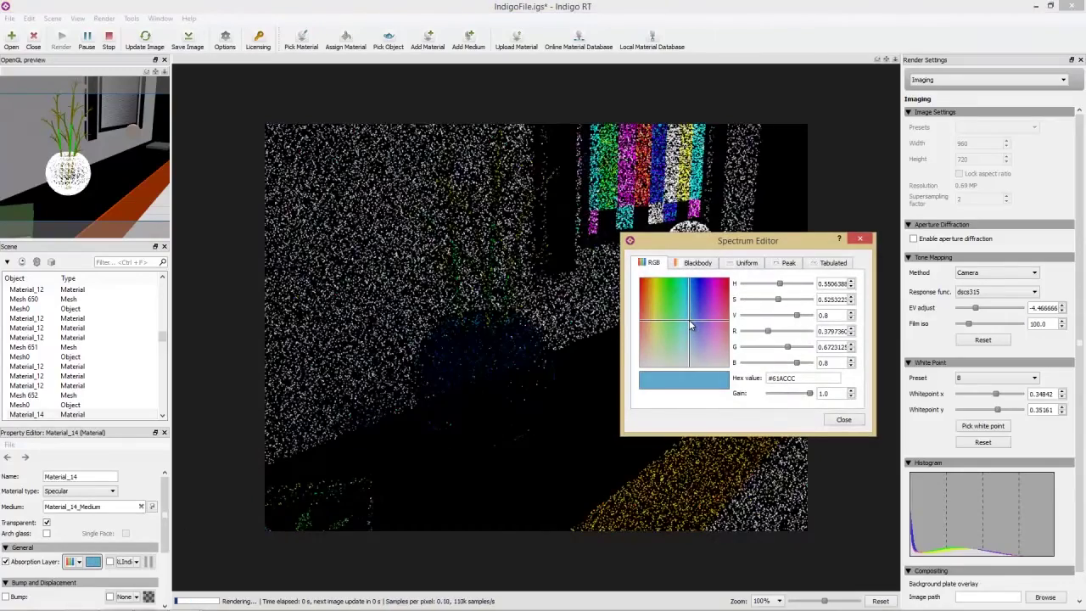
left_click_drag(741, 245, 874, 161)
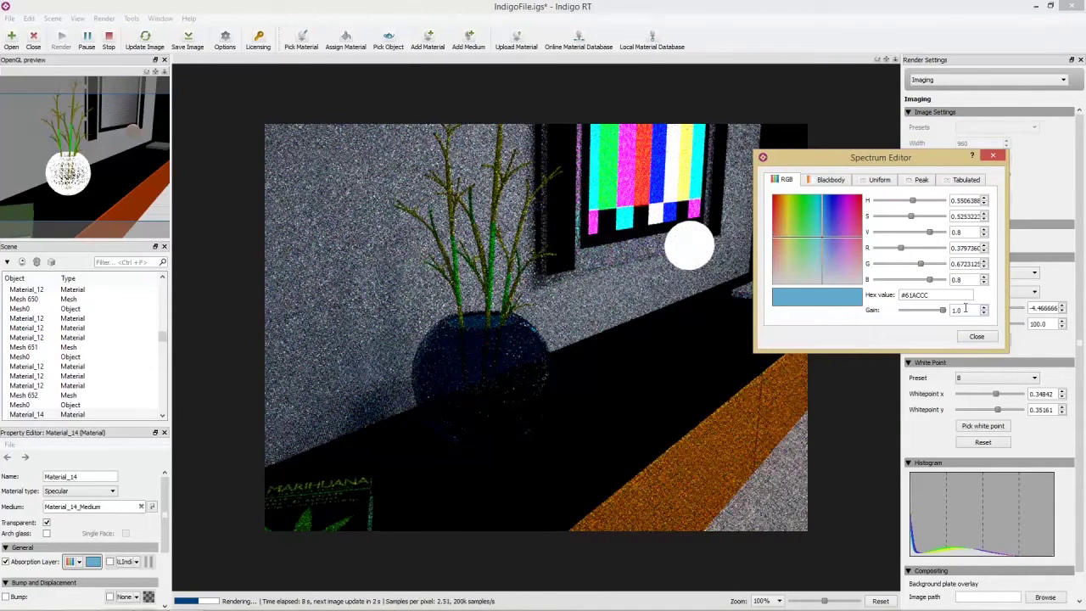
left_click(927, 311)
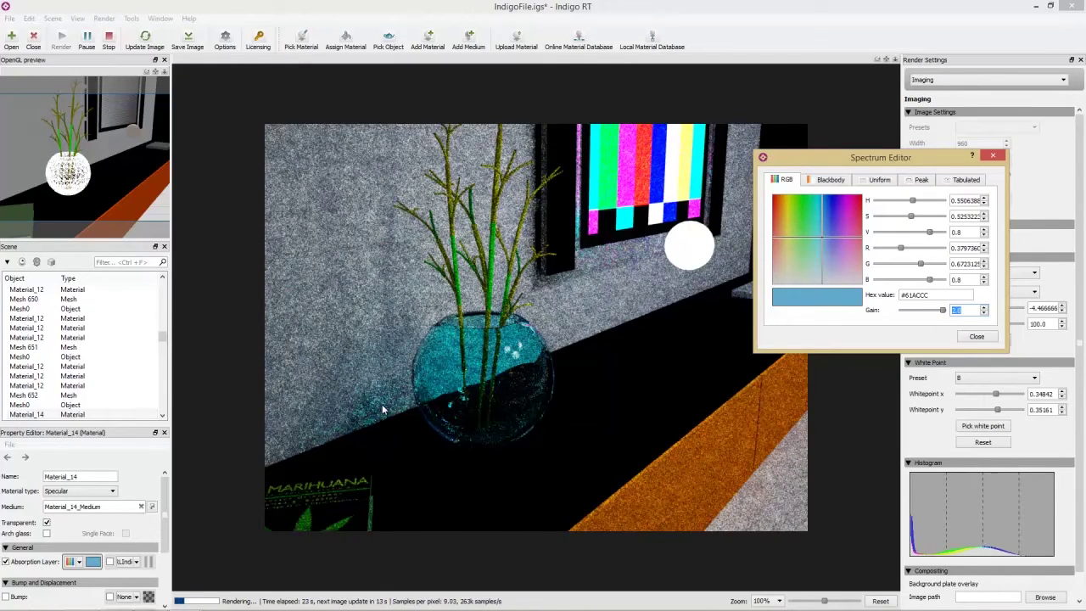
left_click(993, 155)
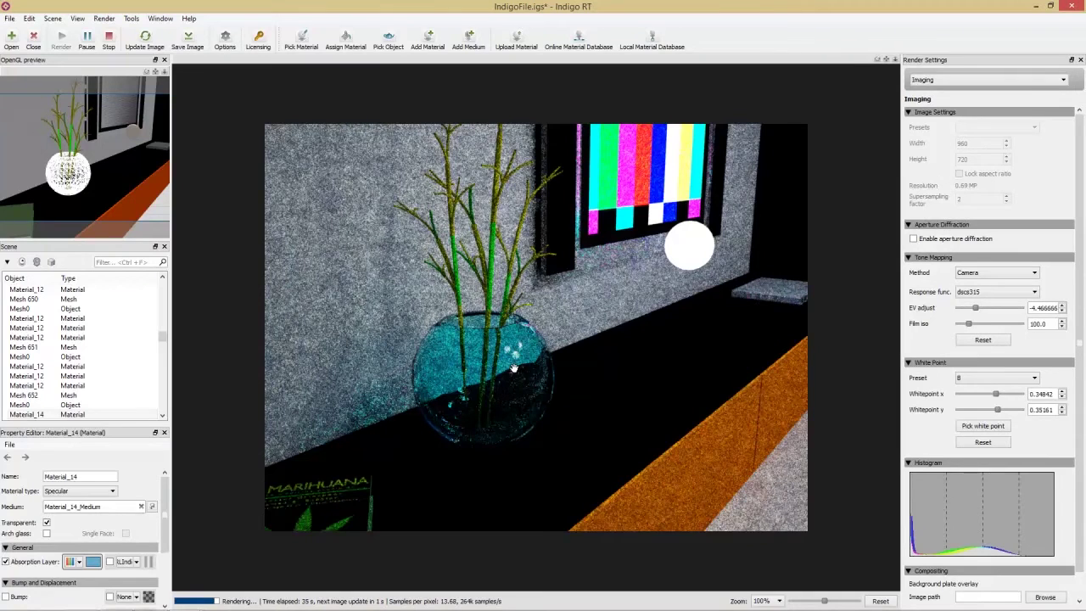
Step: Switch to iClone and select the Windows 01 object, viewed from outside the room
key("alt+Tab")
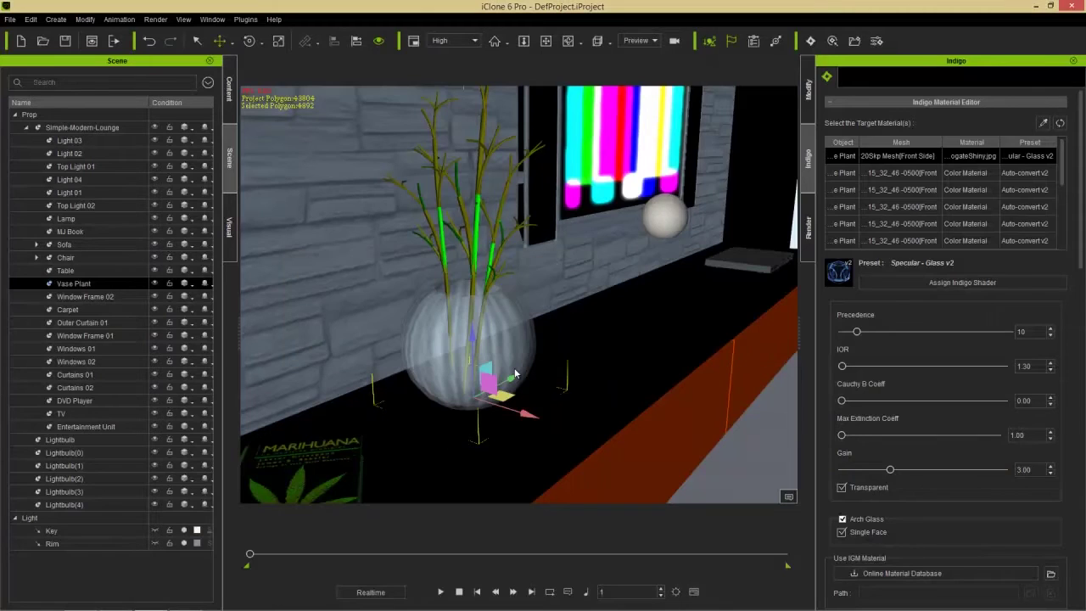
right_click_drag(624, 199, 517, 316)
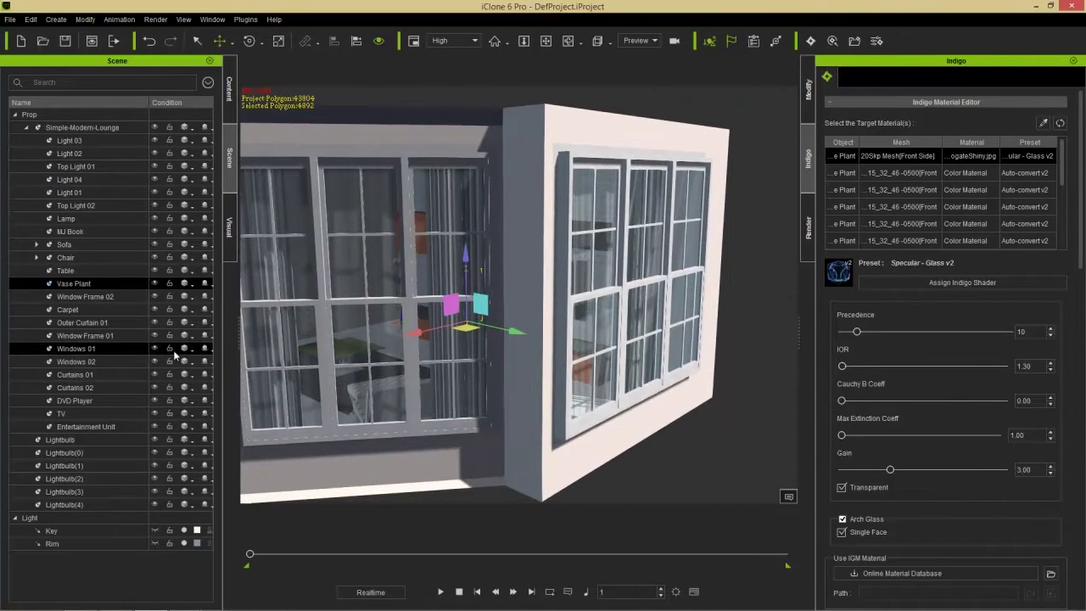
left_click(120, 347)
right_click_drag(702, 412, 580, 378)
key("ctrl+z")
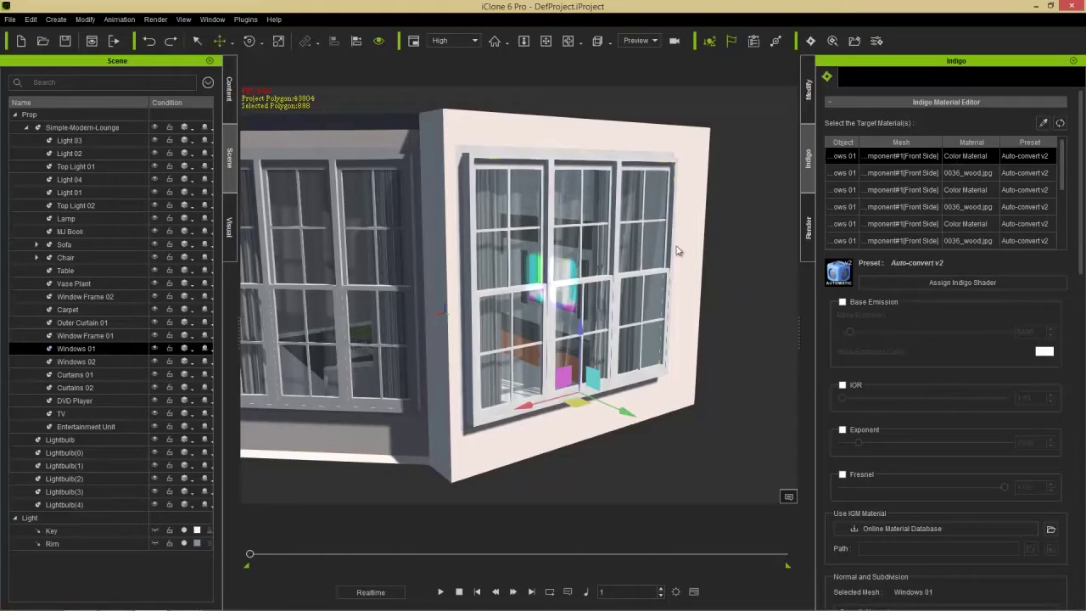
Step: Assign the Specular - Glass v2 Indigo shader to all Color Material entries of Windows 01, with Arch Glass and Single Face enabled
left_click(956, 171)
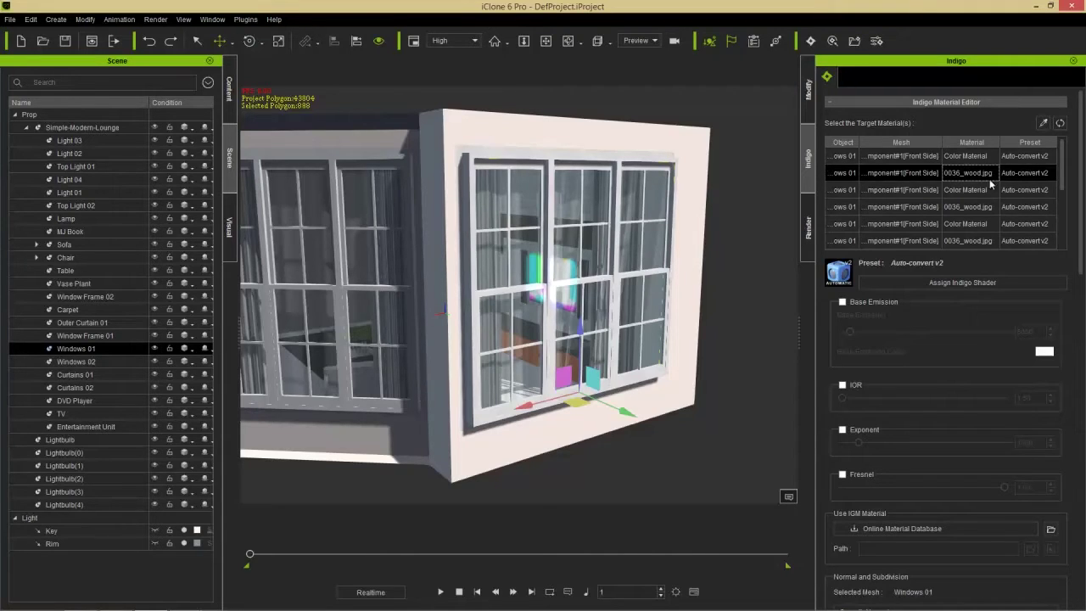
left_click(911, 158)
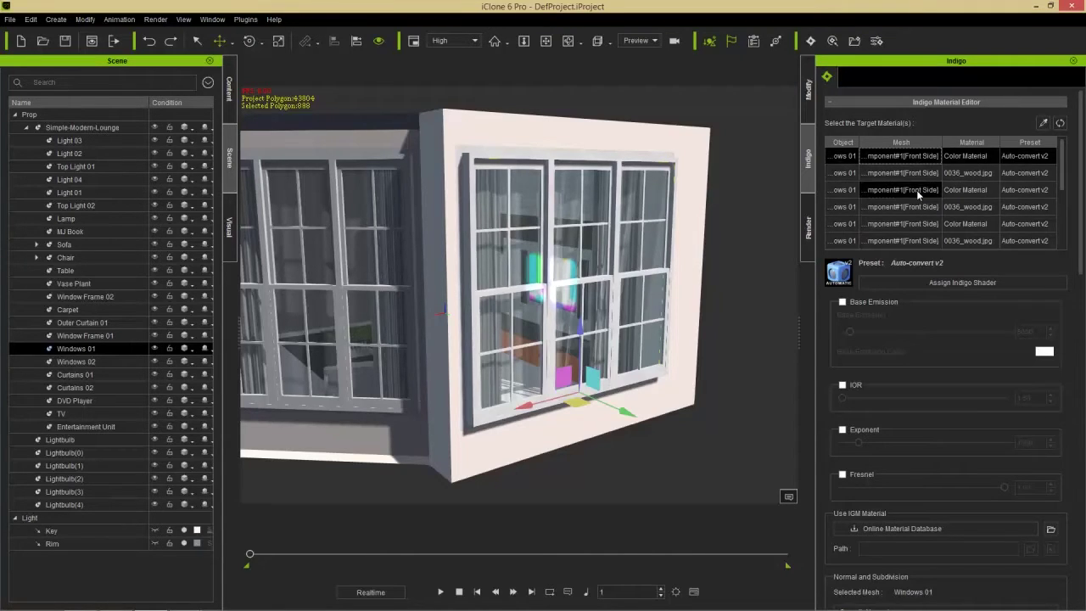
left_click(916, 190, "ctrl")
left_click(921, 224, "ctrl")
left_click_drag(1059, 176, 1065, 206)
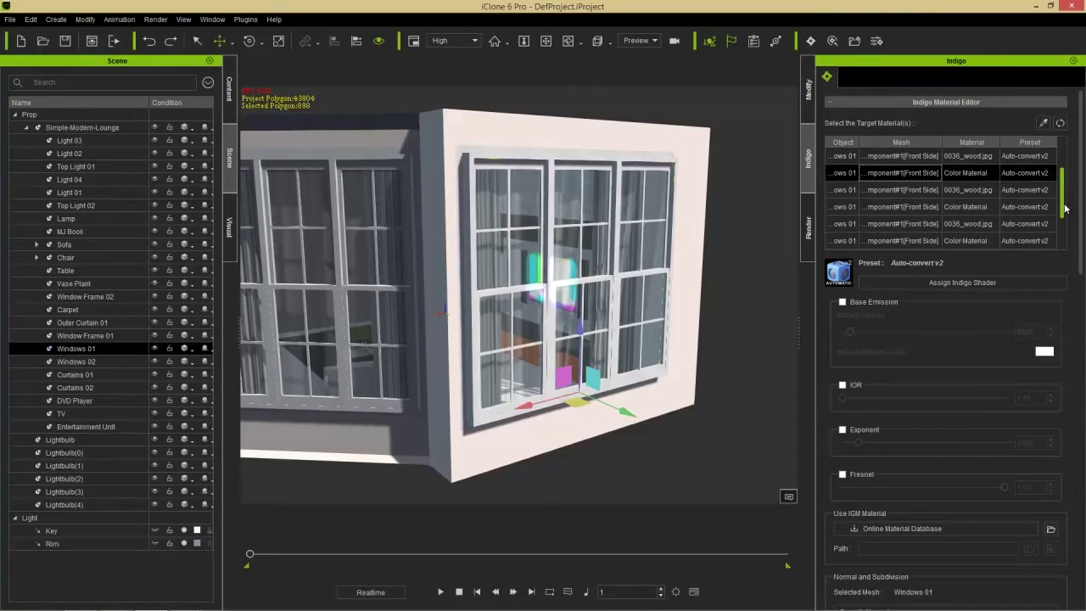
left_click(921, 244, "ctrl")
scroll(1066, 208, "down", 1)
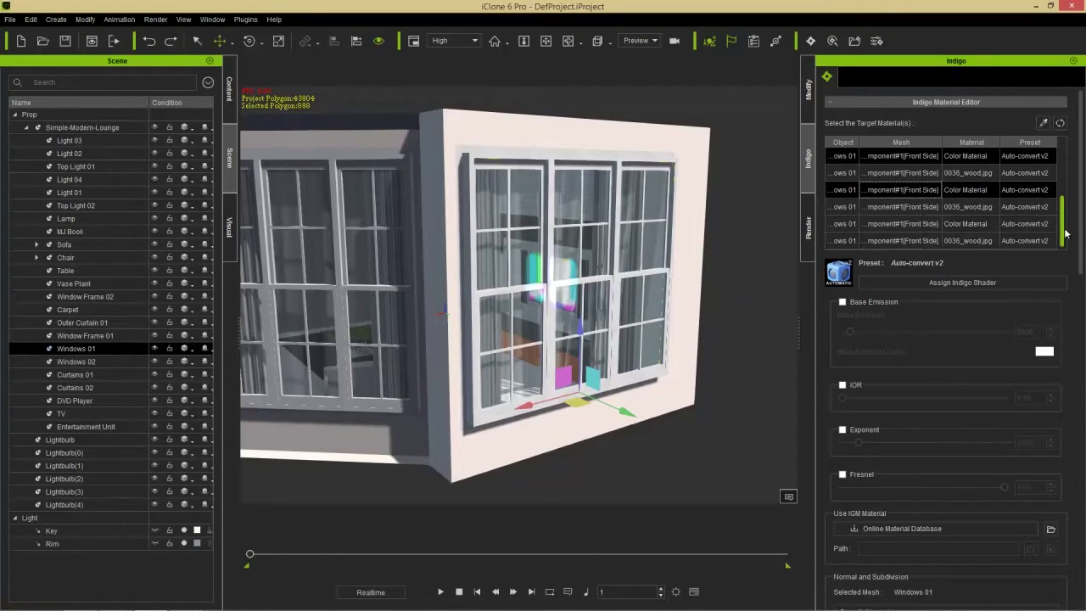
left_click(913, 225, "ctrl")
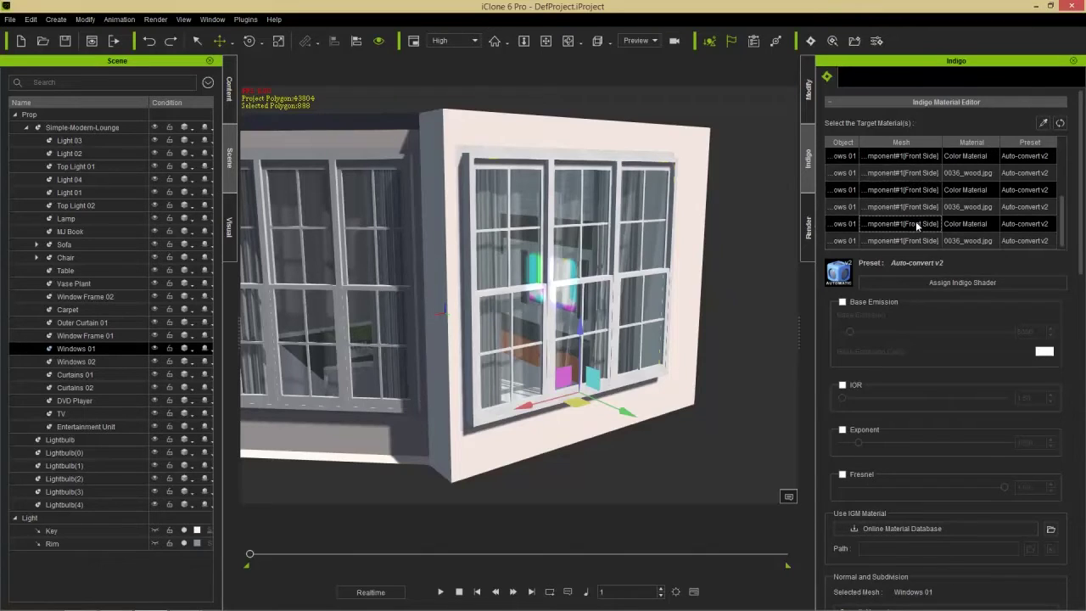
left_click(948, 284)
left_click(565, 368)
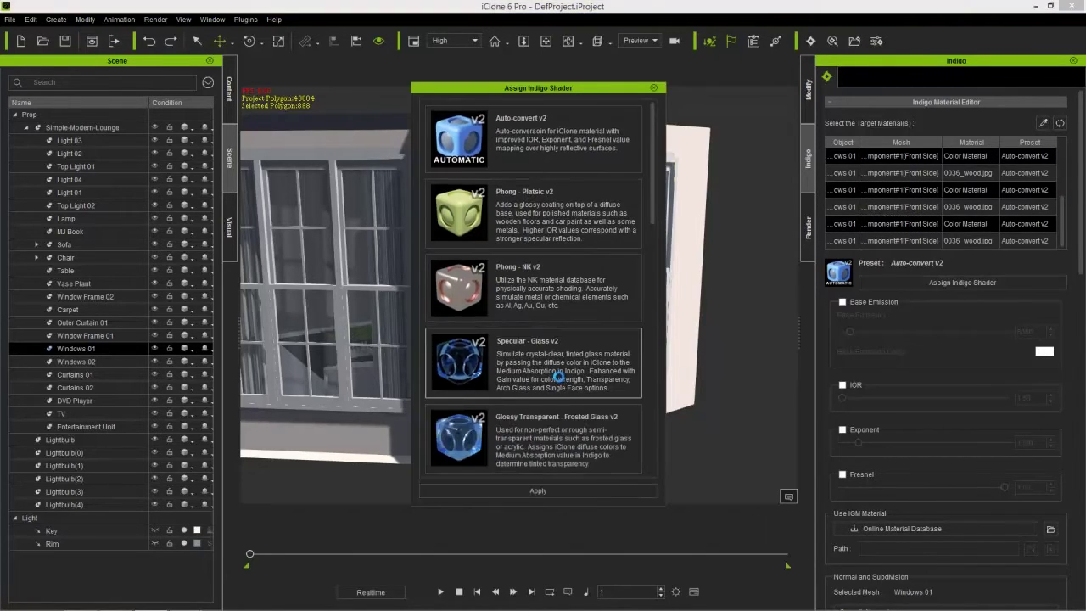
left_click(652, 88)
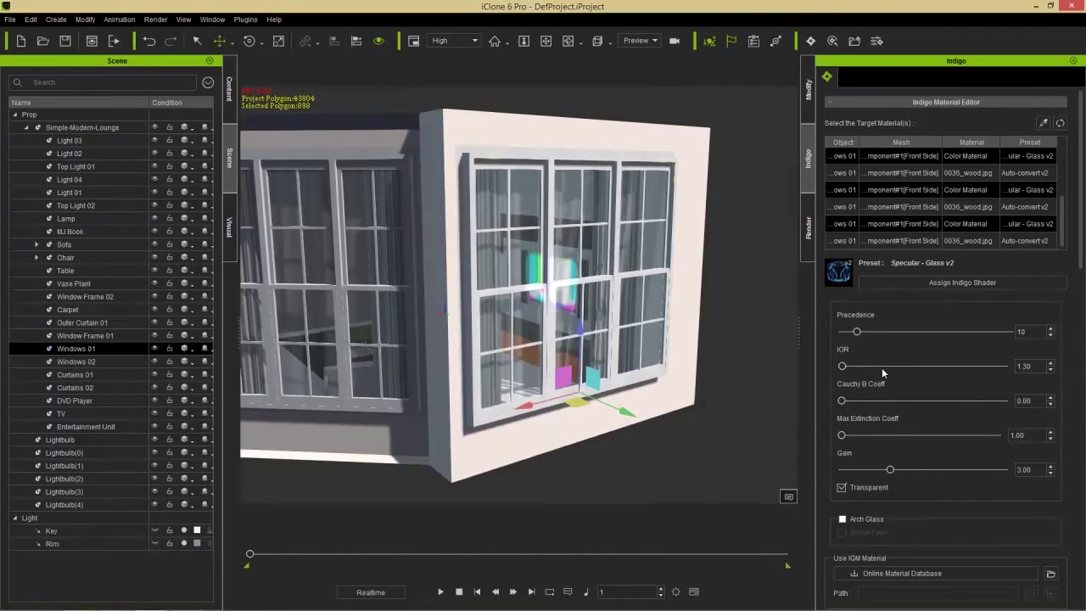
left_click(842, 519)
left_click(842, 533)
Step: Assign the Specular - Glass v2 Indigo shader to all Color Material entries of Windows 02, with Arch Glass and Single Face enabled
right_click_drag(409, 343, 480, 346)
left_click(100, 362)
left_click(909, 159)
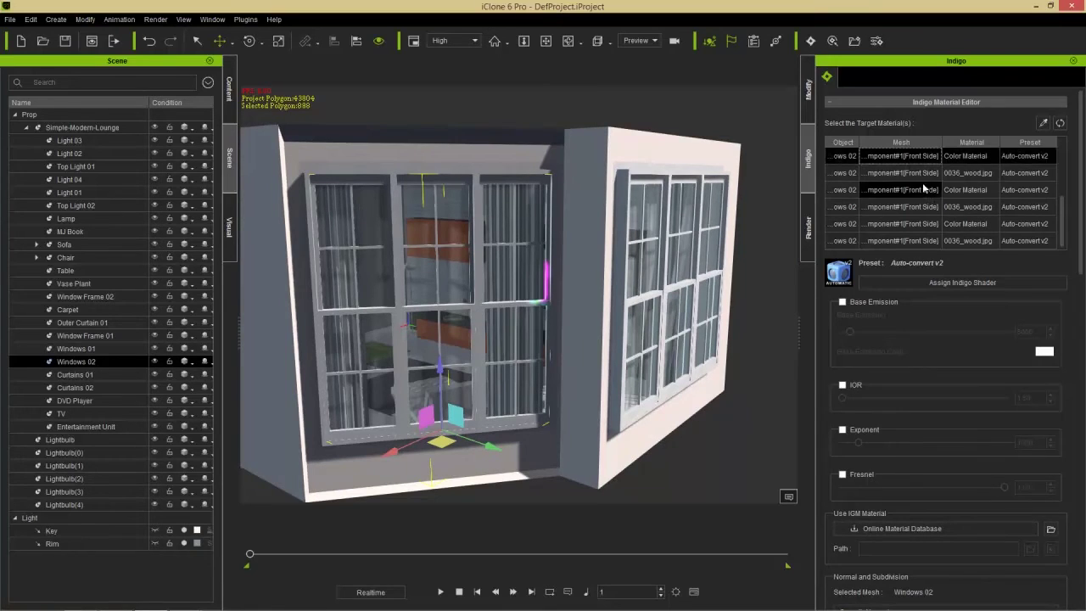
left_click(926, 189, "ctrl")
left_click(926, 224, "ctrl")
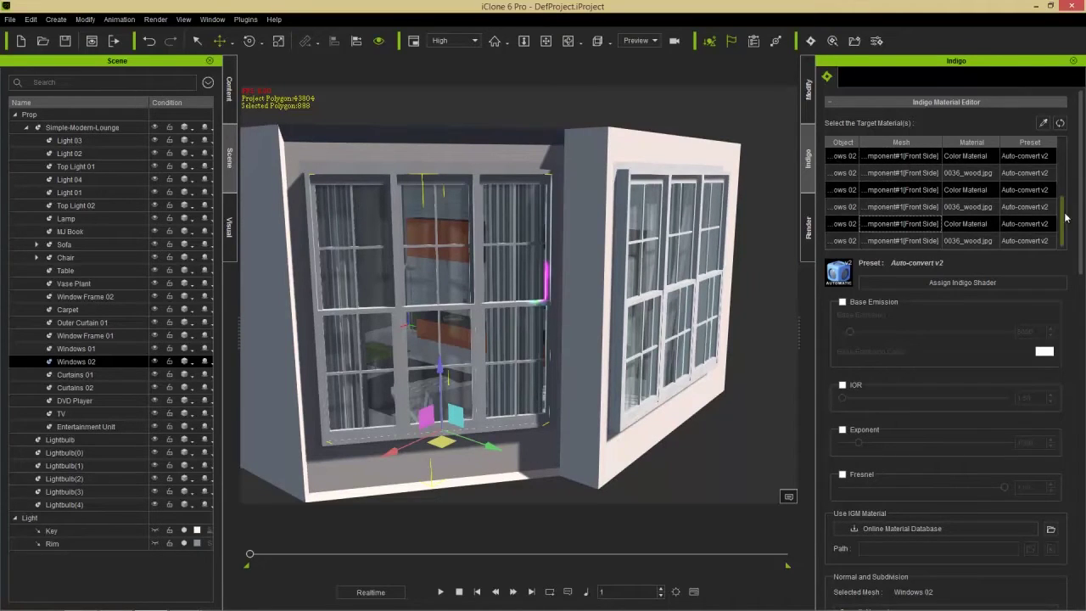
scroll(1063, 220, "up", 1)
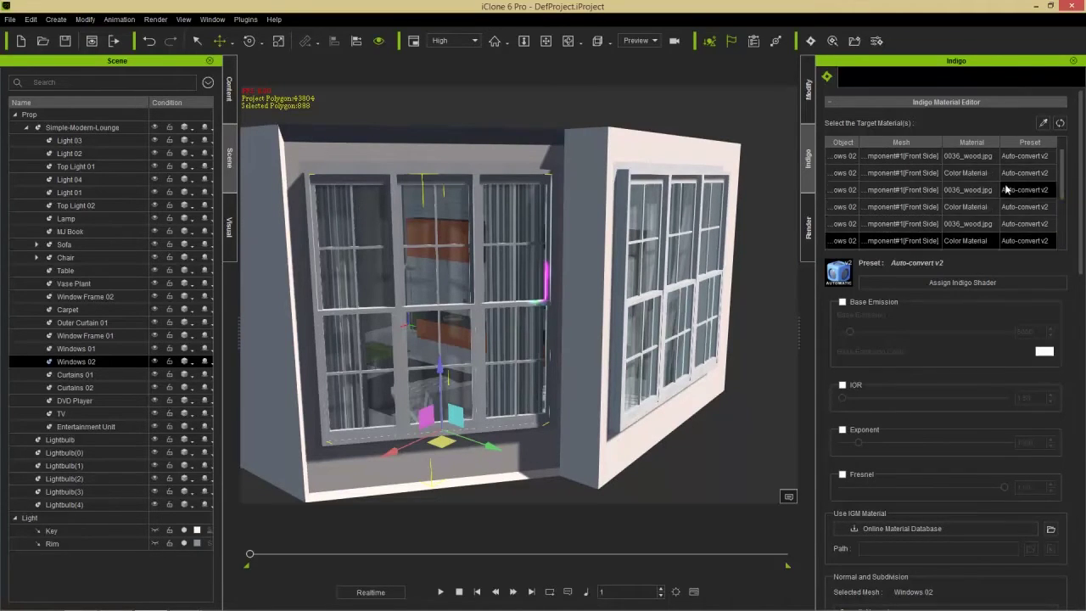
left_click(941, 175, "ctrl")
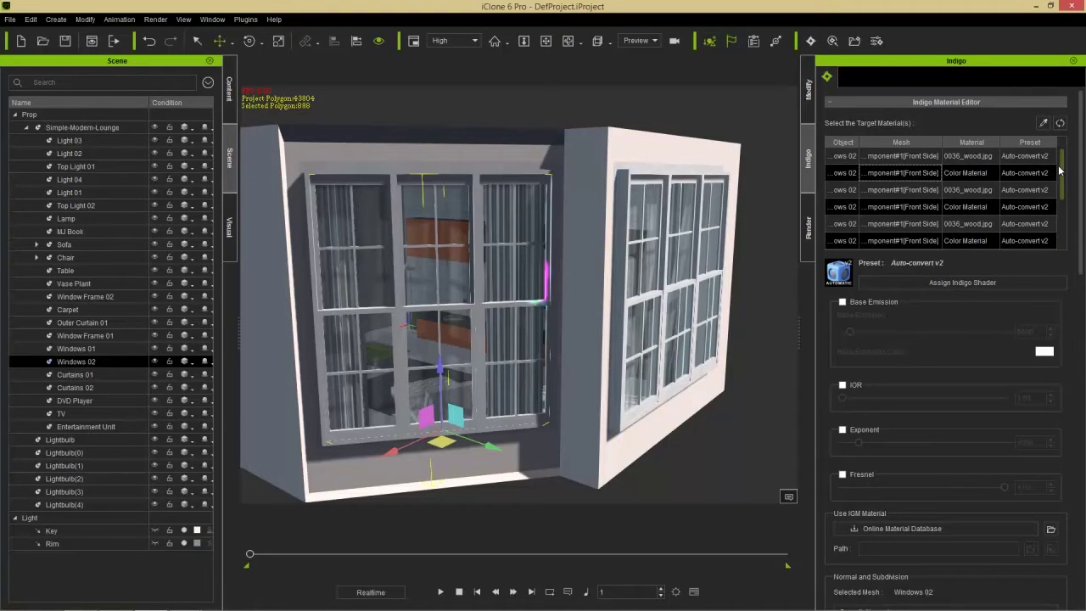
scroll(1059, 171, "up", 1)
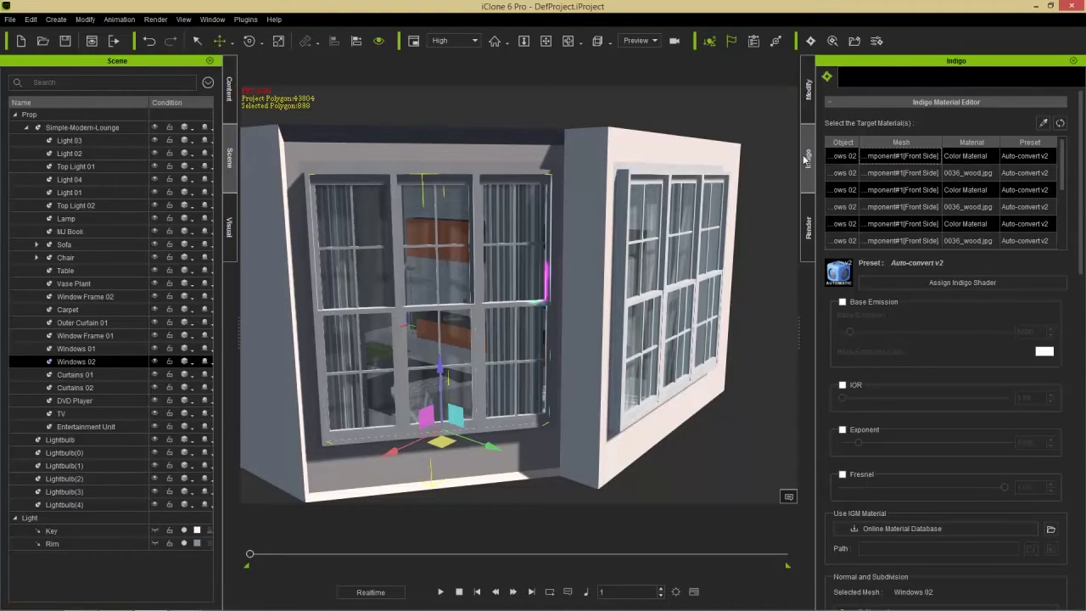
left_click(956, 283)
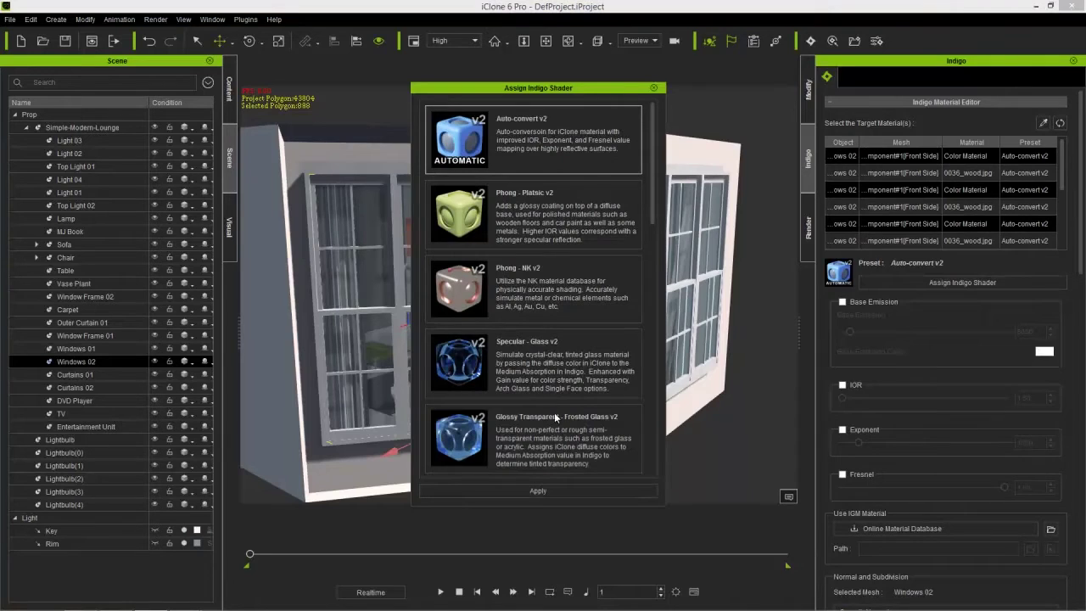
left_click(548, 370)
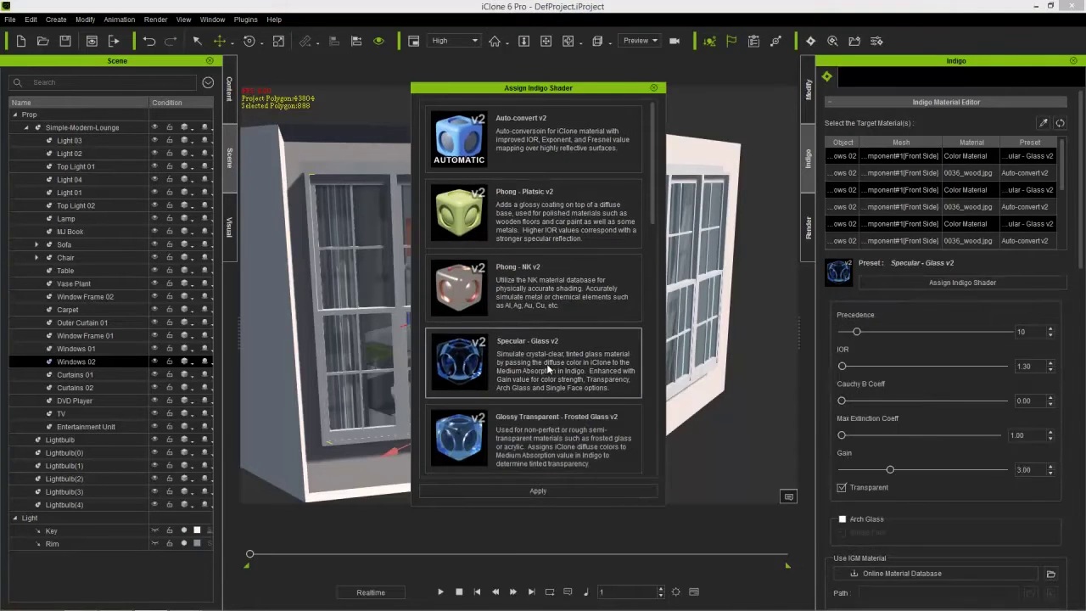
left_click(653, 87)
left_click(843, 519)
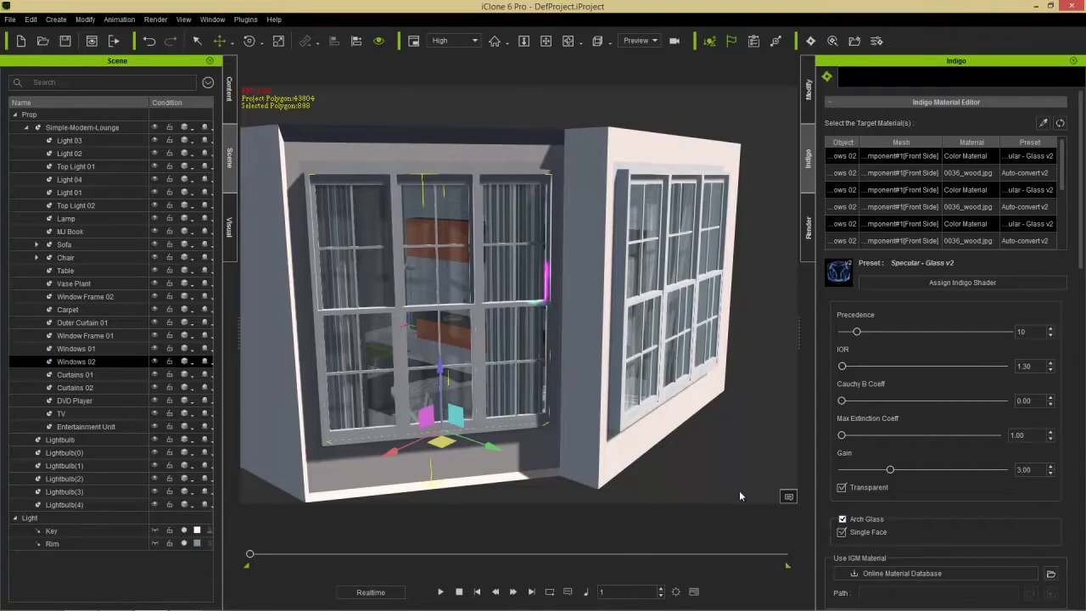
Step: Pick the Table's transparent top material in the lounge and assign it the Specular - Glass v2 Indigo shader
right_click_drag(453, 352, 497, 371)
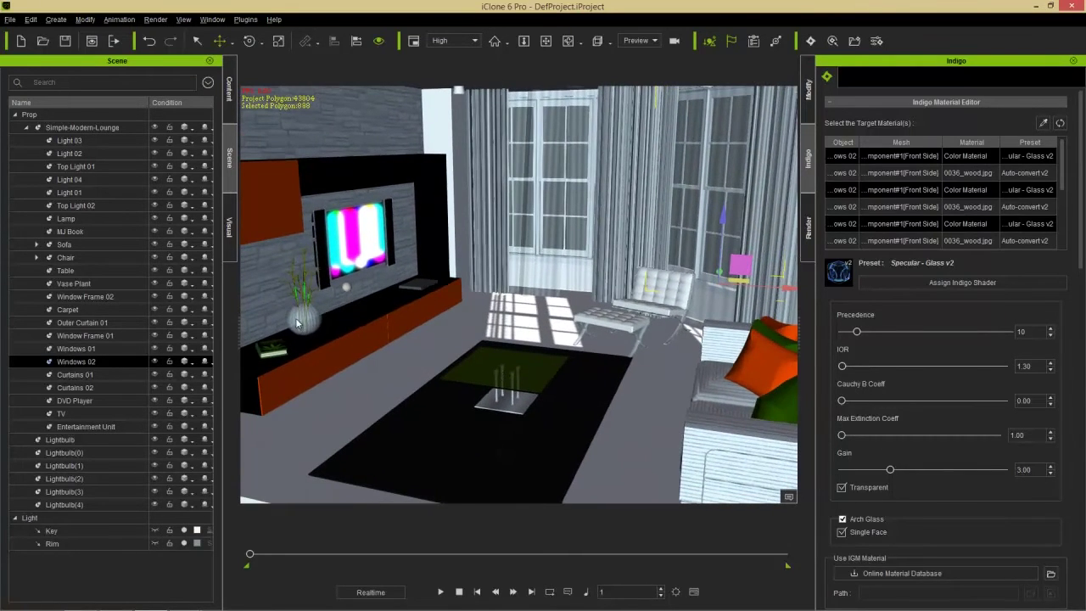
right_click_drag(449, 407, 491, 371)
left_click(102, 271)
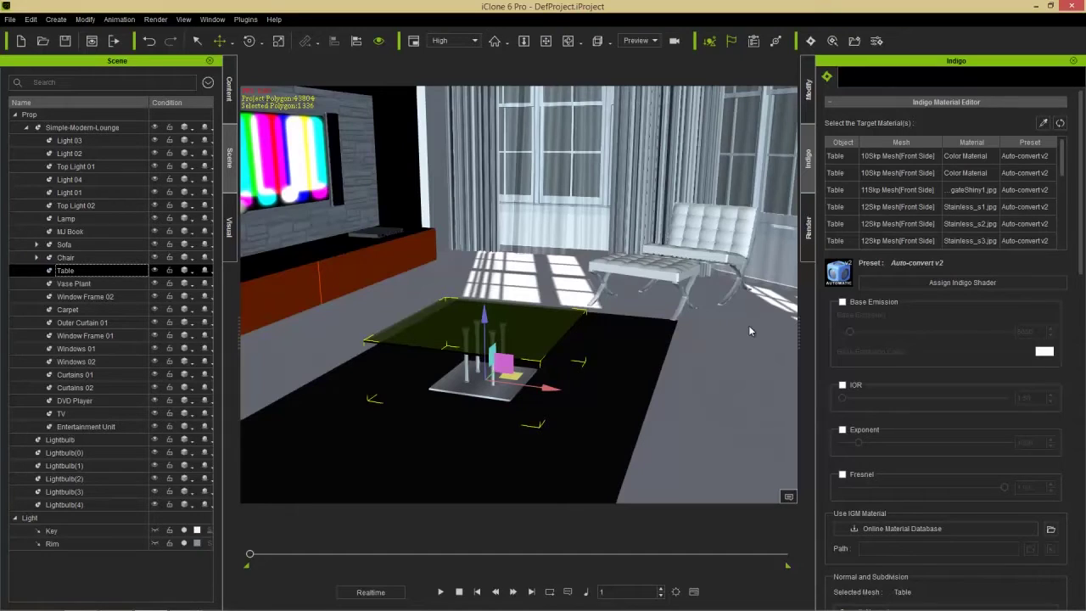
left_click(1044, 124)
left_click(529, 317)
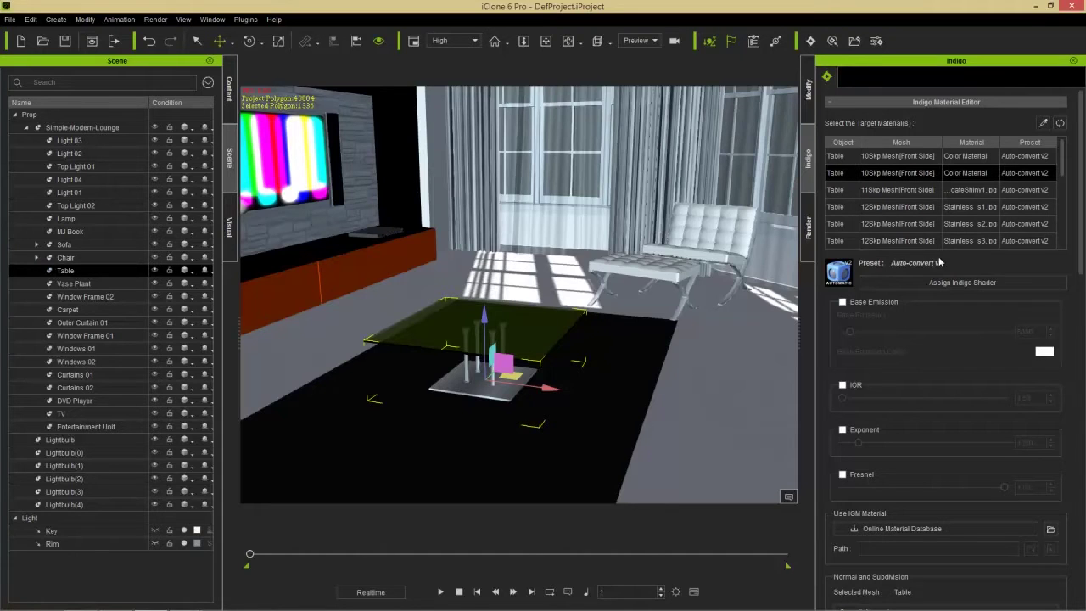
left_click(942, 284)
double_click(505, 380)
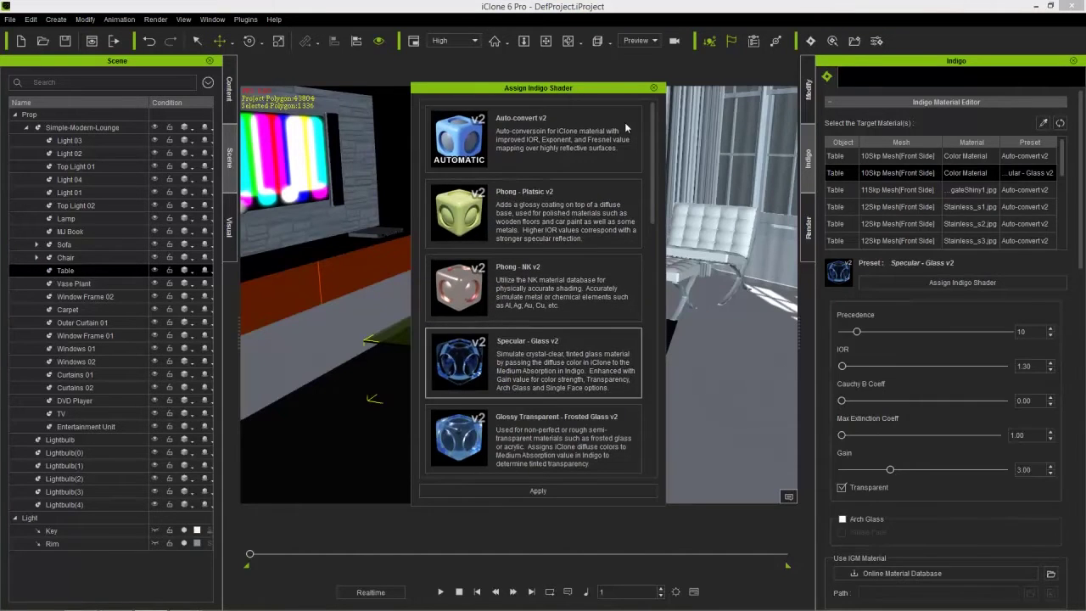
left_click(653, 88)
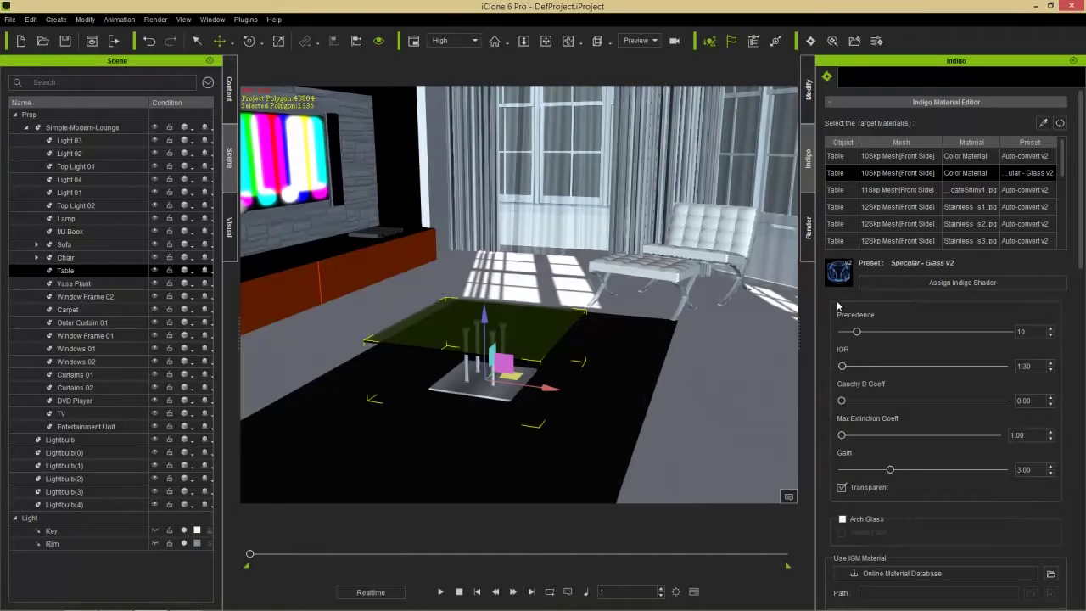
Step: Start an Indigo render of the table close-up and switch to Indigo RT
scroll(737, 309, "up", 3)
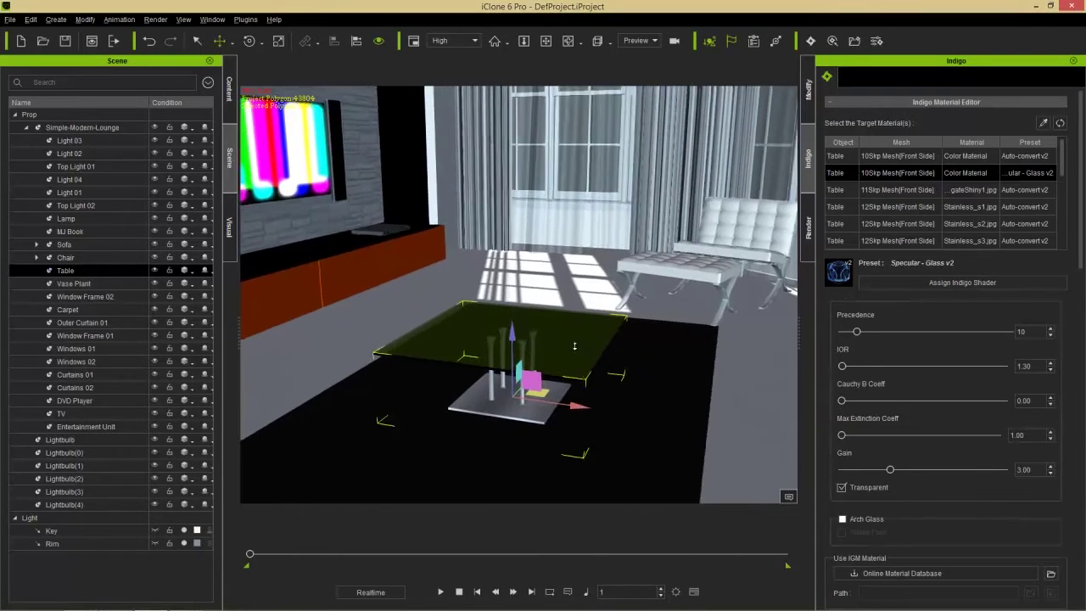
left_click(810, 41)
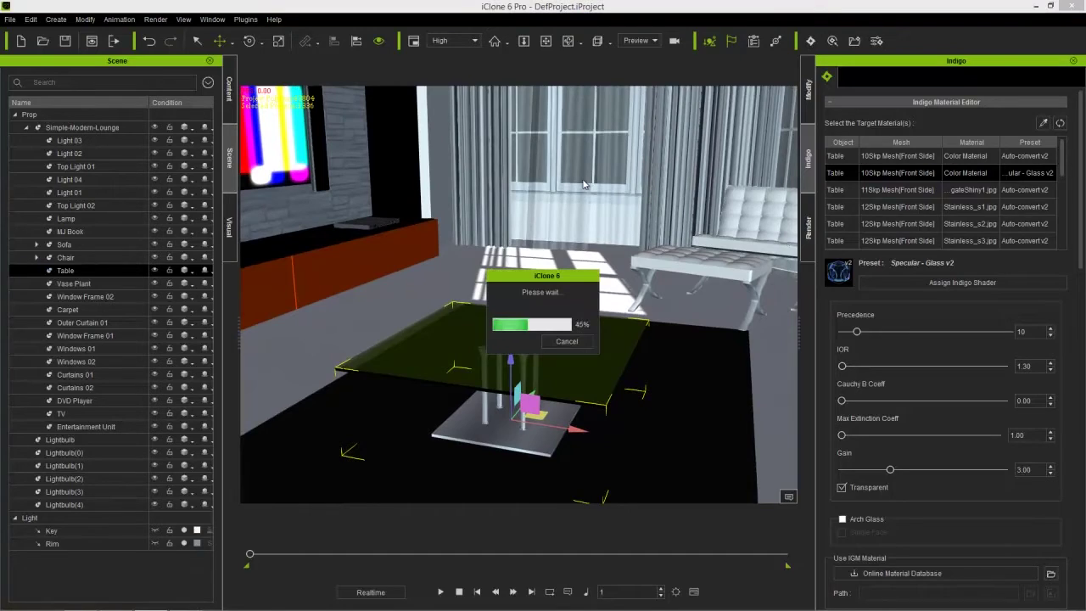
key("alt+Tab")
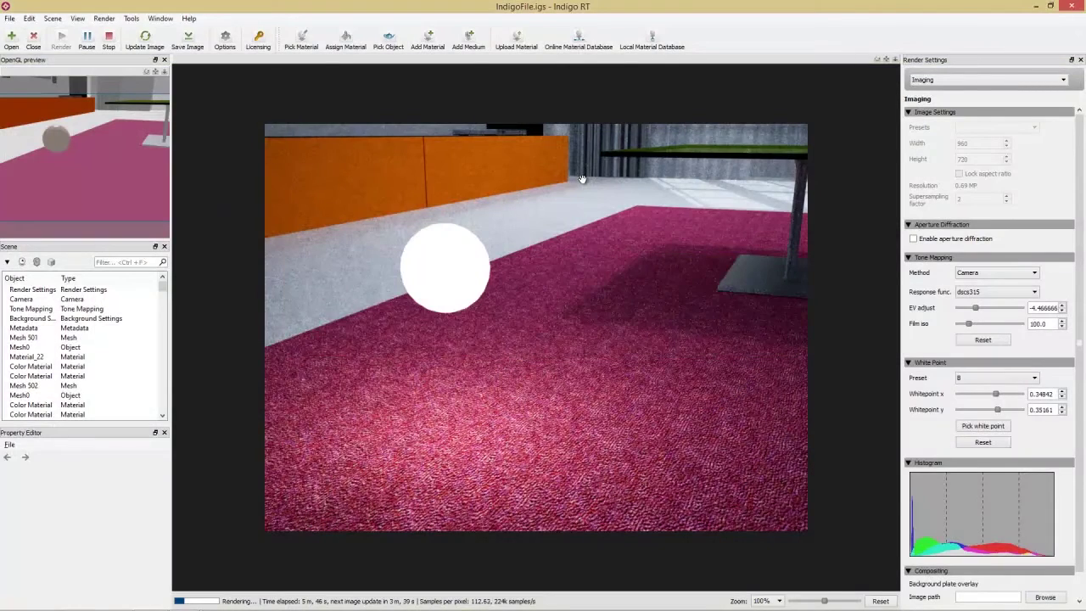
Step: Pick the purple carpet's material in the rendered carpet image to show its properties
key("alt+Tab")
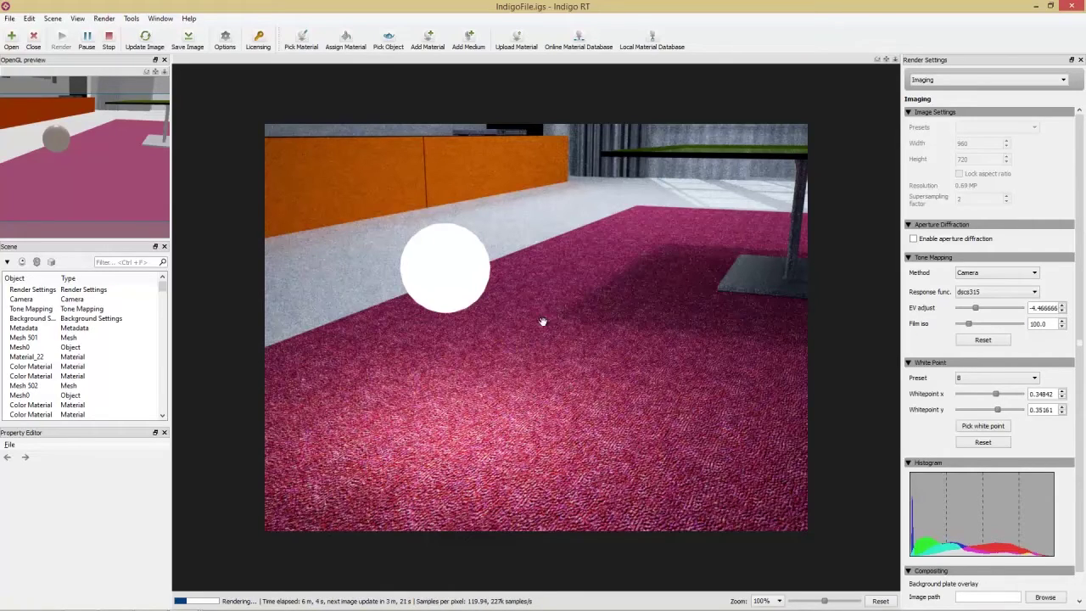
left_click(301, 35)
left_click(593, 380)
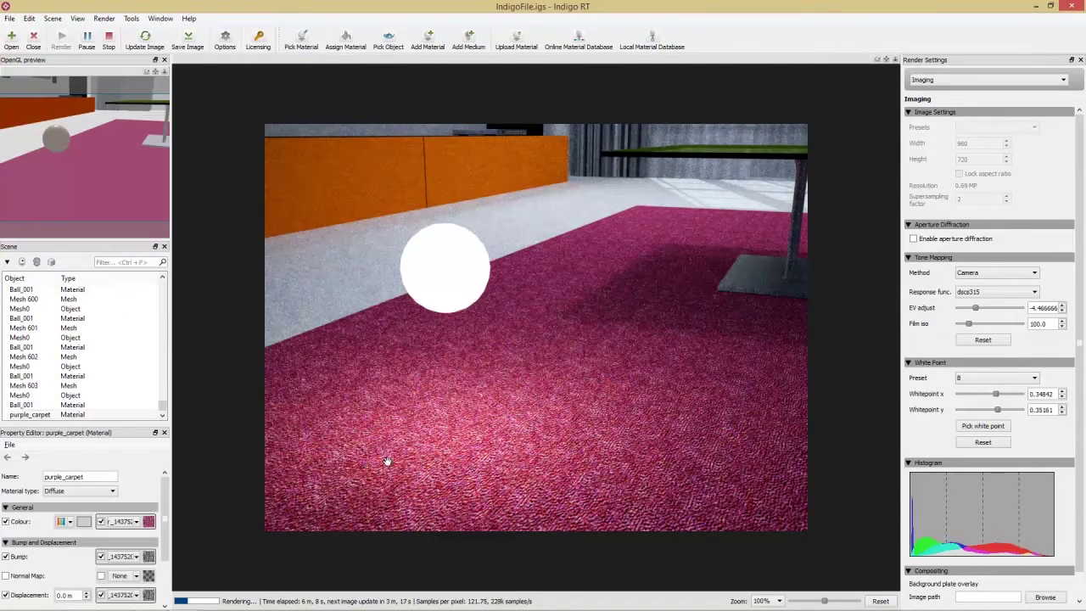
Step: Recolour the purple_carpet material from its texture to plain dark brown #5C4A3A and stop the render
left_click(84, 521)
left_click(818, 234)
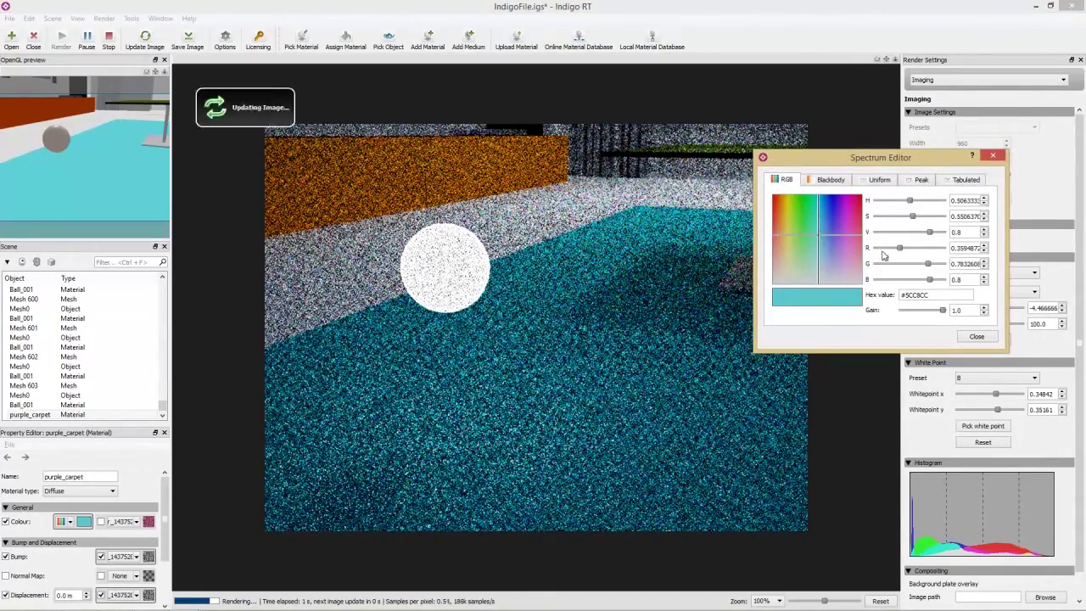
left_click_drag(928, 264, 893, 285)
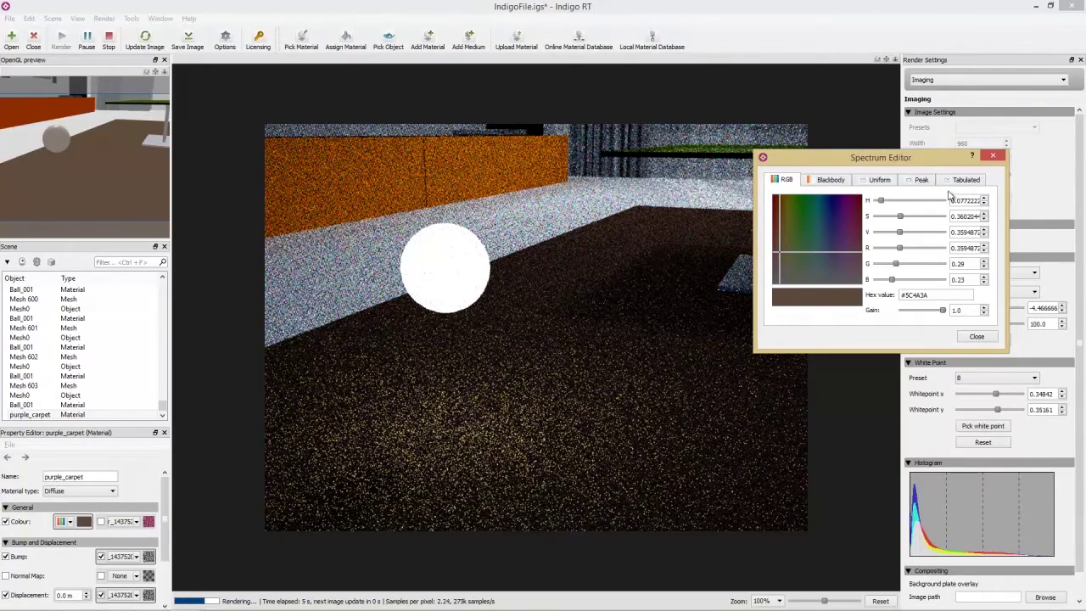
left_click(988, 336)
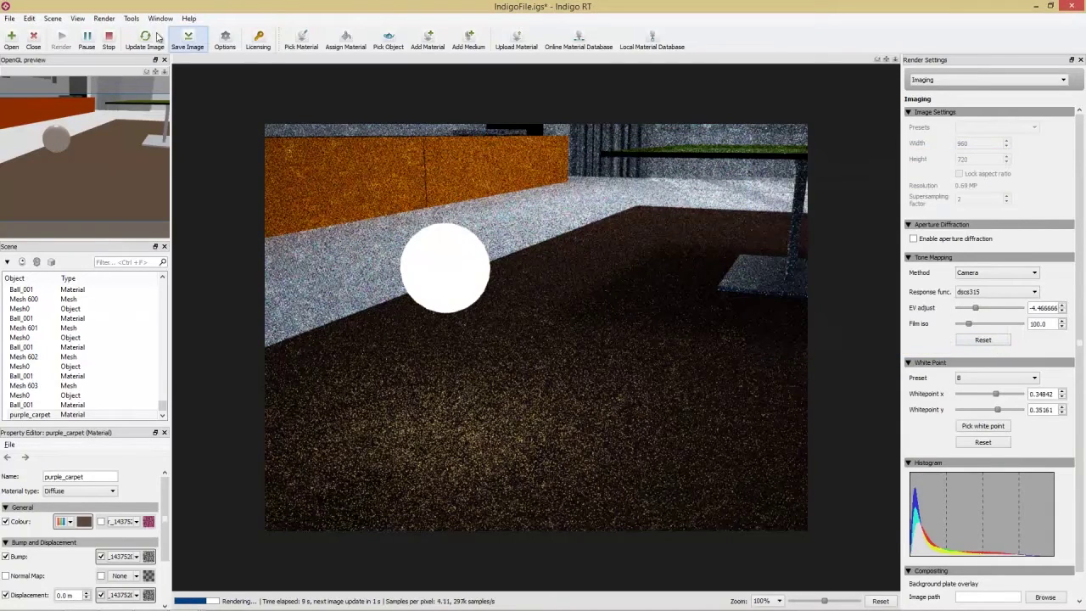
left_click(110, 38)
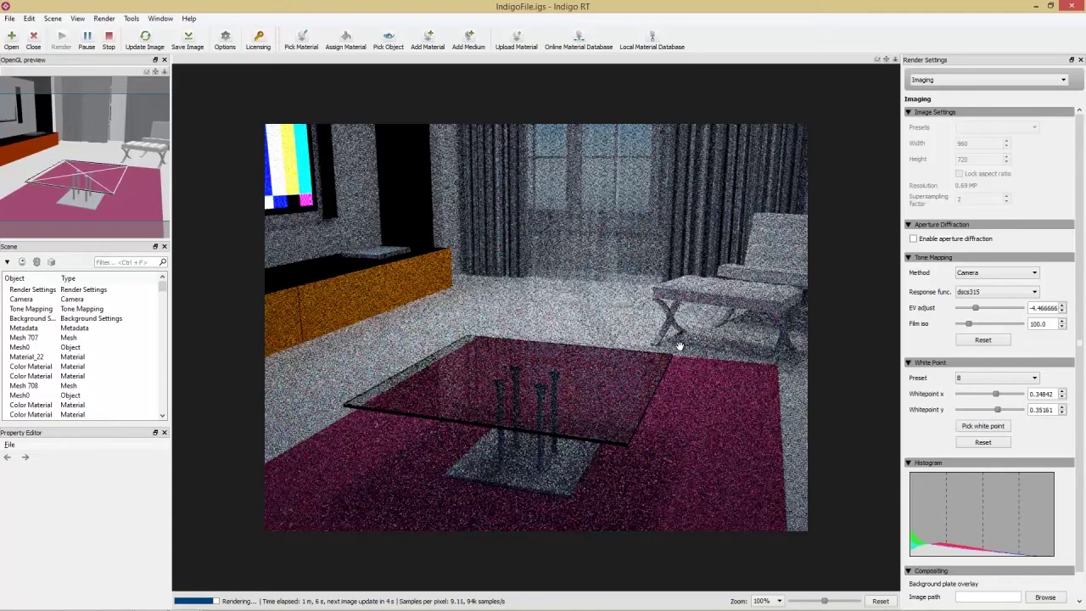
Step: Pick the glass table top's material to show its properties, compare it with the vase render and stop that render
left_click(302, 39)
left_click(472, 376)
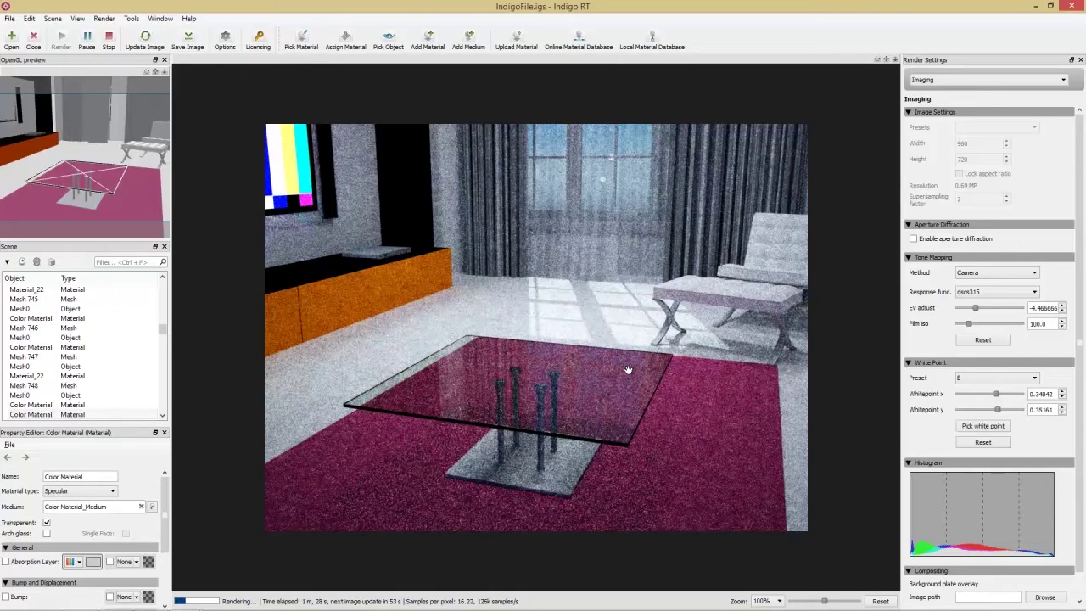
key("alt+Tab")
key("alt+Tab")
key("alt+Tab")
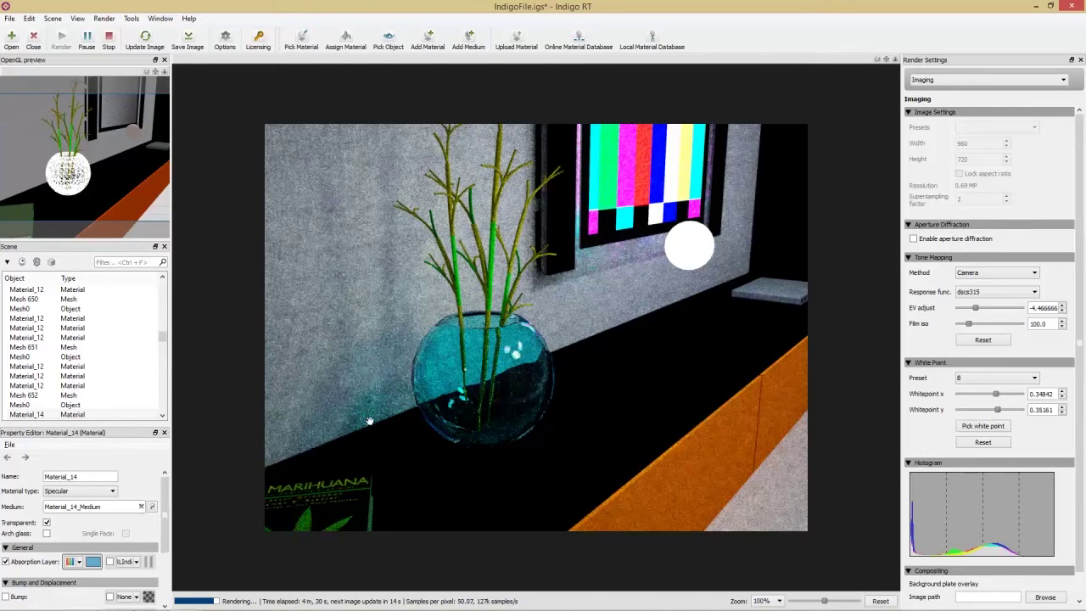
left_click(109, 38)
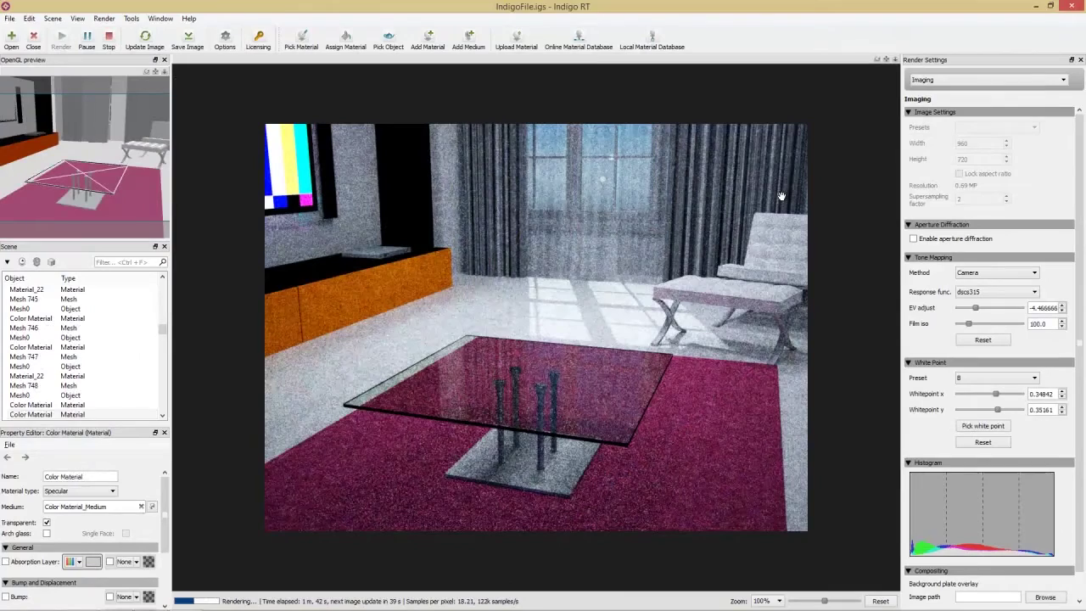
Step: Switch to iClone and move Lightbulb(4) from beside the entertainment unit to the curtain edge above the sofa's far end
key("alt+Tab")
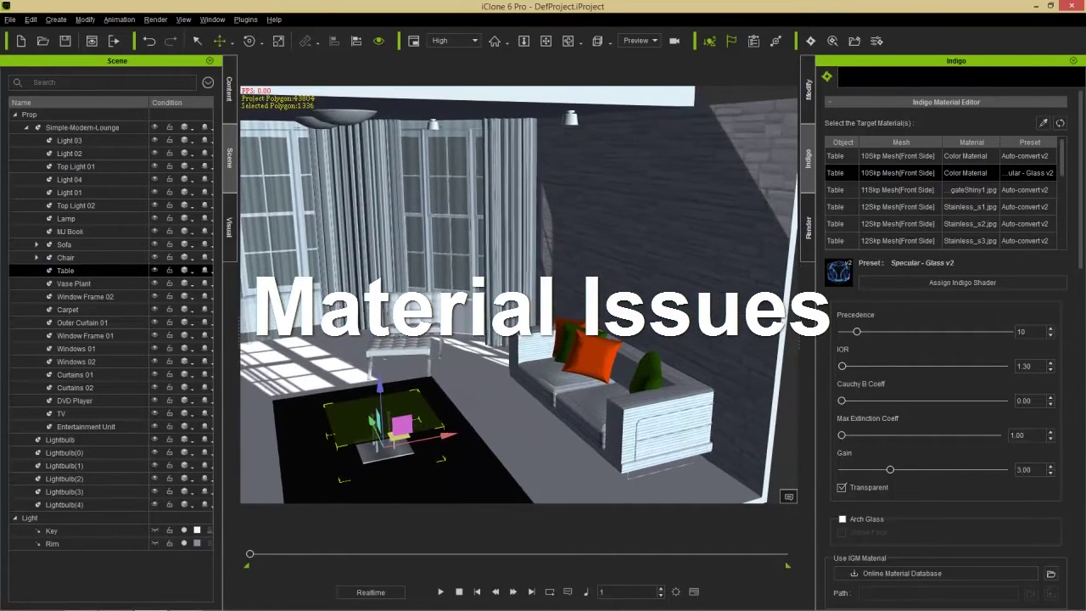
right_click_drag(505, 361, 547, 362)
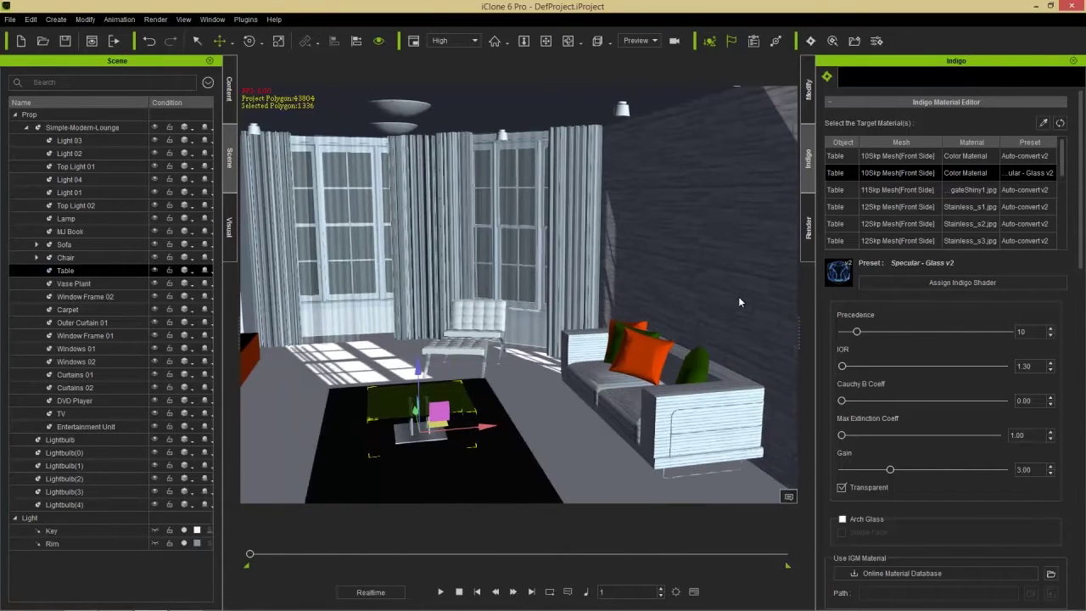
right_click_drag(600, 313, 667, 328)
left_click(342, 339)
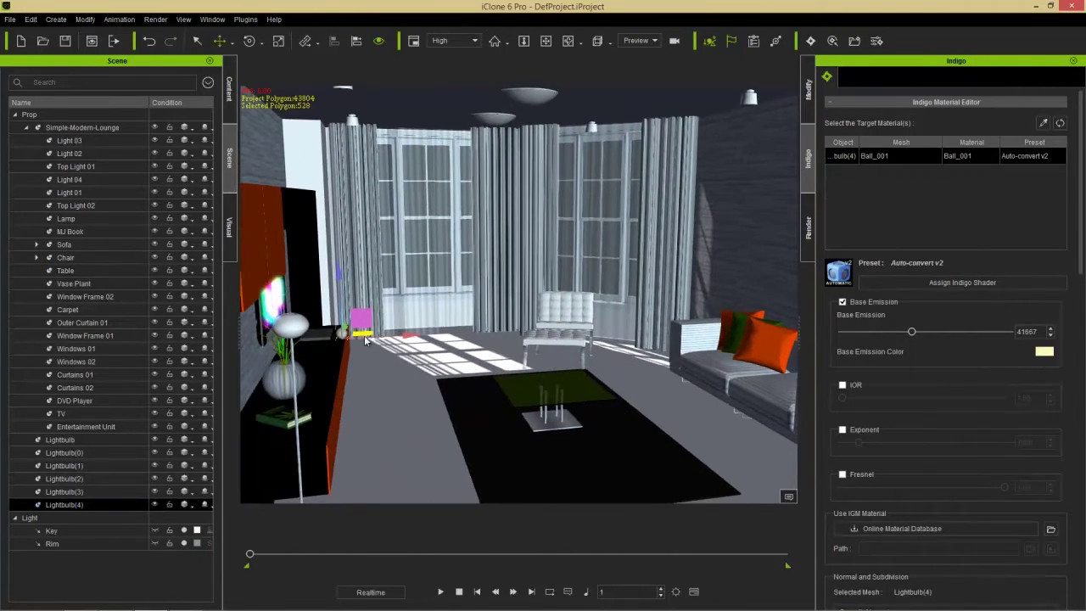
right_click_drag(730, 345, 653, 392)
left_click_drag(448, 278, 468, 174)
middle_click_drag(538, 298, 509, 313)
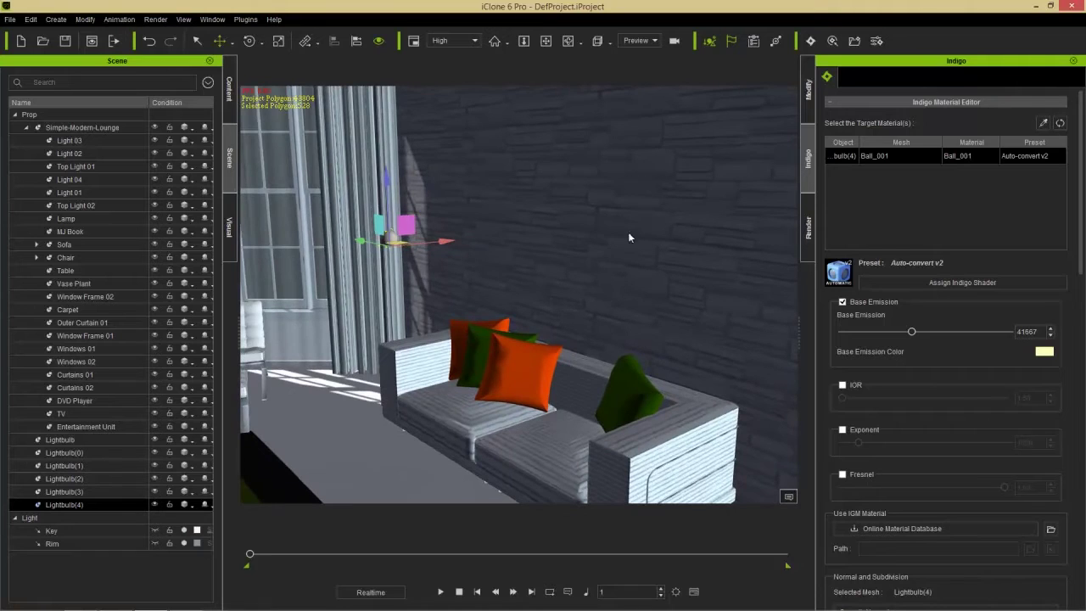
Step: Apply the Limestone Blocks material from Substance Power 200, Architecture & Street, to the stone wall behind the sofa
left_click(229, 88)
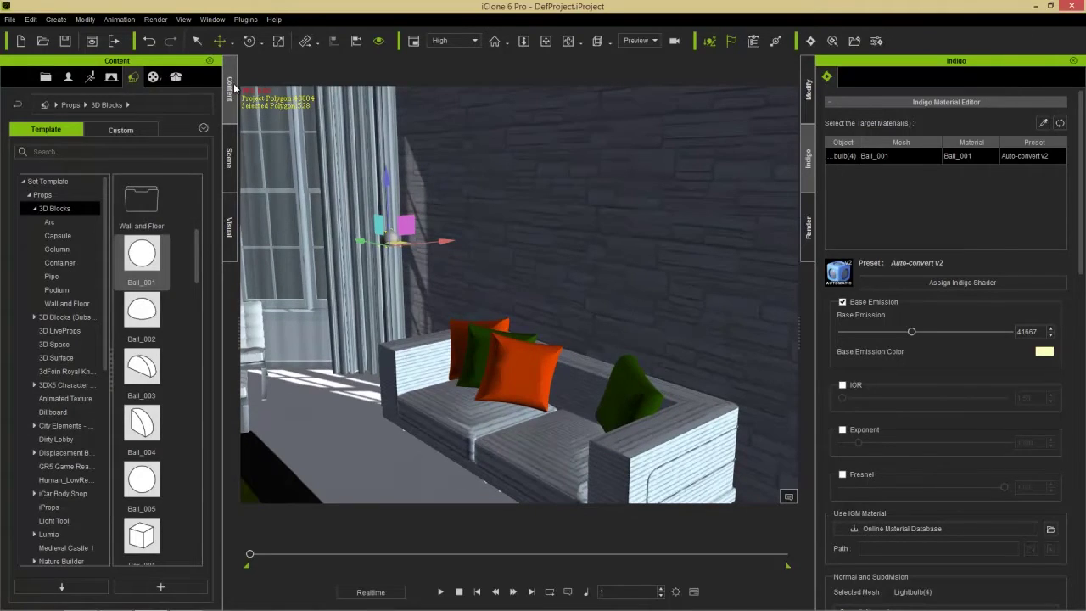
left_click(153, 78)
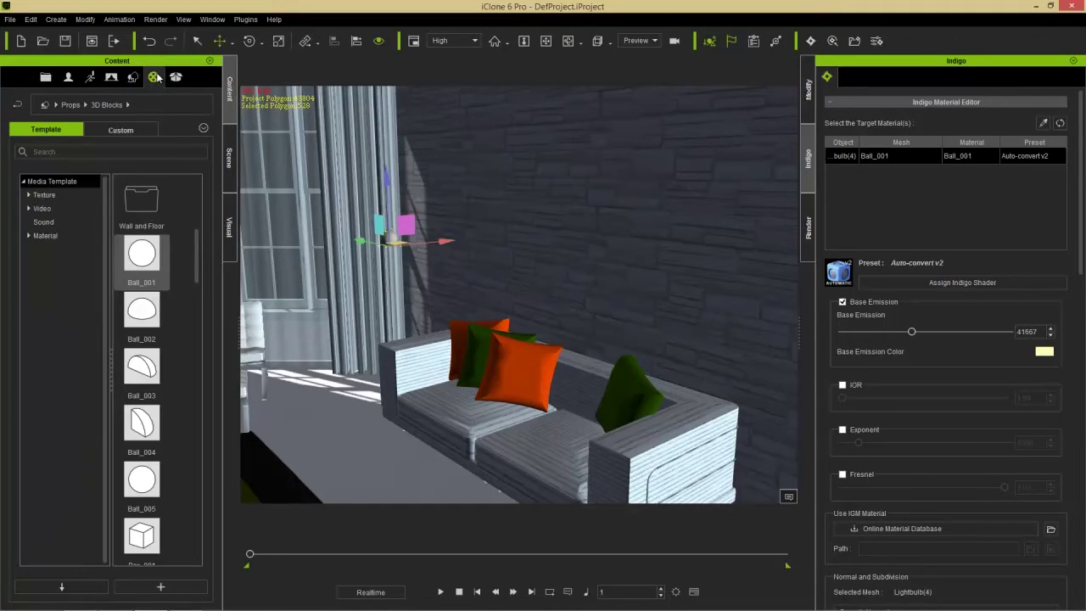
double_click(45, 235)
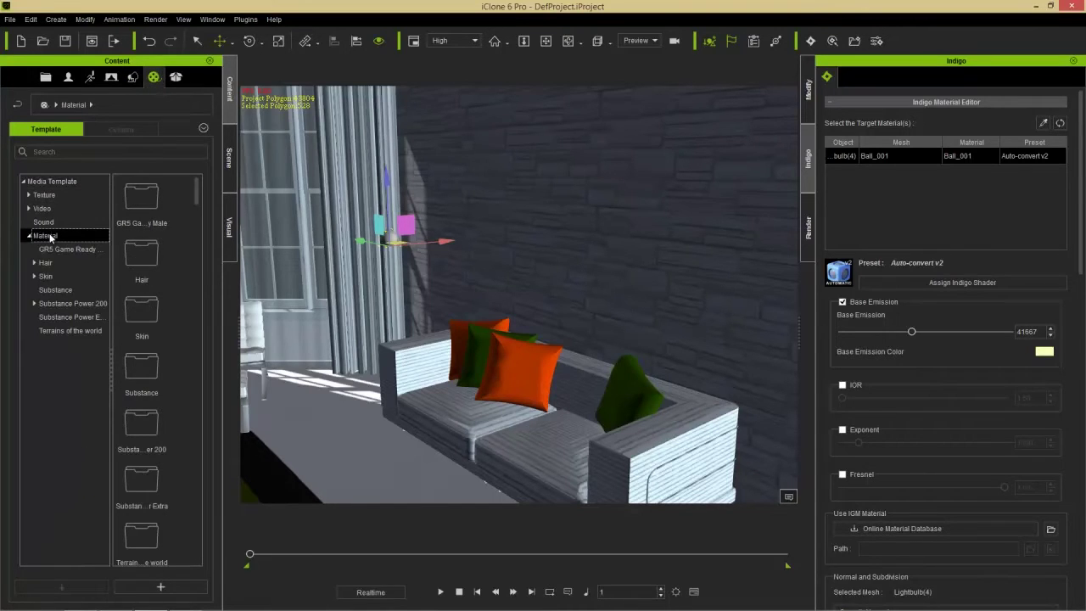
double_click(75, 303)
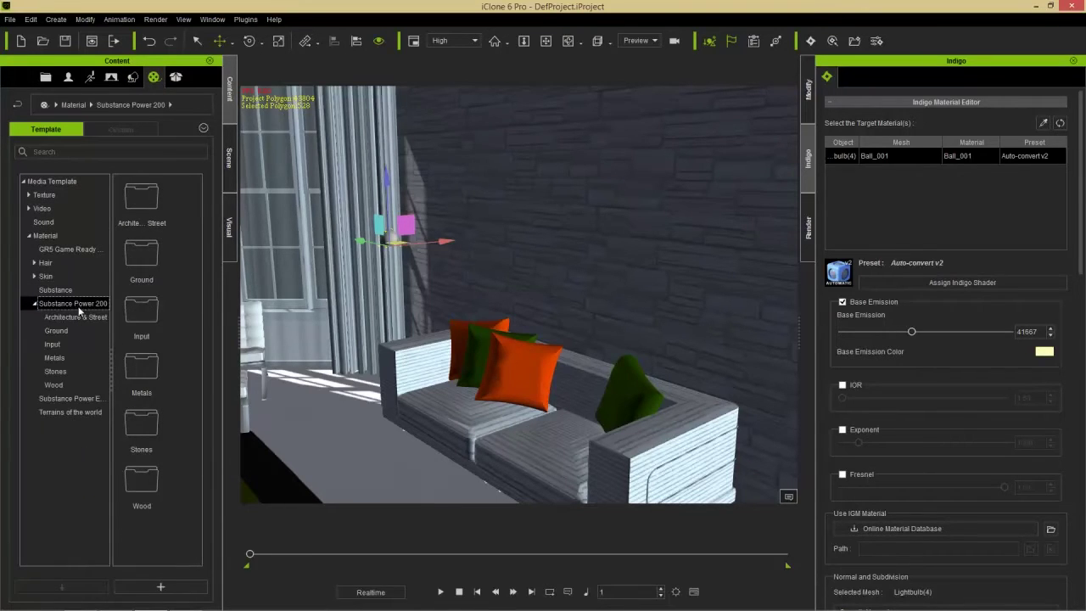
left_click(73, 317)
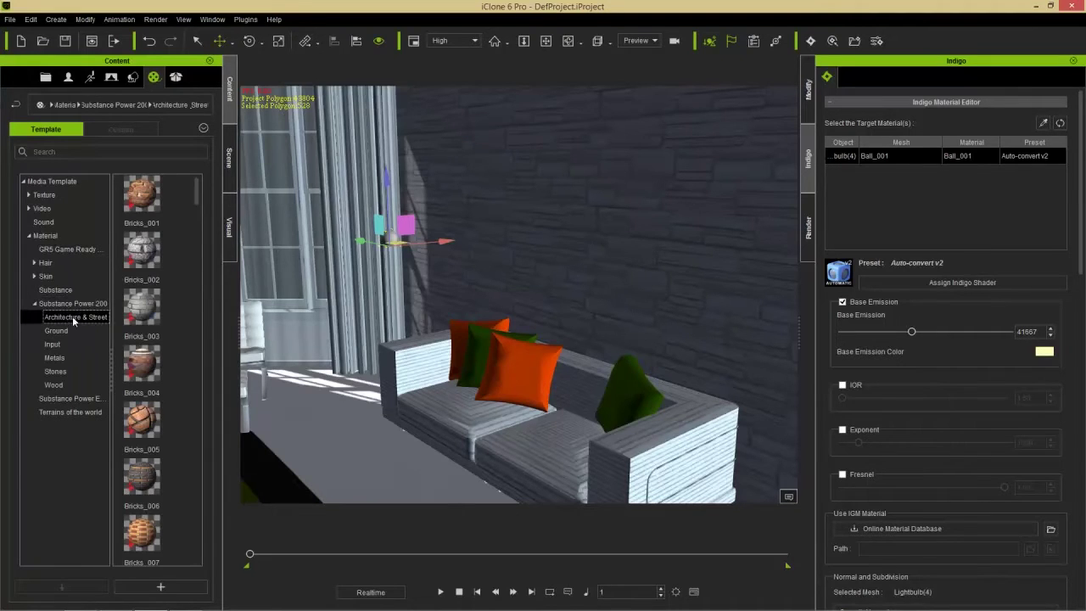
left_click_drag(197, 206, 196, 440)
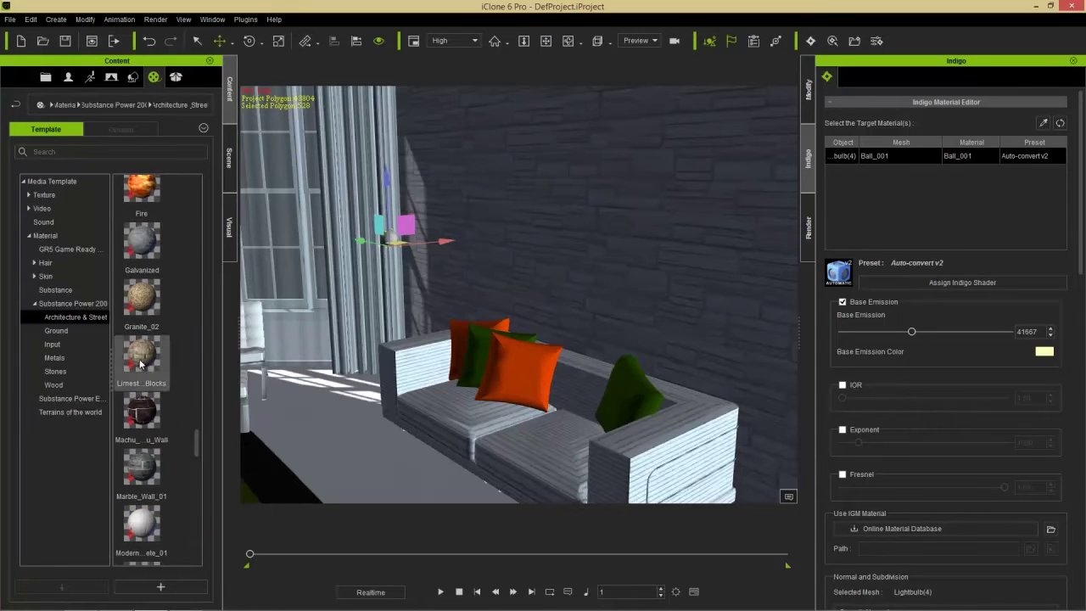
left_click_drag(141, 362, 651, 268)
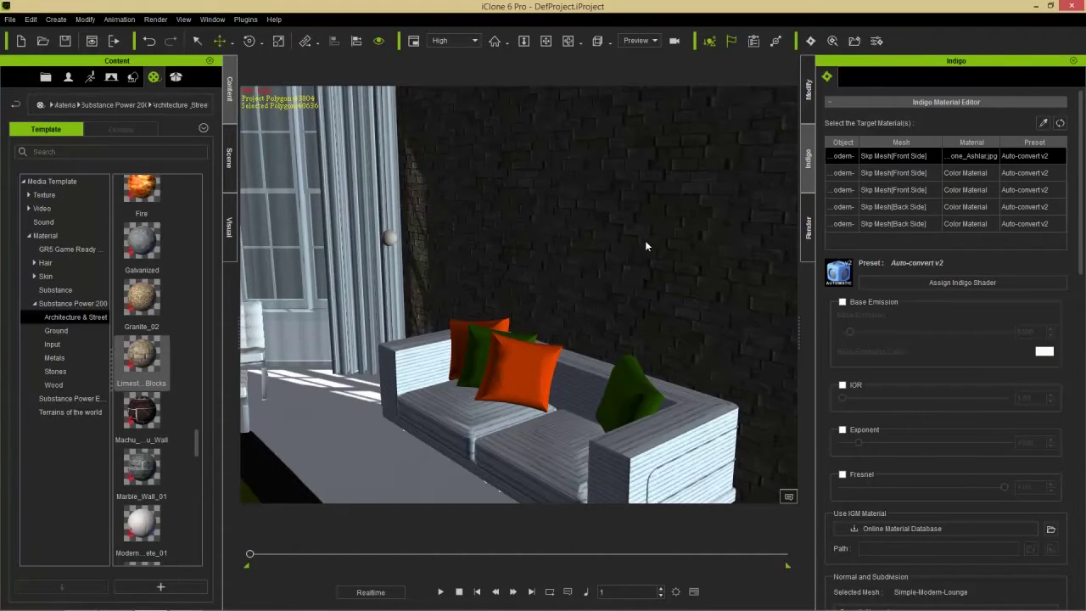
Step: Enlarge Lightbulb(4) near the sofa and start an Indigo render of the sofa and stone wall
right_click_drag(434, 331, 505, 249)
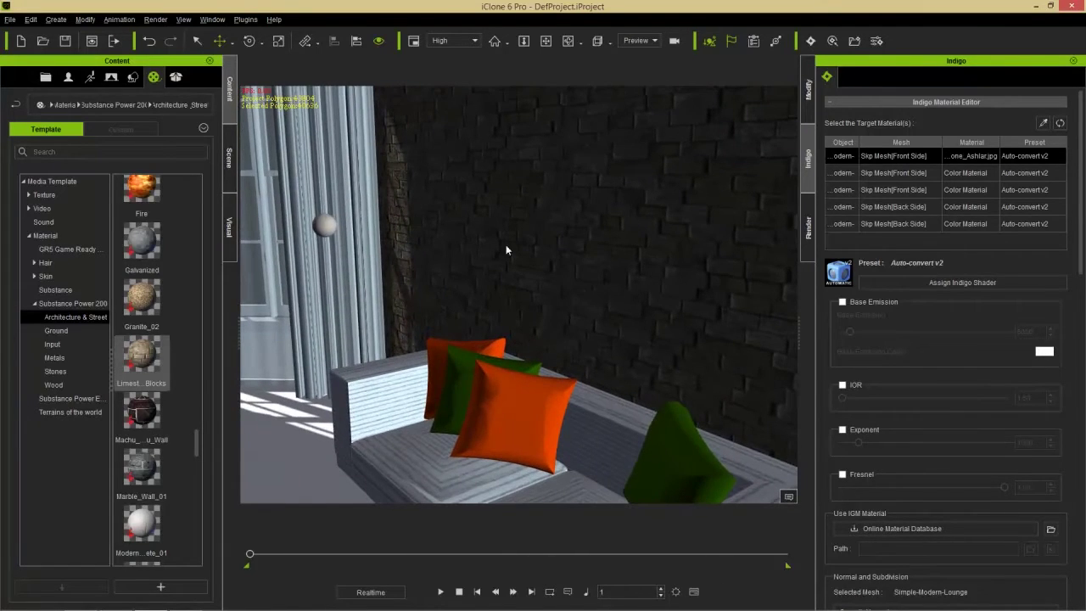
left_click(333, 220)
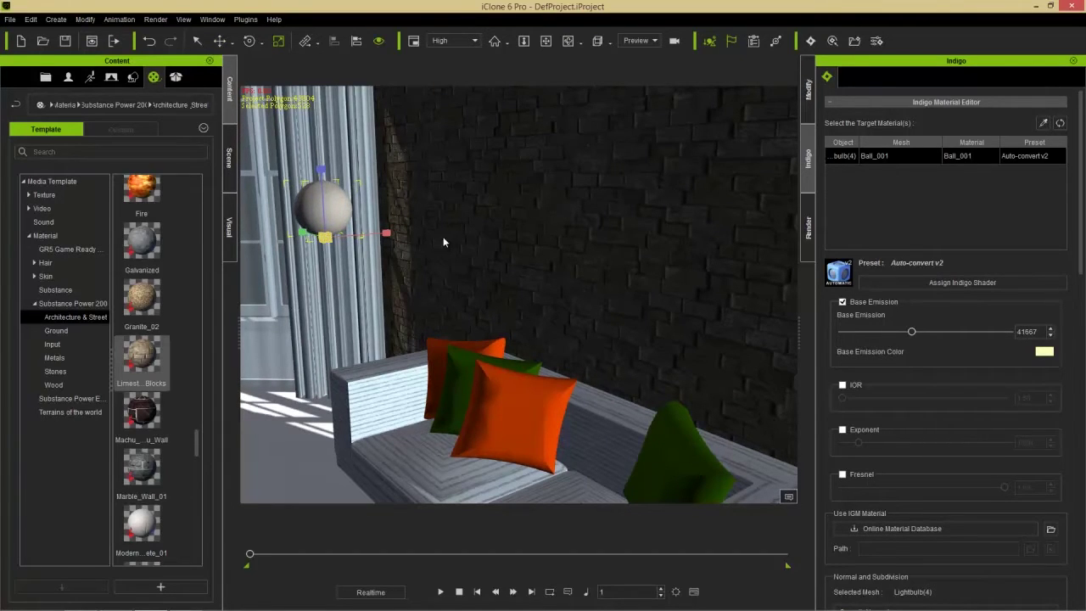
middle_click_drag(522, 363, 516, 330)
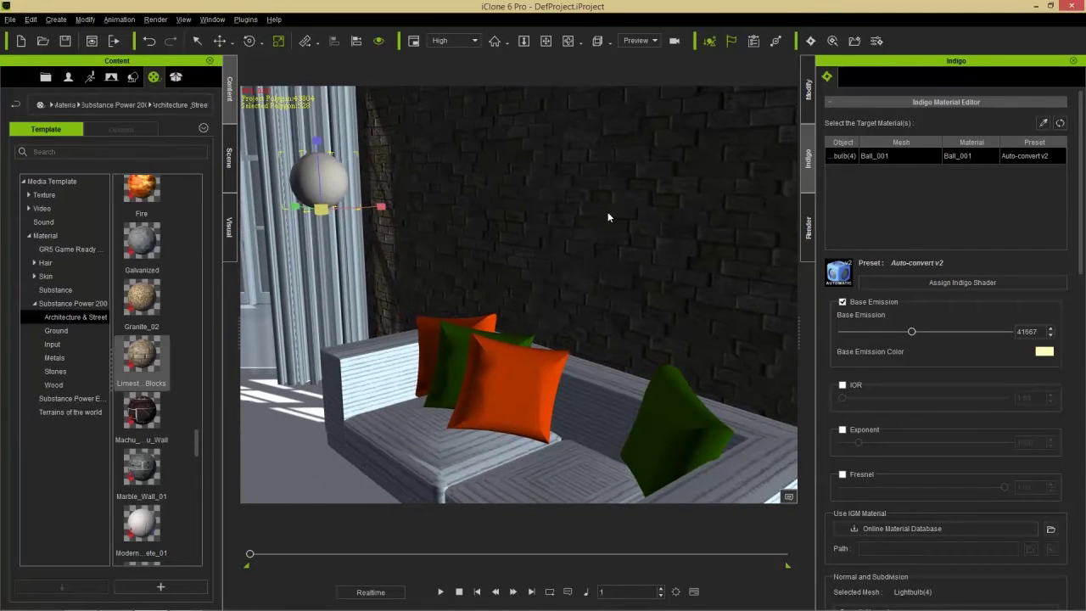
left_click(810, 41)
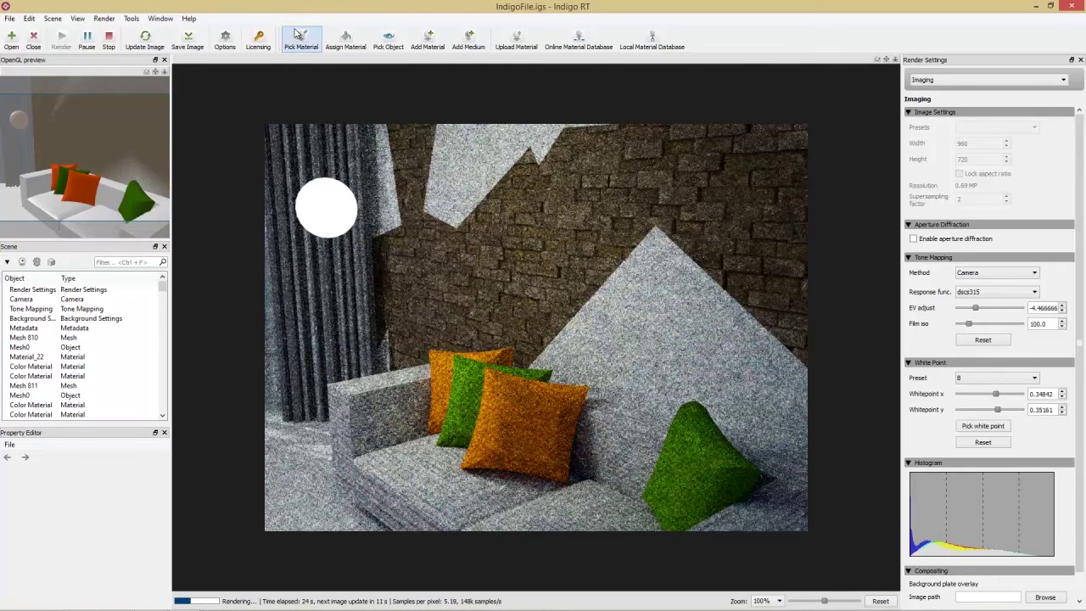
Step: Set the Color Material of the white patches over the brick wall to Null, stop the render and close Indigo RT
left_click(639, 309)
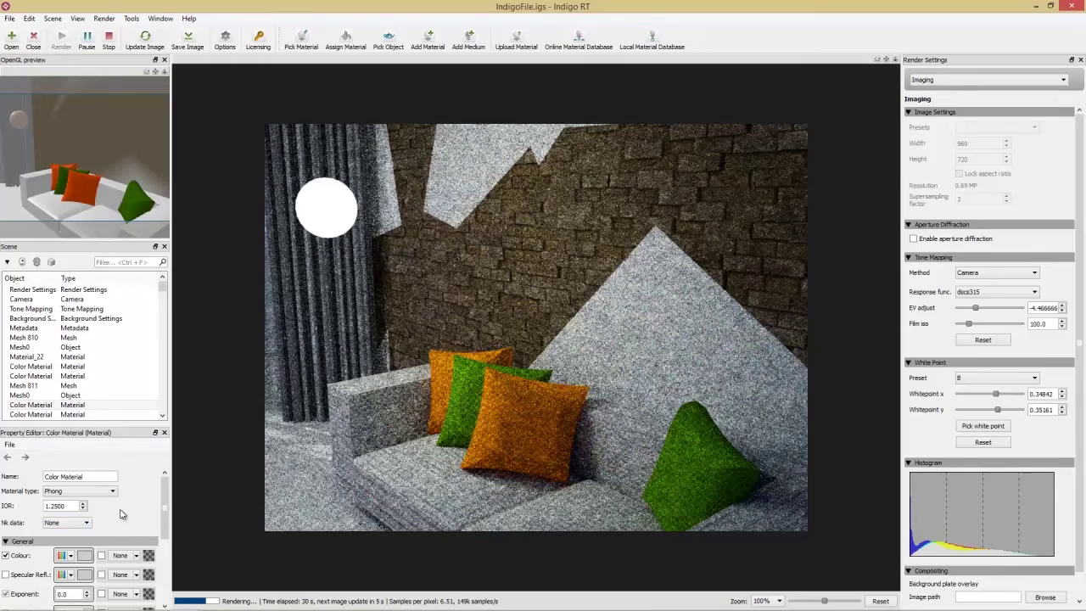
left_click(97, 496)
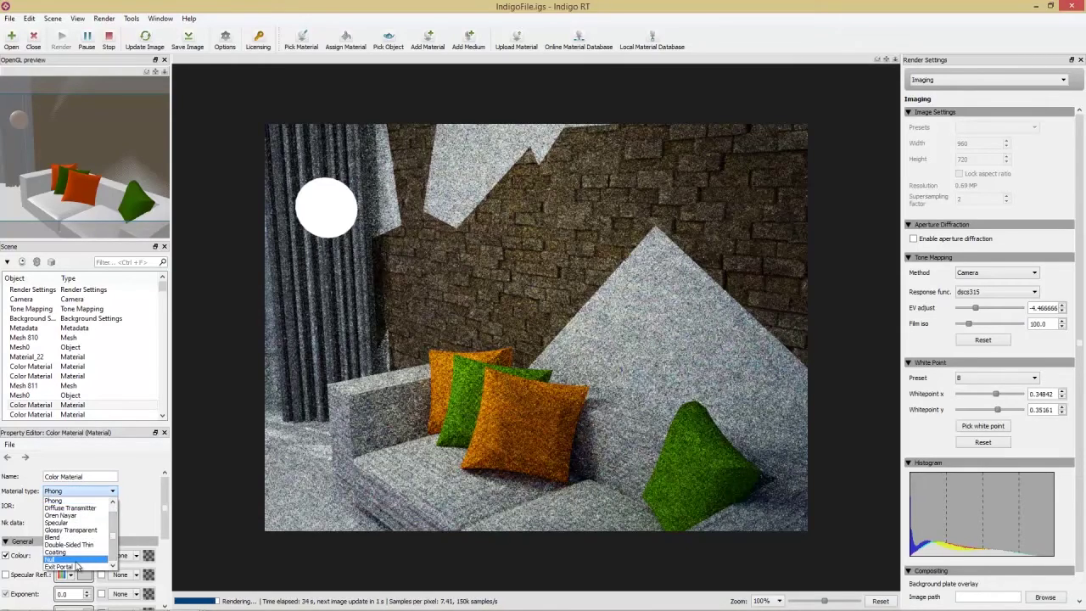
left_click(85, 560)
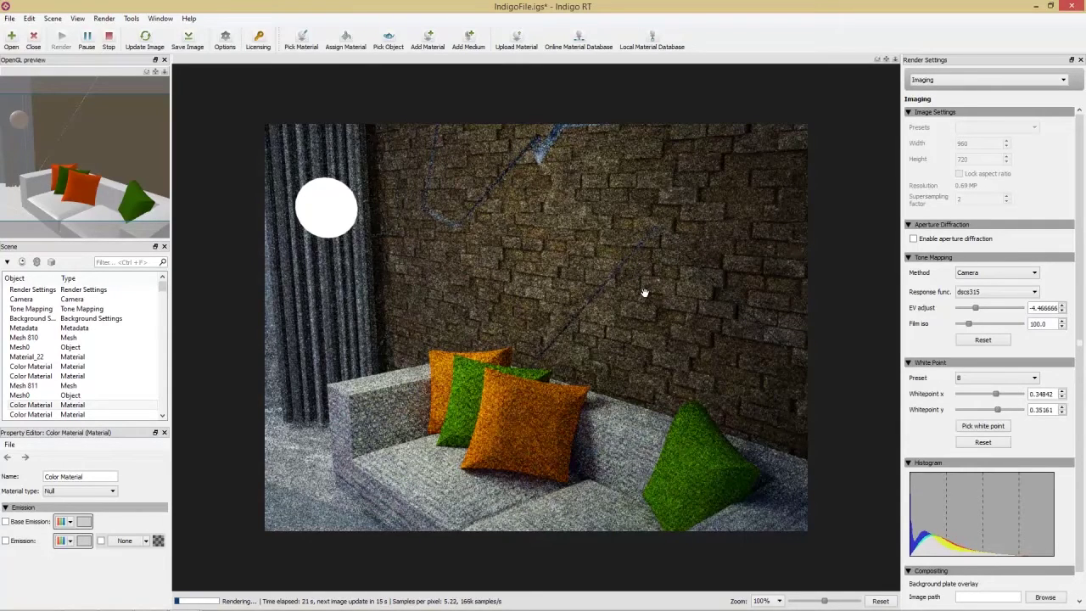
left_click(108, 38)
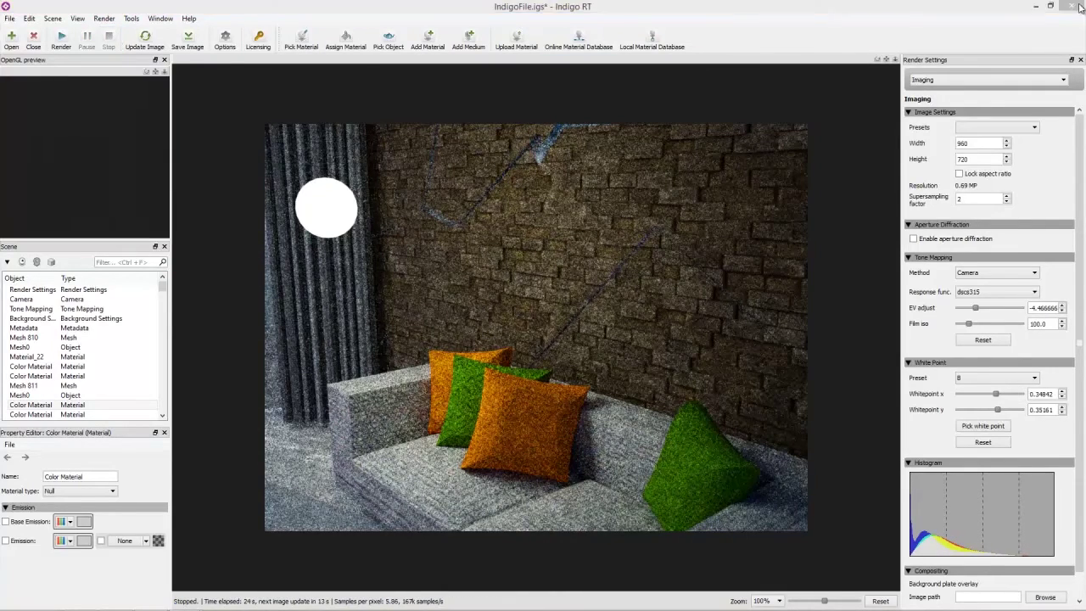
left_click(1077, 7)
Step: Add the Displace_001 plane from the Tessellation Template props on the ground outside the lounge's open front corner
scroll(438, 256, "down", 5)
right_click_drag(439, 255, 492, 270)
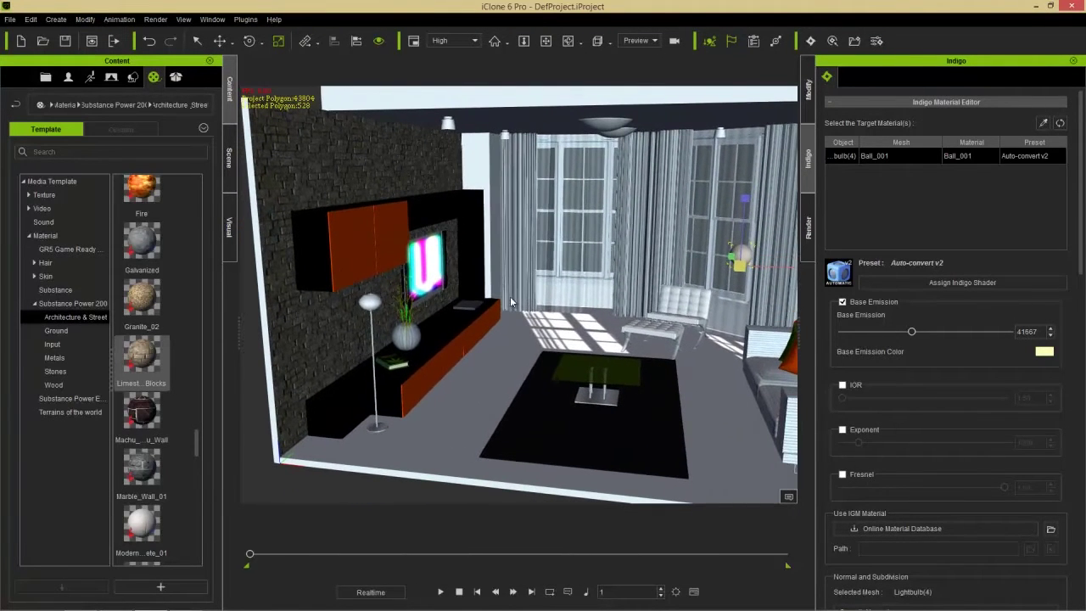
left_click(133, 79)
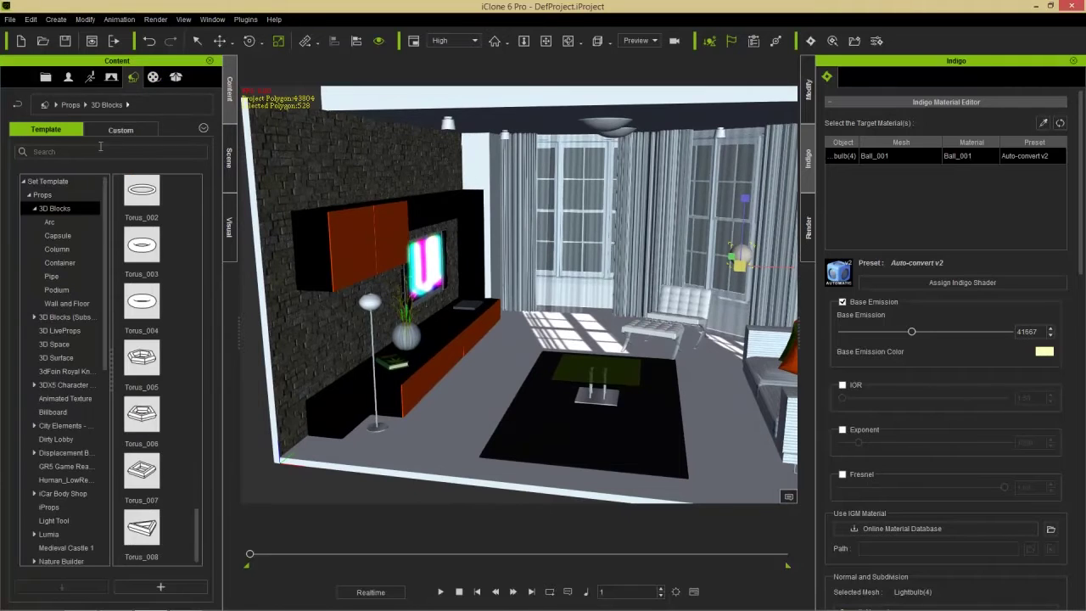
left_click(43, 195)
double_click(43, 196)
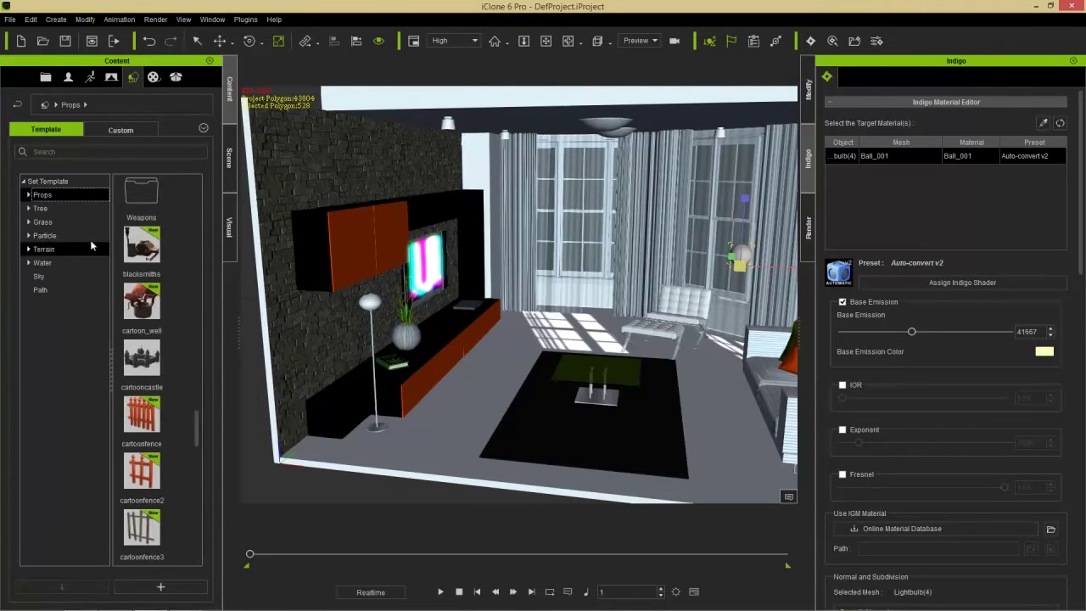
double_click(57, 196)
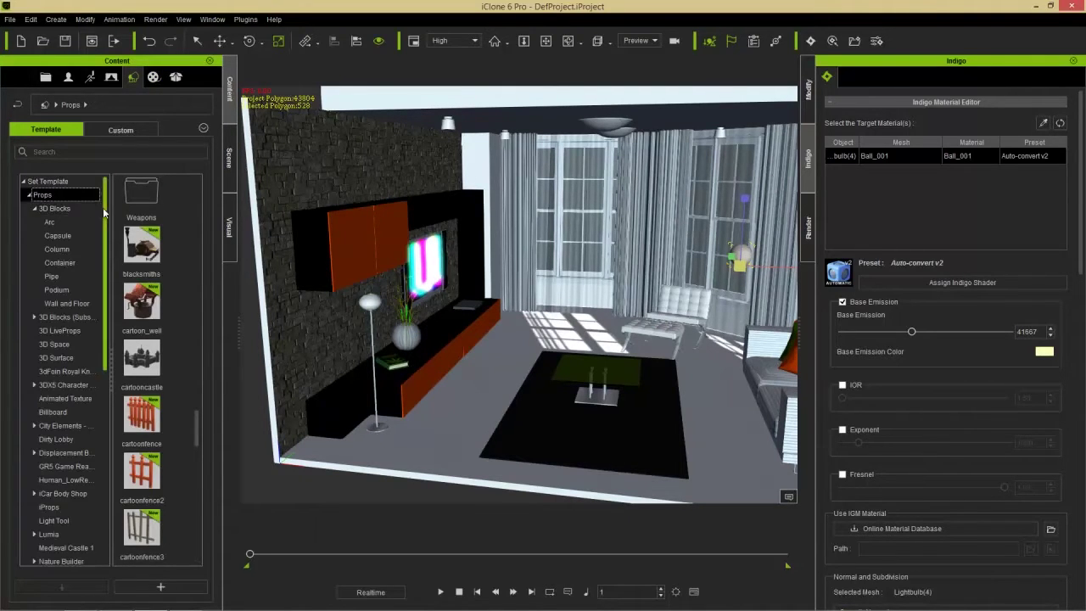
scroll(85, 340, "down", 6)
left_click(92, 399)
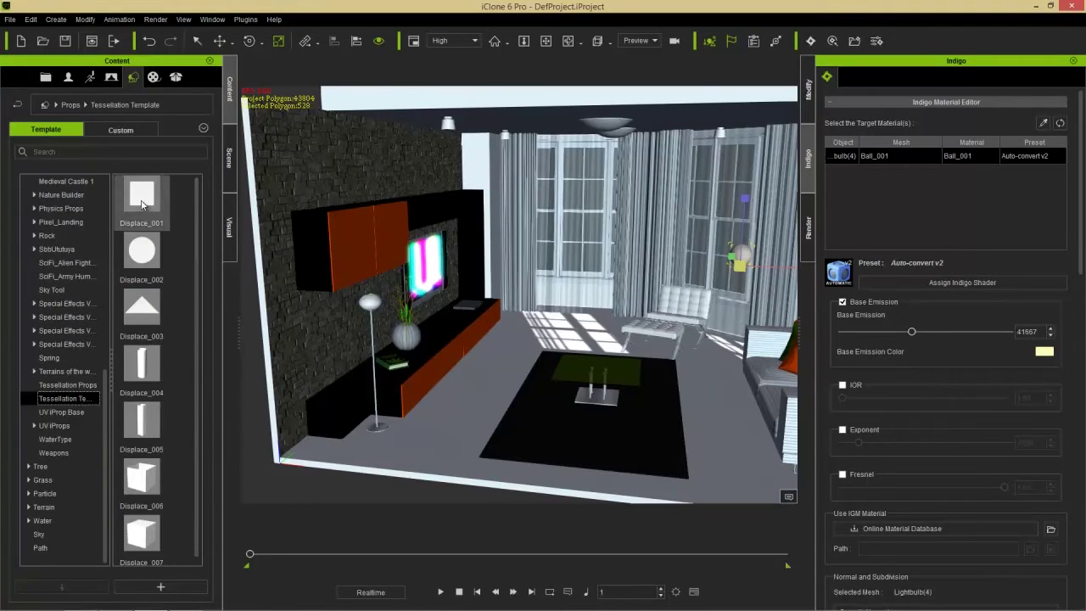
left_click_drag(143, 194, 353, 483)
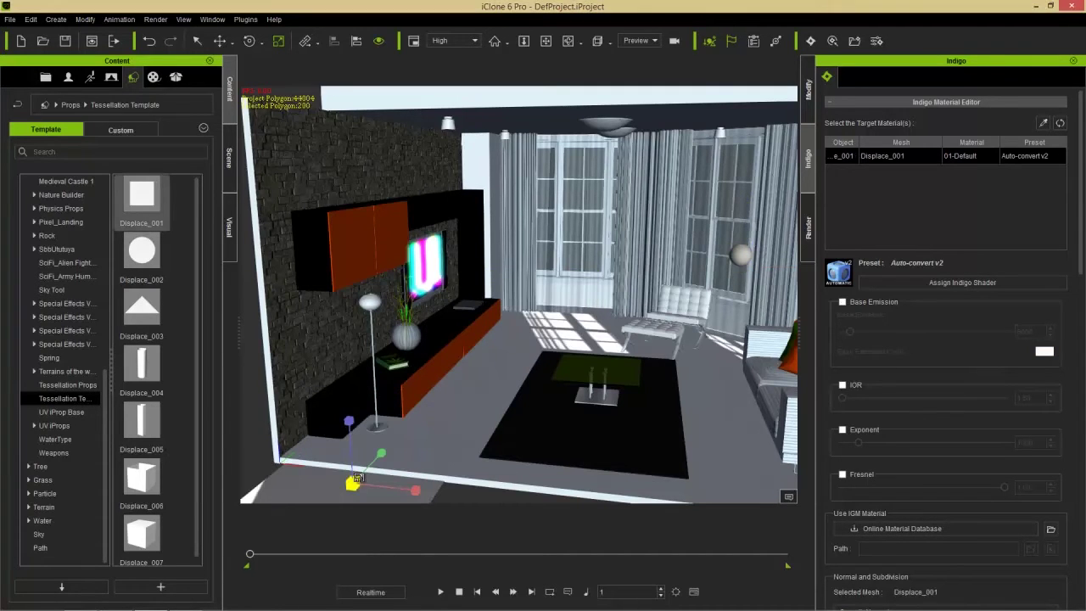
Step: Rotate the Displace_001 plane upright by setting its Y rotation to 90
middle_click_drag(448, 450, 466, 400)
scroll(466, 401, "up", 5)
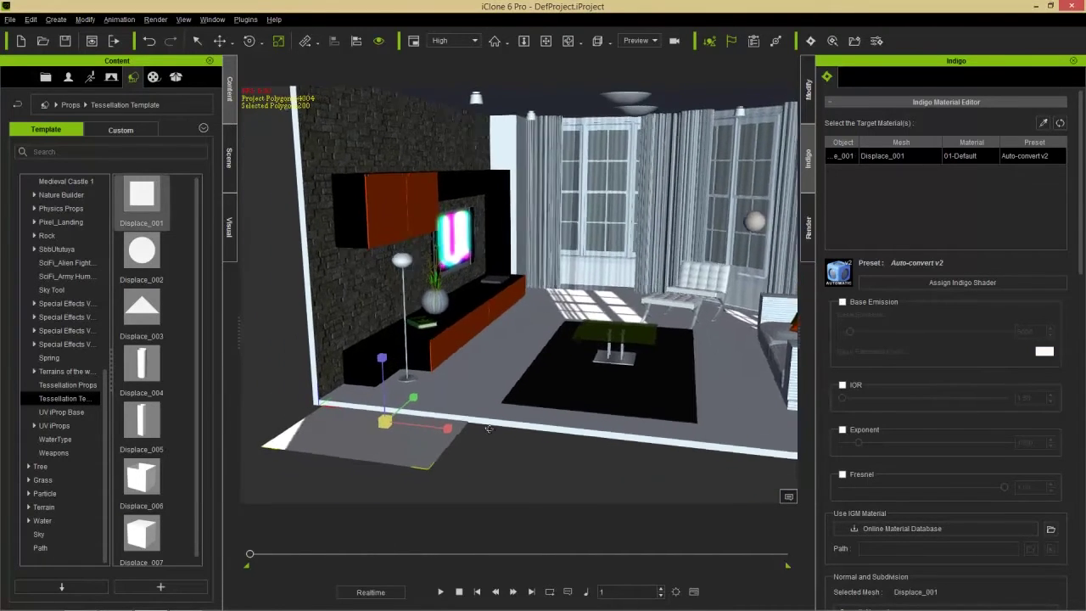
middle_click_drag(432, 408, 474, 370)
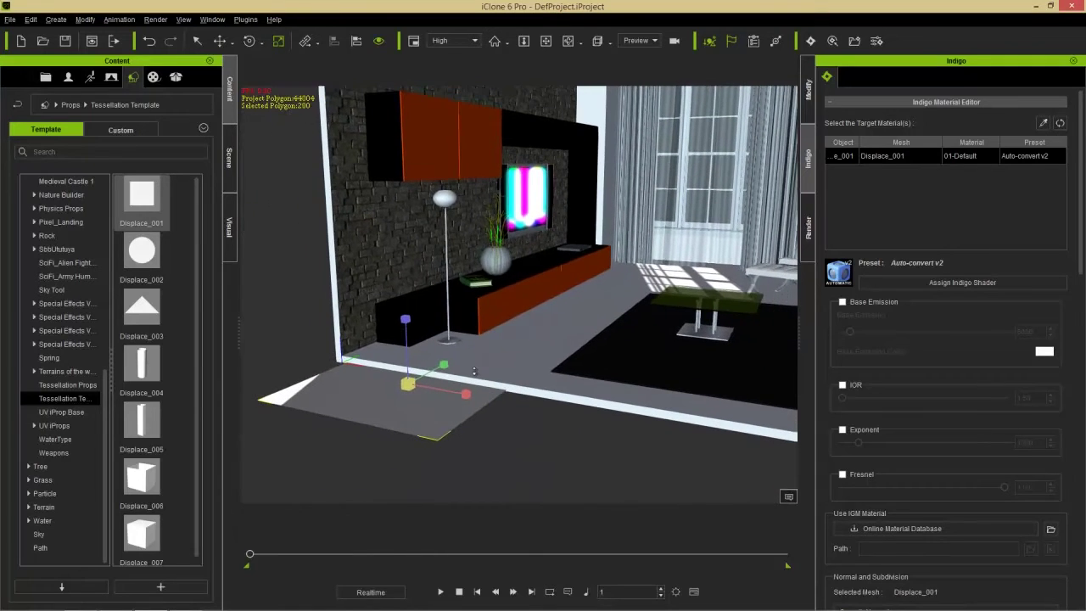
key("ctrl+r")
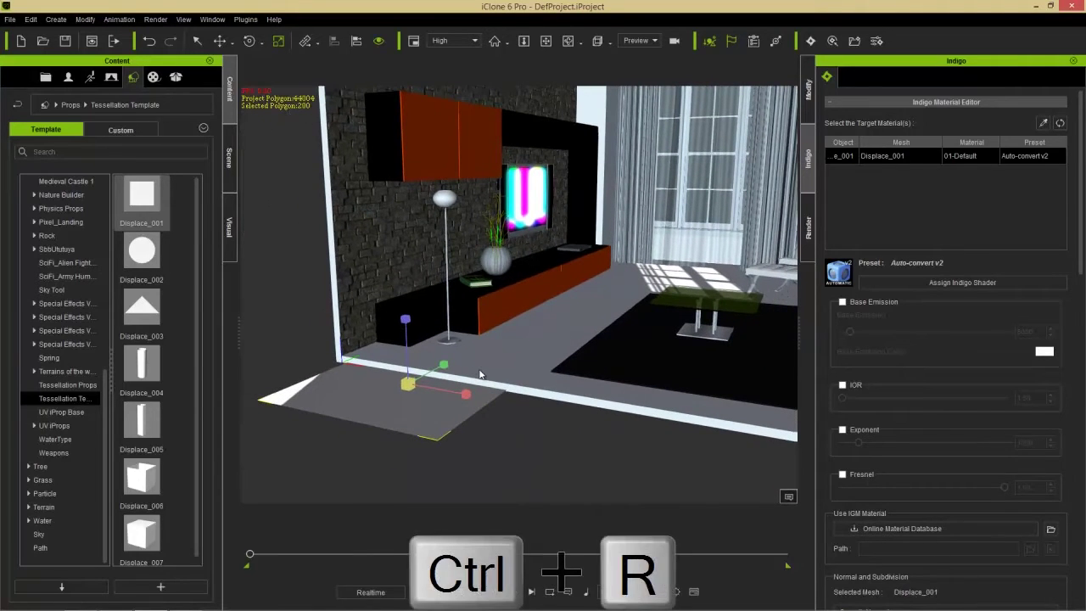
middle_click_drag(448, 463, 459, 401)
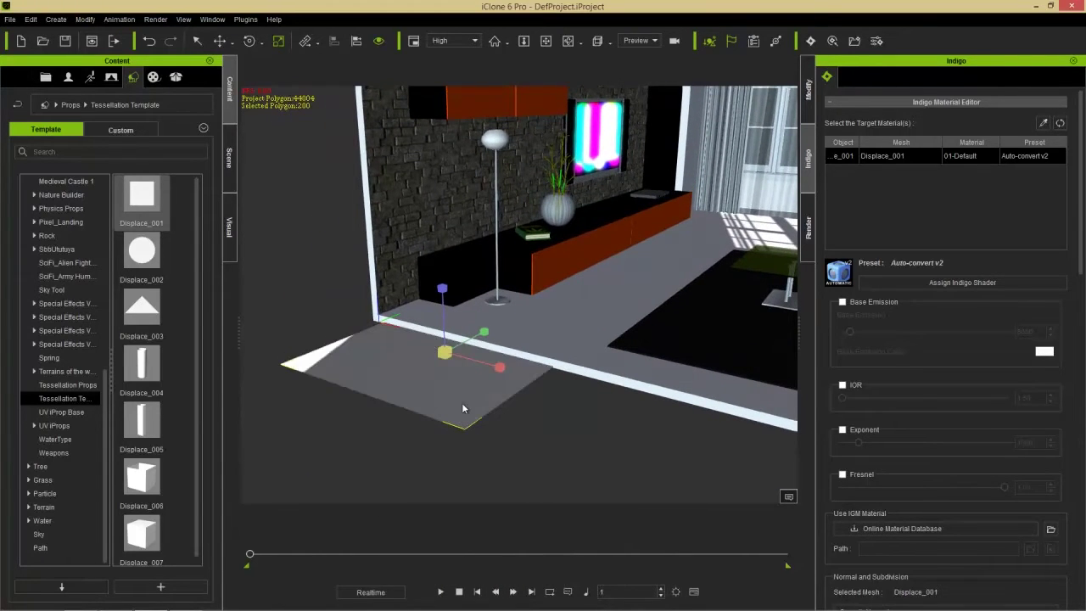
middle_click_drag(461, 402, 428, 386)
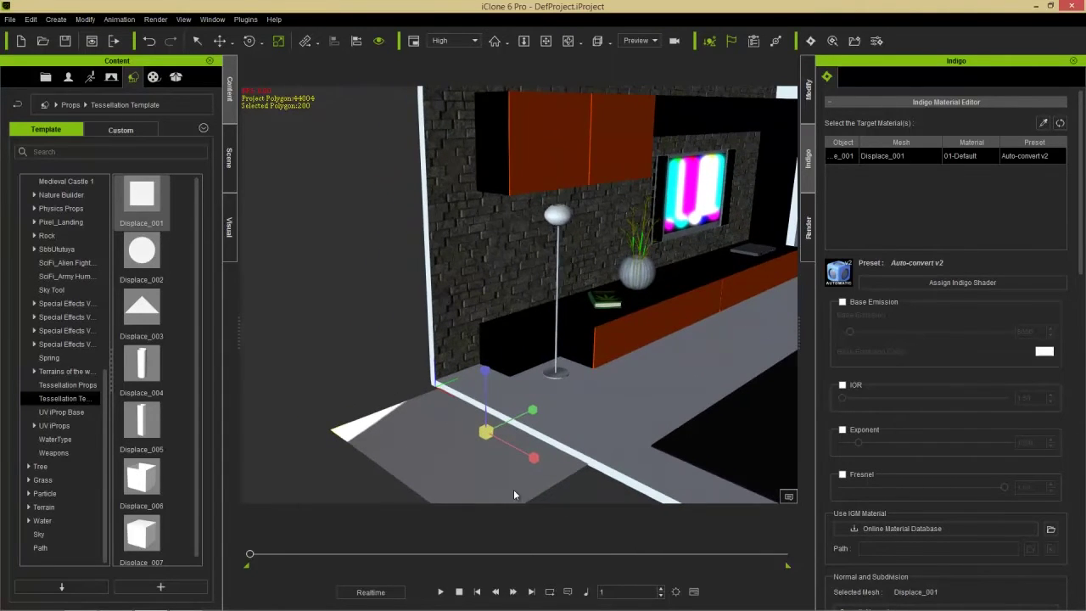
key("e")
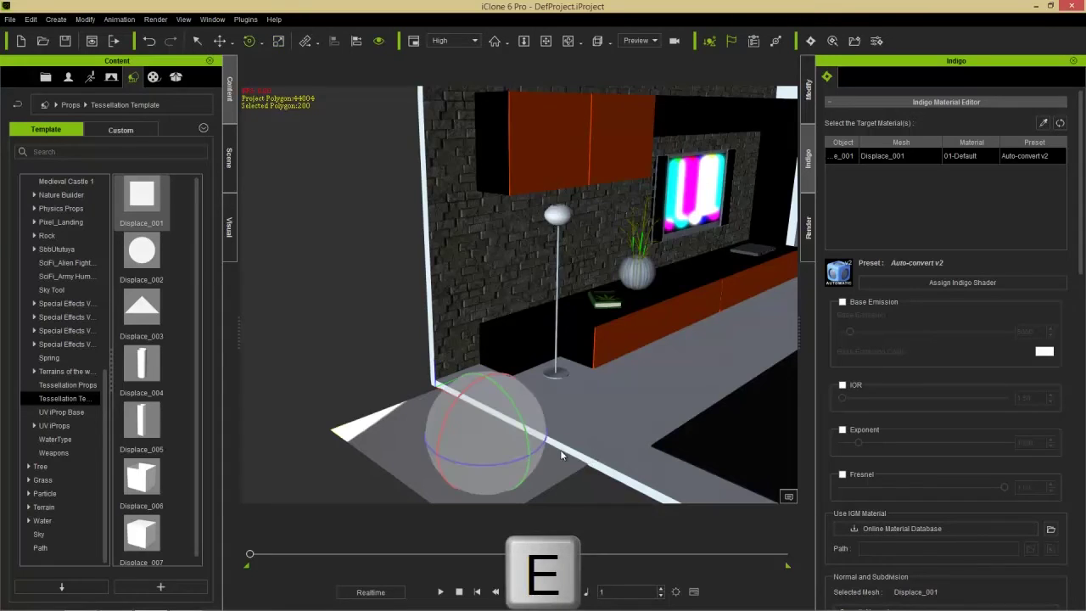
left_click(809, 92)
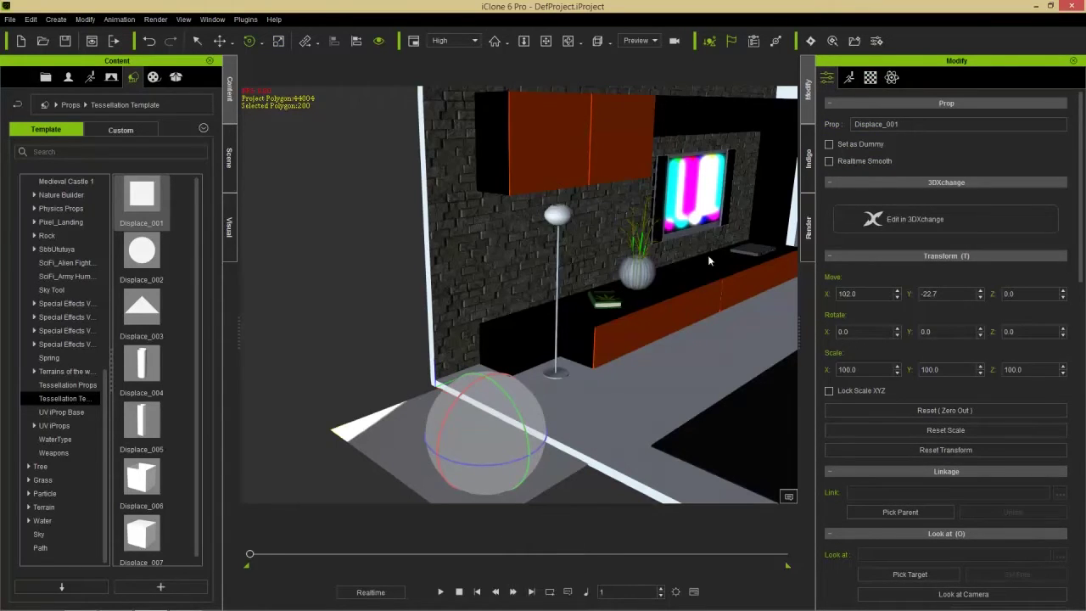
left_click_drag(501, 395, 537, 427)
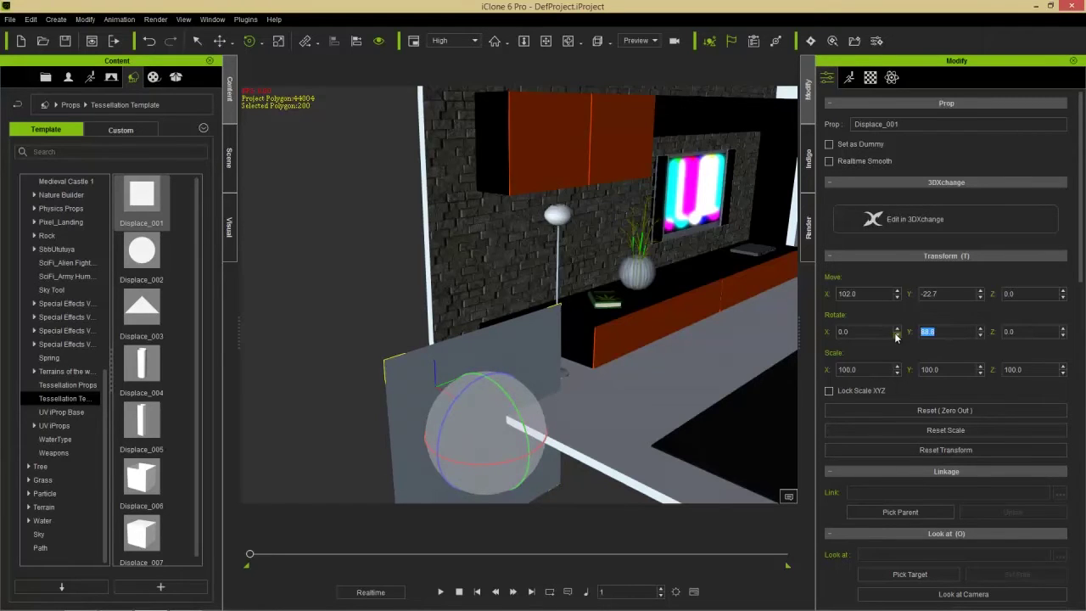
key("Return")
Step: Move the upright plane against the TV wall at its open front end, resting on the floor at about X -0.9, Y 95.4, Z 91.3
right_click_drag(555, 388, 447, 363)
key("w")
left_click_drag(447, 362, 583, 217)
right_click_drag(451, 345, 713, 328)
left_click_drag(583, 219, 464, 251)
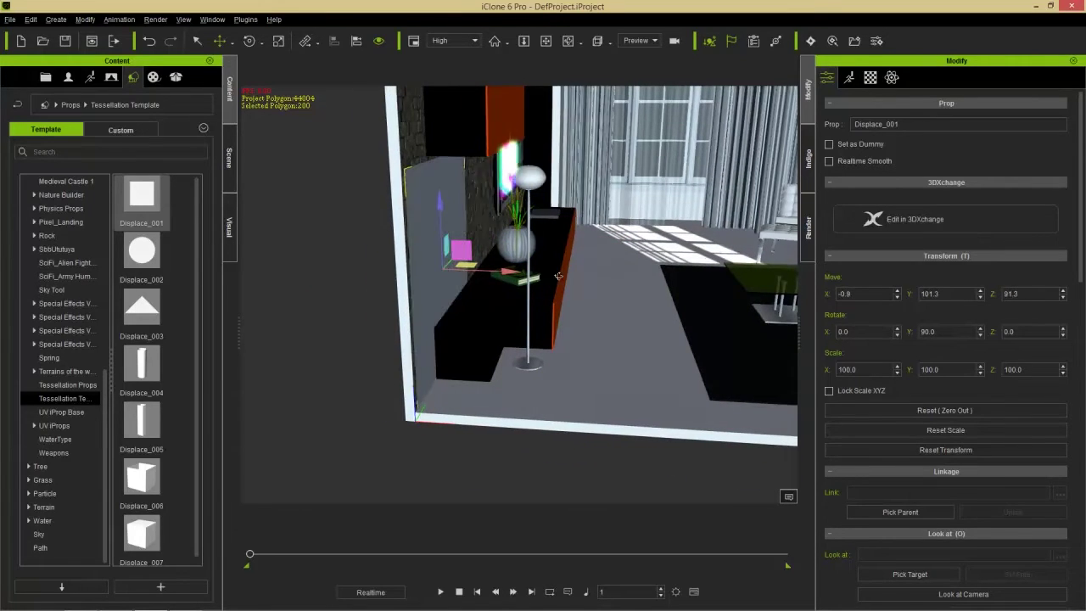
right_click_drag(464, 250, 340, 347)
left_click_drag(507, 262, 501, 263)
right_click_drag(535, 269, 510, 390)
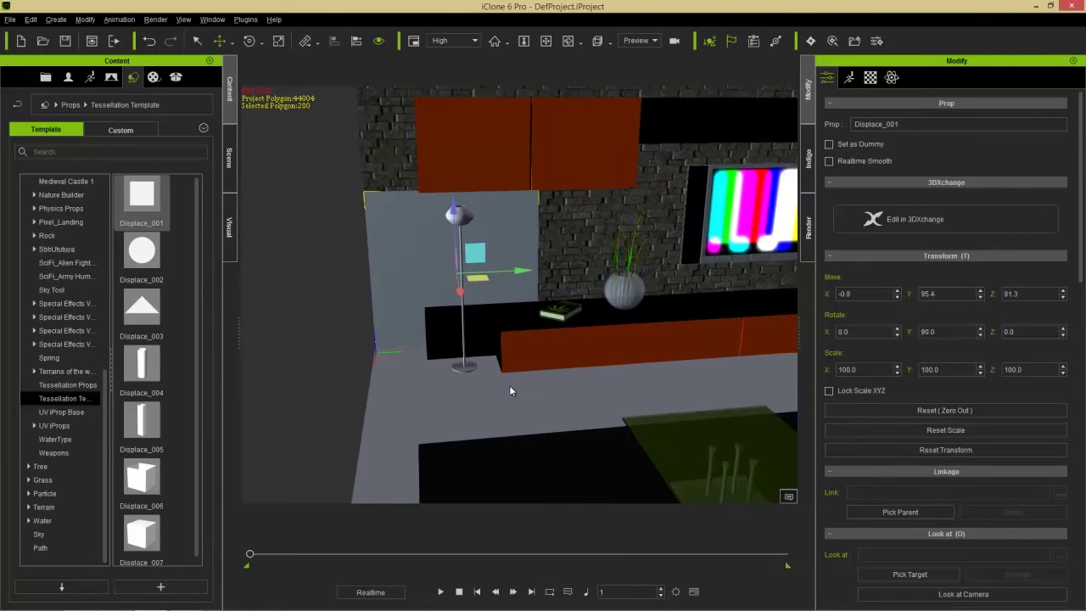
right_click_drag(549, 340, 573, 362)
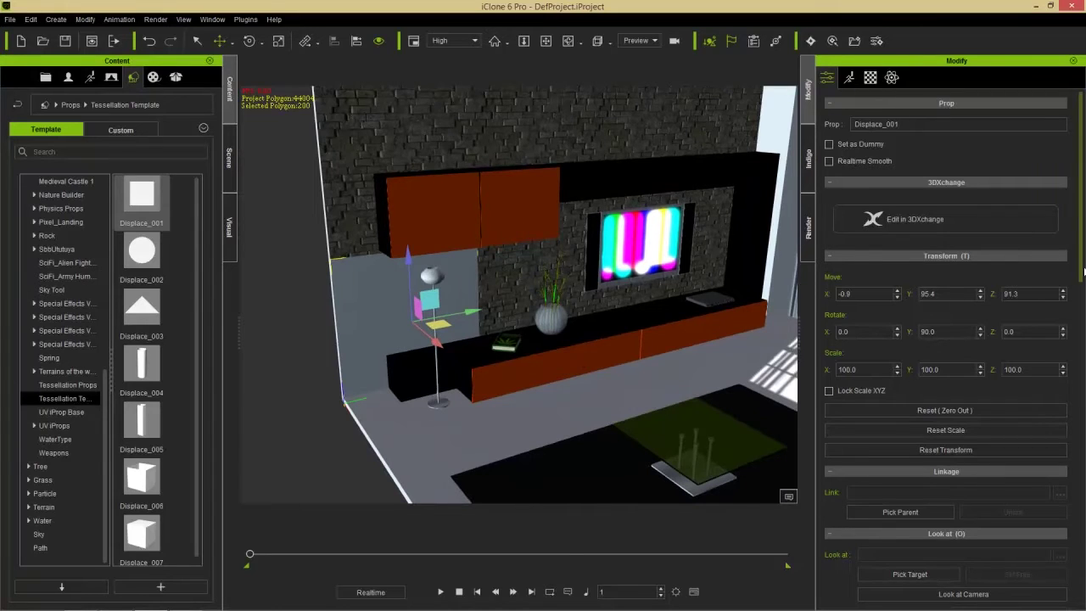
Step: Set the plane's pivot to the Front face's corner at the floor and outer edge of the TV wall
left_click_drag(1083, 256, 1082, 434)
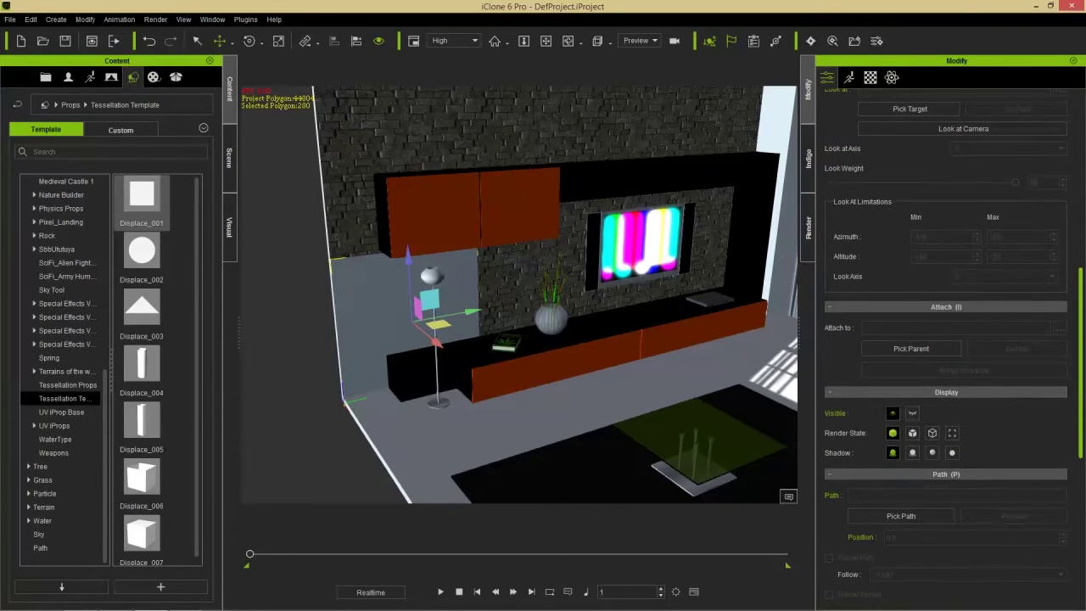
scroll(990, 451, "down", 5)
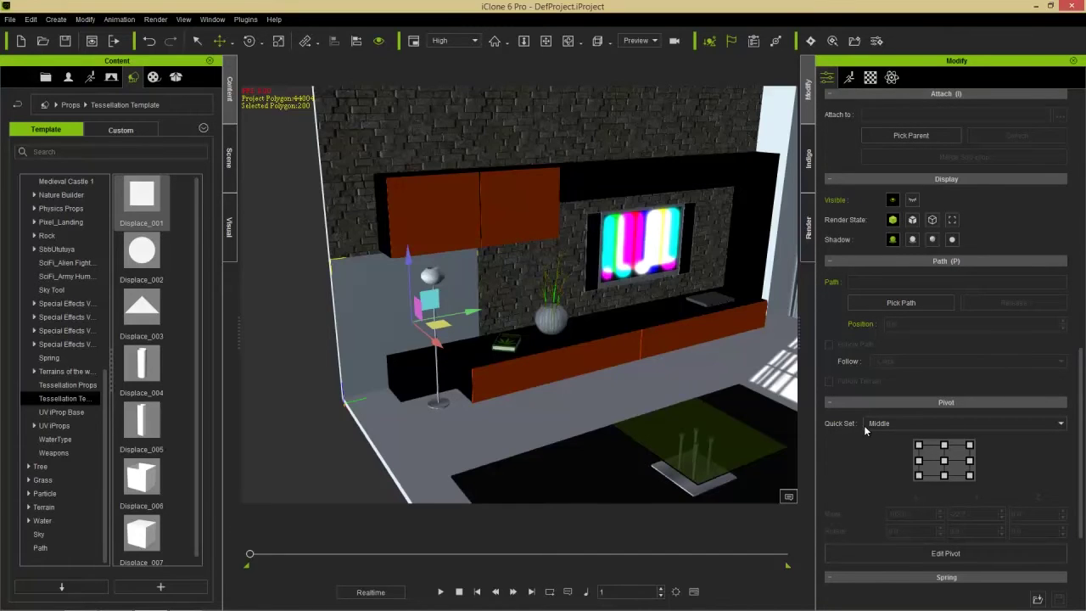
left_click(884, 424)
left_click(884, 430)
left_click(920, 478)
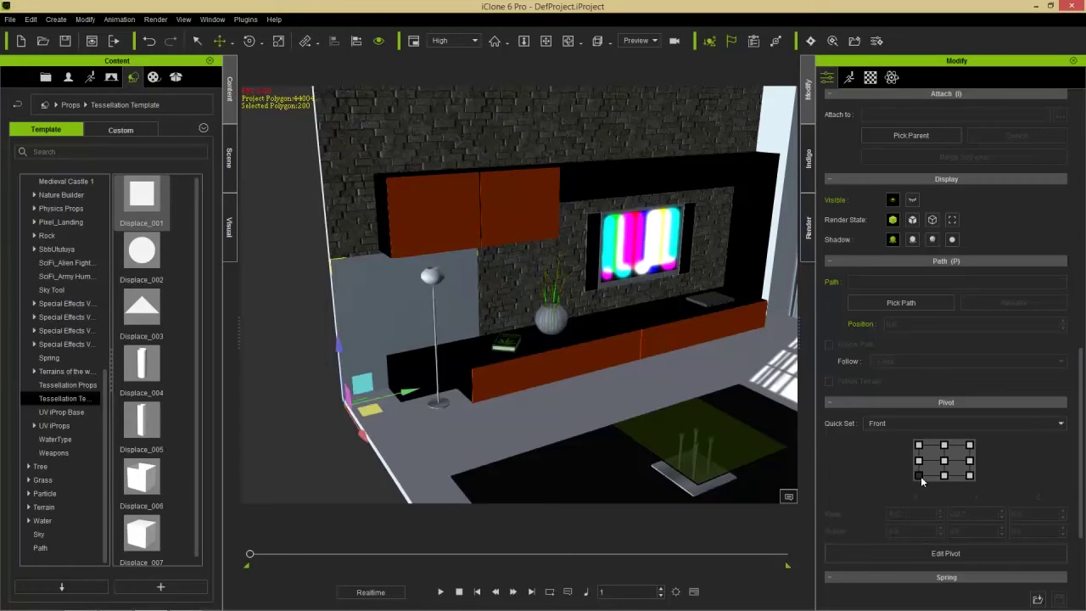
Step: Scale the plane lengthwise and upwards from its corner pivot until it covers the whole TV wall
middle_click_drag(498, 344, 519, 359)
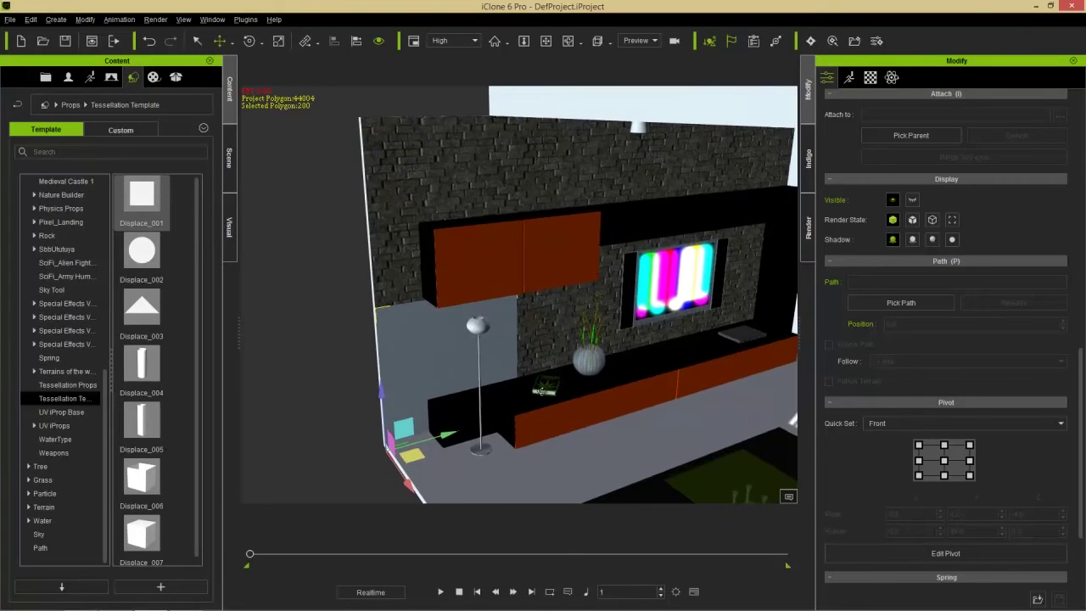
right_click_drag(541, 392, 590, 412)
key("r")
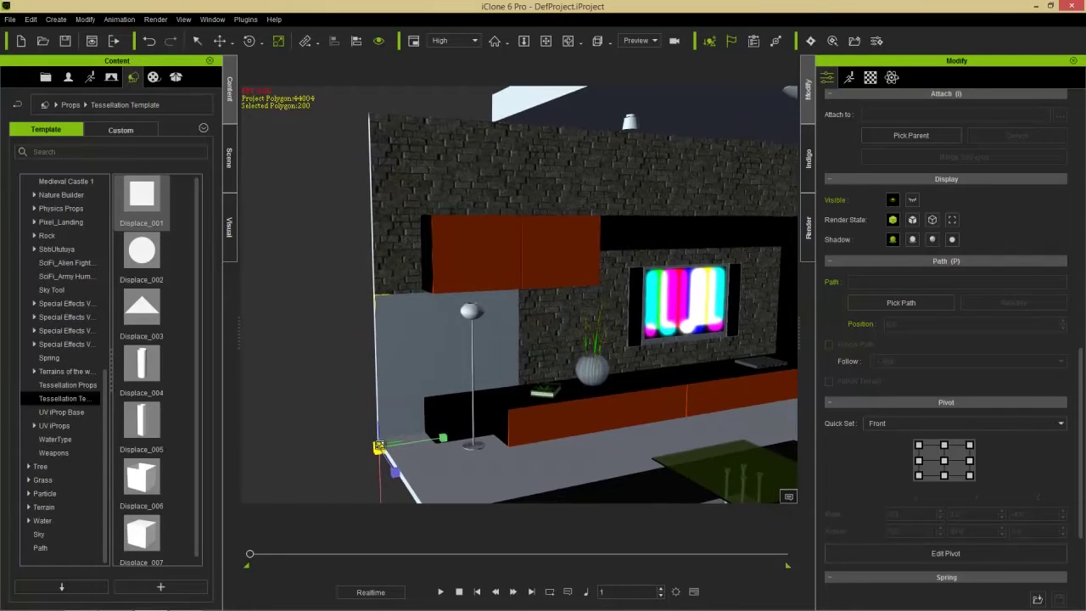
left_click_drag(443, 437, 609, 376)
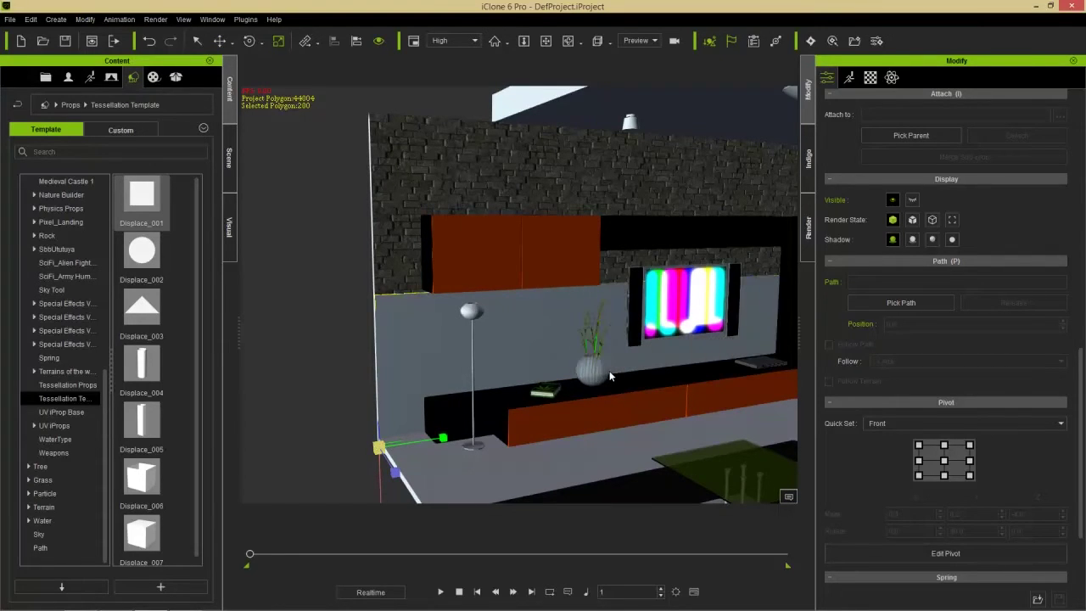
middle_click_drag(488, 481, 494, 453)
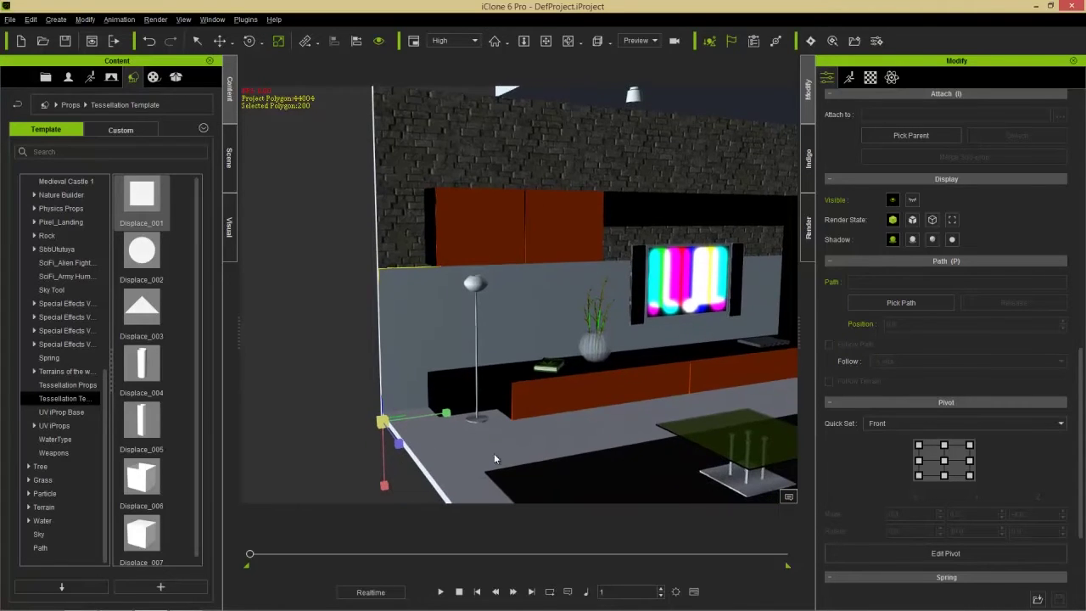
left_click_drag(391, 471, 412, 578)
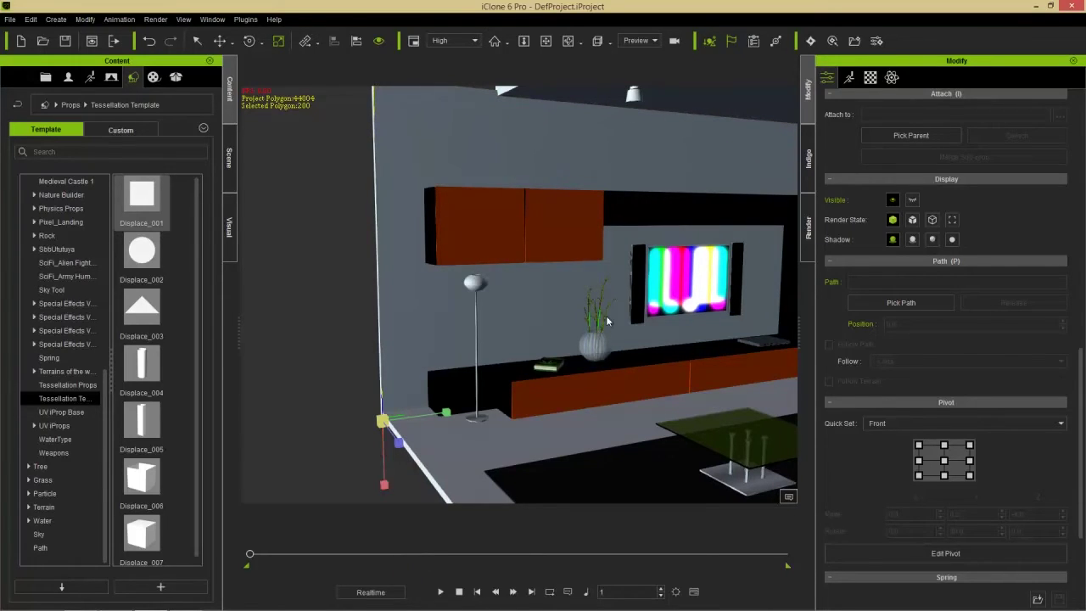
right_click_drag(593, 361, 510, 422)
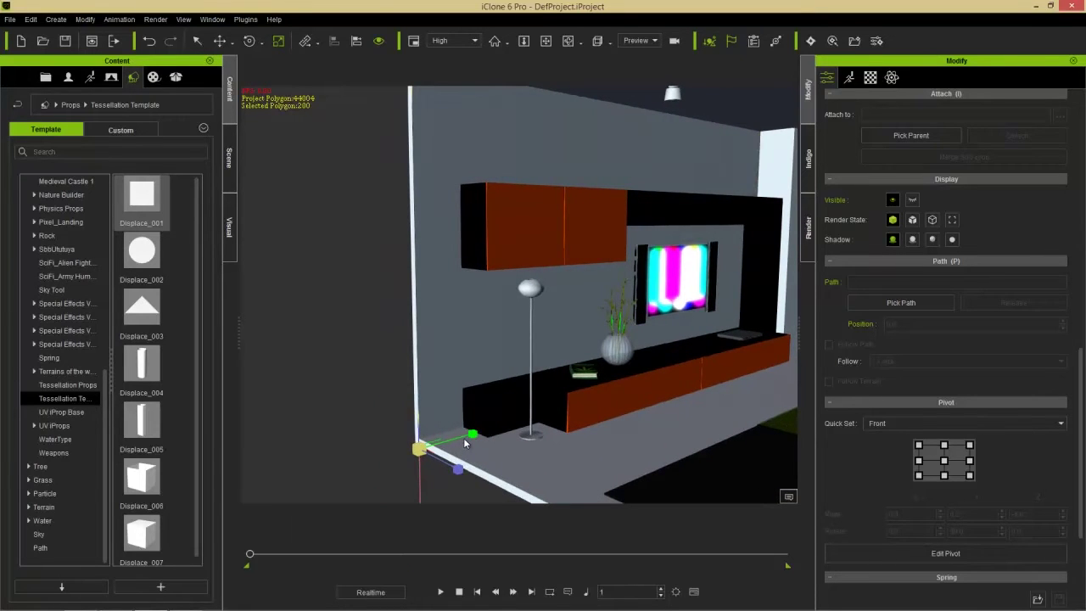
right_click_drag(467, 437, 520, 340)
Step: Apply the Limestone Blocks material to the plane and shift it slightly out in front of the original TV wall
left_click(152, 83)
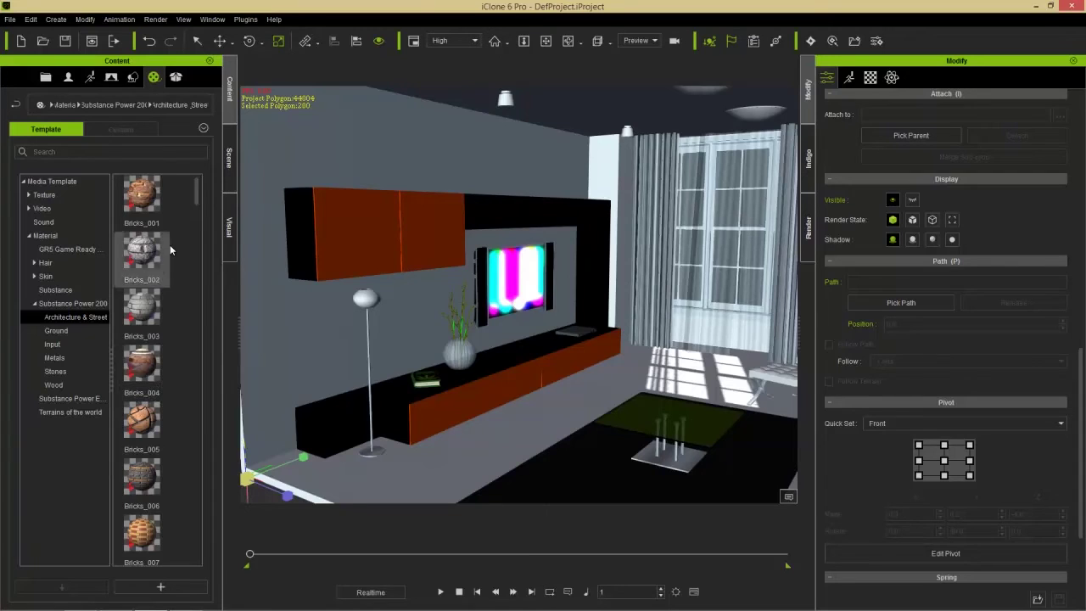
left_click_drag(197, 194, 202, 460)
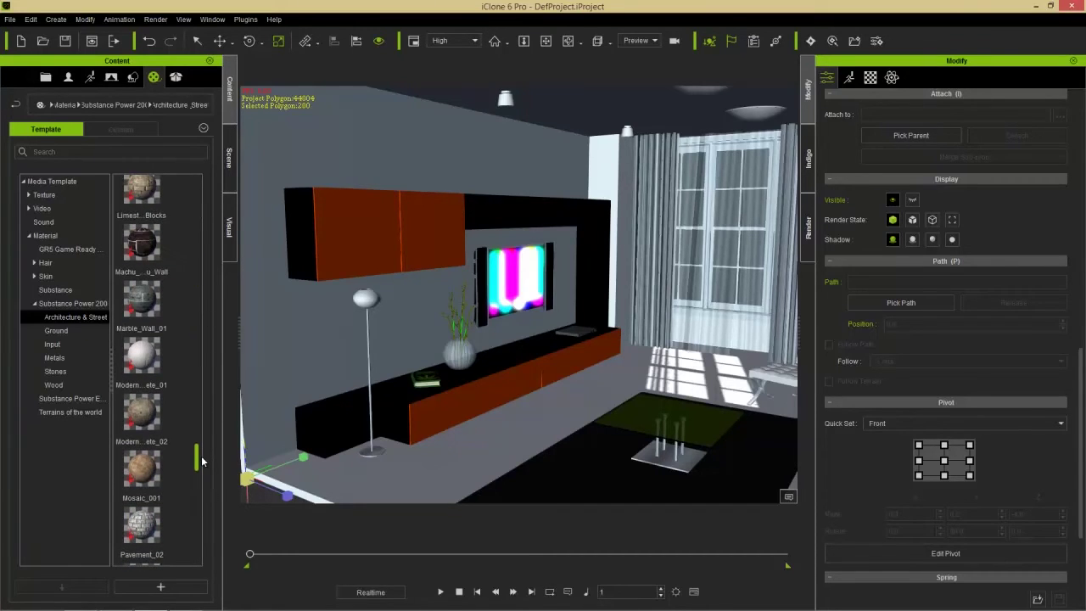
left_click_drag(143, 191, 368, 147)
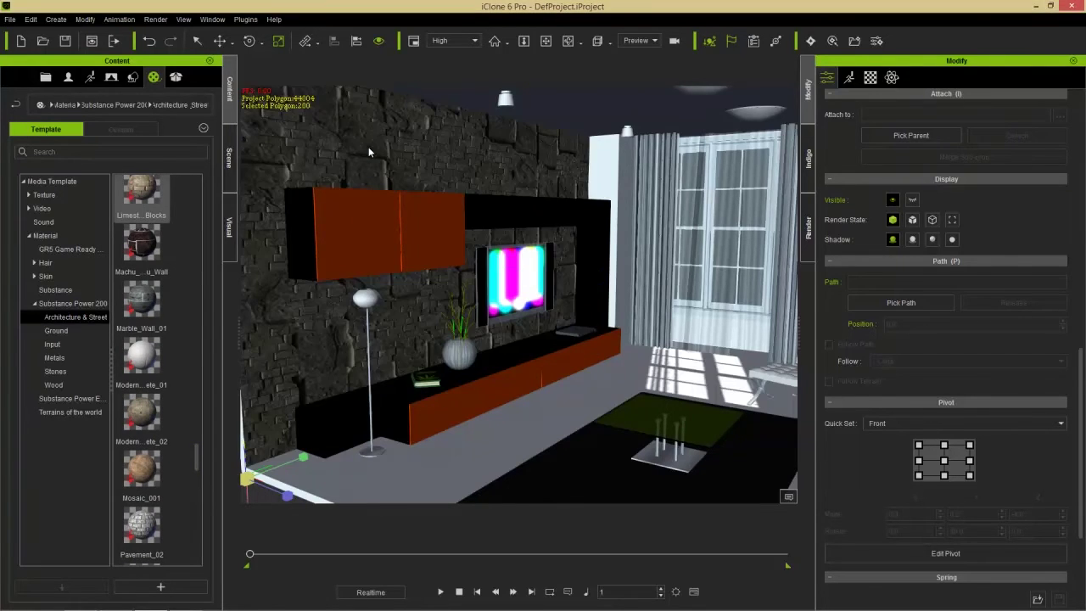
right_click_drag(401, 398, 463, 441)
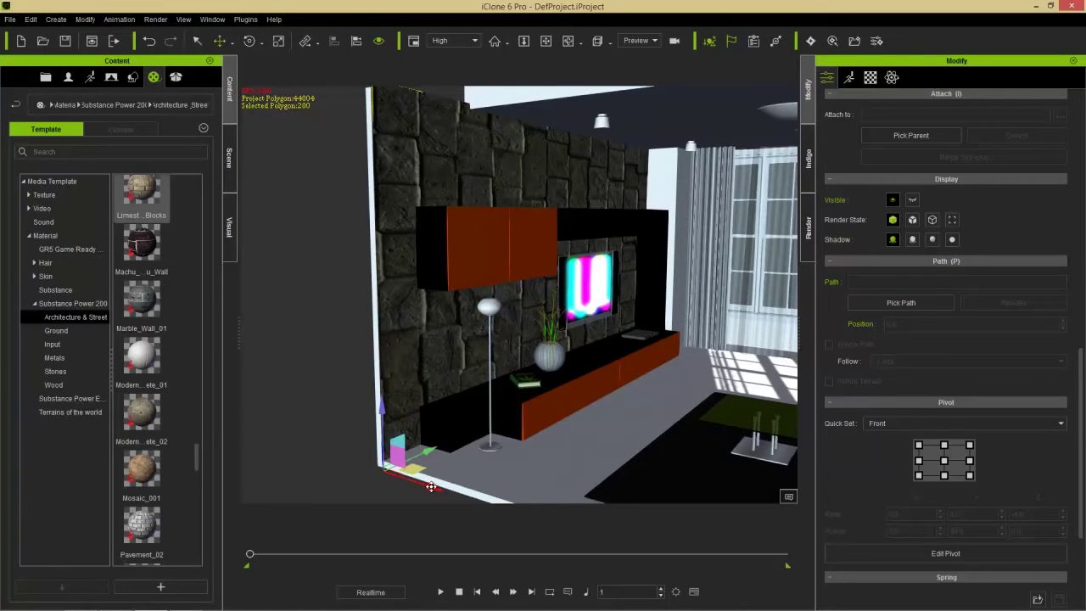
right_click_drag(436, 487, 448, 318)
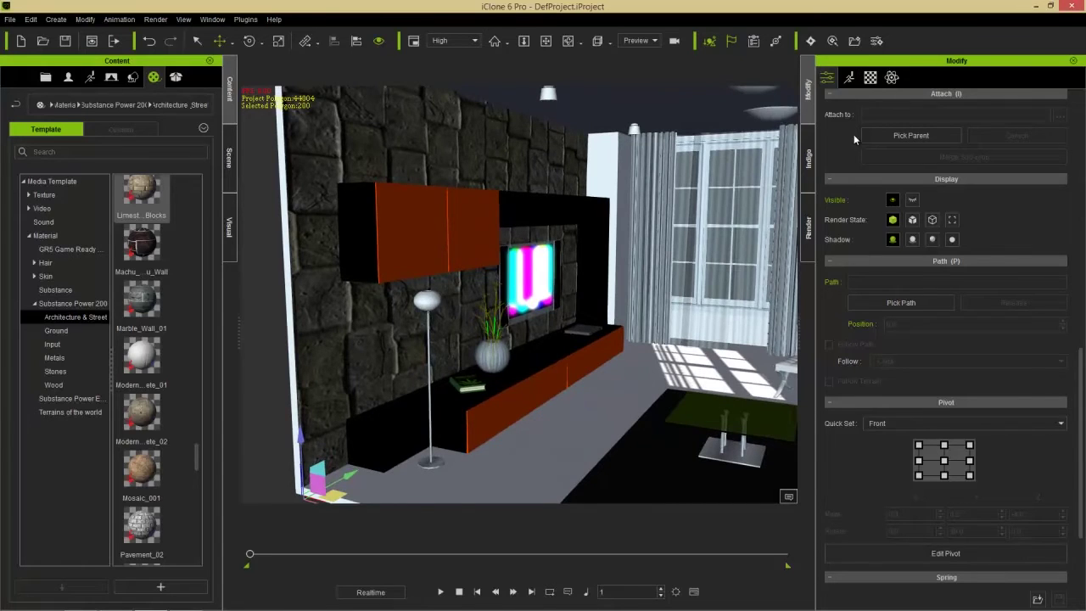
Step: Adjust the plane's stone pattern to Bricks_Amount 1.00, Brick_X 22, Brick_Y 16, Bricks_Offset 2.48 and Age 0.45
left_click(872, 77)
left_click_drag(1082, 297, 1020, 421)
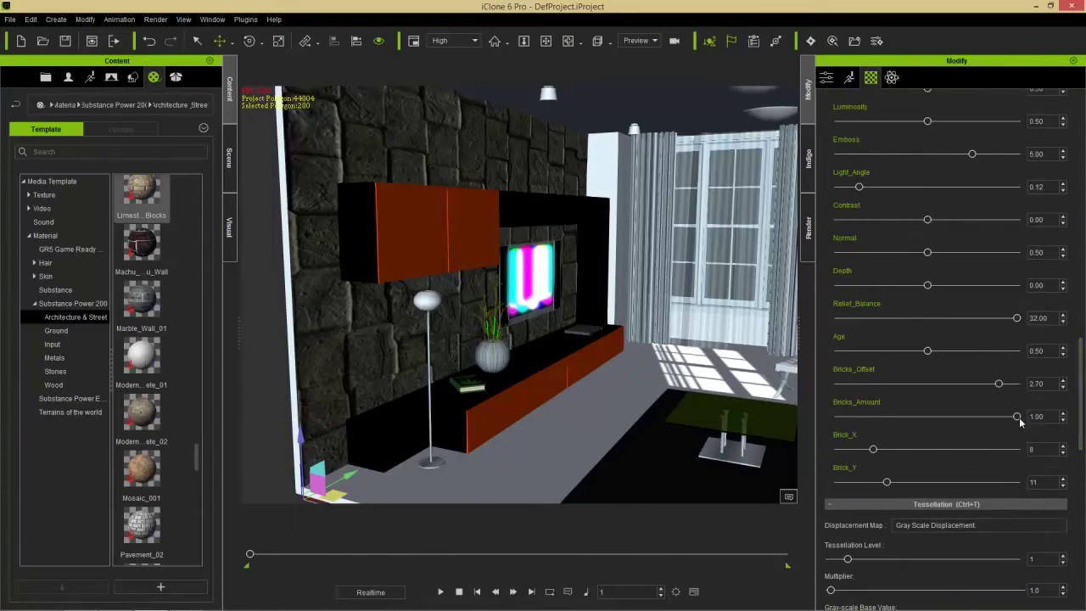
left_click_drag(874, 448, 937, 451)
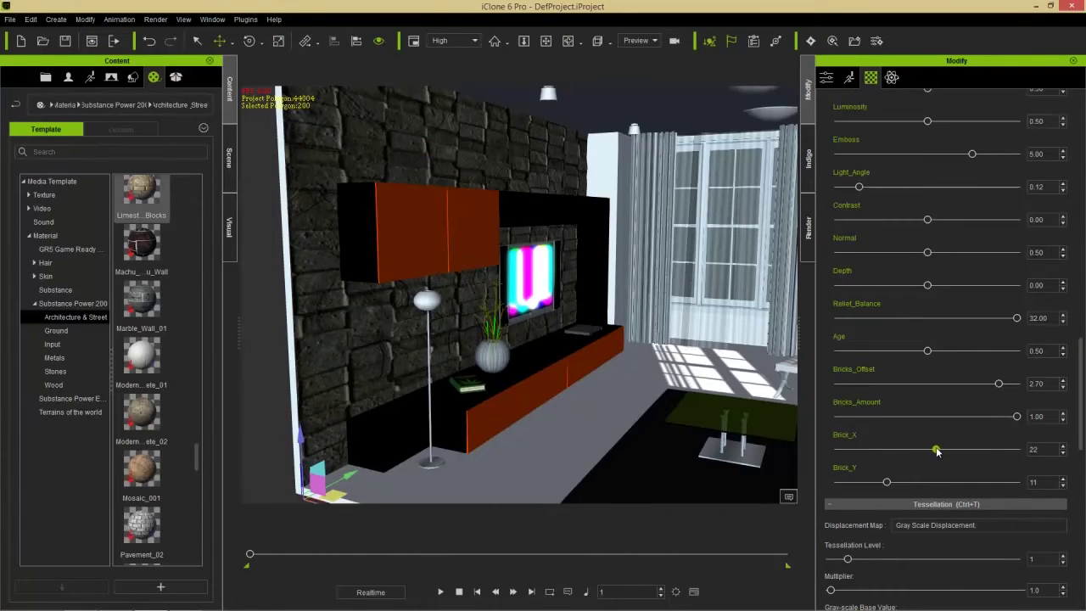
left_click_drag(887, 483, 911, 482)
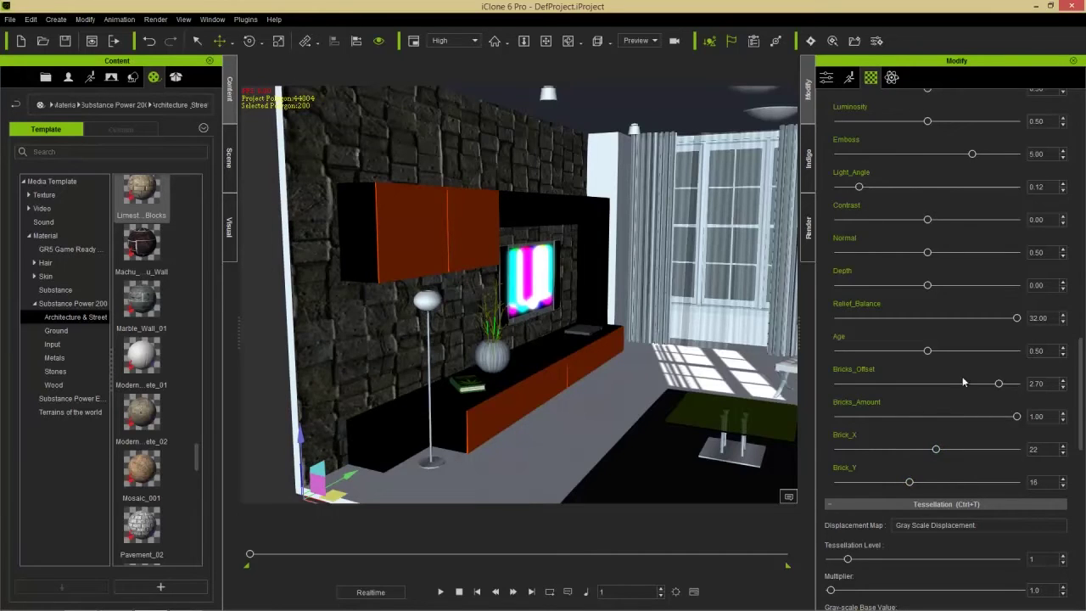
mouse_move(998, 384)
left_mouse_down()
mouse_move(962, 383)
mouse_move(985, 384)
left_mouse_up()
mouse_move(929, 356)
left_mouse_down()
mouse_move(969, 357)
mouse_move(921, 363)
left_mouse_up()
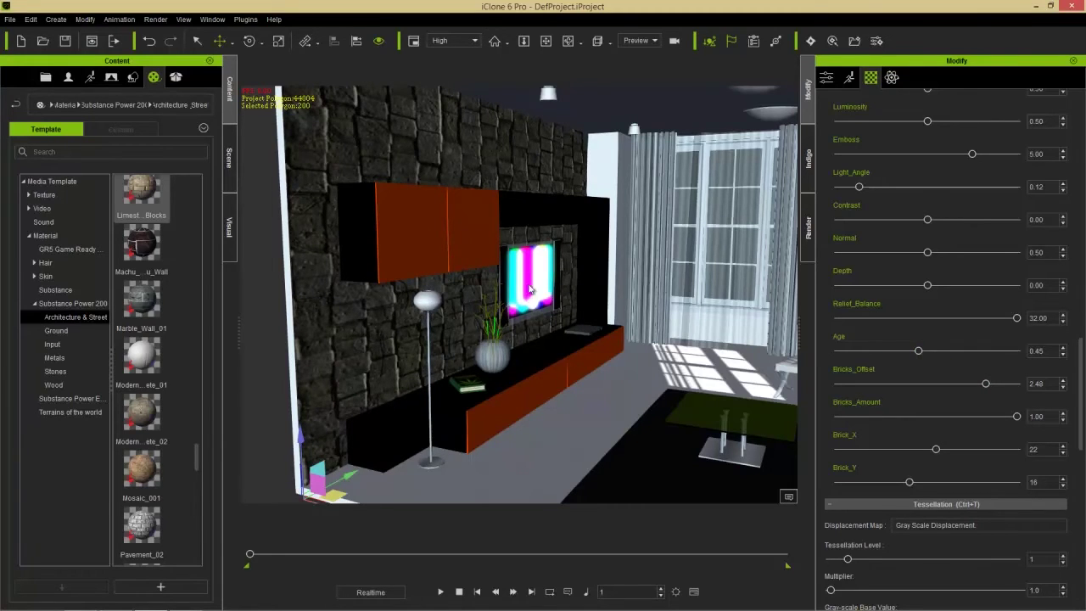
Step: Place a copy of the stone plane across the room near the sofa by dragging it along the X axis
scroll(529, 289, "down", 5)
right_click_drag(530, 289, 501, 324)
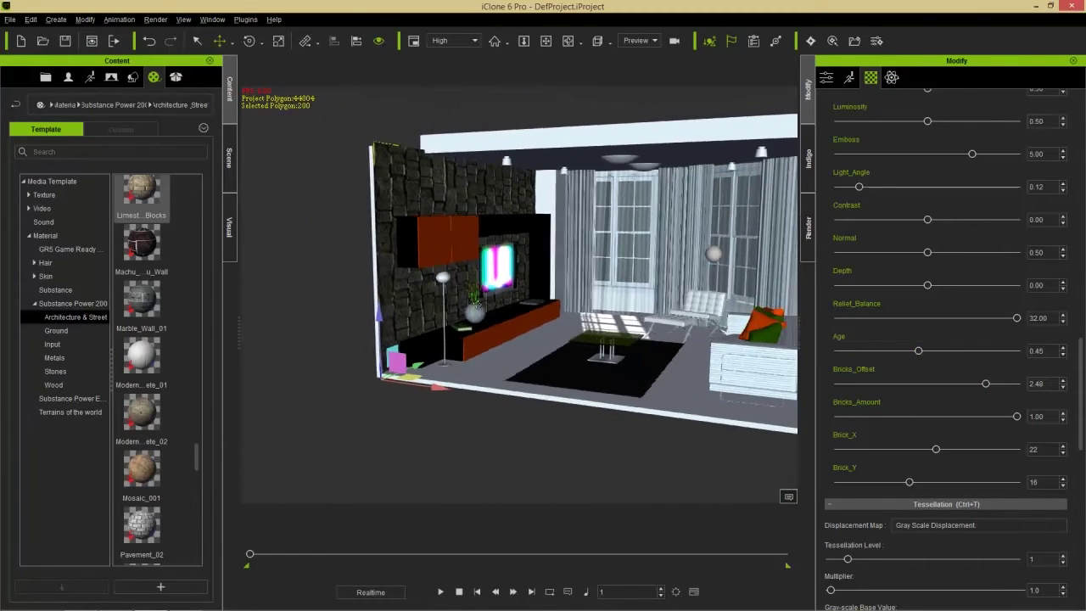
left_click_drag(491, 387, 779, 412)
right_click_drag(629, 387, 555, 340)
scroll(518, 365, "up", 2)
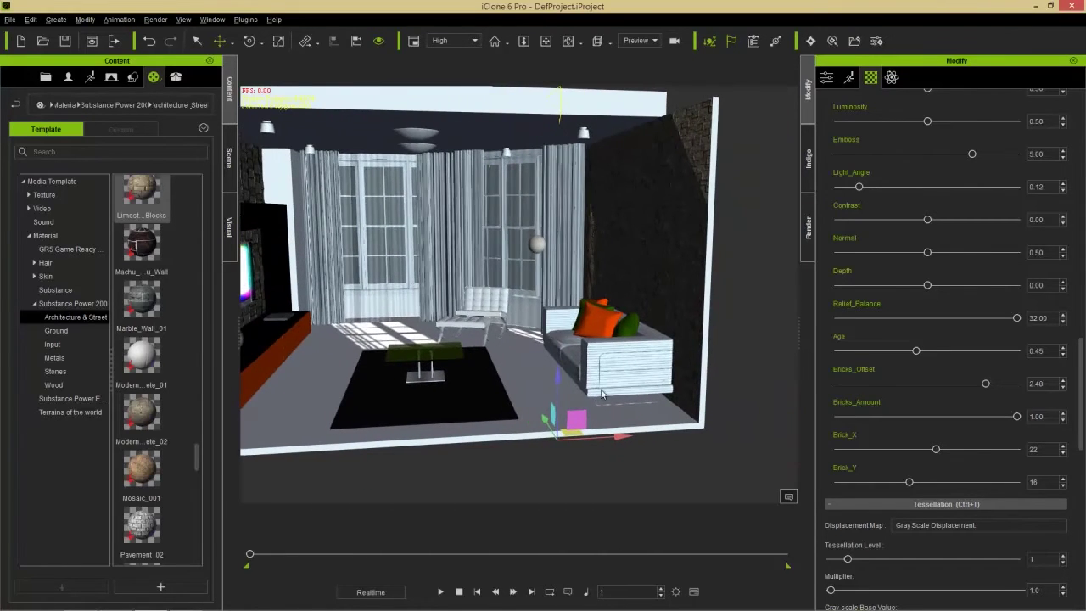
Step: Turn the stone plane near the sofa to face into the room by setting its X rotation to 180
left_click(826, 77)
key("e")
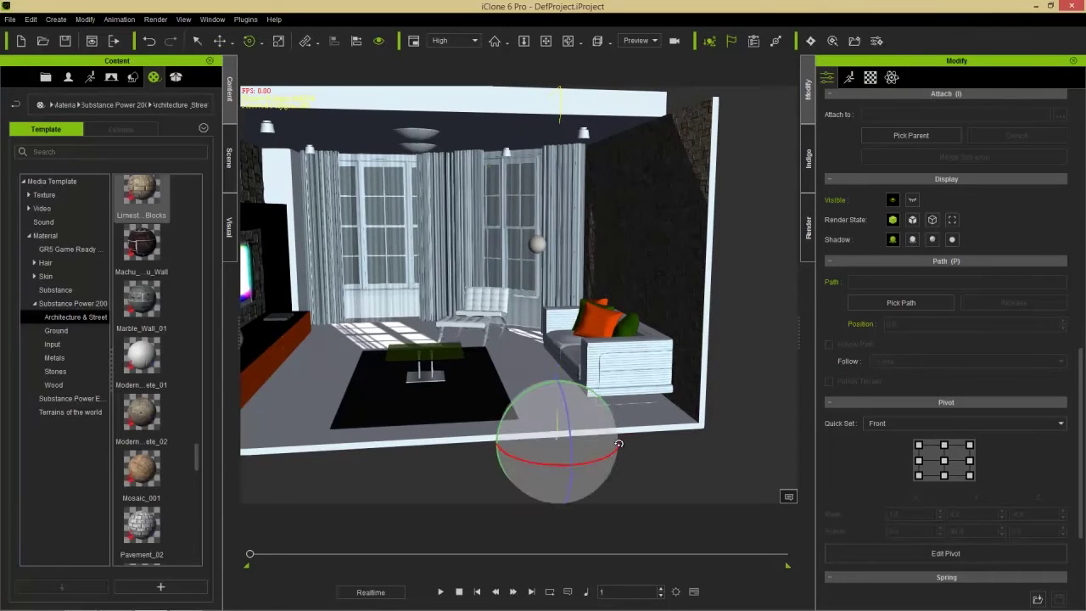
left_click_drag(598, 454, 700, 435)
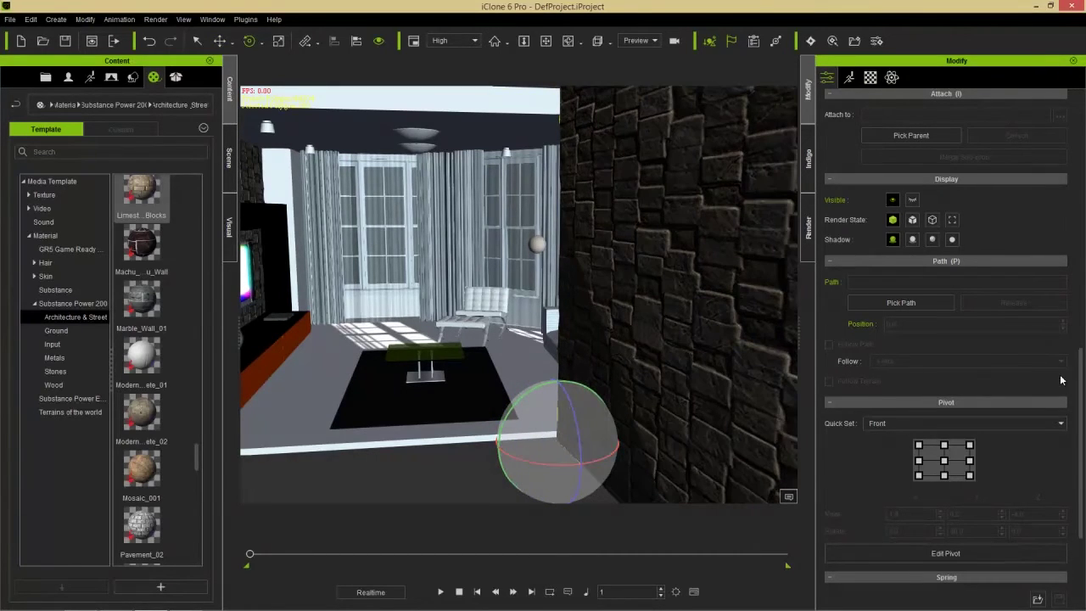
scroll(1075, 383, "up", 5)
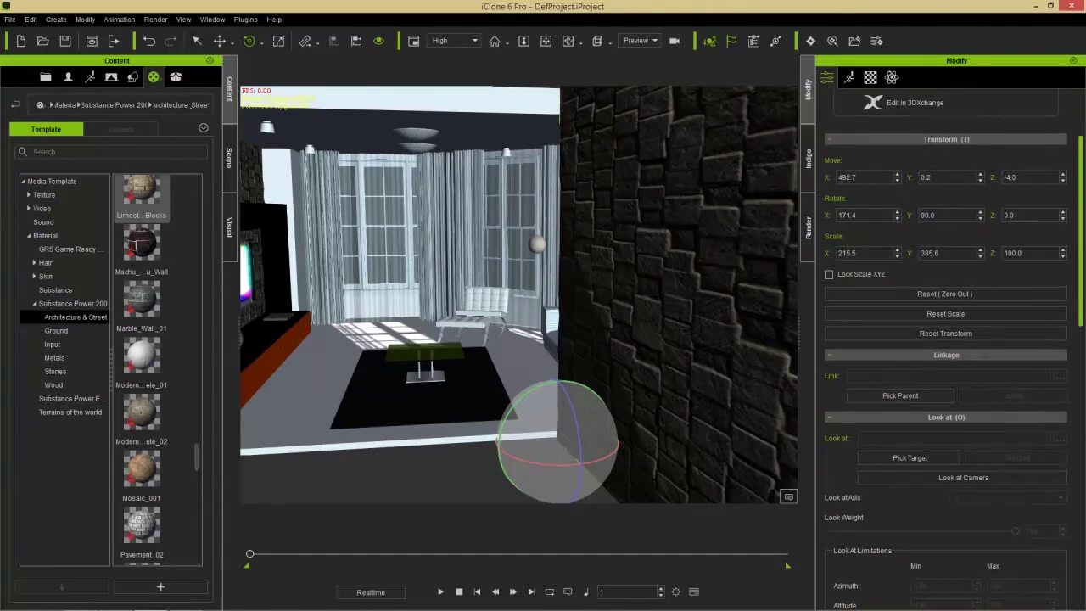
left_click_drag(560, 465, 561, 464)
double_click(874, 213)
type("180")
key("Return")
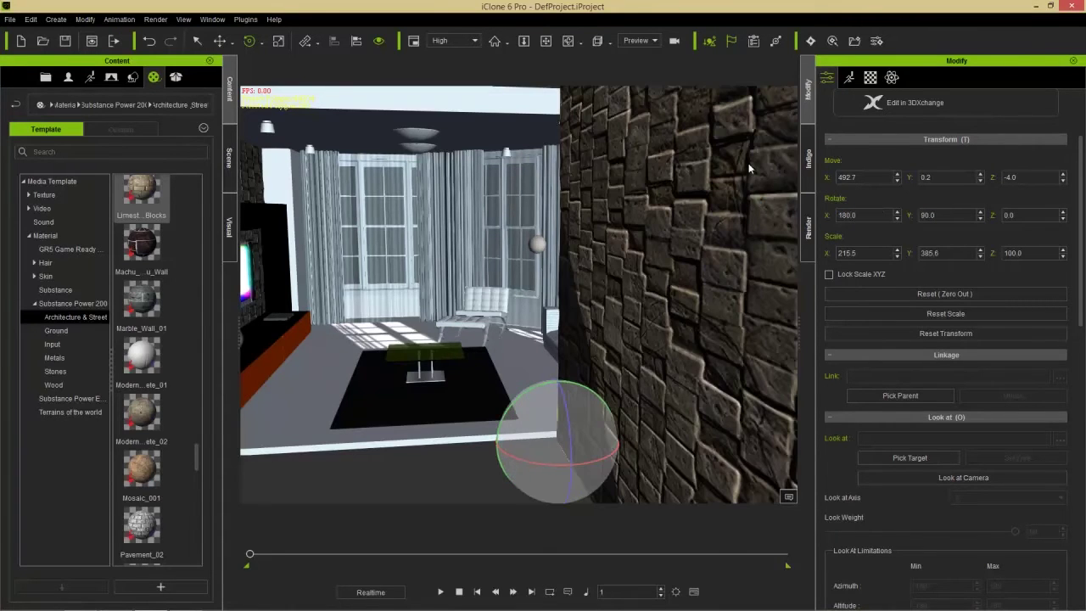
Step: Move the stone plane back behind the sofa as its wall, to about X 666.5 and Y 585.5
right_click_drag(495, 281, 524, 376)
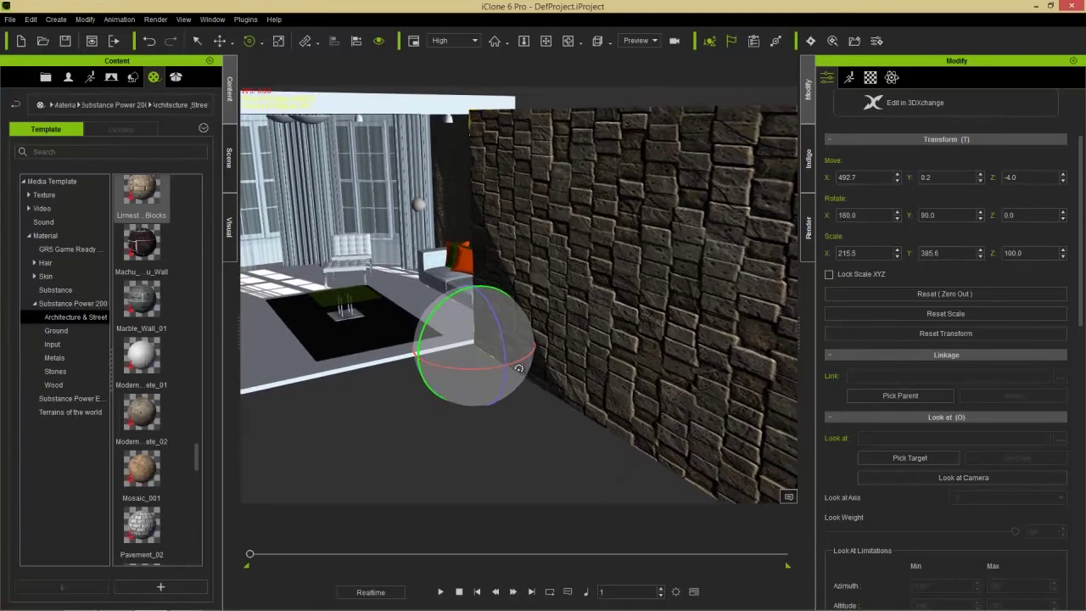
key("w")
left_click_drag(481, 336, 431, 268)
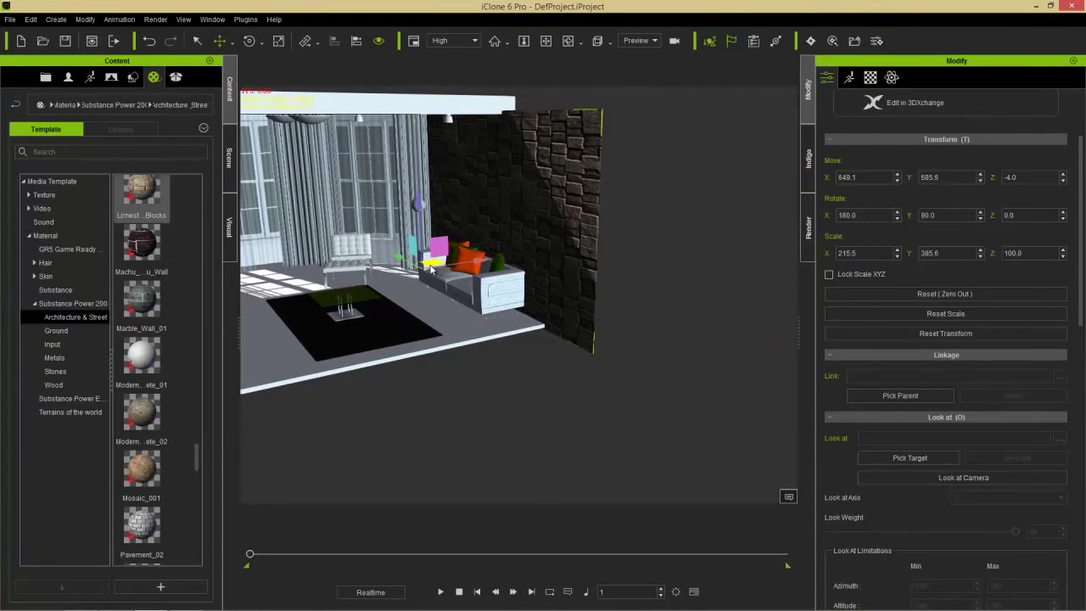
right_click_drag(431, 276, 382, 275)
scroll(446, 253, "up", 5)
right_click_drag(446, 253, 607, 346)
left_click_drag(602, 317, 611, 316)
Step: Select the sofa's Pillows object and both of its sofa_pillow meshes in the Indigo Material Editor
right_click_drag(458, 391, 584, 384)
right_click_drag(521, 404, 507, 286)
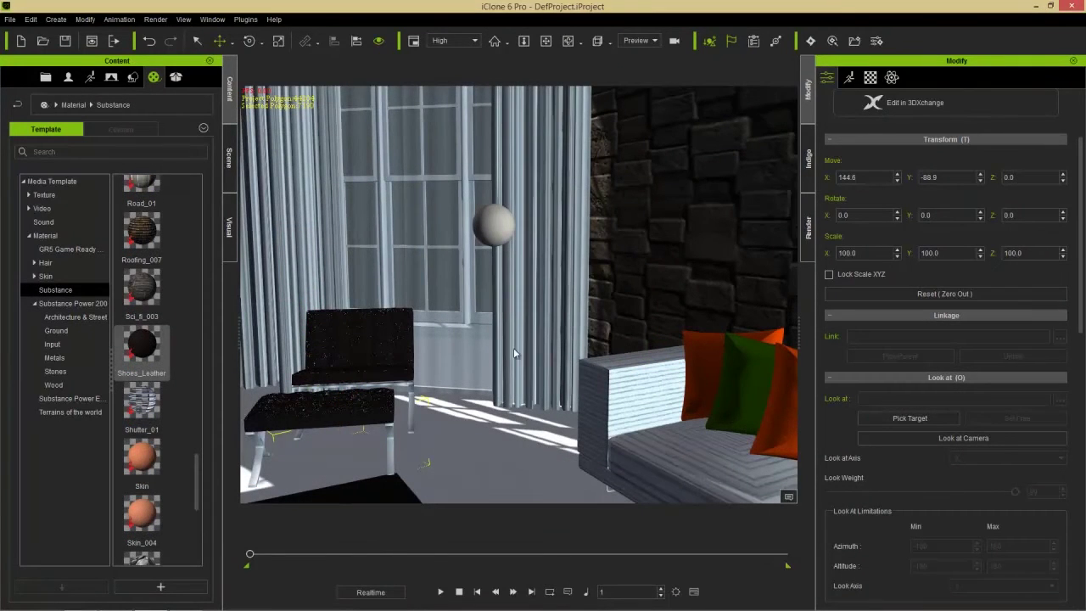
right_click_drag(725, 419, 541, 390)
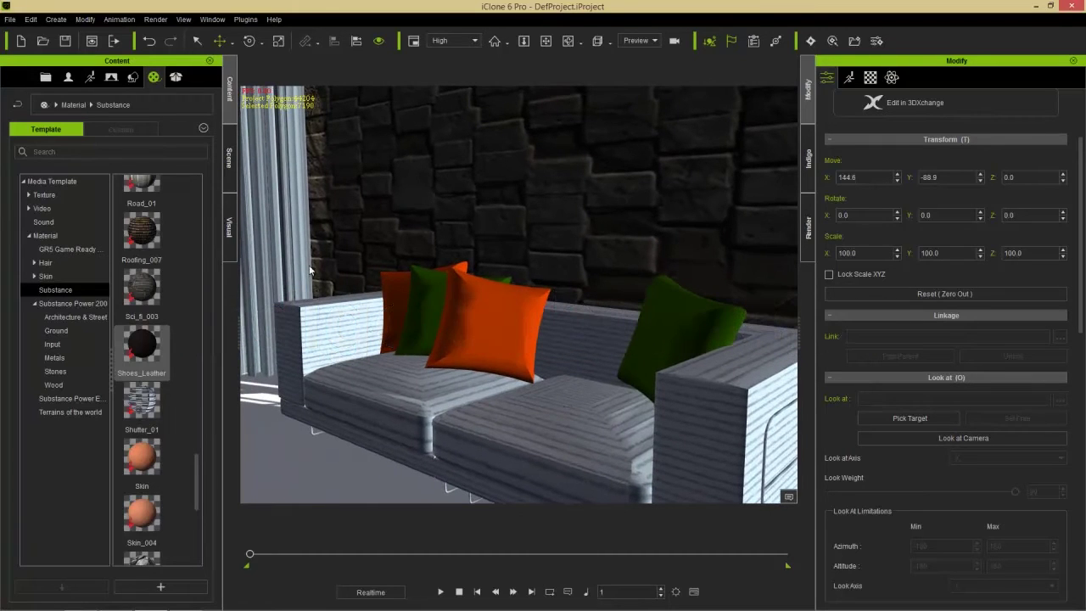
left_click(229, 158)
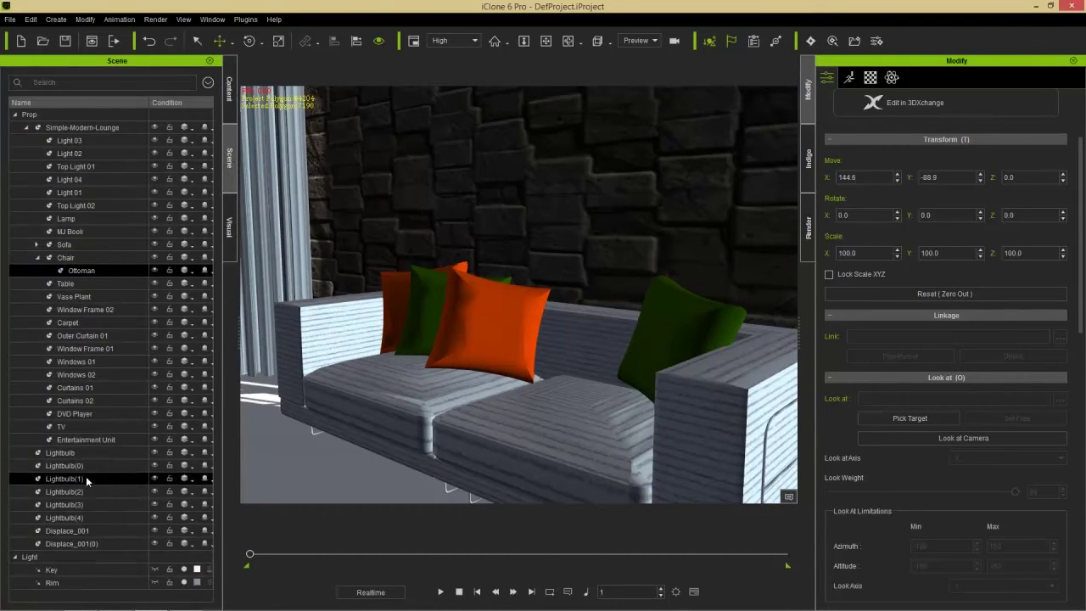
left_click(36, 245)
left_click(85, 259)
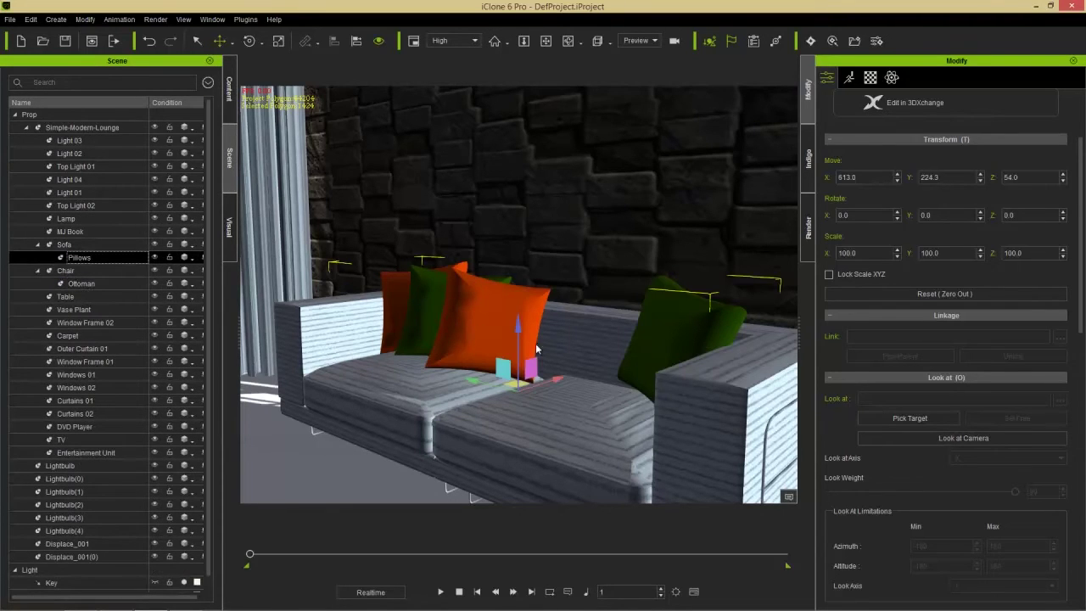
right_click_drag(507, 388, 594, 373)
left_click(809, 164)
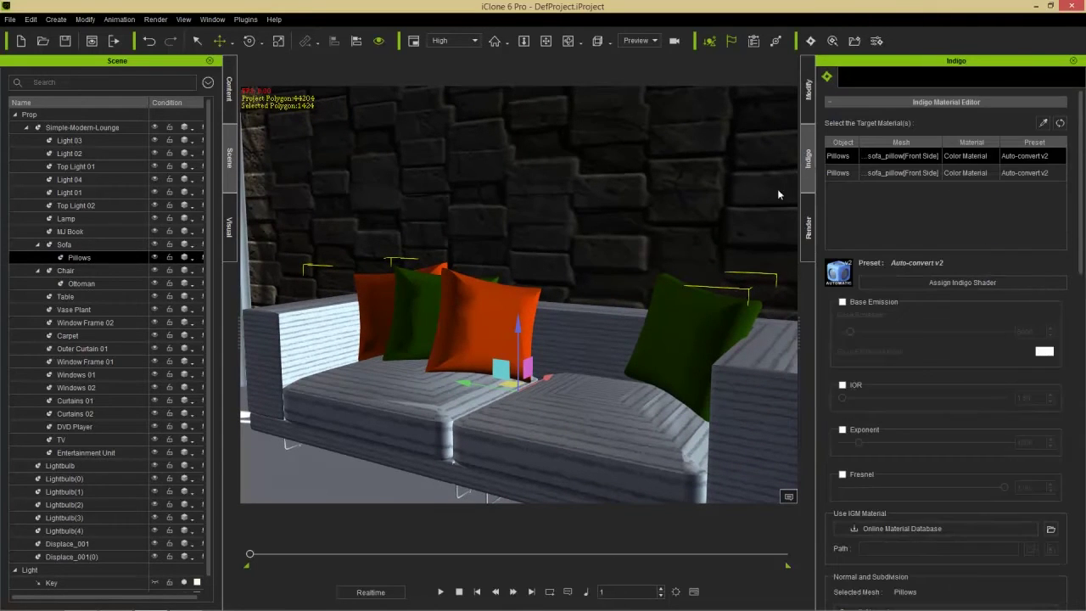
left_click(908, 174)
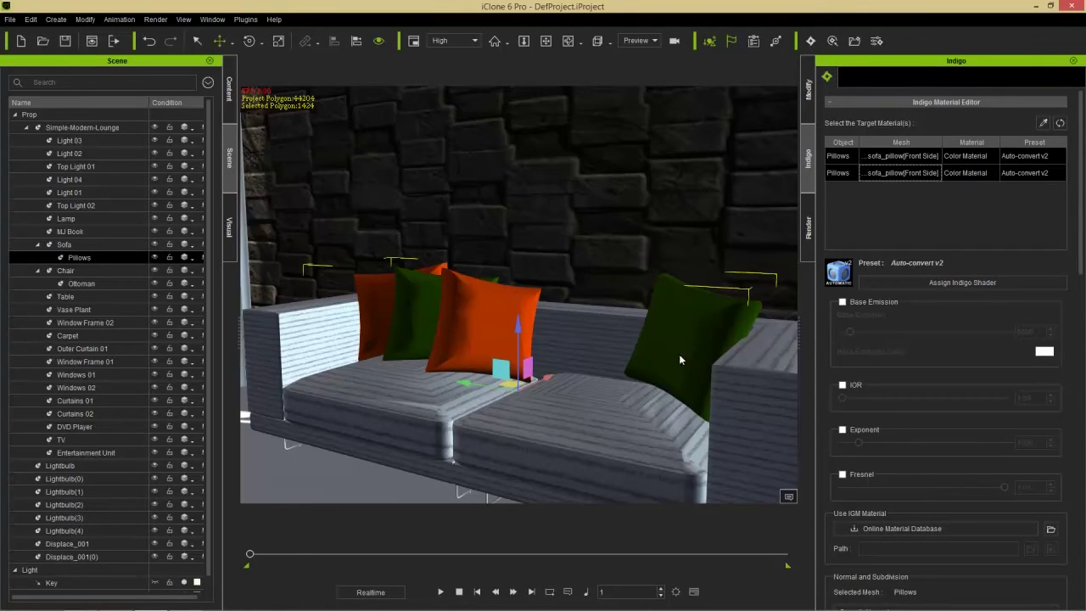
Step: Move the Lightbulb(4) light over to the sofa so it hangs above the cushions in front of the stone wall
right_click_drag(650, 387, 560, 268)
left_click(278, 152)
right_click_drag(305, 169, 509, 204)
key("f")
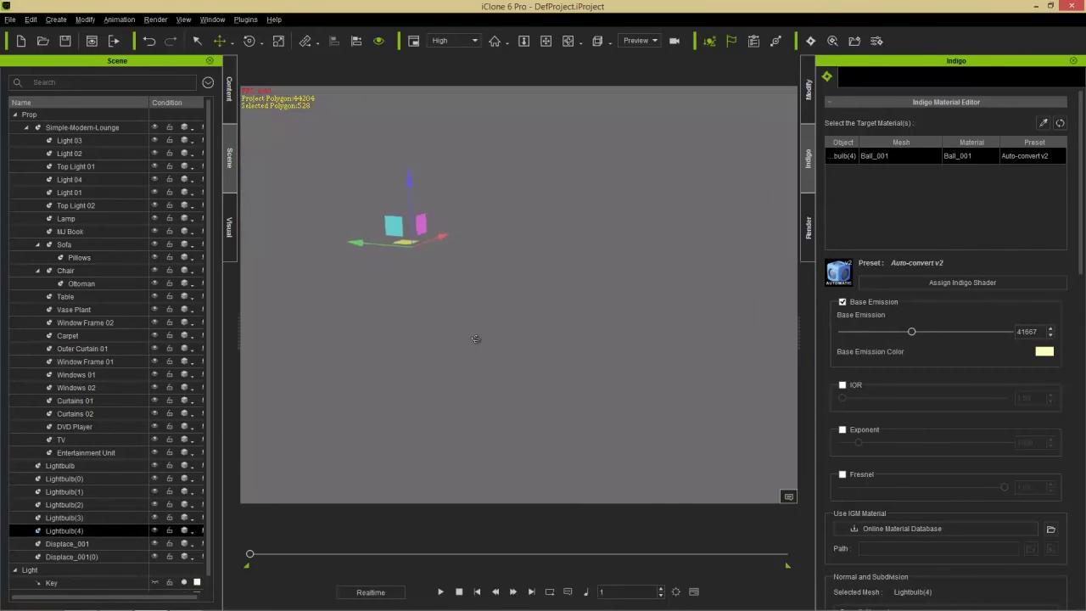
left_click_drag(393, 235, 551, 277)
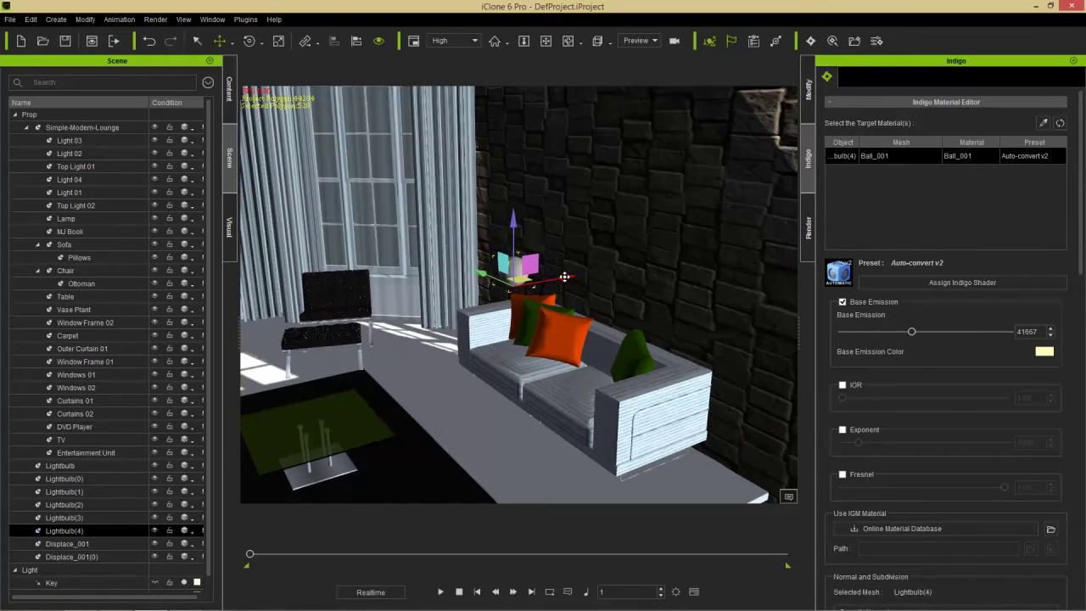
right_click_drag(557, 379, 629, 409)
scroll(629, 409, "up", 8)
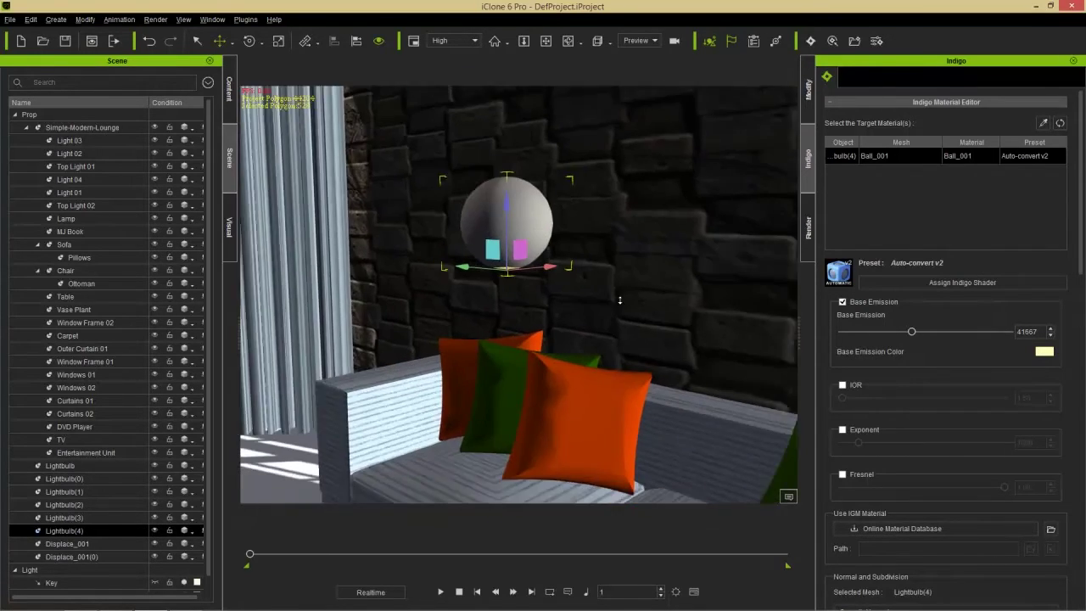
right_click_drag(620, 346, 338, 340)
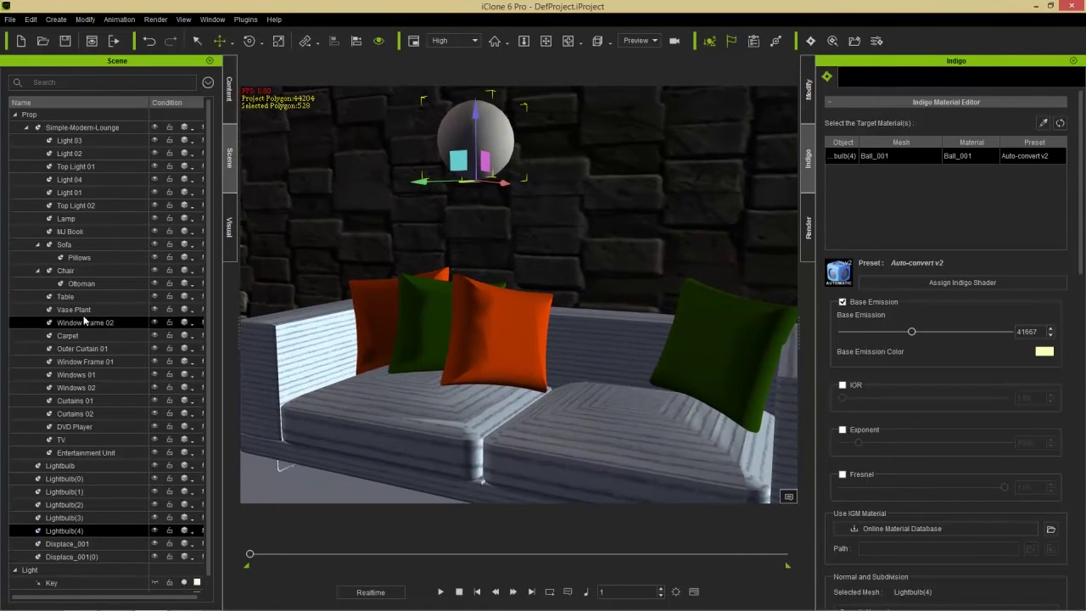
Step: Set the normal and subdivision option for both pillow meshes to Subdivision Smooth (High)
left_click(81, 257)
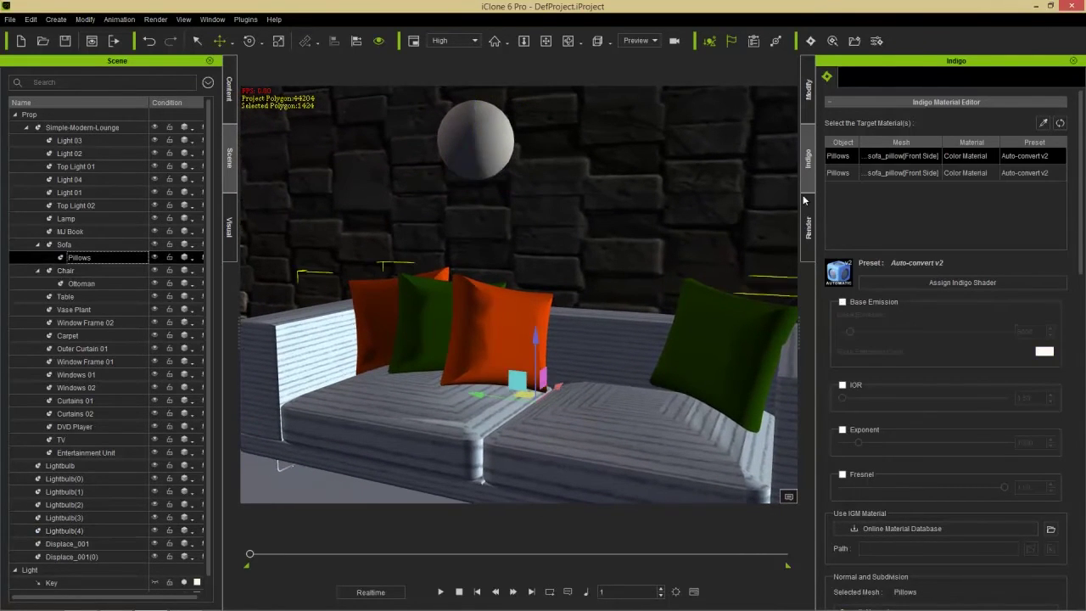
left_click(903, 172)
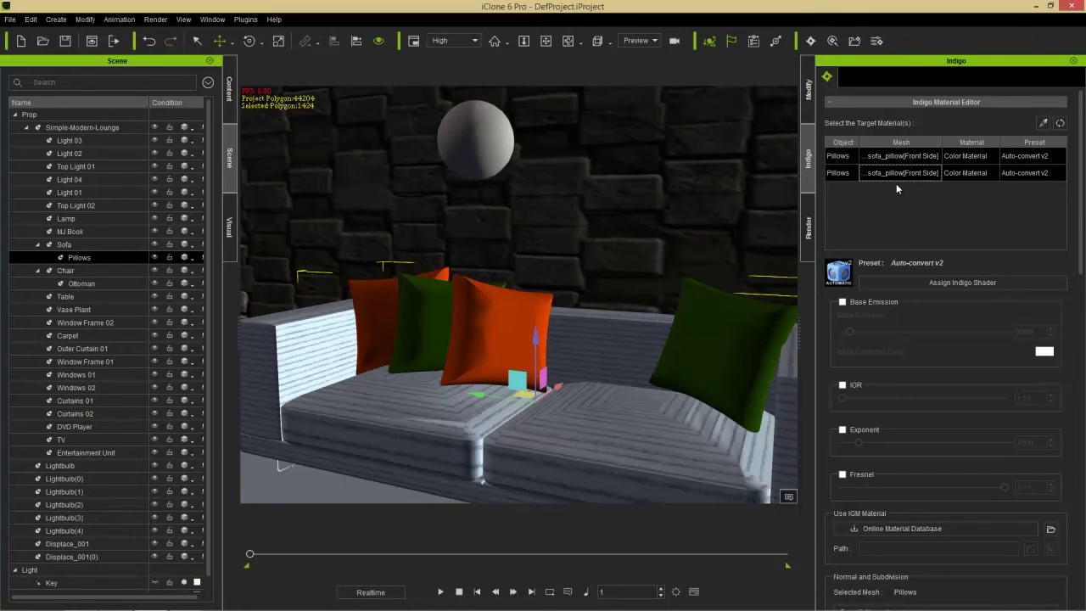
left_click_drag(1073, 170, 1069, 305)
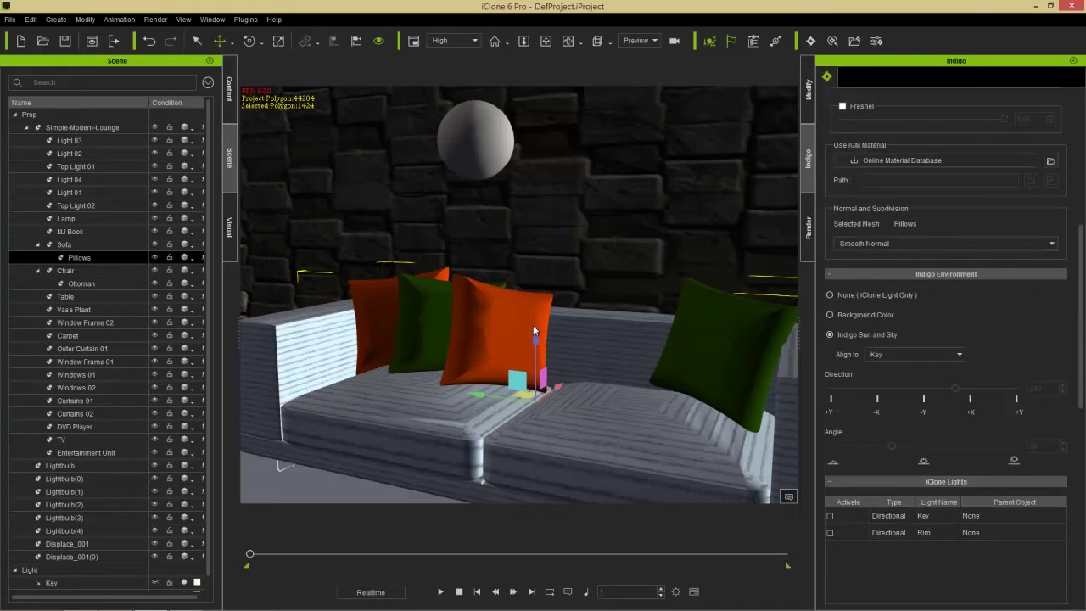
left_click(892, 241)
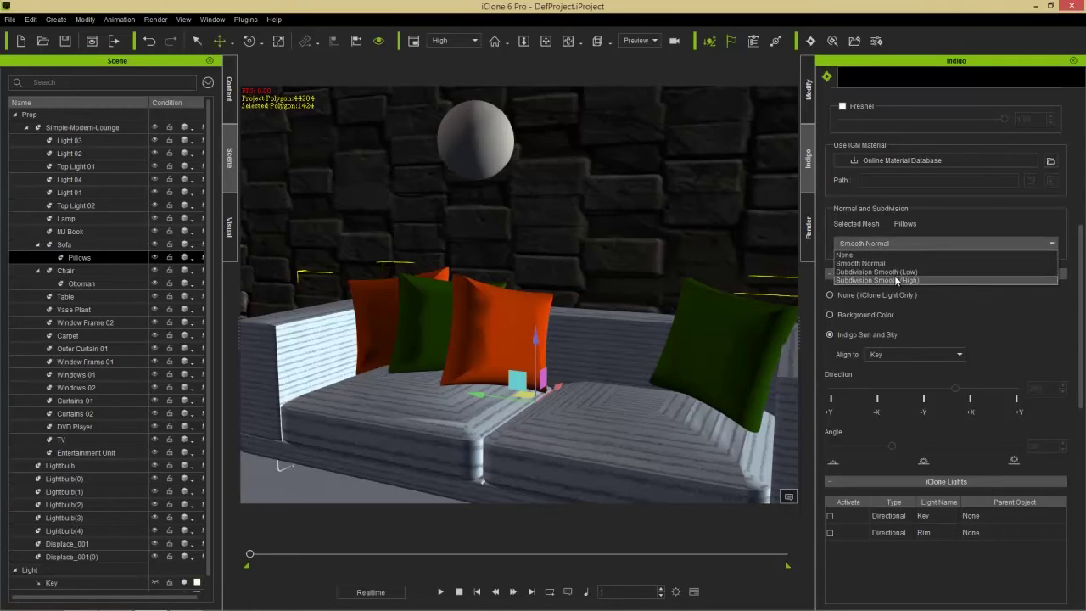
left_click(892, 275)
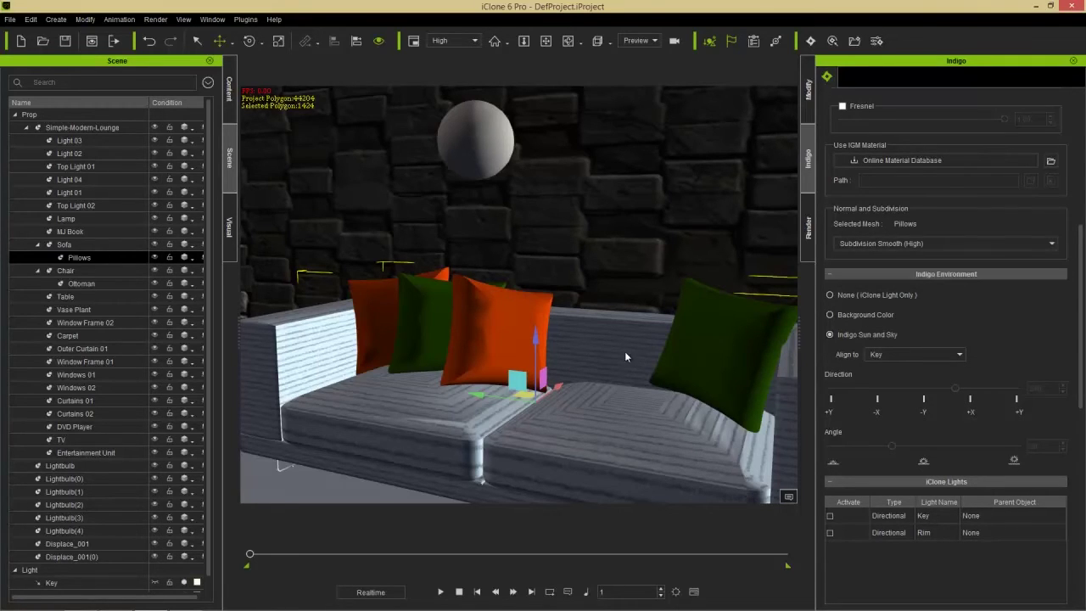
Step: Render a close-up of the sofa pillows and the stone wall in Indigo
scroll(611, 361, "up", 3)
scroll(596, 375, "up", 3)
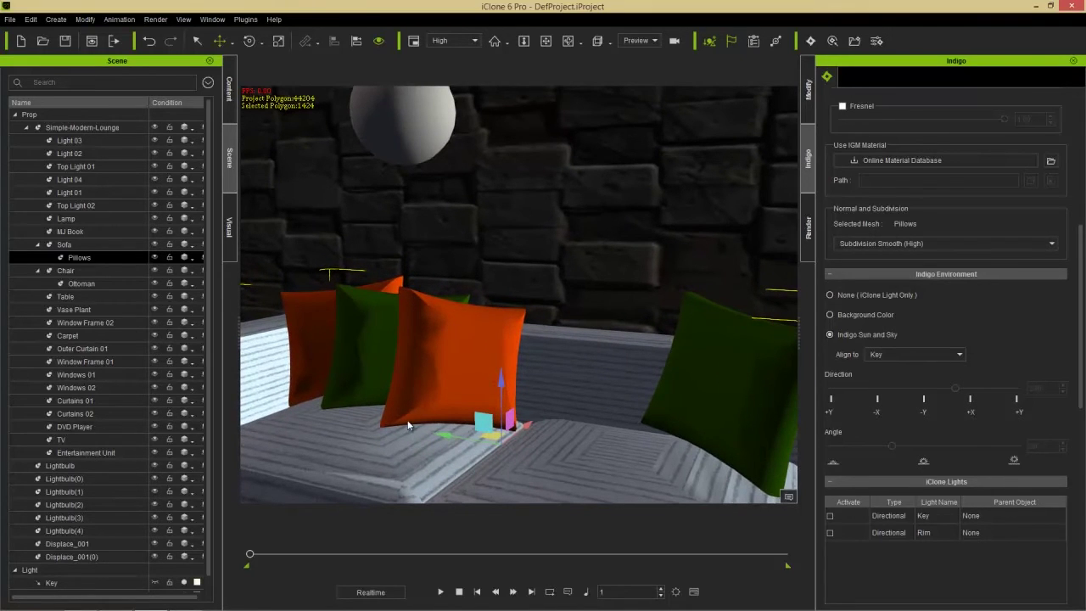
right_click_drag(393, 396, 427, 366)
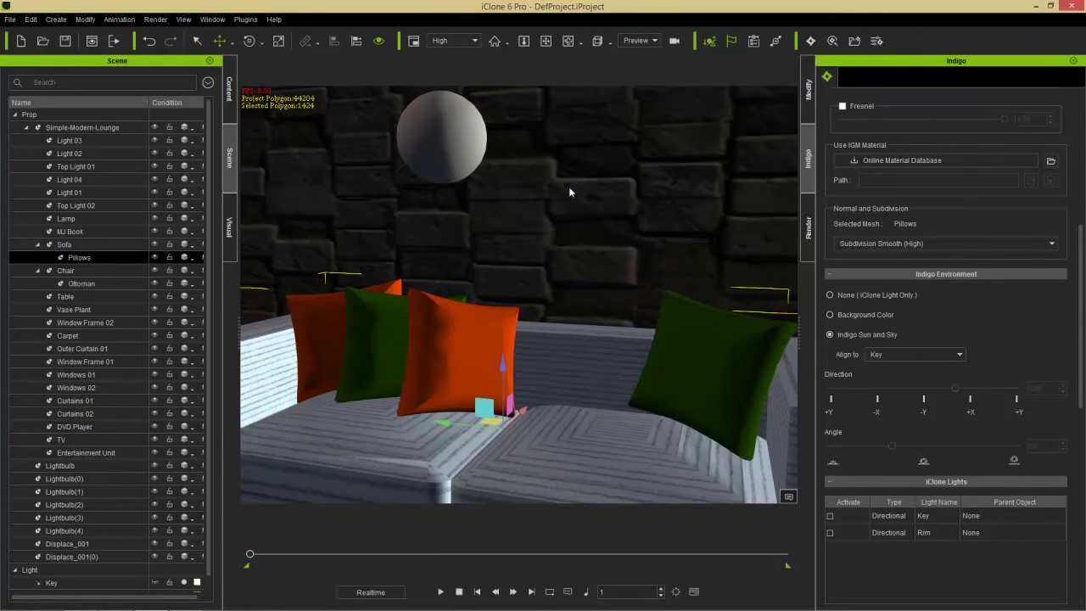
left_click(813, 40)
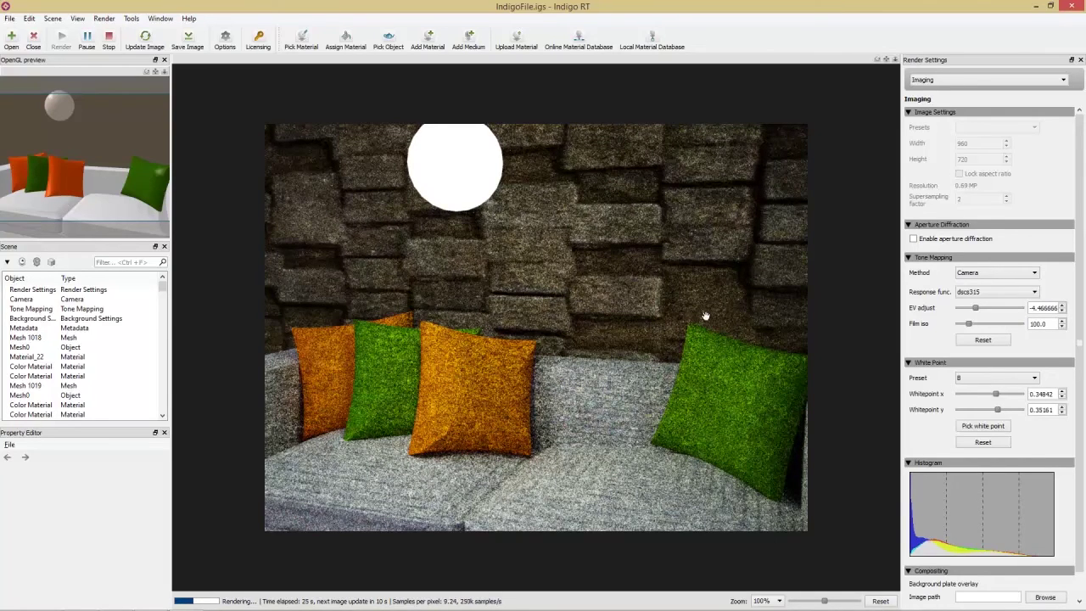
Step: Stop the pillow render in Indigo RT and switch back to iClone
key("alt+Tab")
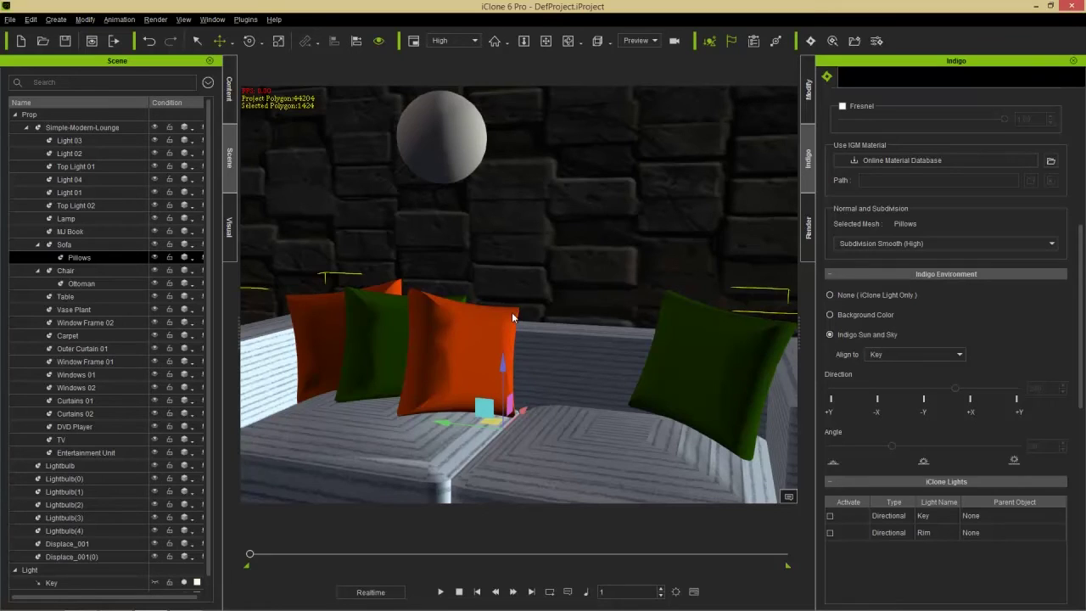
key("alt+Tab")
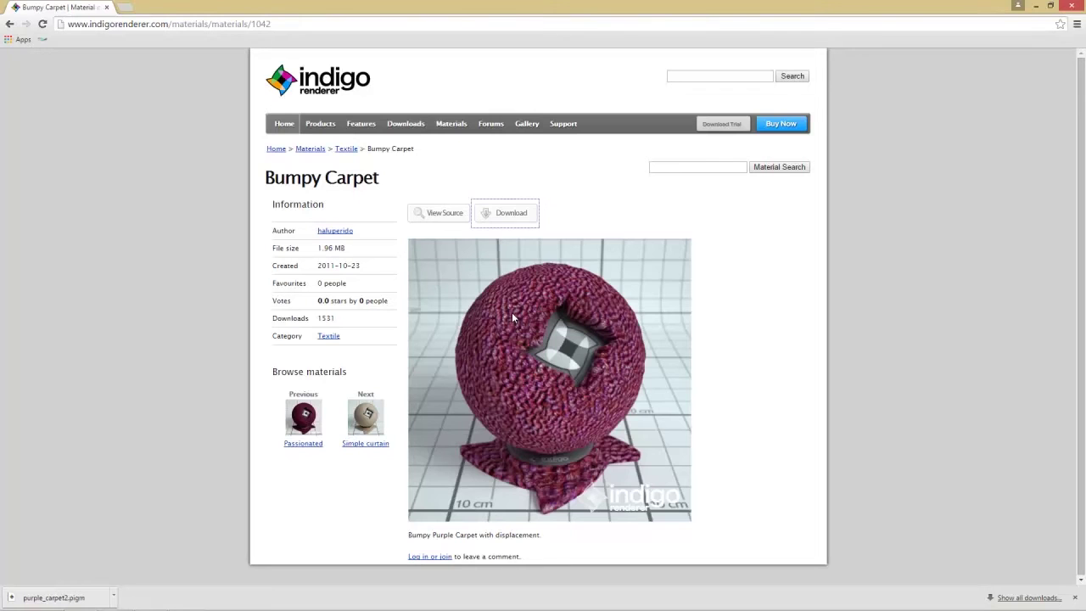
key("alt+Tab")
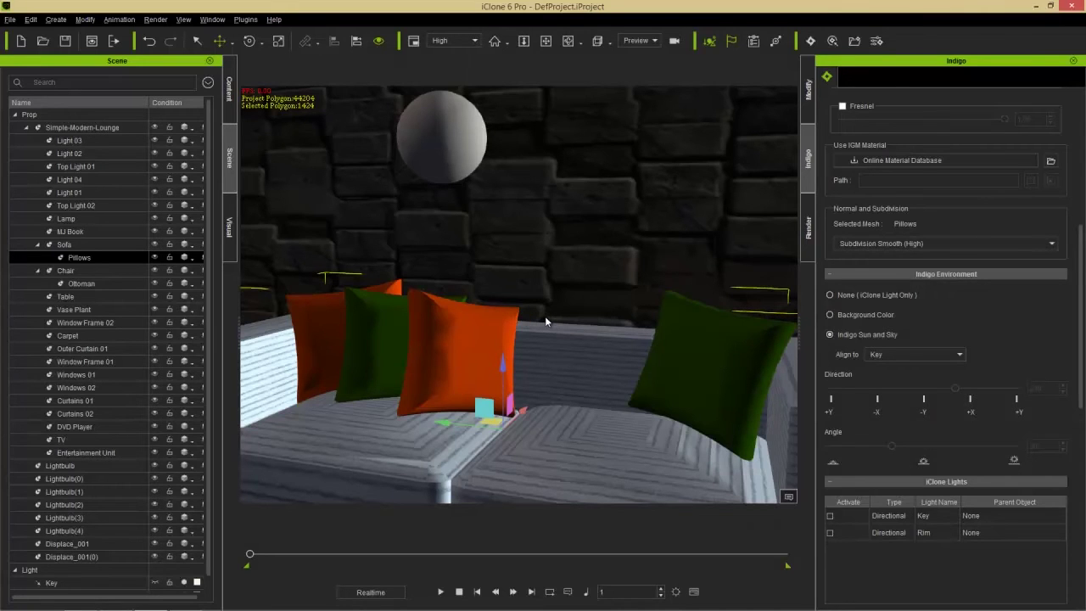
key("alt+Tab")
key("alt+Tab")
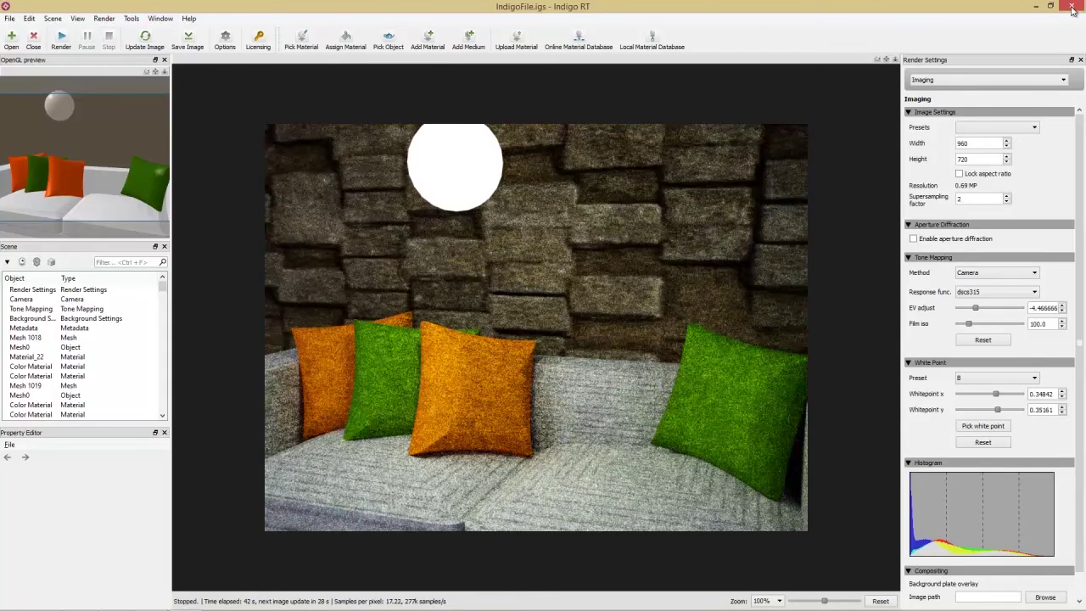
key("alt+Tab")
Step: Set the Substance output size of the Limestone Blocks plane behind the sofa to 2048x2048
scroll(551, 306, "down", 5)
right_click_drag(564, 345, 505, 326)
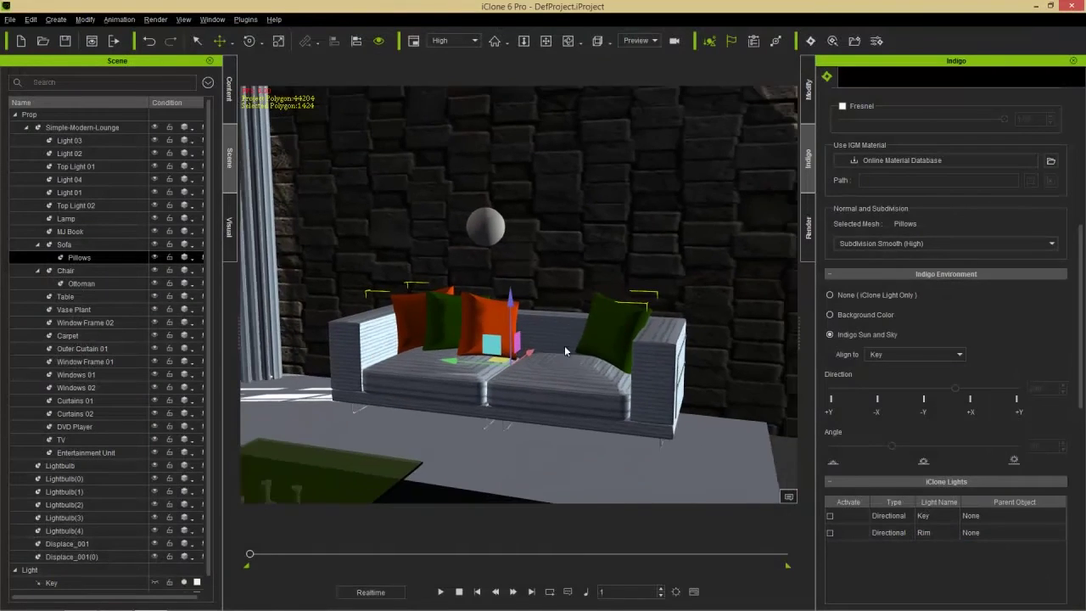
left_click(637, 218)
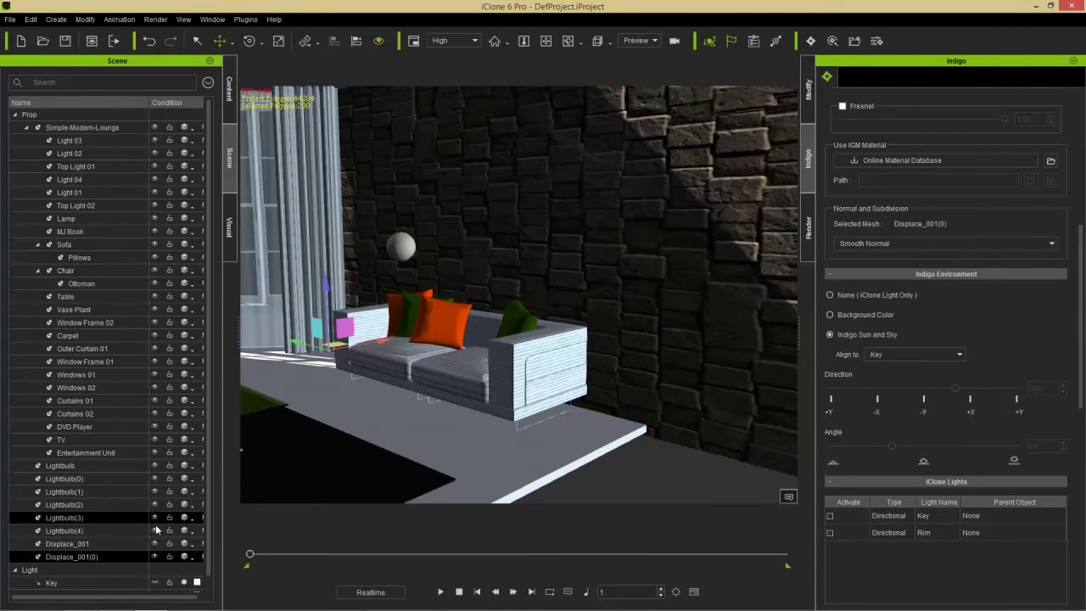
left_click(808, 89)
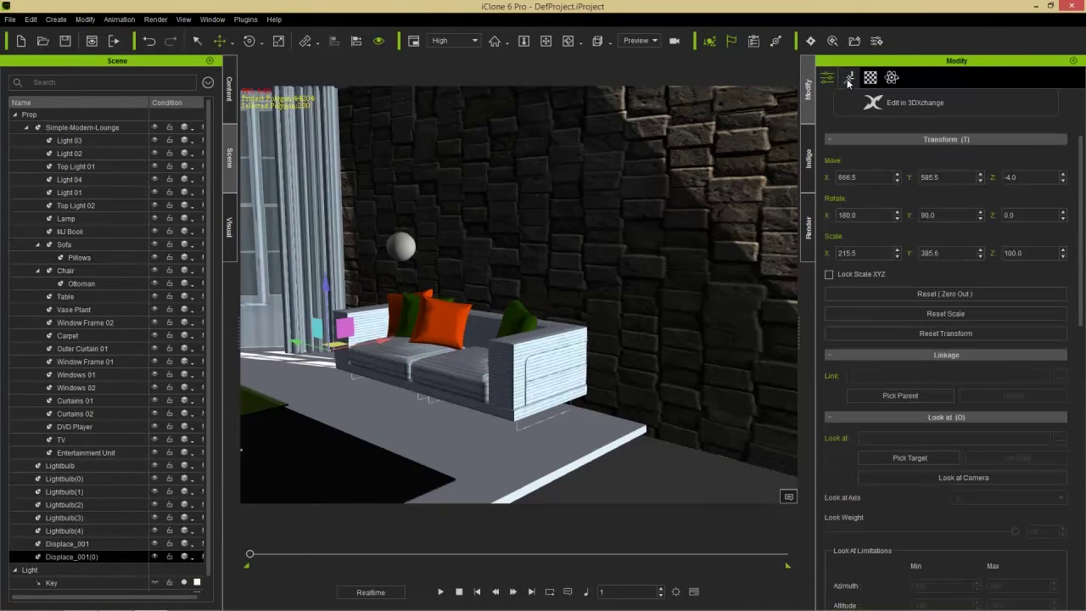
left_click(871, 77)
scroll(979, 289, "up", 5)
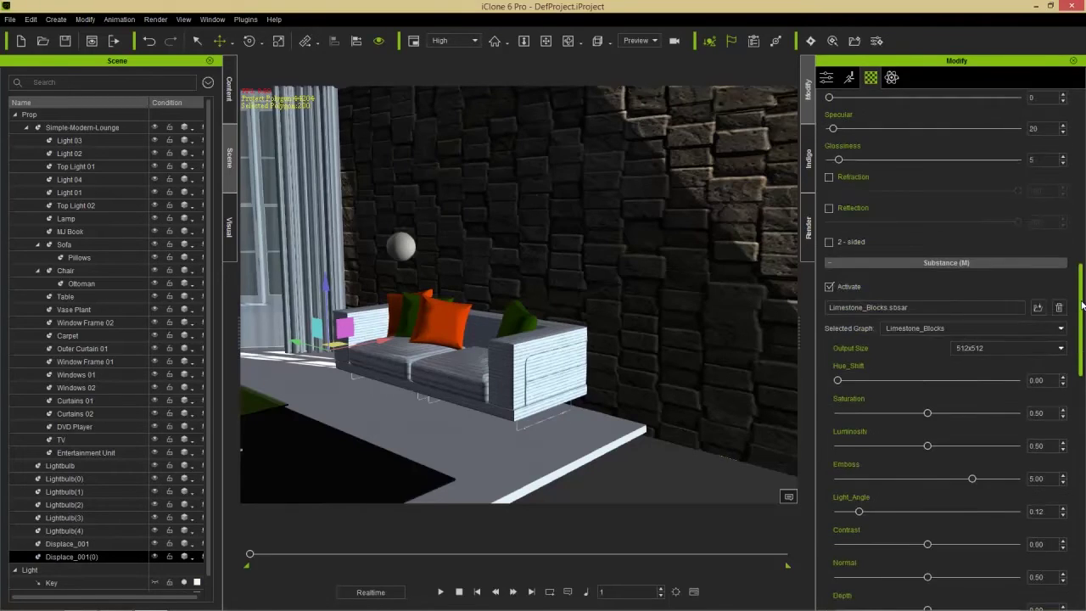
left_click(979, 280)
left_click(984, 354)
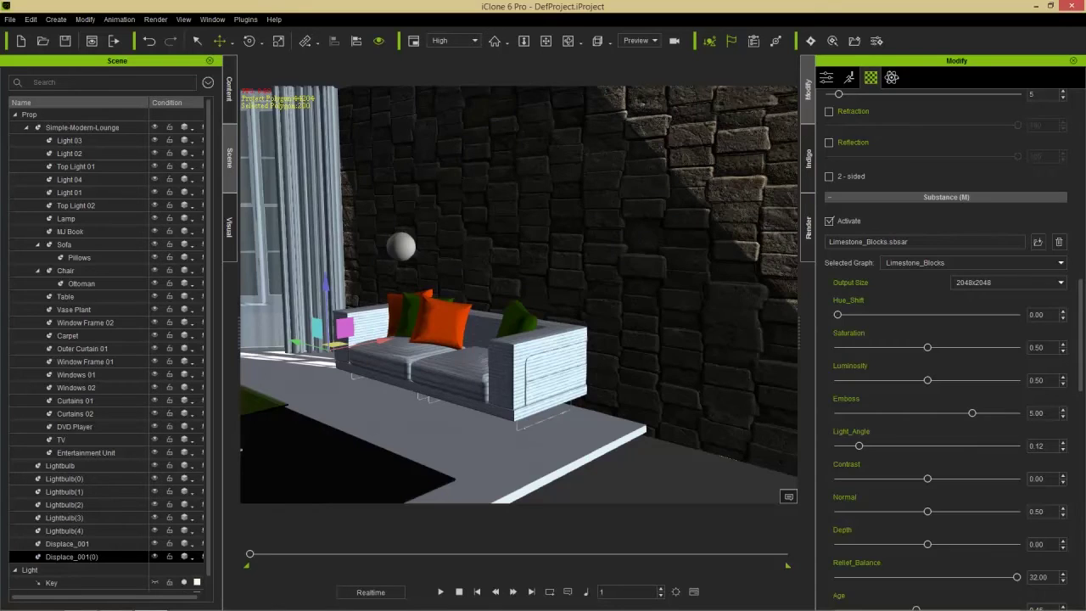
Step: Make the stones on the sofa wall smaller by setting Brick_X to 27 and Brick_Y to 21
scroll(954, 458, "down", 5)
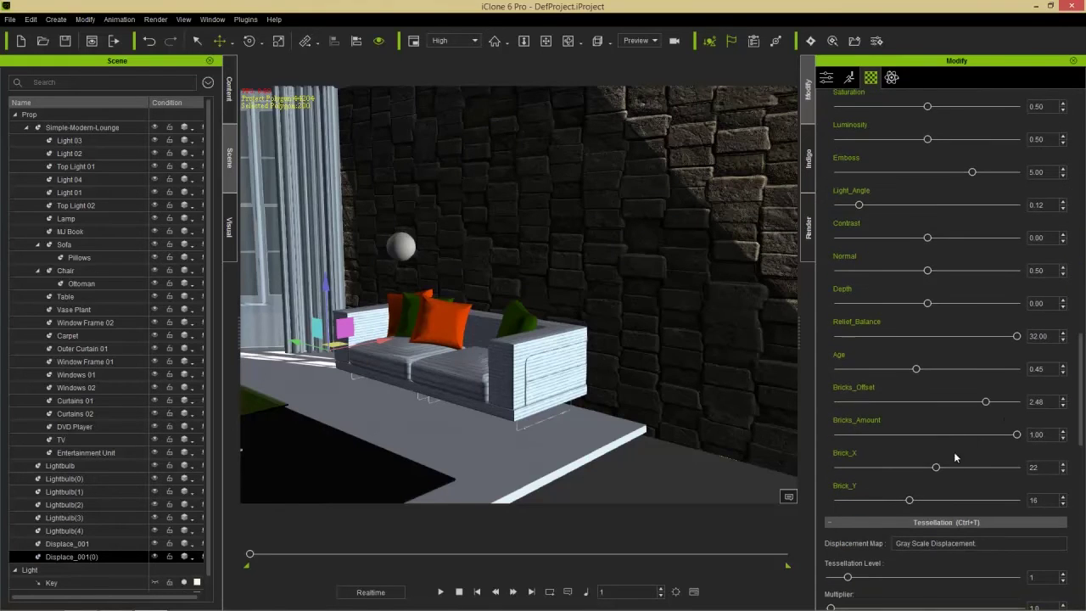
left_click_drag(936, 468, 960, 472)
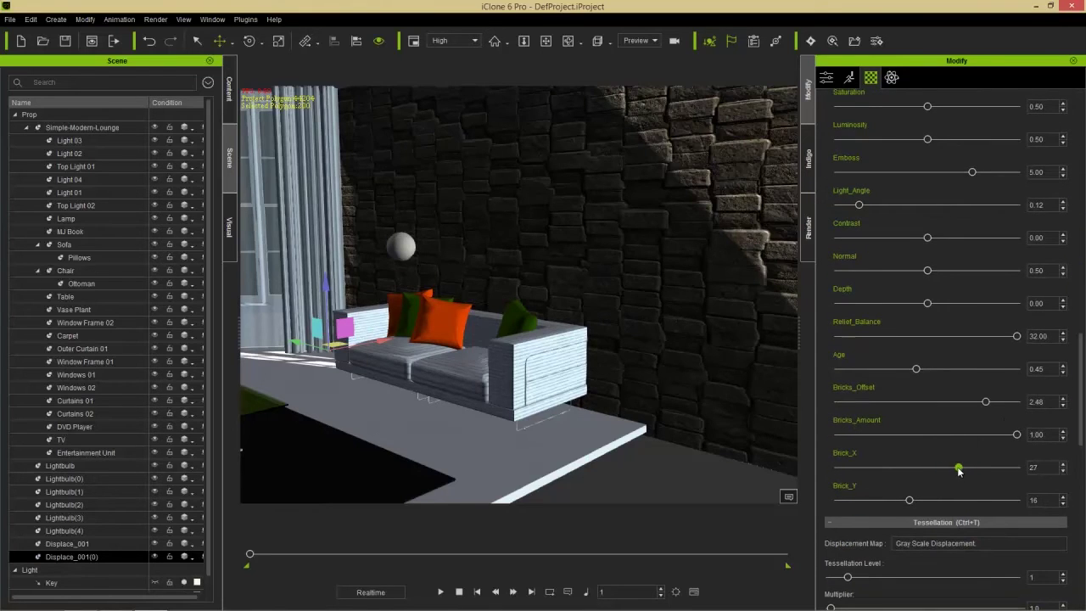
left_click_drag(915, 502, 933, 503)
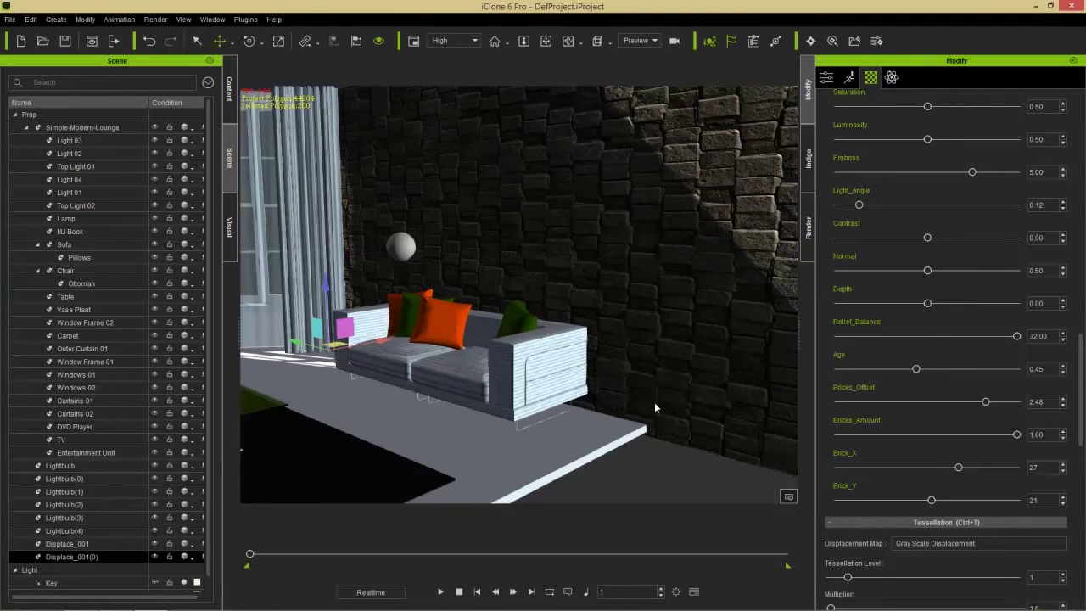
Step: Make the Entertainment Unit's black material glossy with a white specular color, Glossiness 44 and Specular 174
right_click_drag(617, 364, 550, 280)
scroll(553, 283, "up", 2)
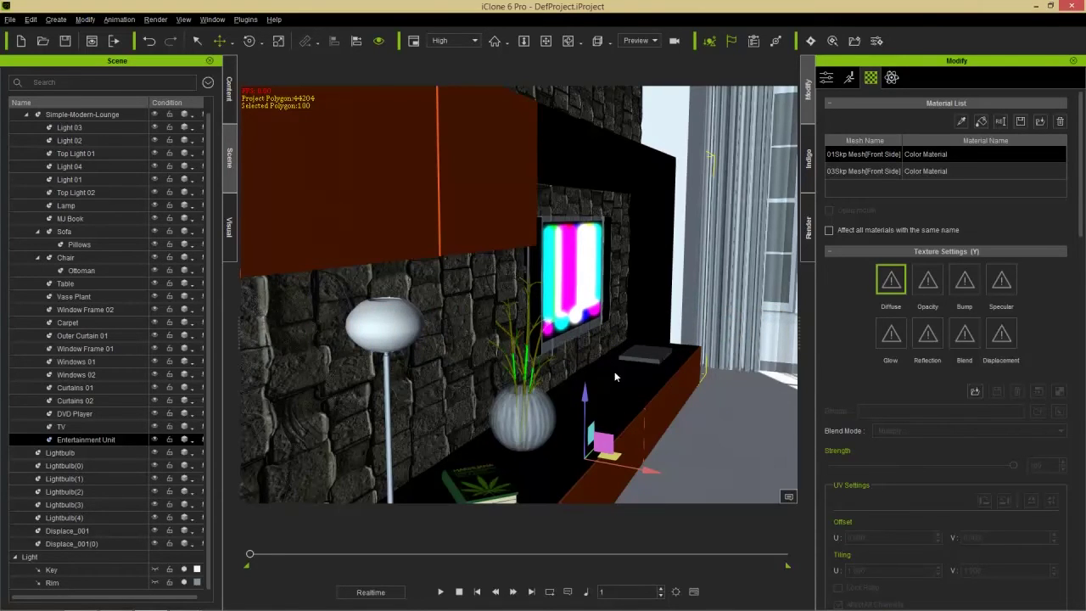
left_click(962, 122)
left_click_drag(1079, 179, 1069, 313)
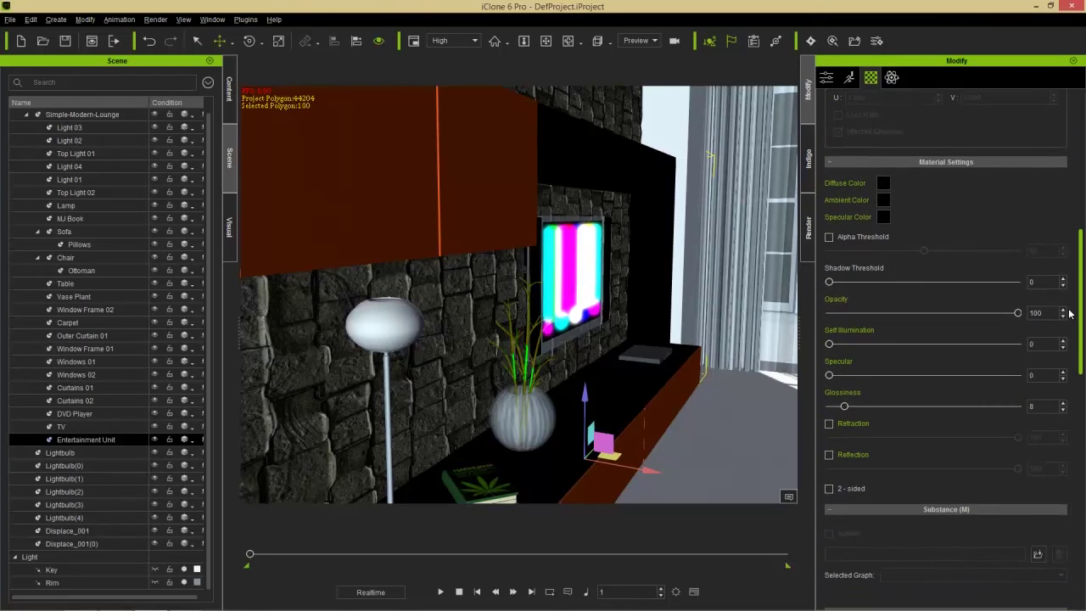
left_click(883, 217)
left_click_drag(679, 239, 680, 207)
left_click(621, 415)
left_click_drag(848, 406, 912, 406)
left_click_drag(830, 376, 862, 376)
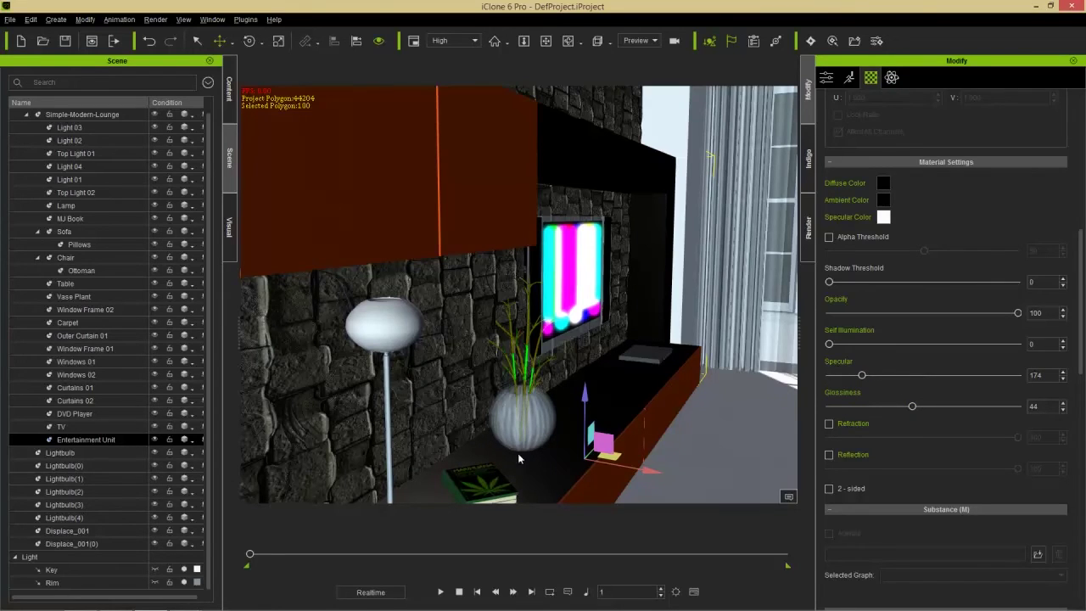
Step: Set the Entertainment Unit's black material to Specular 247 and Glossiness 28 and render the view in Indigo
mouse_move(862, 376)
left_mouse_down()
mouse_move(900, 376)
mouse_move(857, 375)
mouse_move(922, 407)
mouse_move(962, 406)
mouse_move(851, 407)
mouse_move(857, 422)
mouse_move(881, 422)
left_mouse_up()
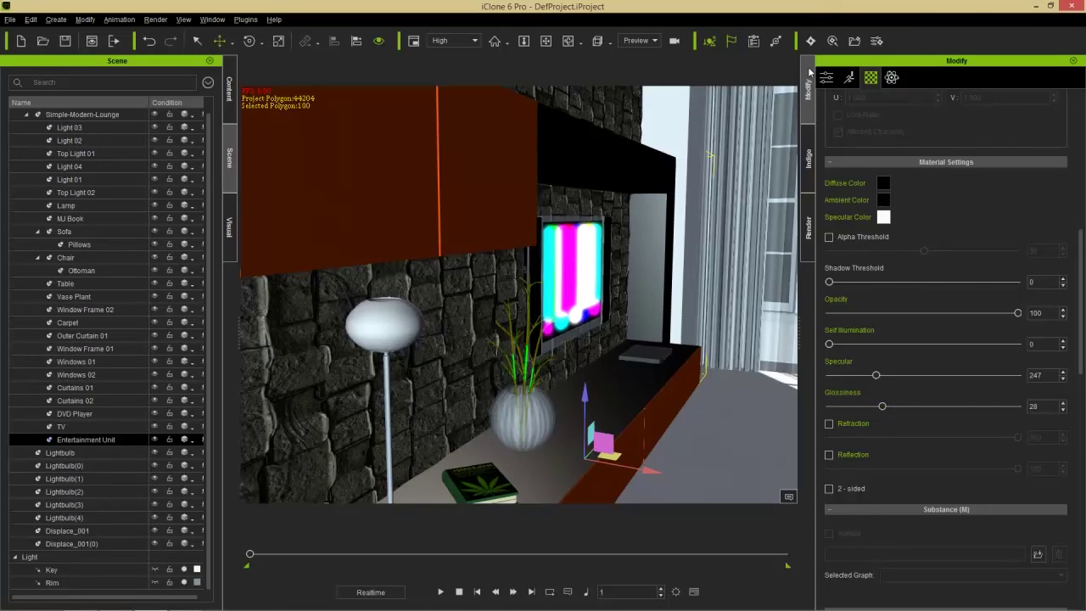
left_click(810, 42)
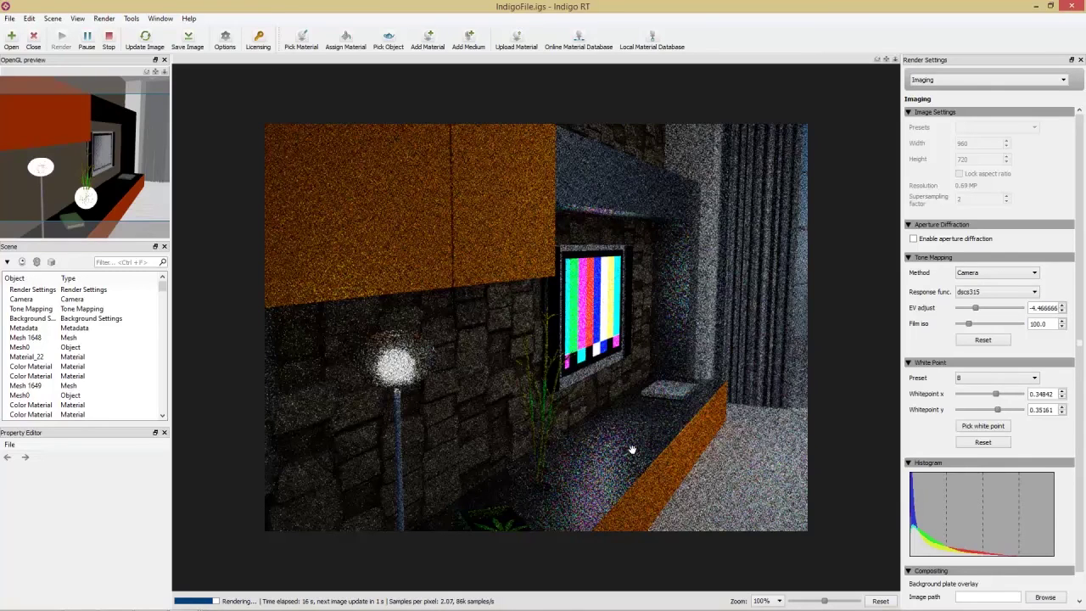
Step: Switch back to iClone and lower the black material's Specular to its minimum and reduce its Glossiness
key("alt+Tab")
key("Tab")
key("Tab")
key("Tab")
key("Tab")
key("Tab")
key("Tab")
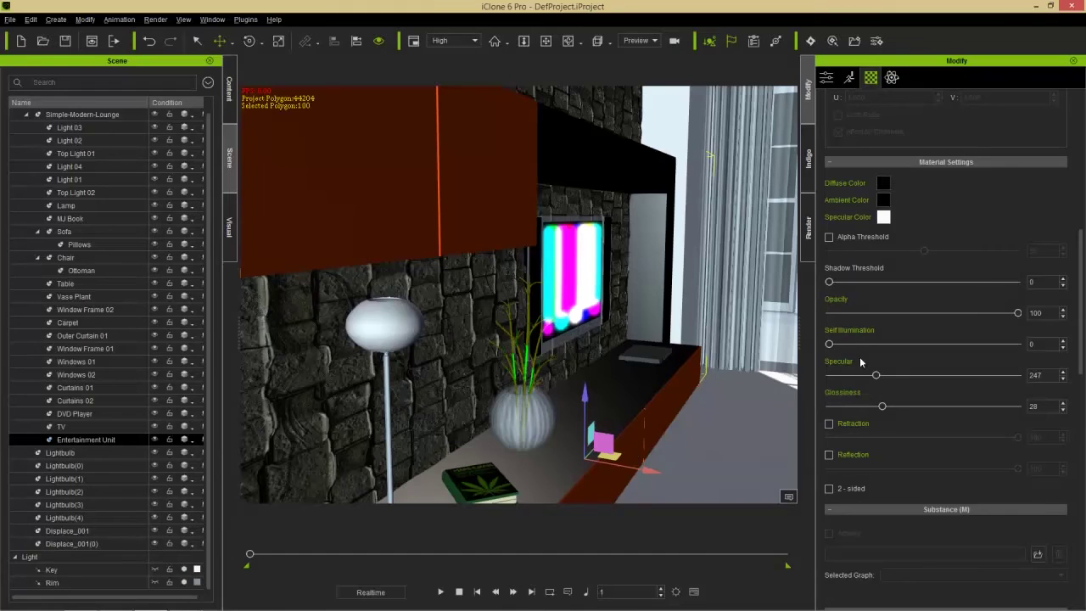
left_click_drag(877, 375, 814, 378)
left_click_drag(882, 409, 847, 410)
scroll(1082, 303, "up", 10)
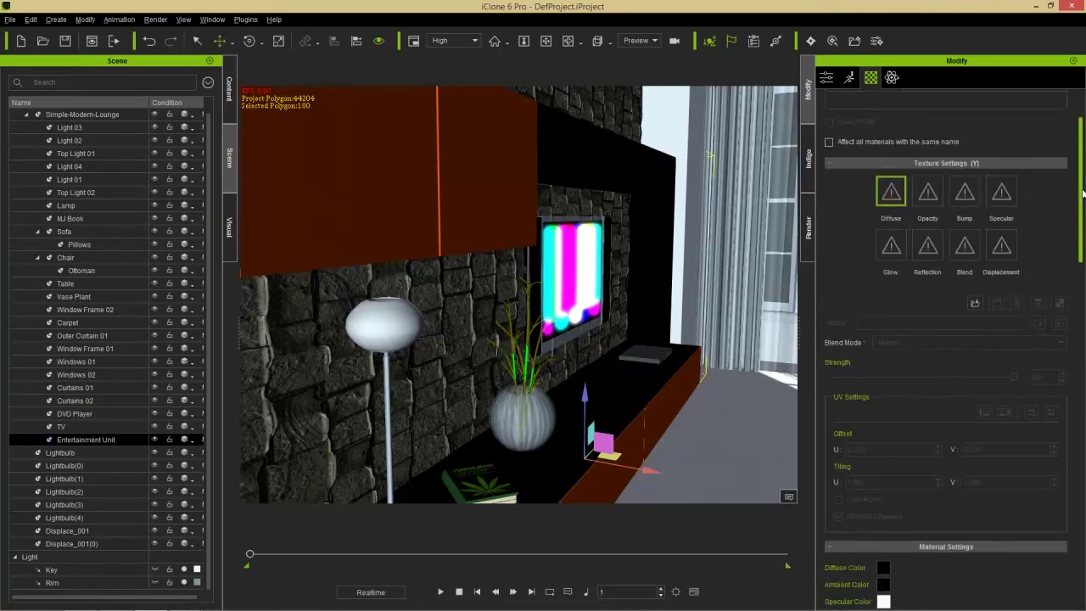
Step: Assign the Phong - Metal Indigo shader to the Entertainment Unit's black material and render the view in Indigo
left_click(810, 162)
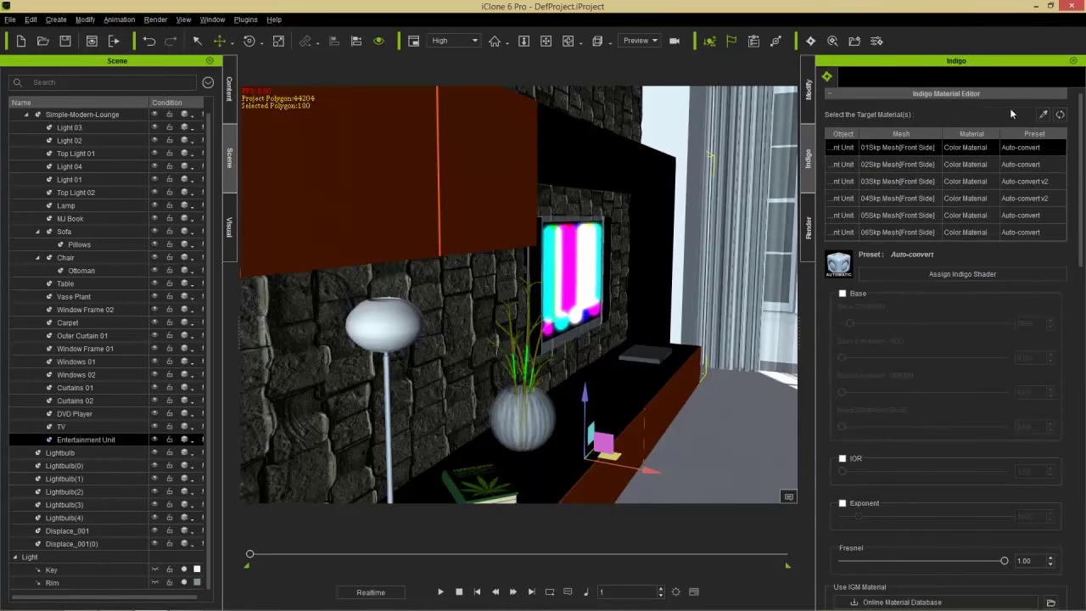
left_click(1043, 114)
left_click(575, 138)
left_click(918, 272)
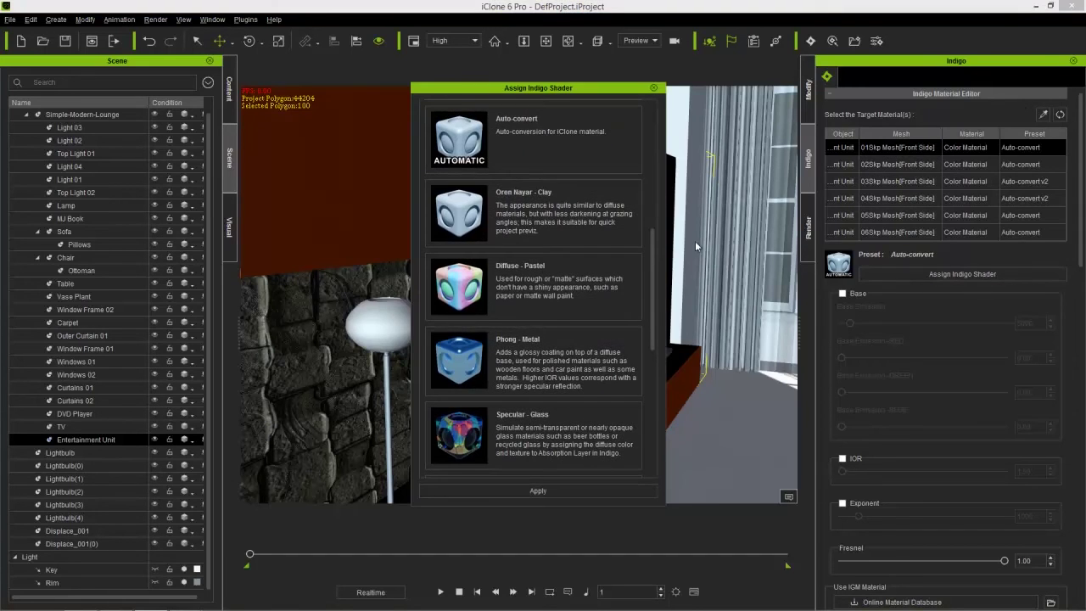
left_click(544, 356)
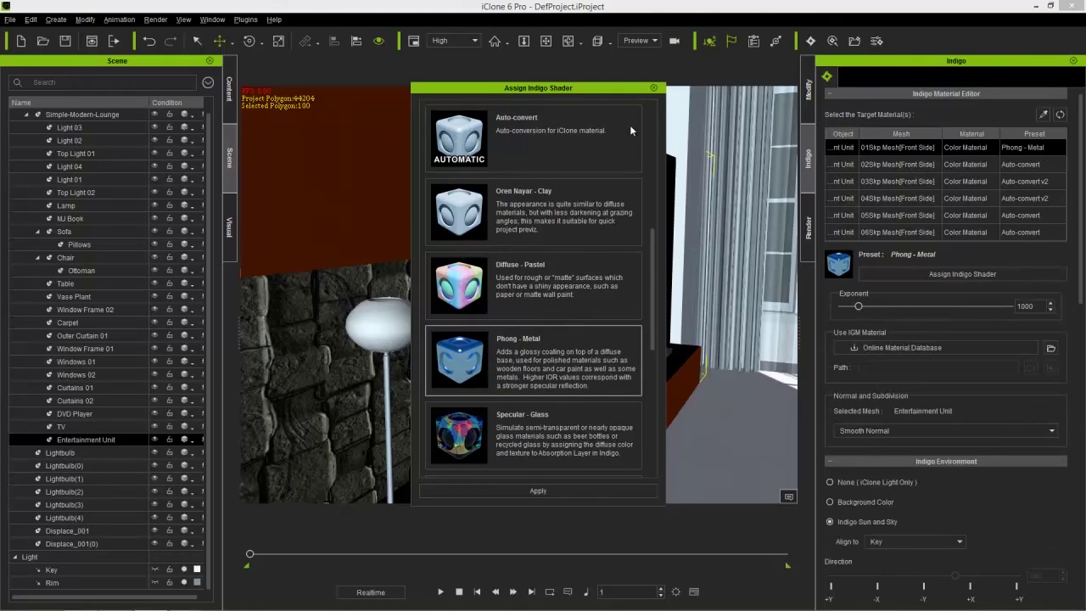
left_click(653, 88)
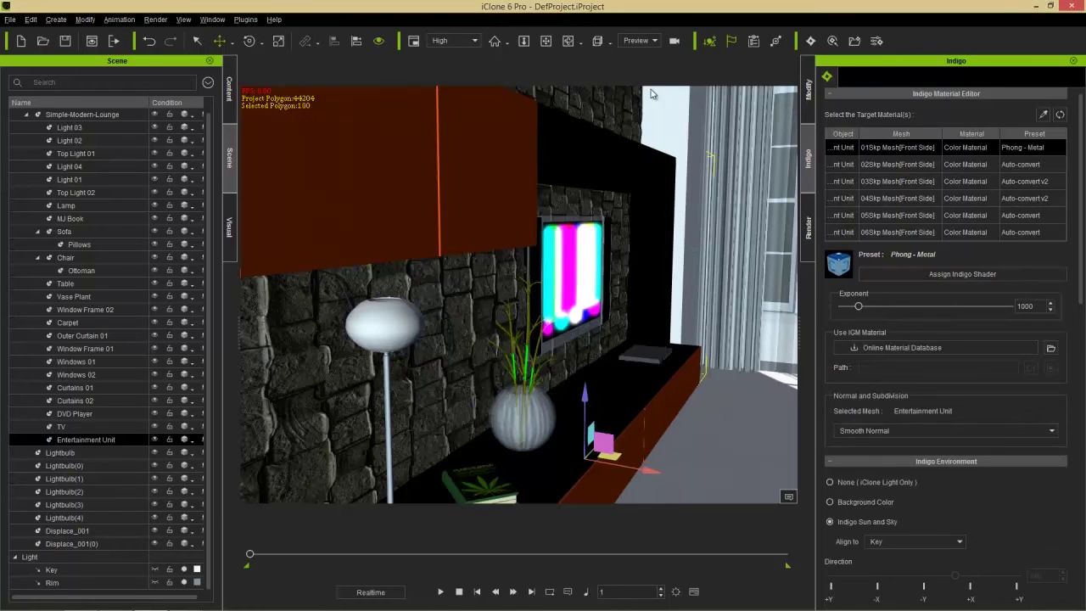
left_click(812, 47)
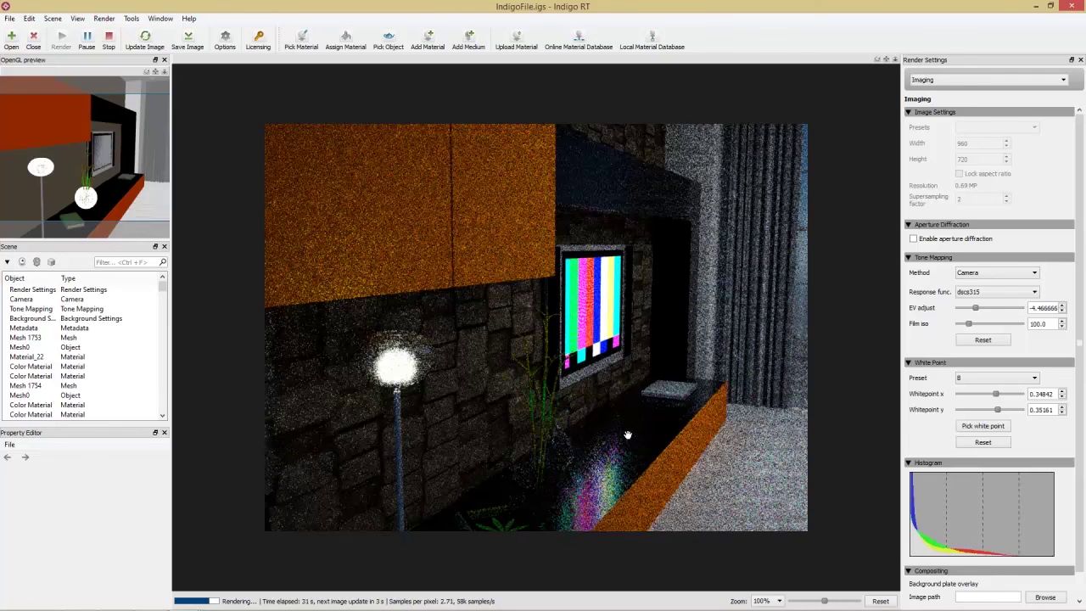
Step: Switch between the open Indigo RT renders to check the Phong - Metal finish against the earlier results
key("alt+Tab")
key("alt+Tab")
key("alt+Tab")
key("alt+Tab")
key("alt+Tab")
key("alt+Tab")
key("alt+Tab")
key("alt+Tab")
key("alt+Tab")
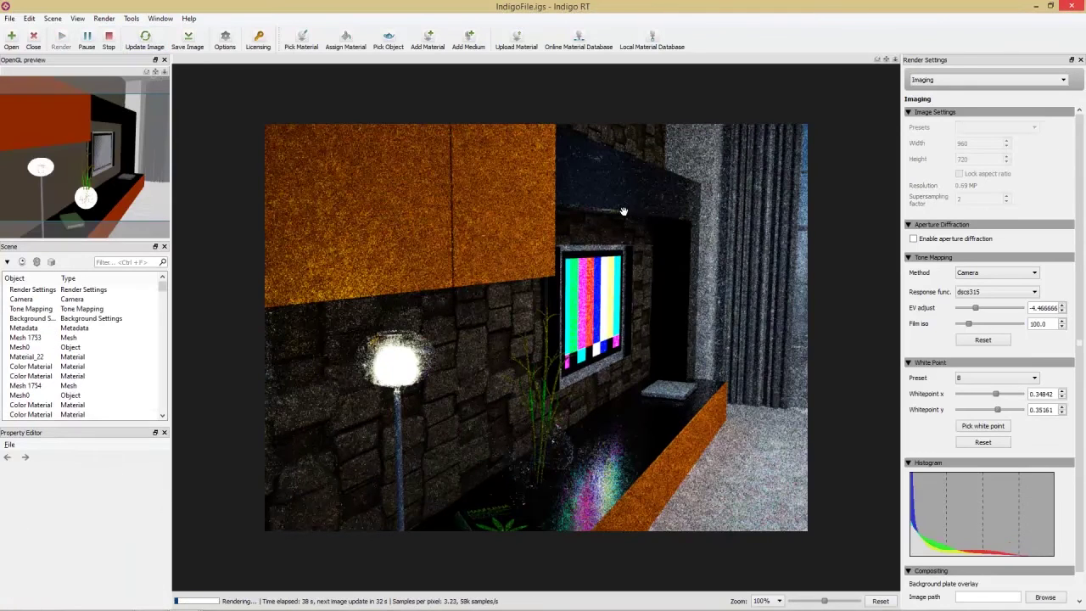
Step: Stop the finished sofa and pillows render in Indigo RT and close its window
key("alt+Tab")
key("alt+Tab")
key("alt+Tab")
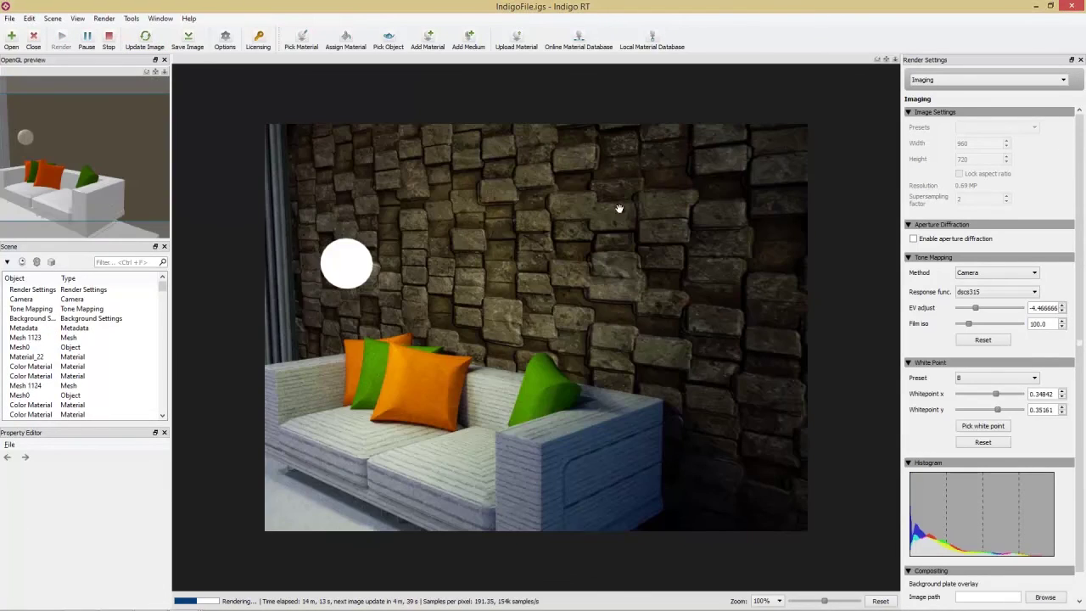
left_click(108, 38)
left_click(1070, 6)
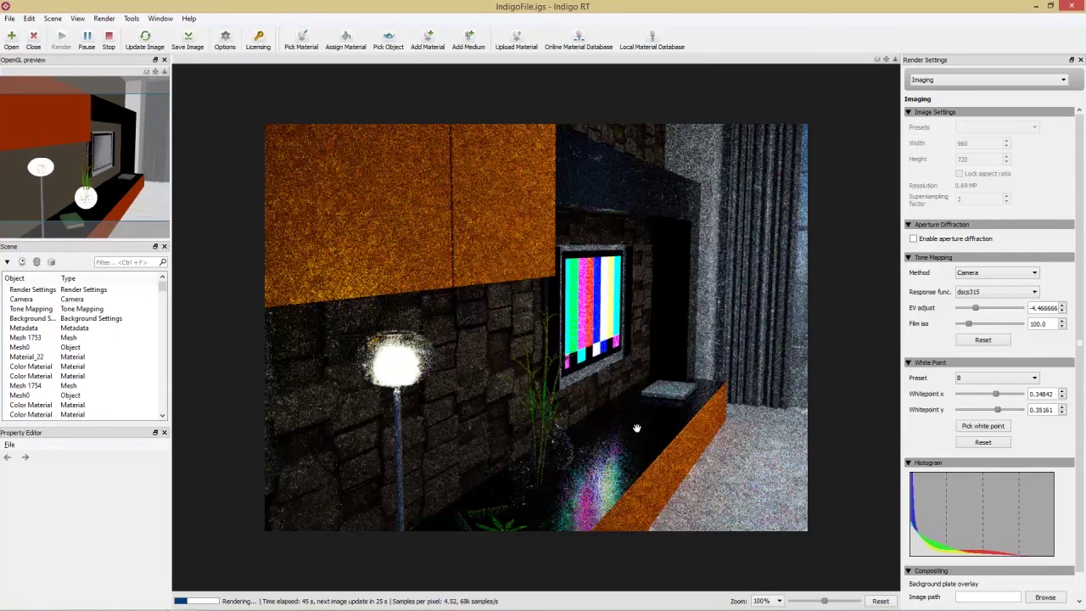
Step: Compare the reflections on the entertainment unit in the high-specular Auto-convert render and the Phong - Metal render
key("alt+Tab")
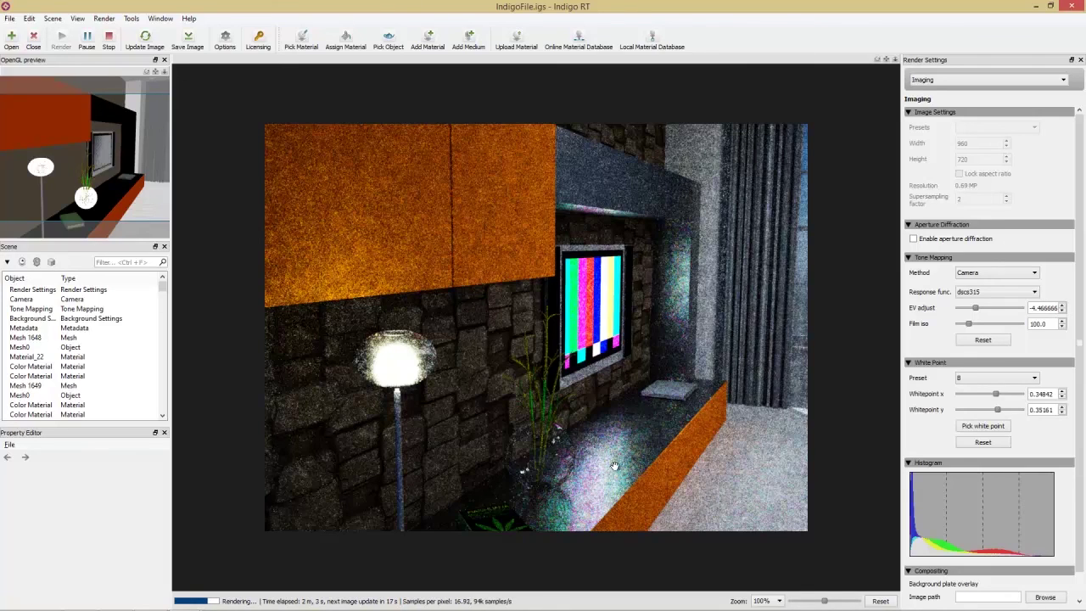
key("alt+Tab")
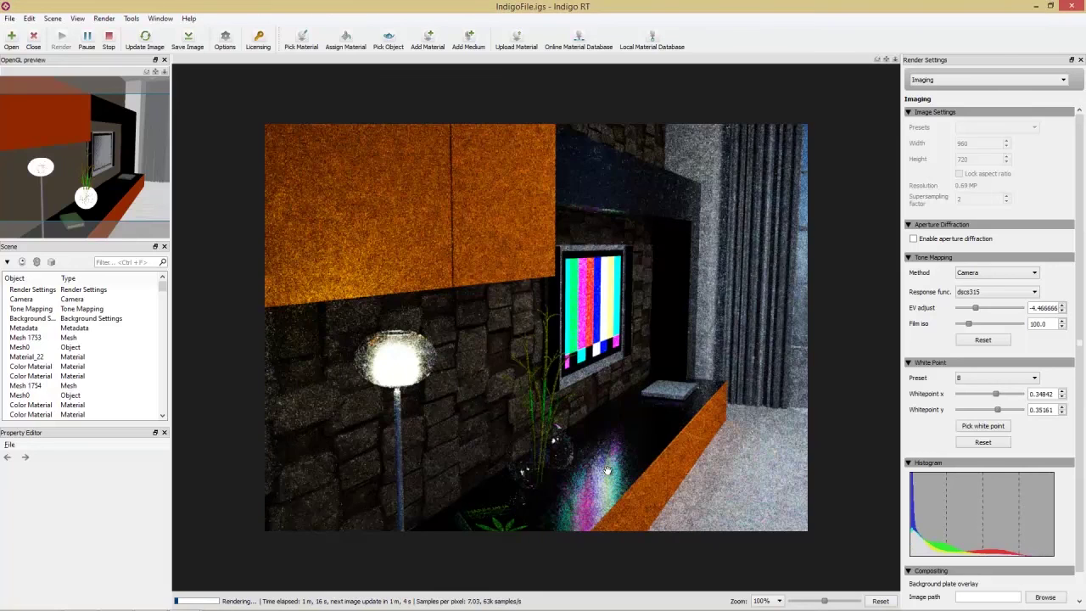